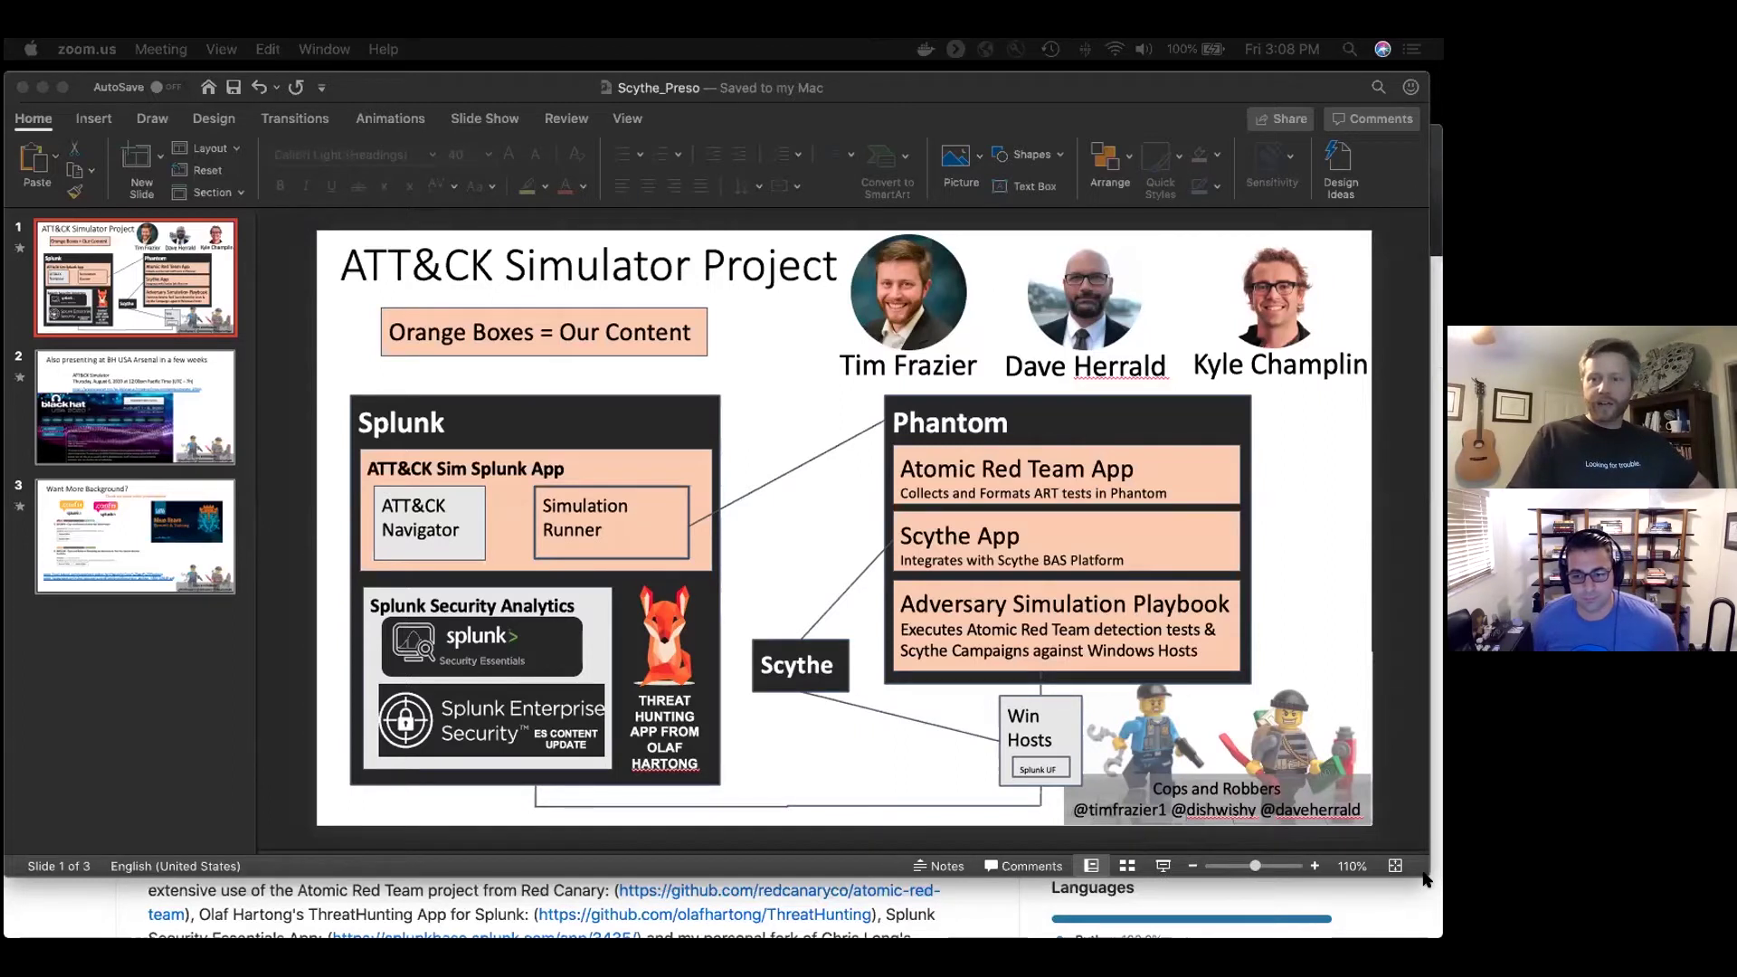
Bring the Scythe_Preso PowerPoint window forward and enlarge it by its bottom-right corner
{"action": "left_click_drag", "start_coordinate": [1423, 880], "coordinate": [1446, 920]}
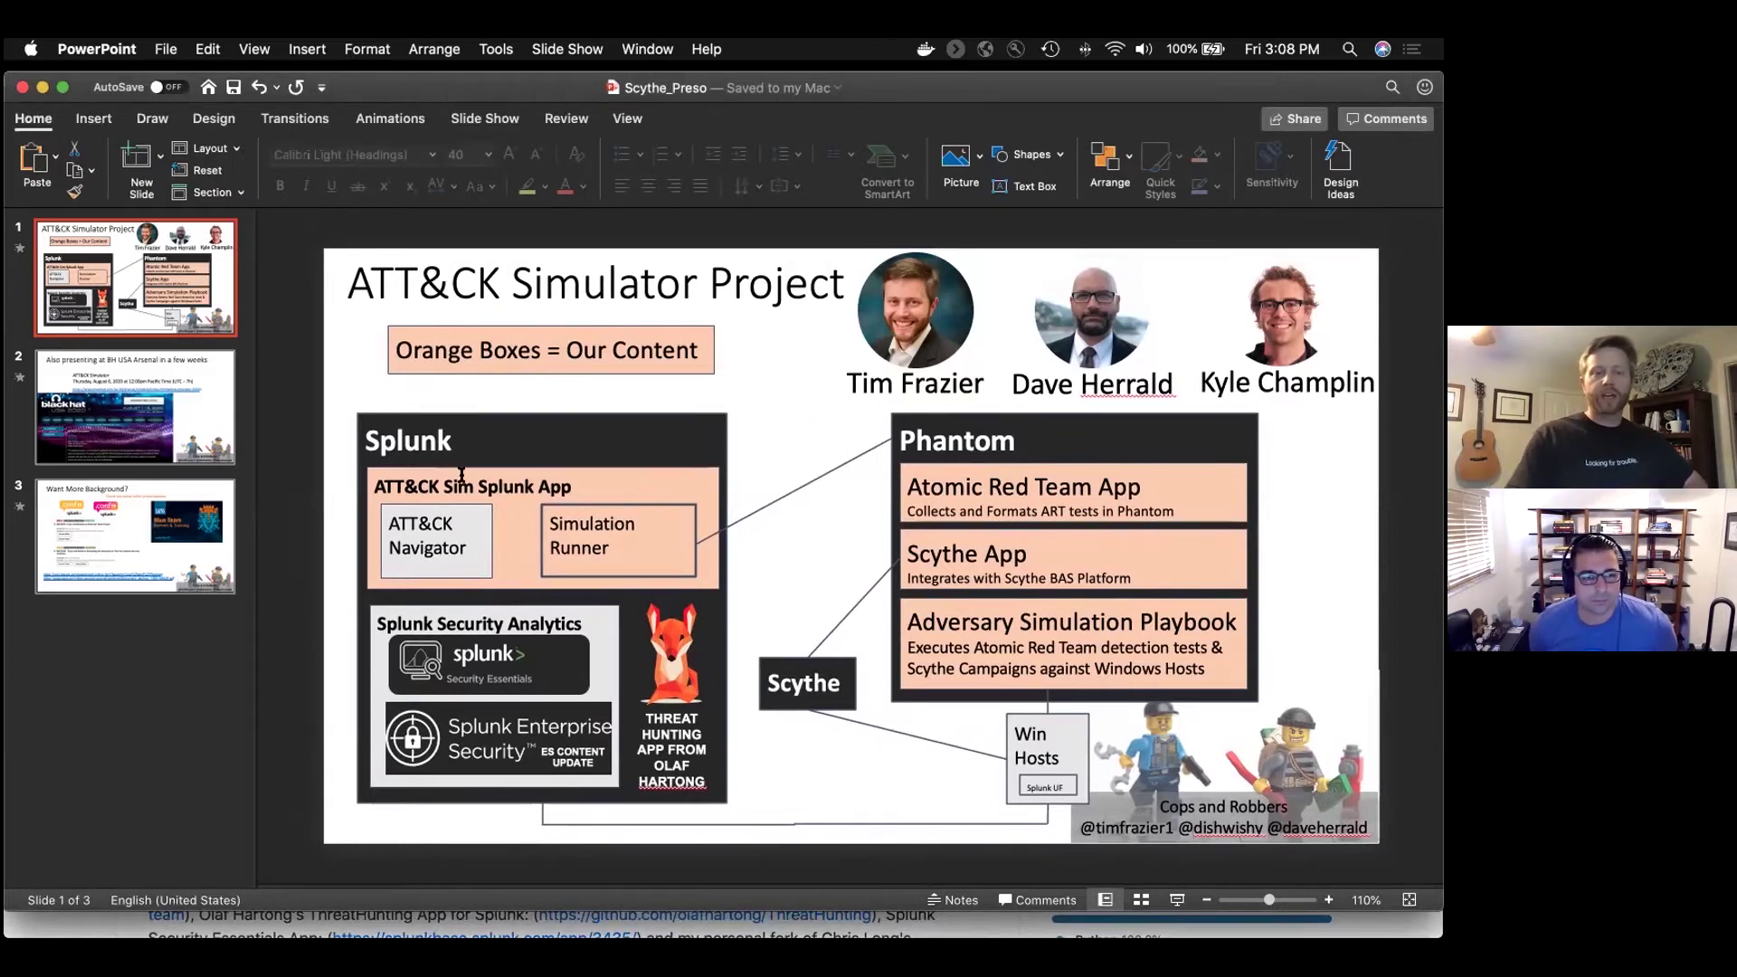
Highlight the Splunk, Phantom, ATT&CK Sim Splunk App and ATT&CK Navigator labels, then move to slide 2
{"action": "double_click", "coordinate": [478, 441]}
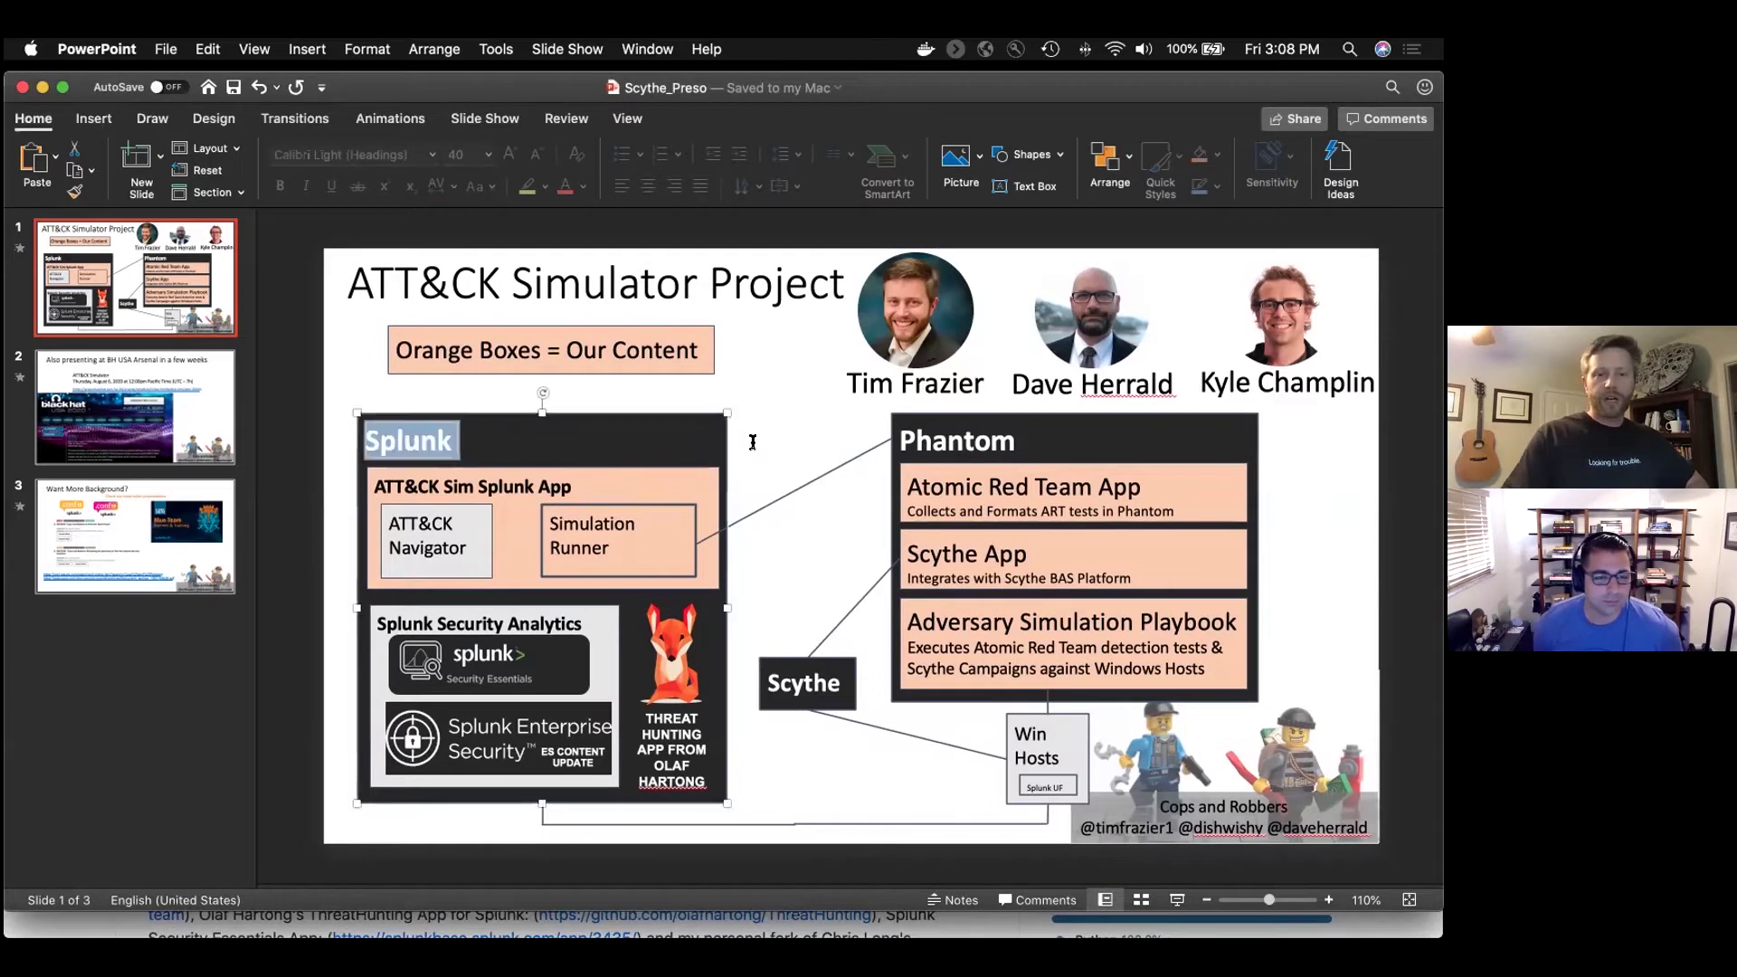
{"action": "double_click", "coordinate": [905, 438]}
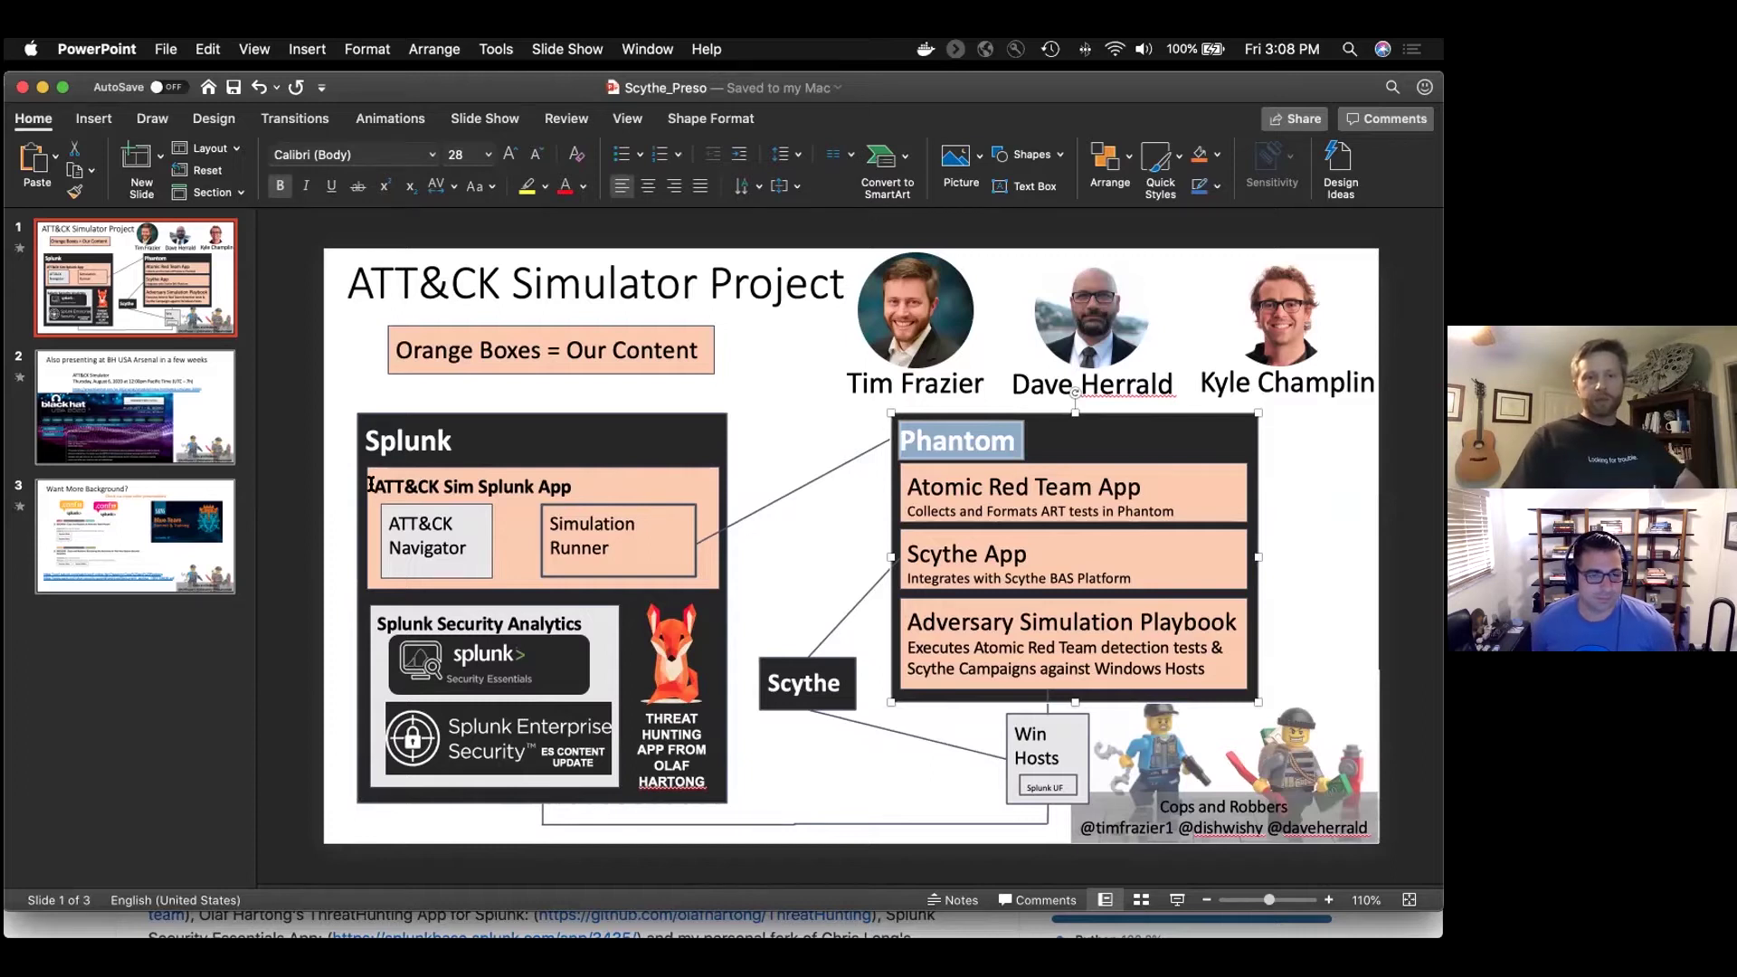
{"action": "triple_click", "coordinate": [463, 486]}
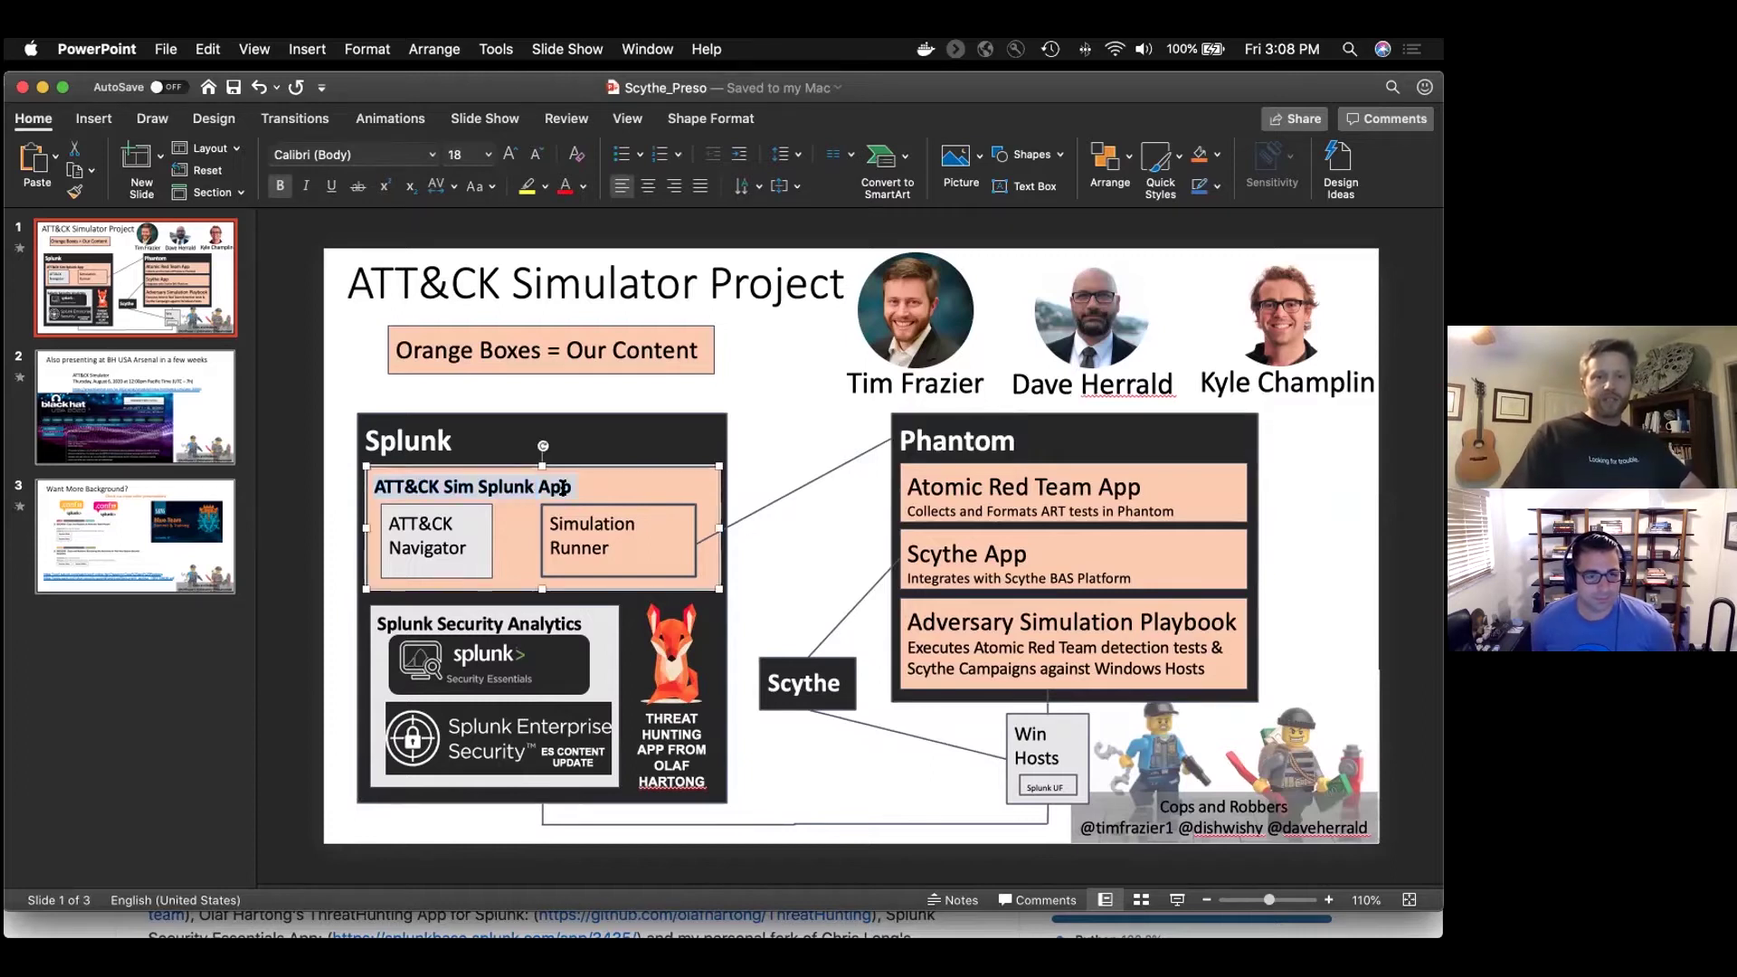
{"action": "triple_click", "coordinate": [471, 549]}
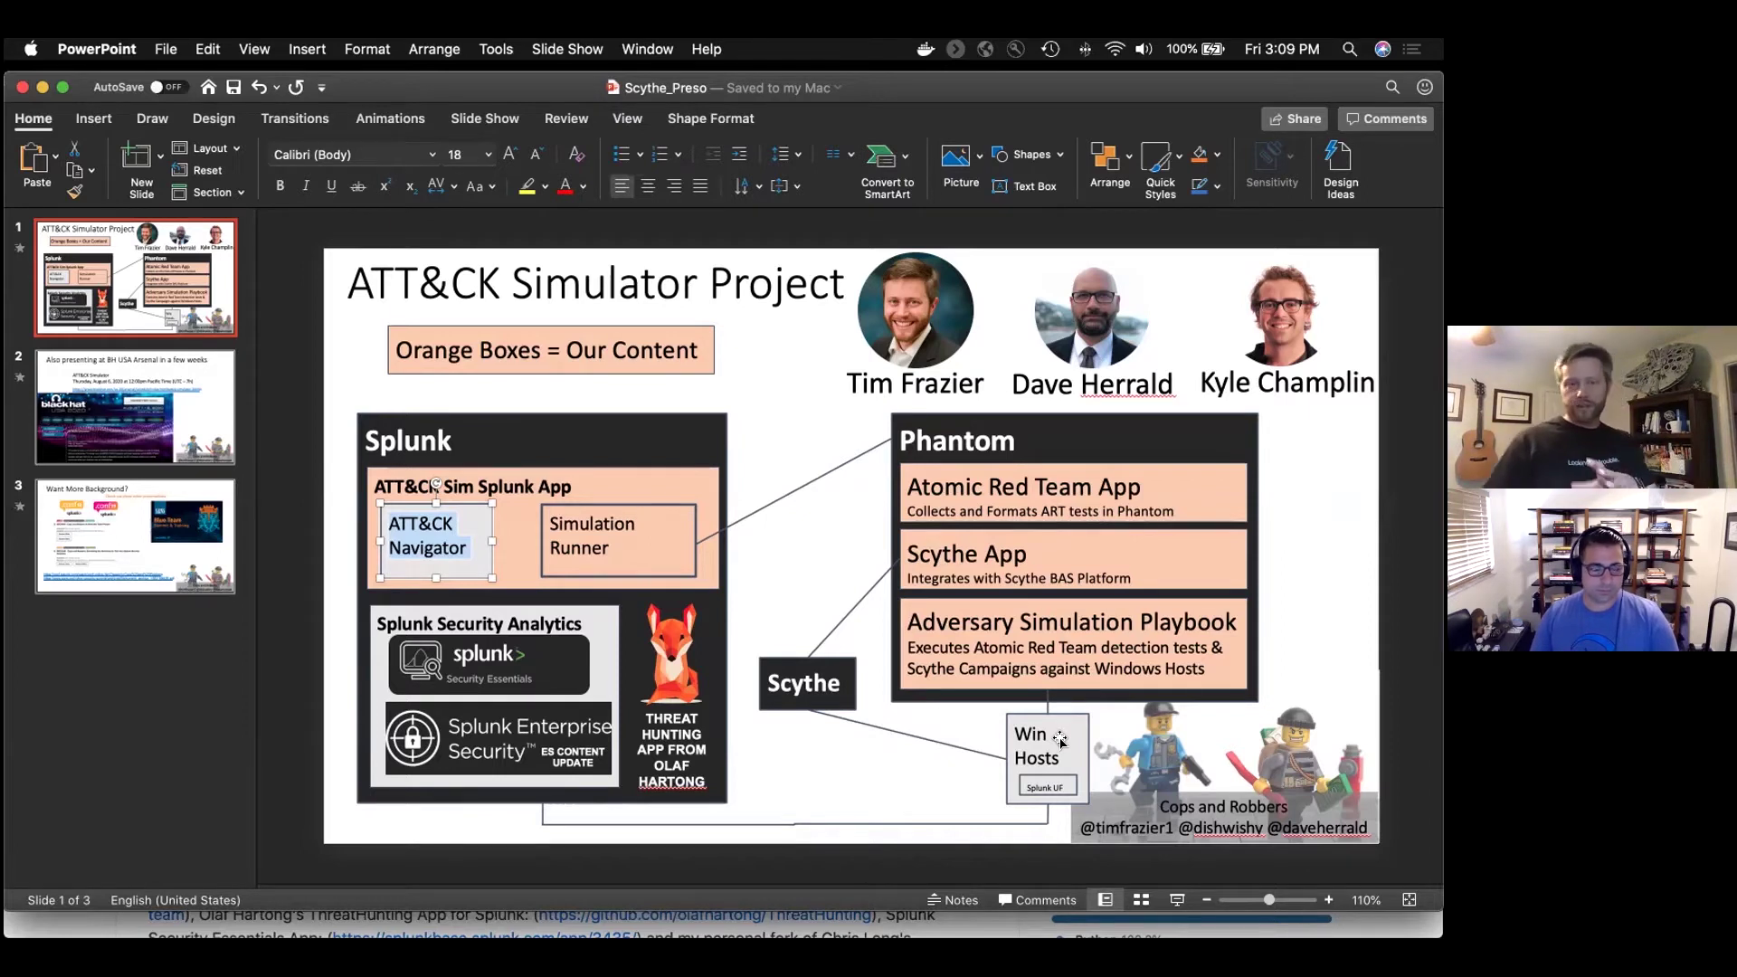
{"action": "left_click", "coordinate": [188, 433]}
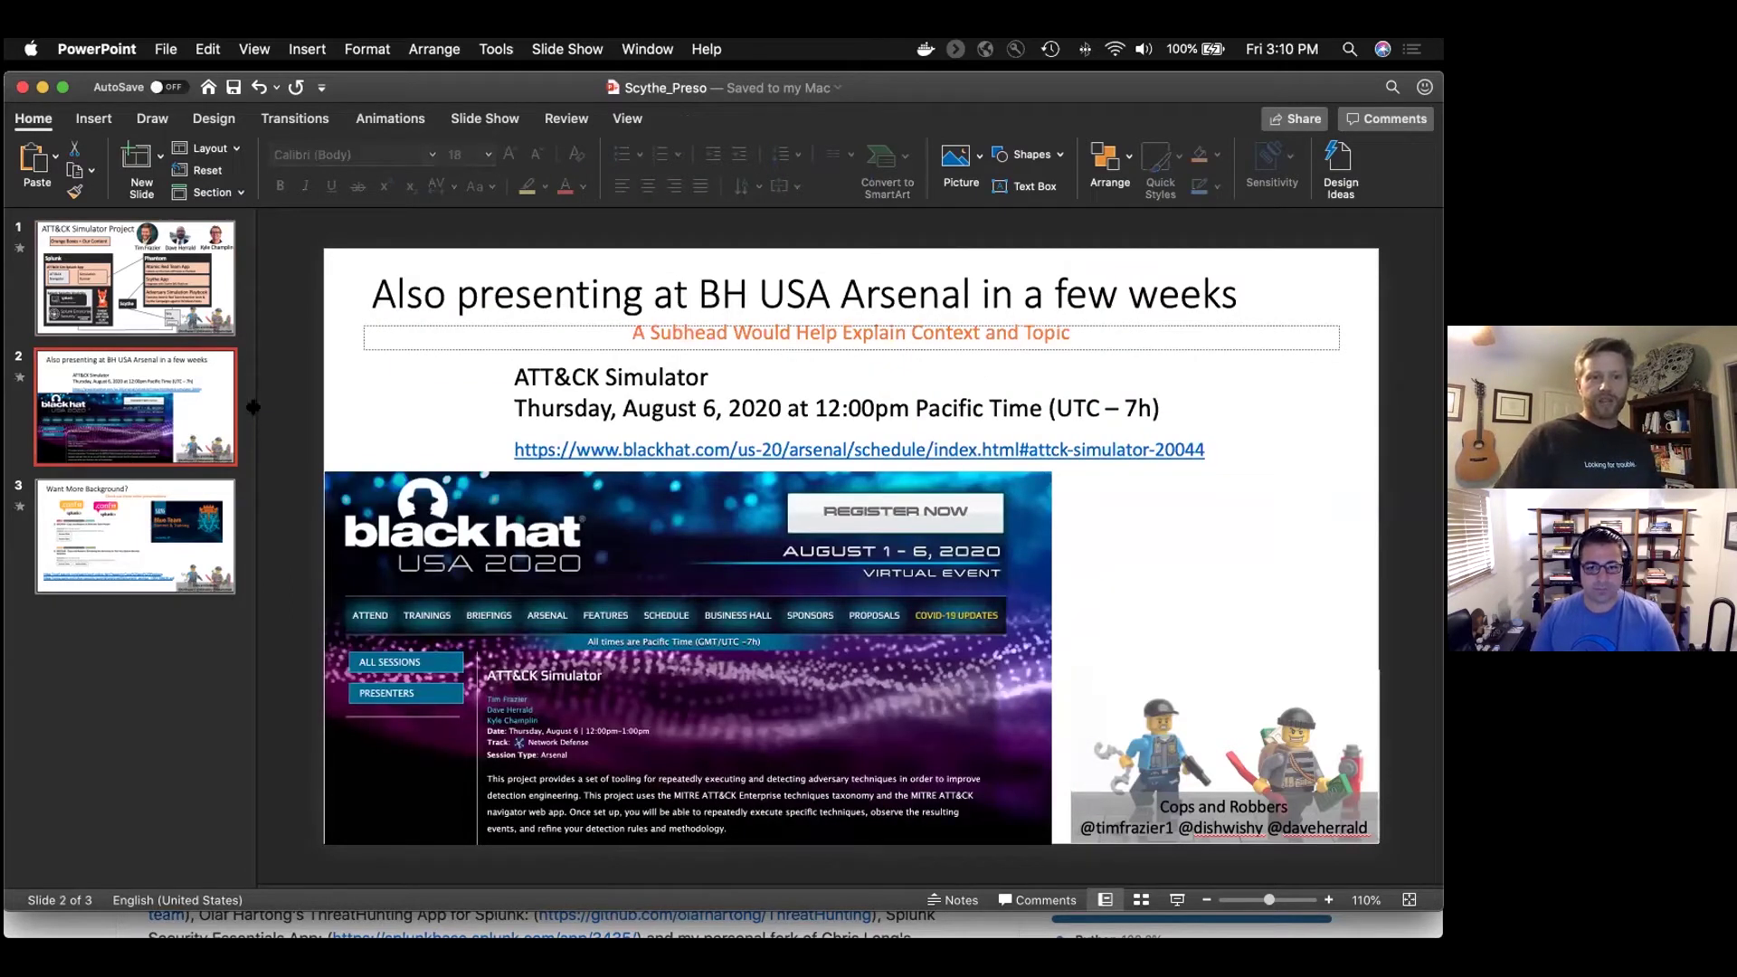
Drag the thumbnail pane divider left so slide 2's Black Hat Arsenal screenshot gets more room
{"action": "left_click_drag", "start_coordinate": [255, 409], "coordinate": [138, 409]}
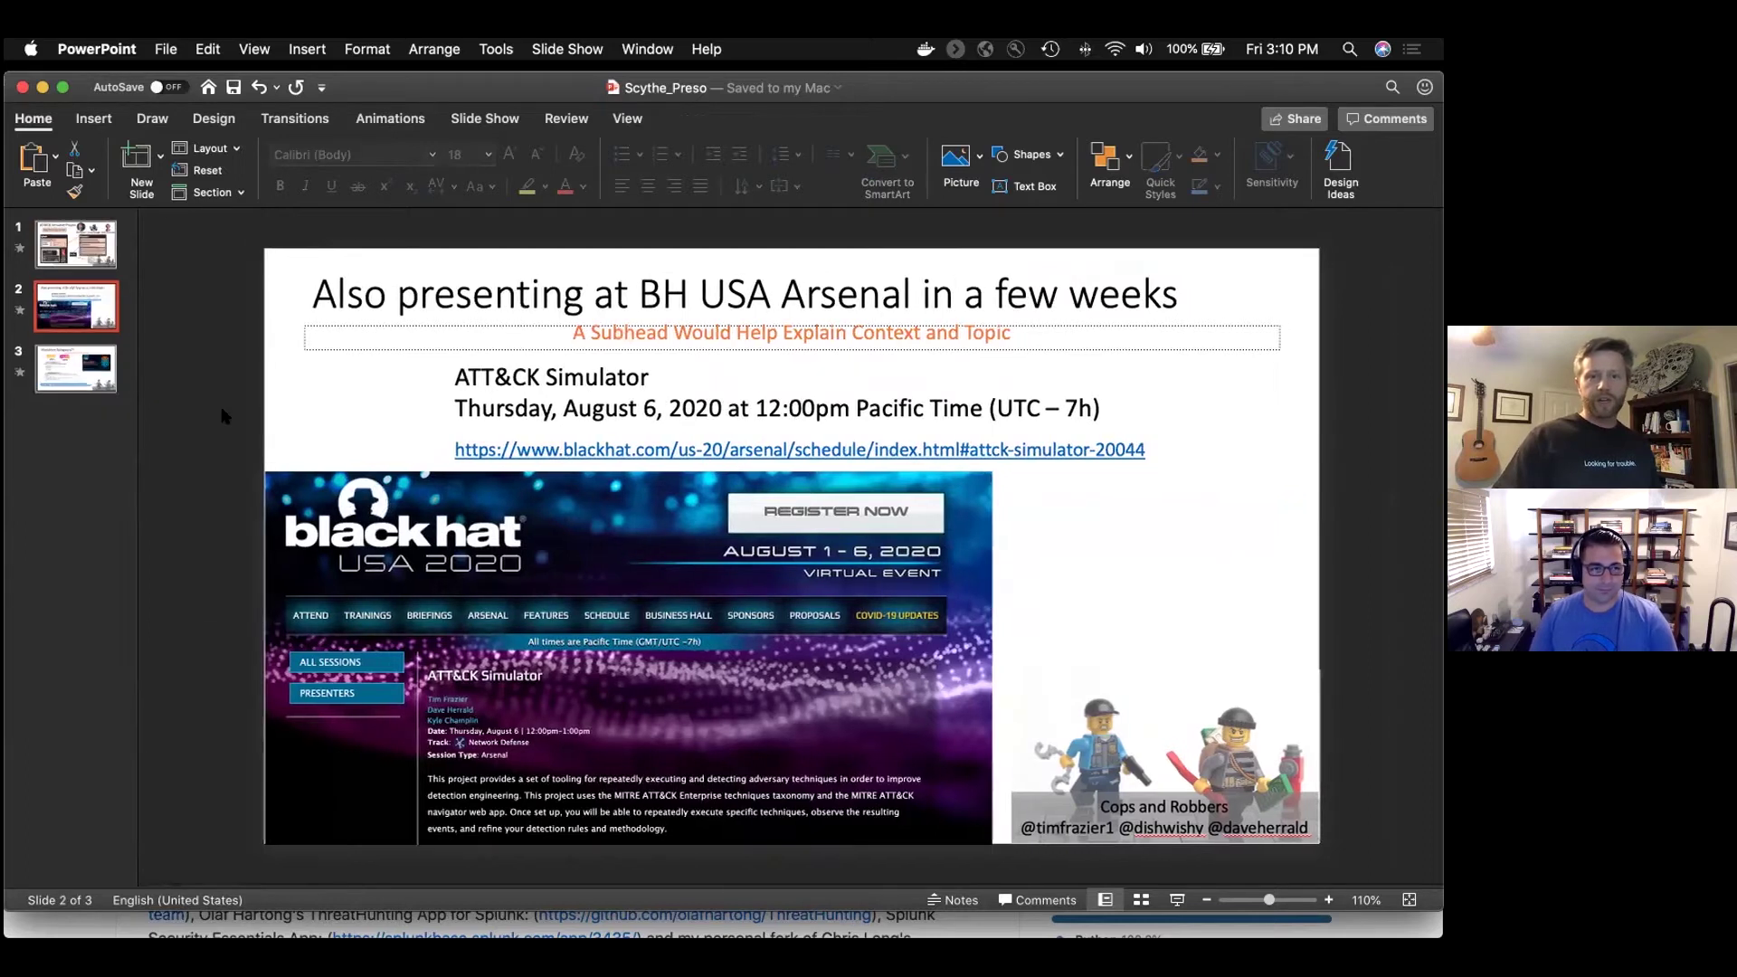
Go to slide 3, 'Want More Background?', and zoom the slide view to 120%
{"action": "left_click", "coordinate": [91, 377]}
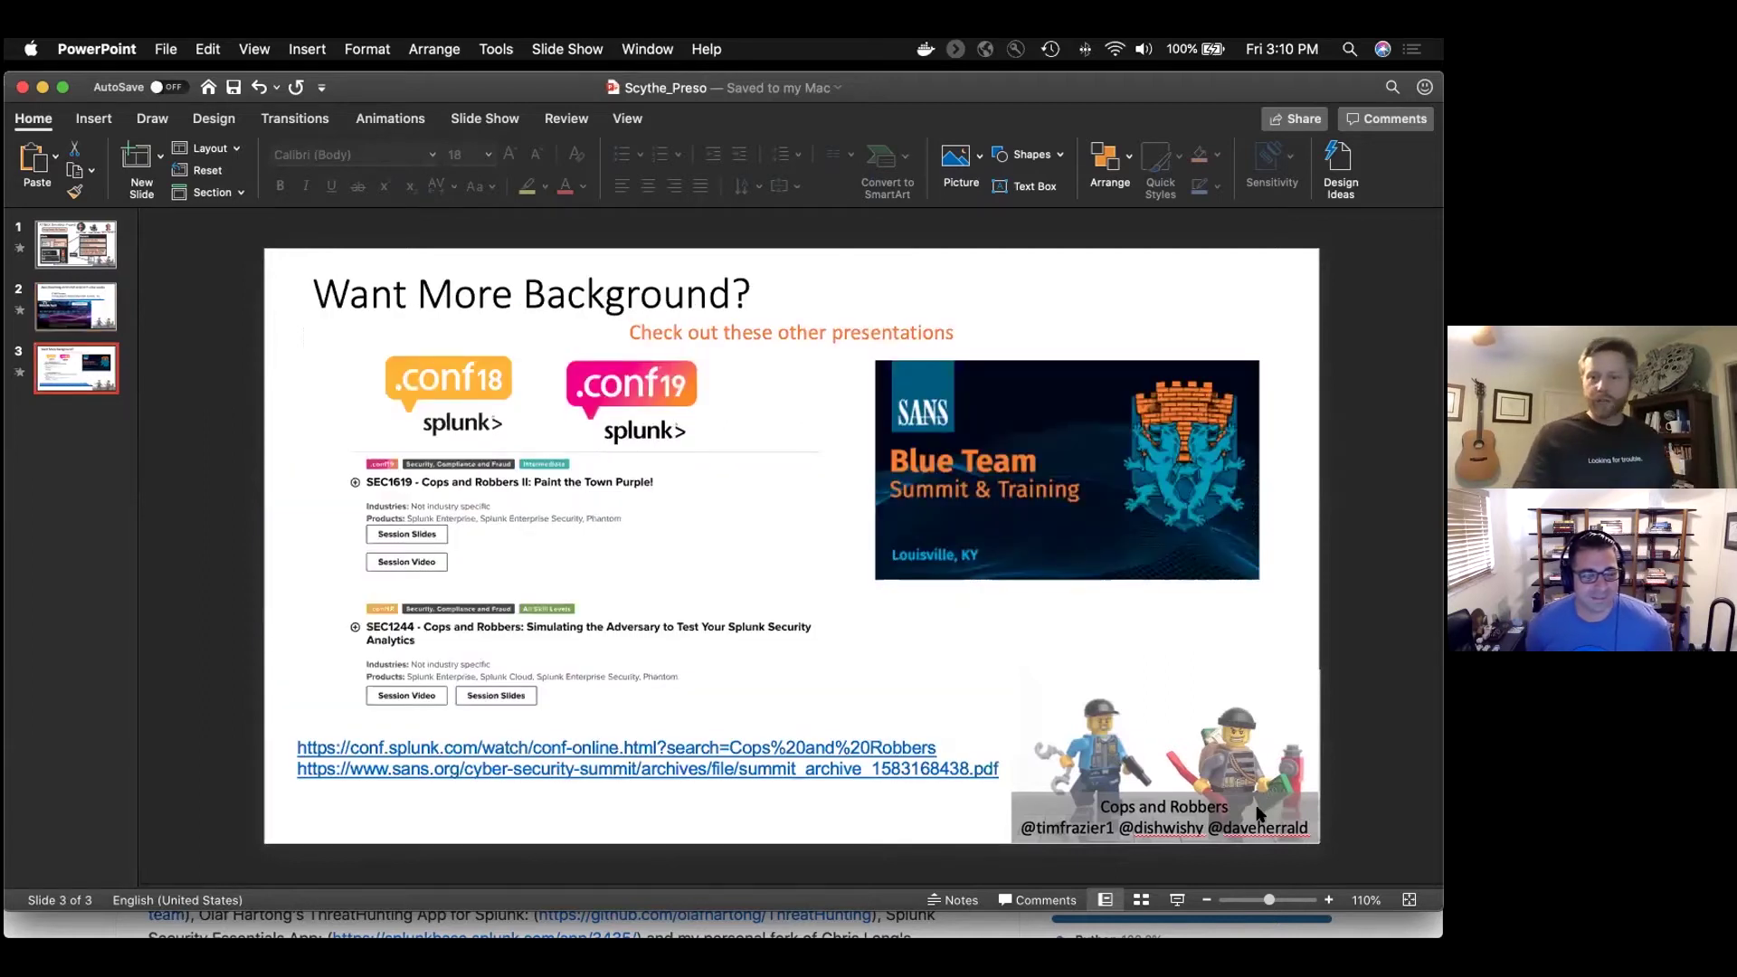
{"action": "left_click", "coordinate": [1329, 901]}
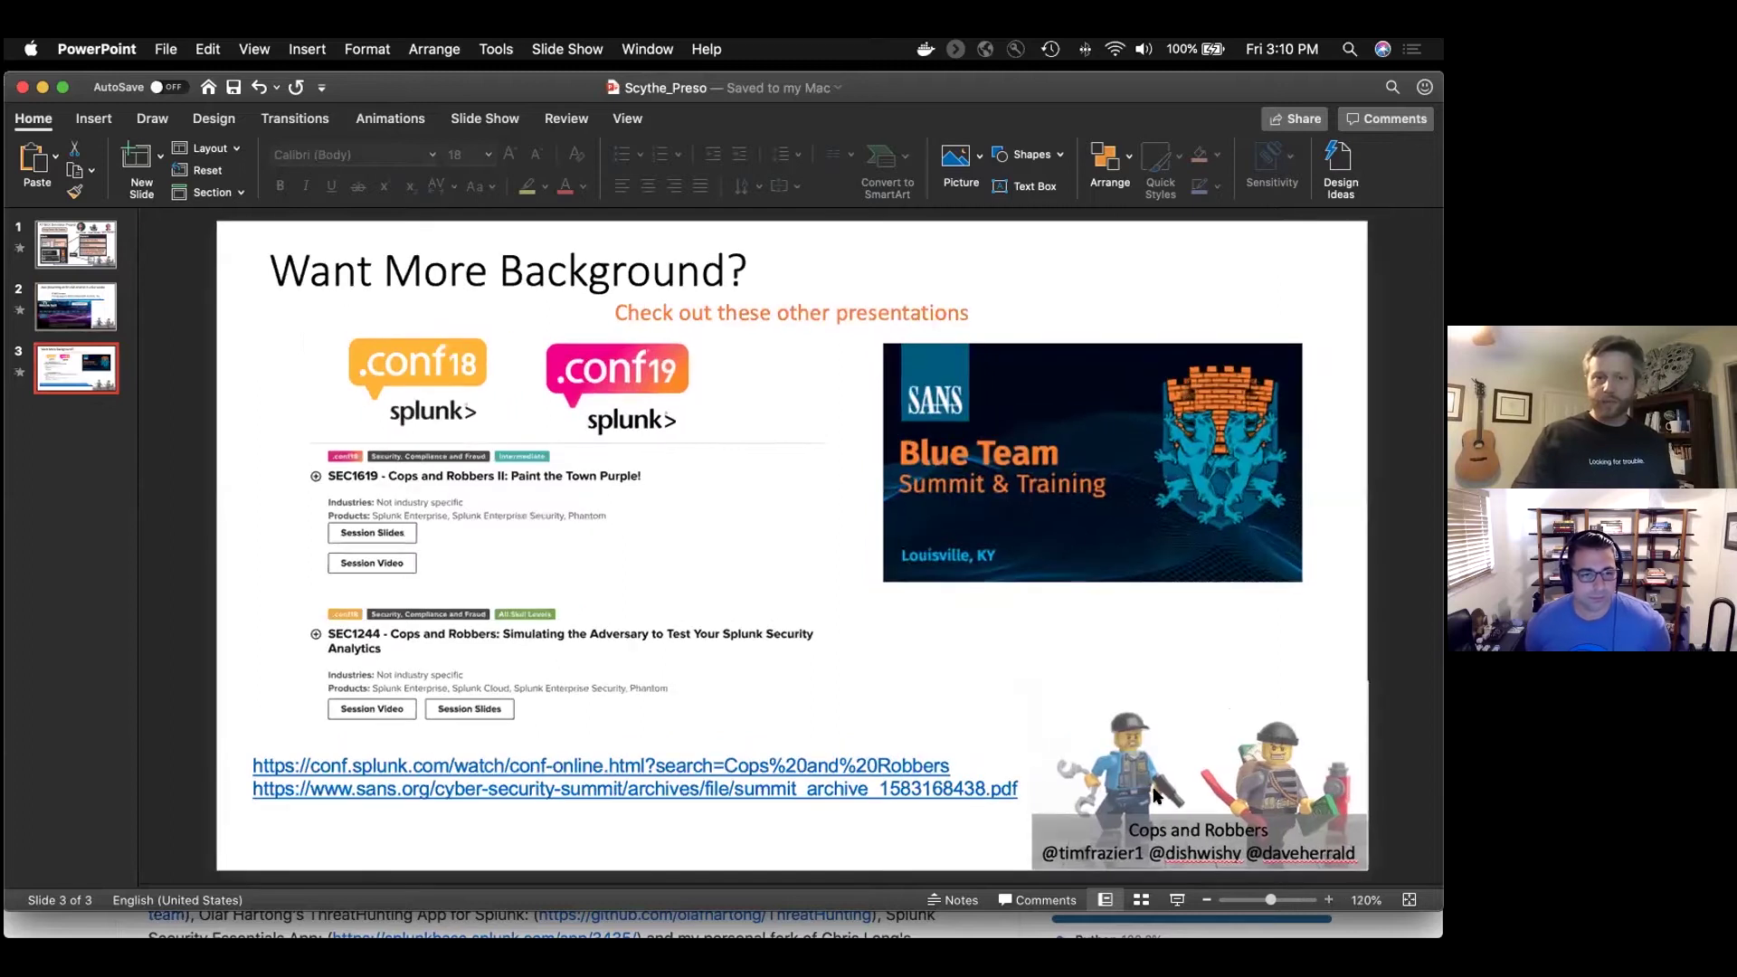
Minimize PowerPoint and make the Chrome window taller
{"action": "left_click", "coordinate": [43, 88]}
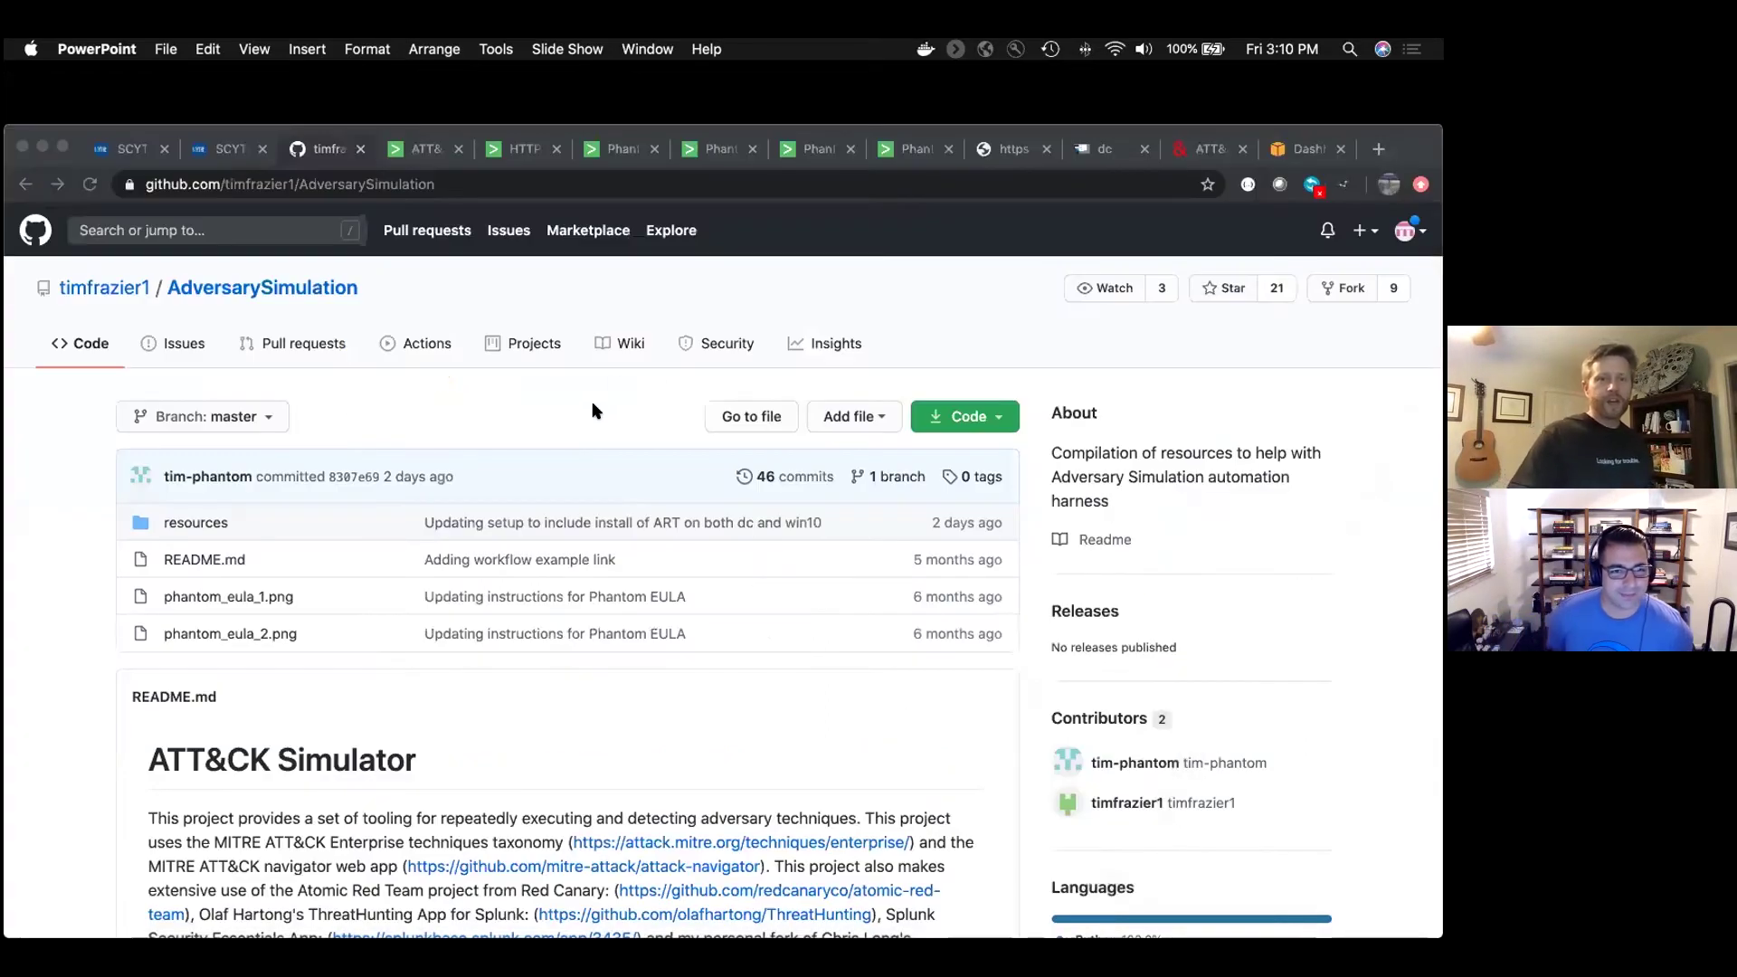
{"action": "left_click", "coordinate": [940, 127]}
{"action": "left_click_drag", "start_coordinate": [940, 127], "coordinate": [942, 76]}
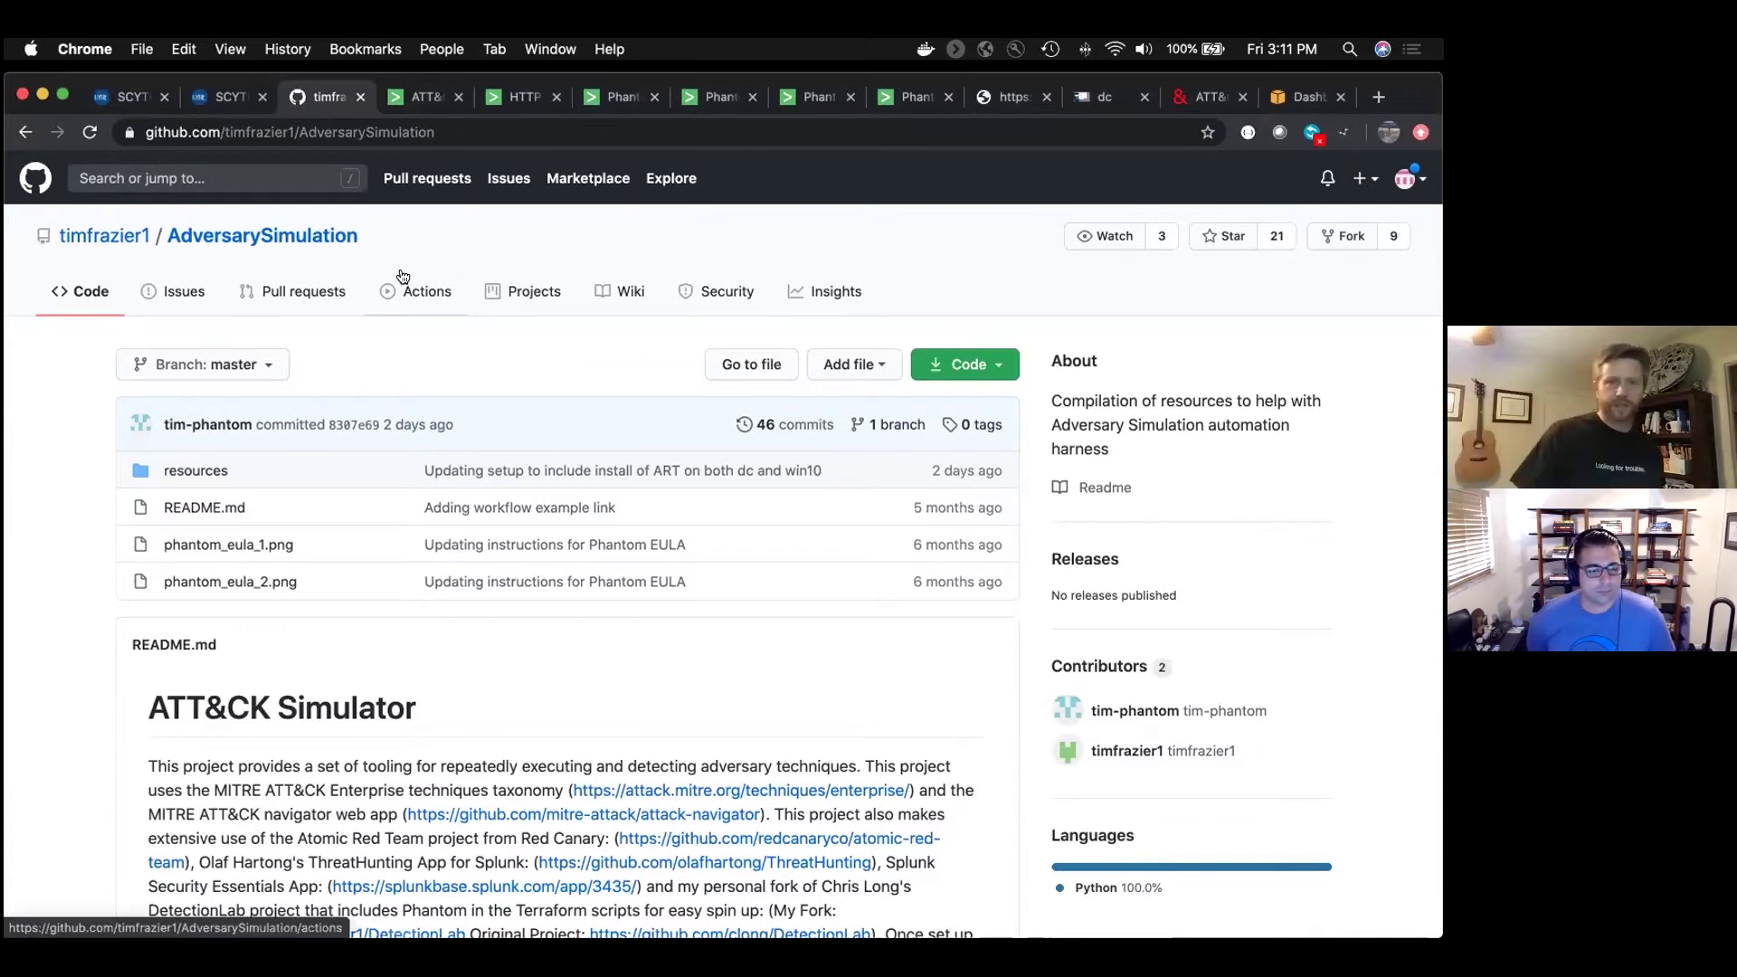
Change the GitHub URL's repository name to att-cksimulator and load the redirected repository
{"action": "double_click", "coordinate": [304, 131]}
{"action": "type", "text": "att"}
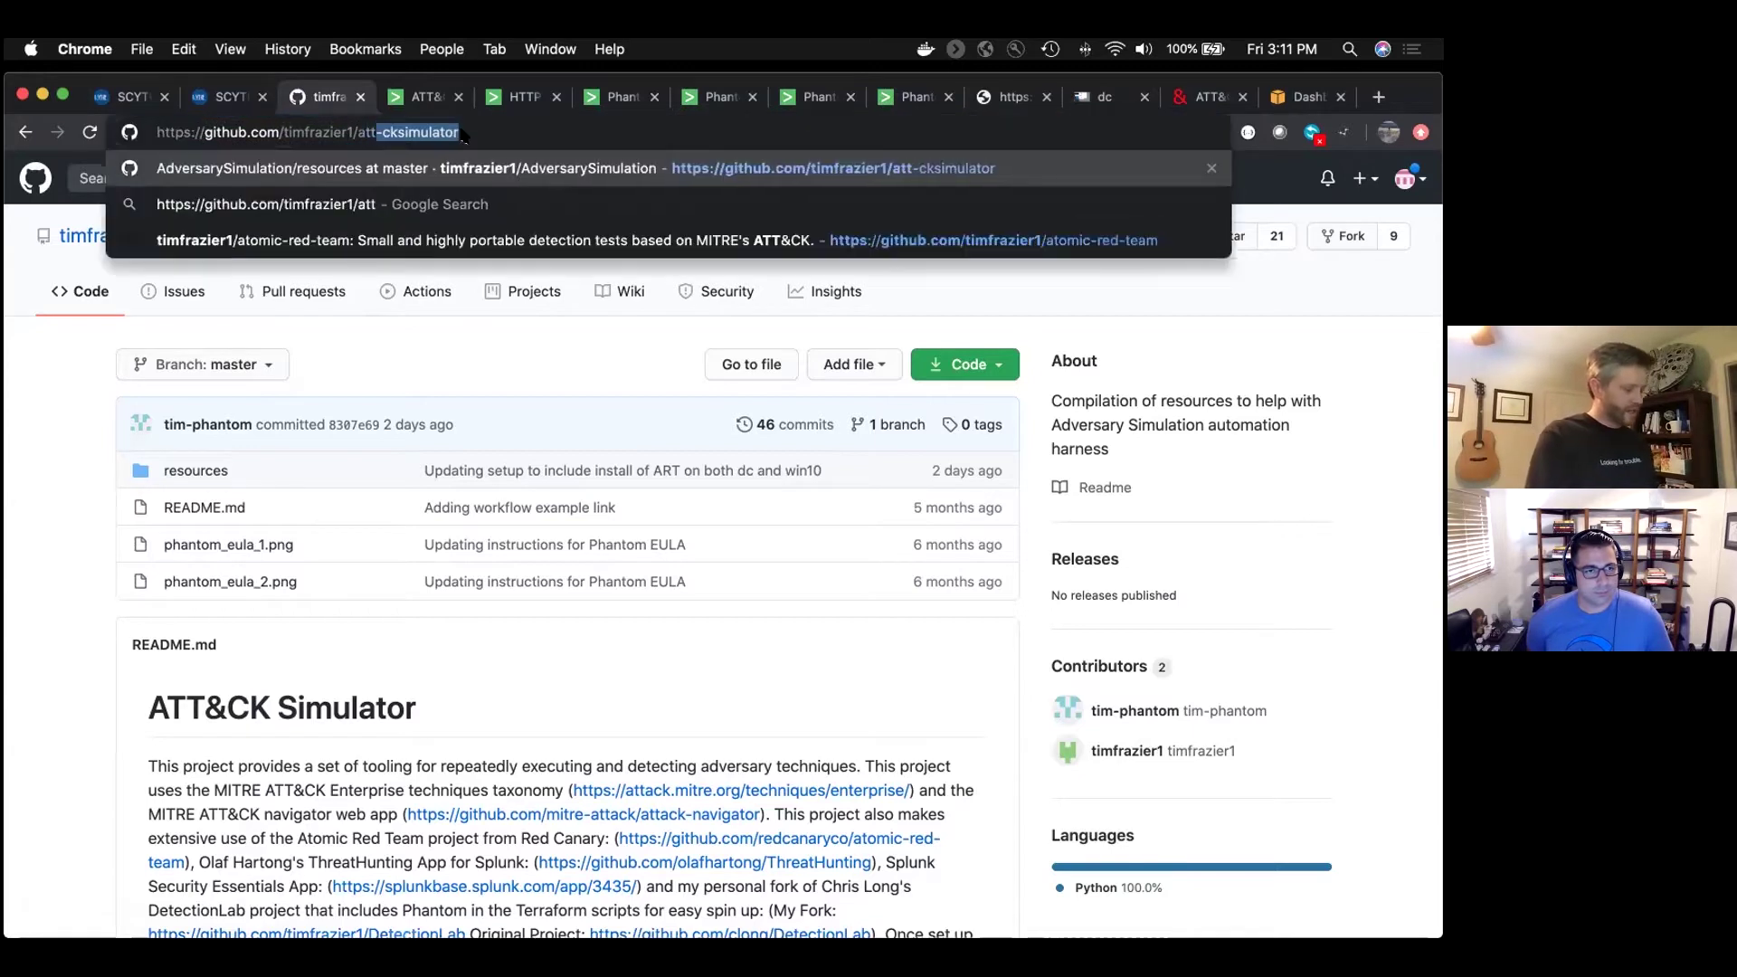
{"action": "type", "text": "-cksimulator"}
{"action": "key", "text": "Return"}
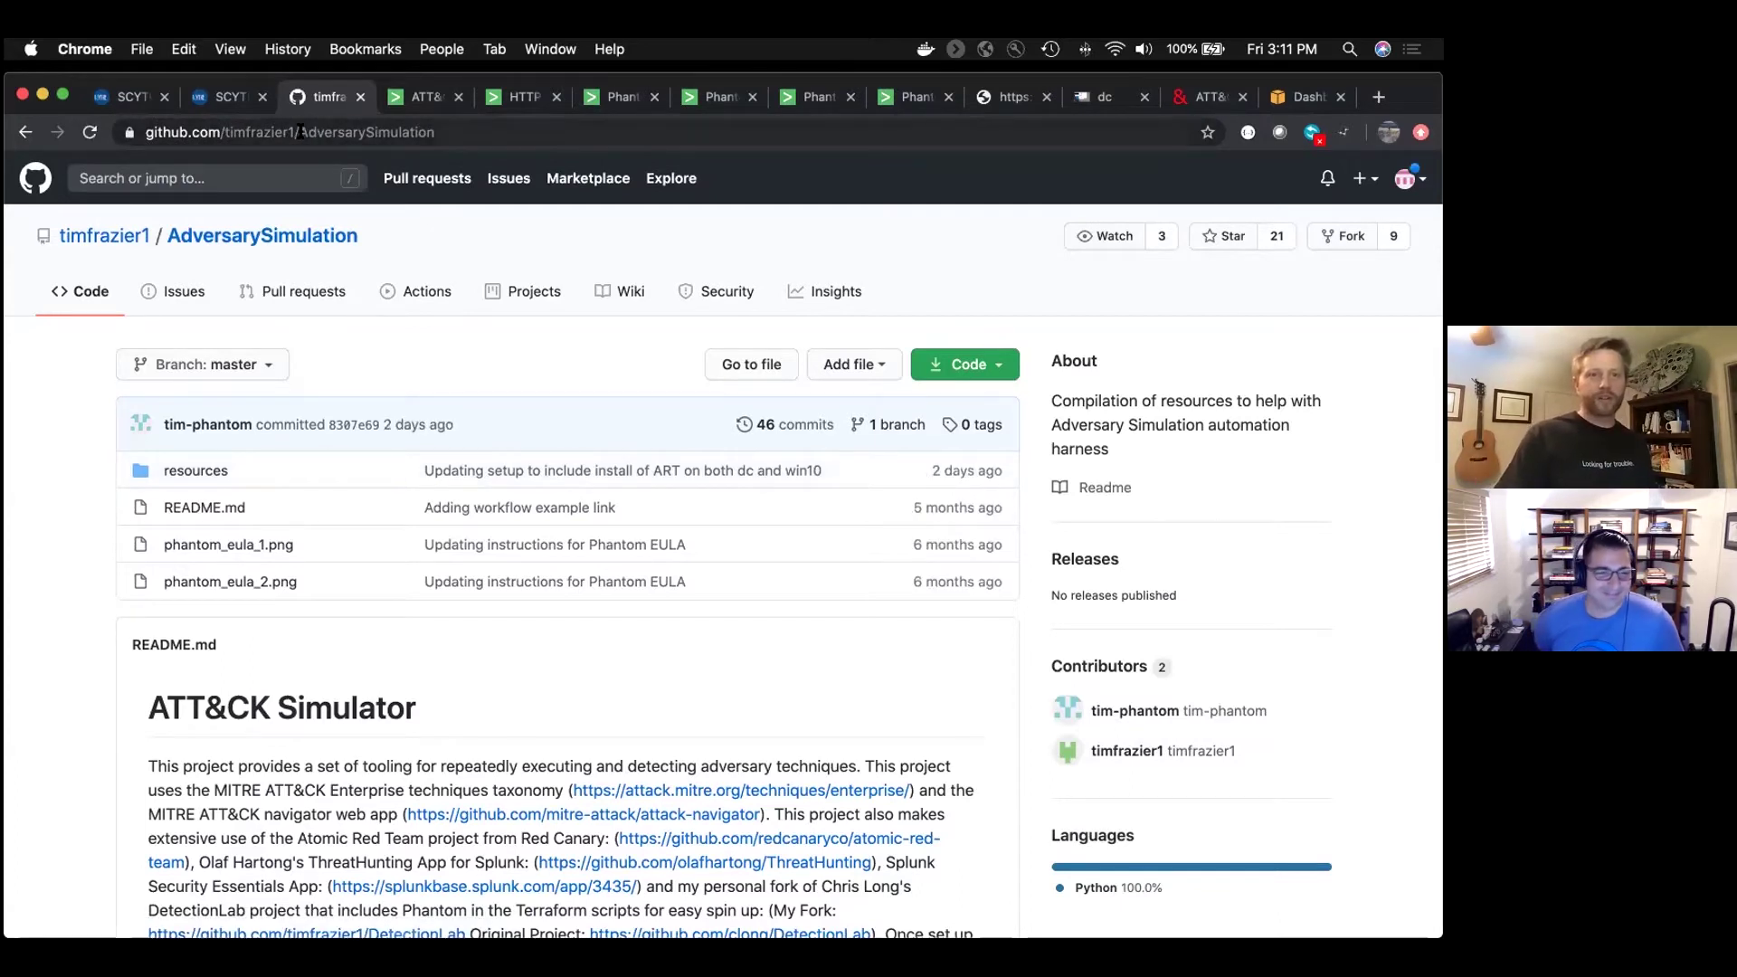
{"action": "double_click", "coordinate": [300, 131]}
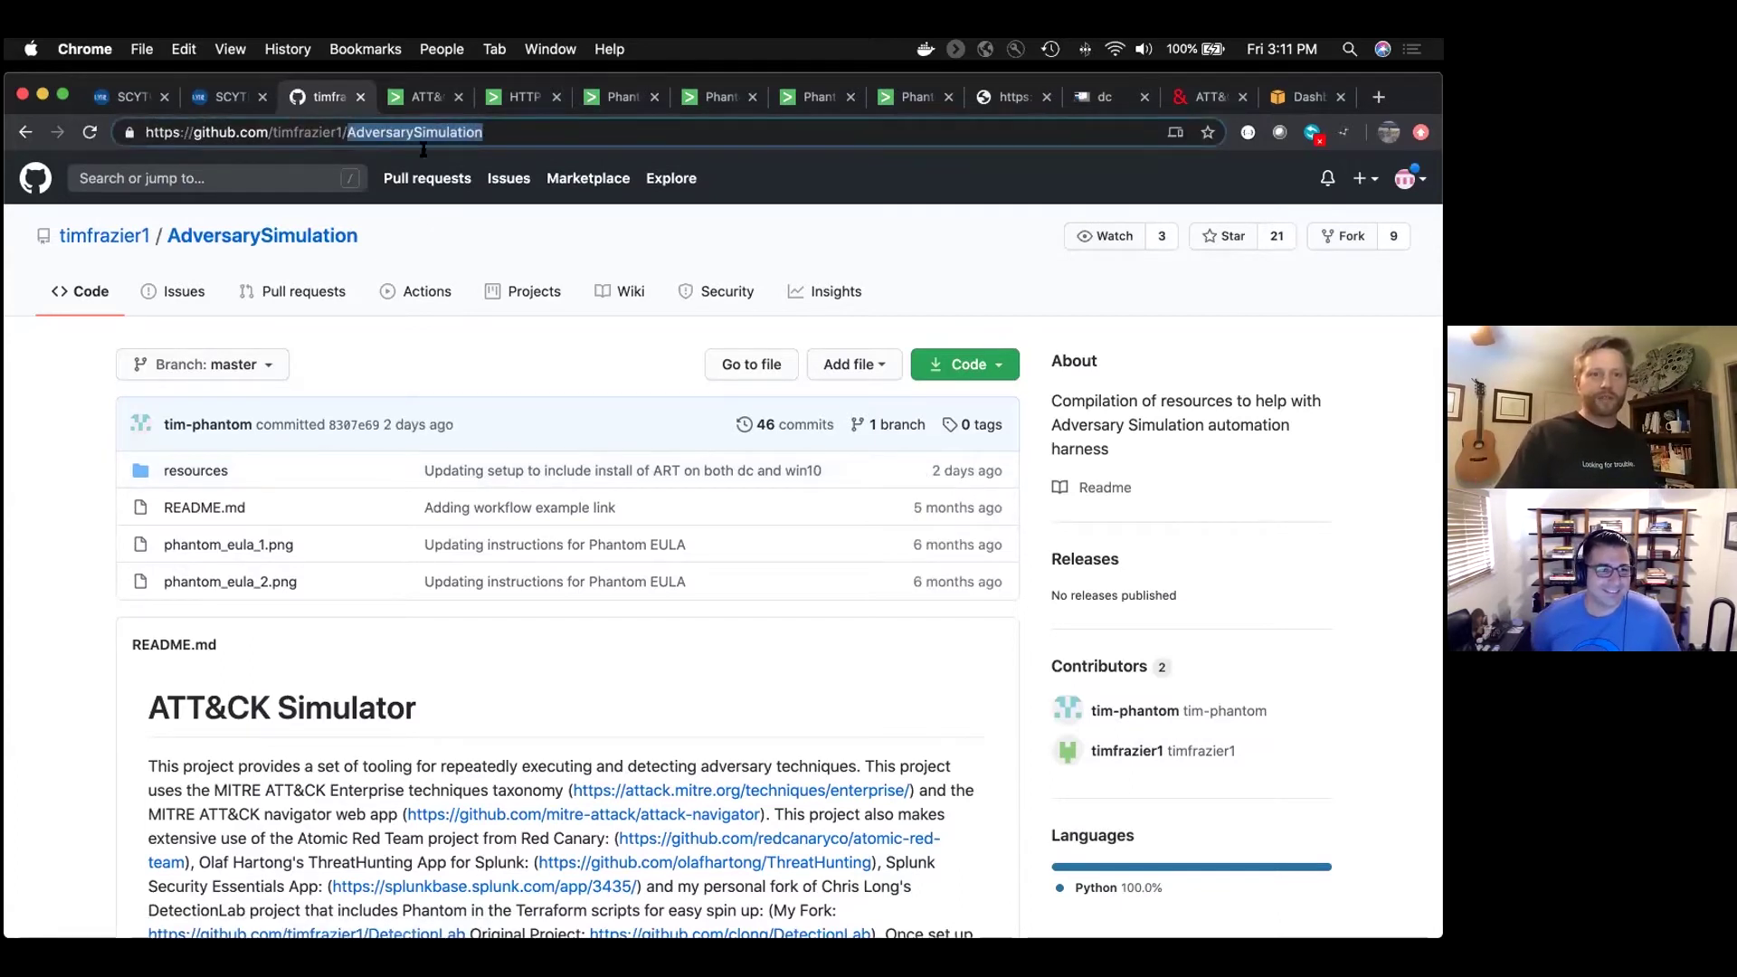
{"action": "left_click", "coordinate": [436, 228]}
Scroll the AdversarySimulation README down to the ATT&CK Sim Install Guide's Options A, B and C
{"action": "scroll", "coordinate": [342, 753], "scroll_direction": "down", "scroll_amount": 8}
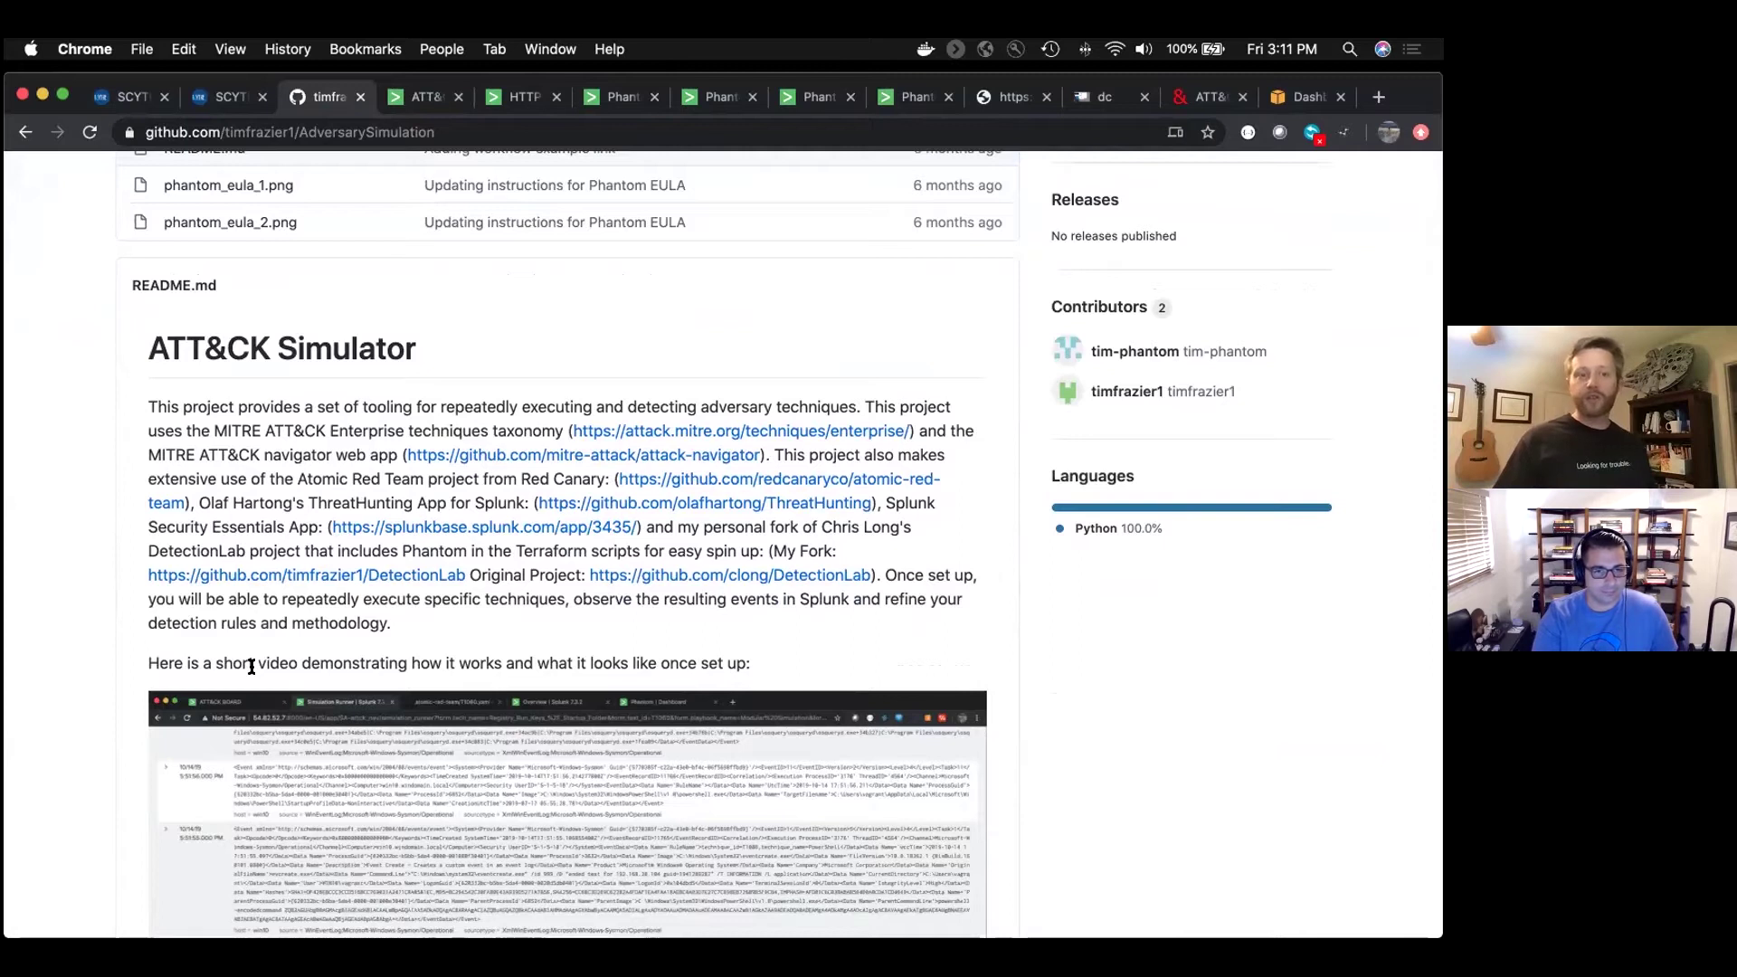
{"action": "scroll", "coordinate": [115, 630], "scroll_direction": "down", "scroll_amount": 3}
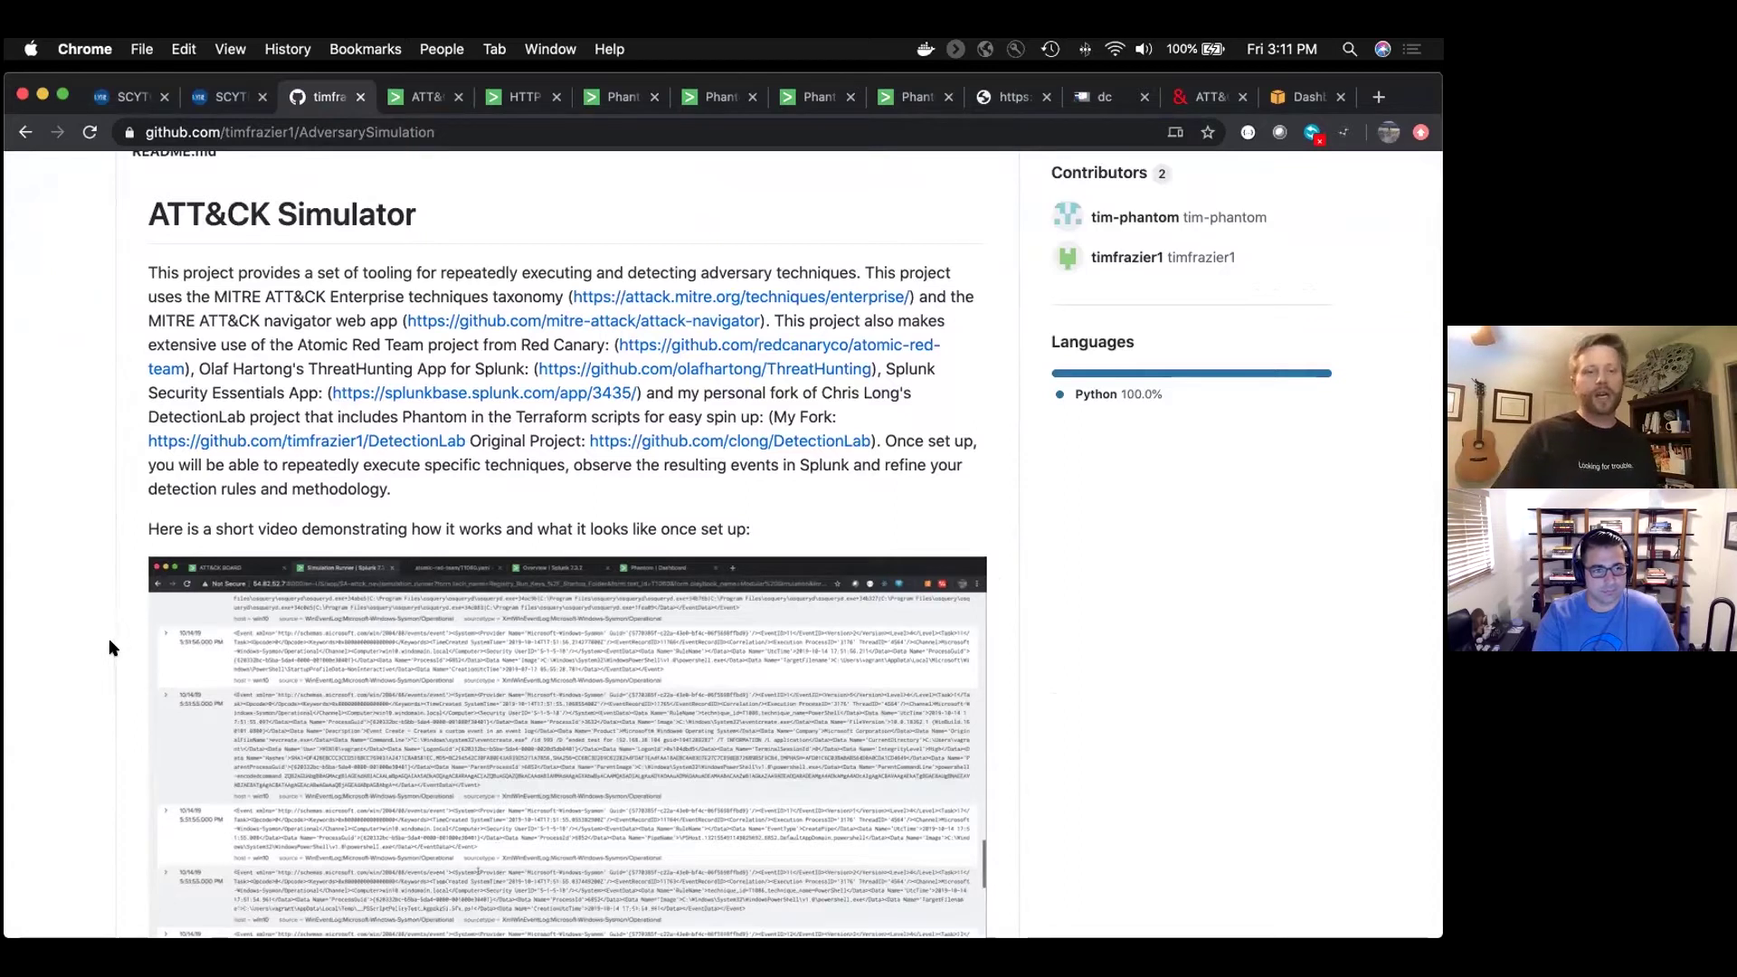
{"action": "scroll", "coordinate": [115, 657], "scroll_direction": "down", "scroll_amount": 2}
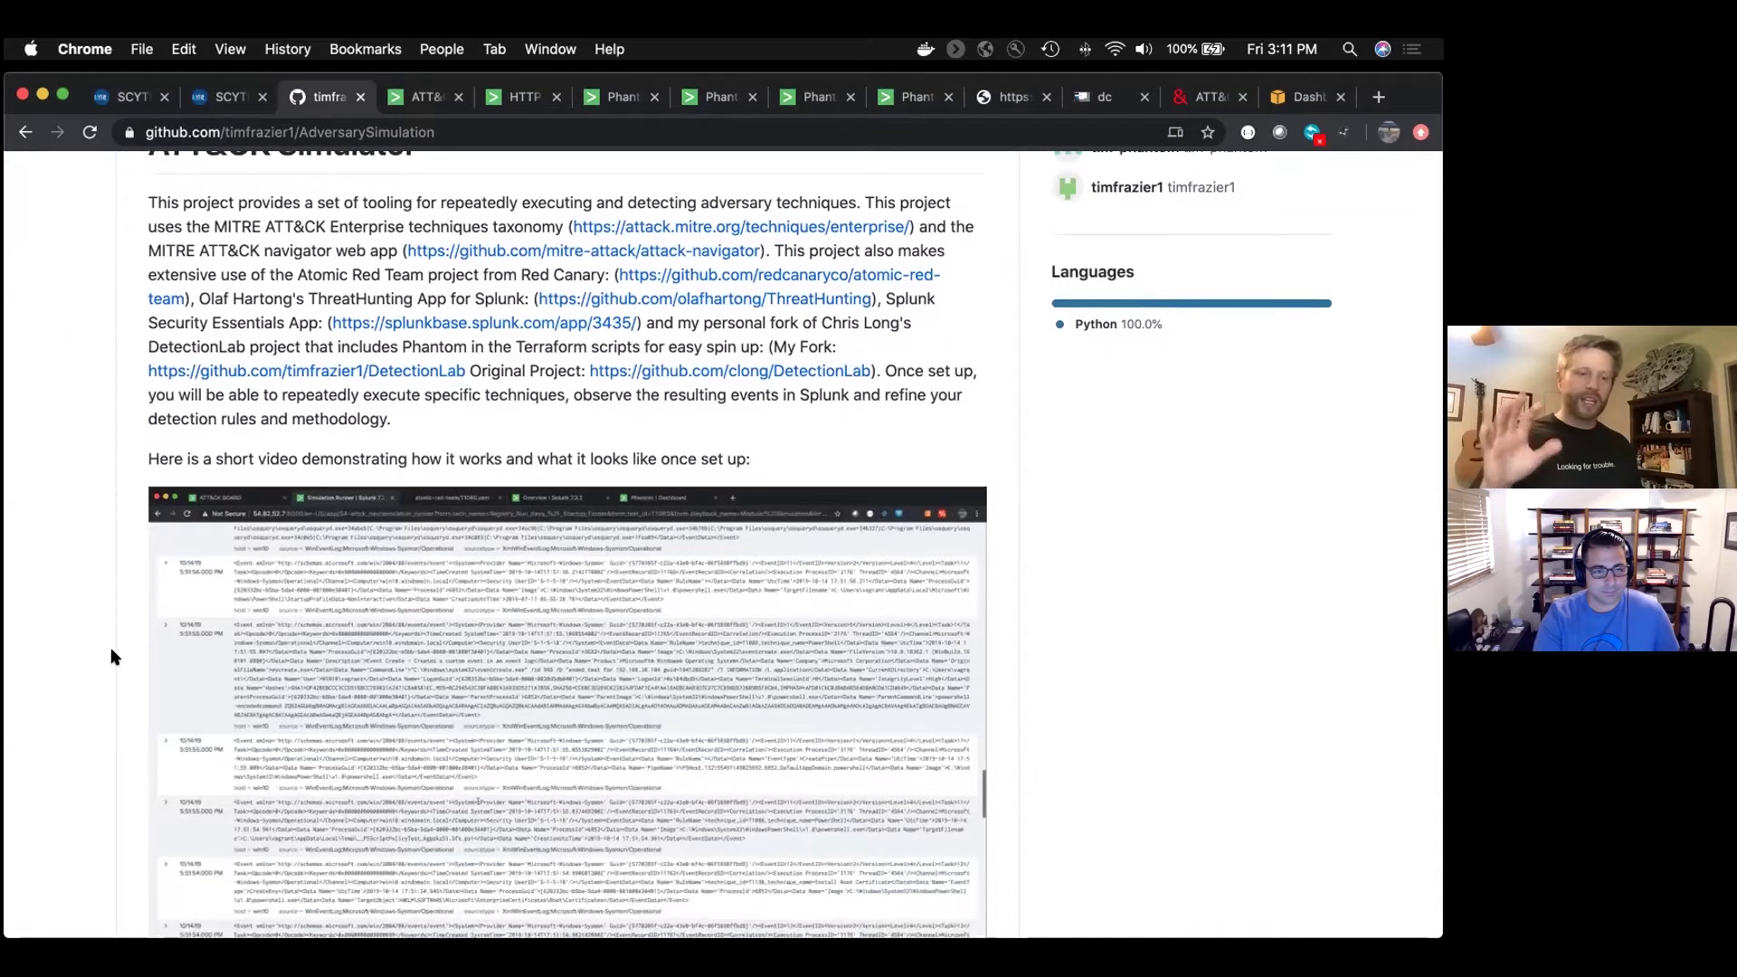
{"action": "scroll", "coordinate": [110, 657], "scroll_direction": "down", "scroll_amount": 7}
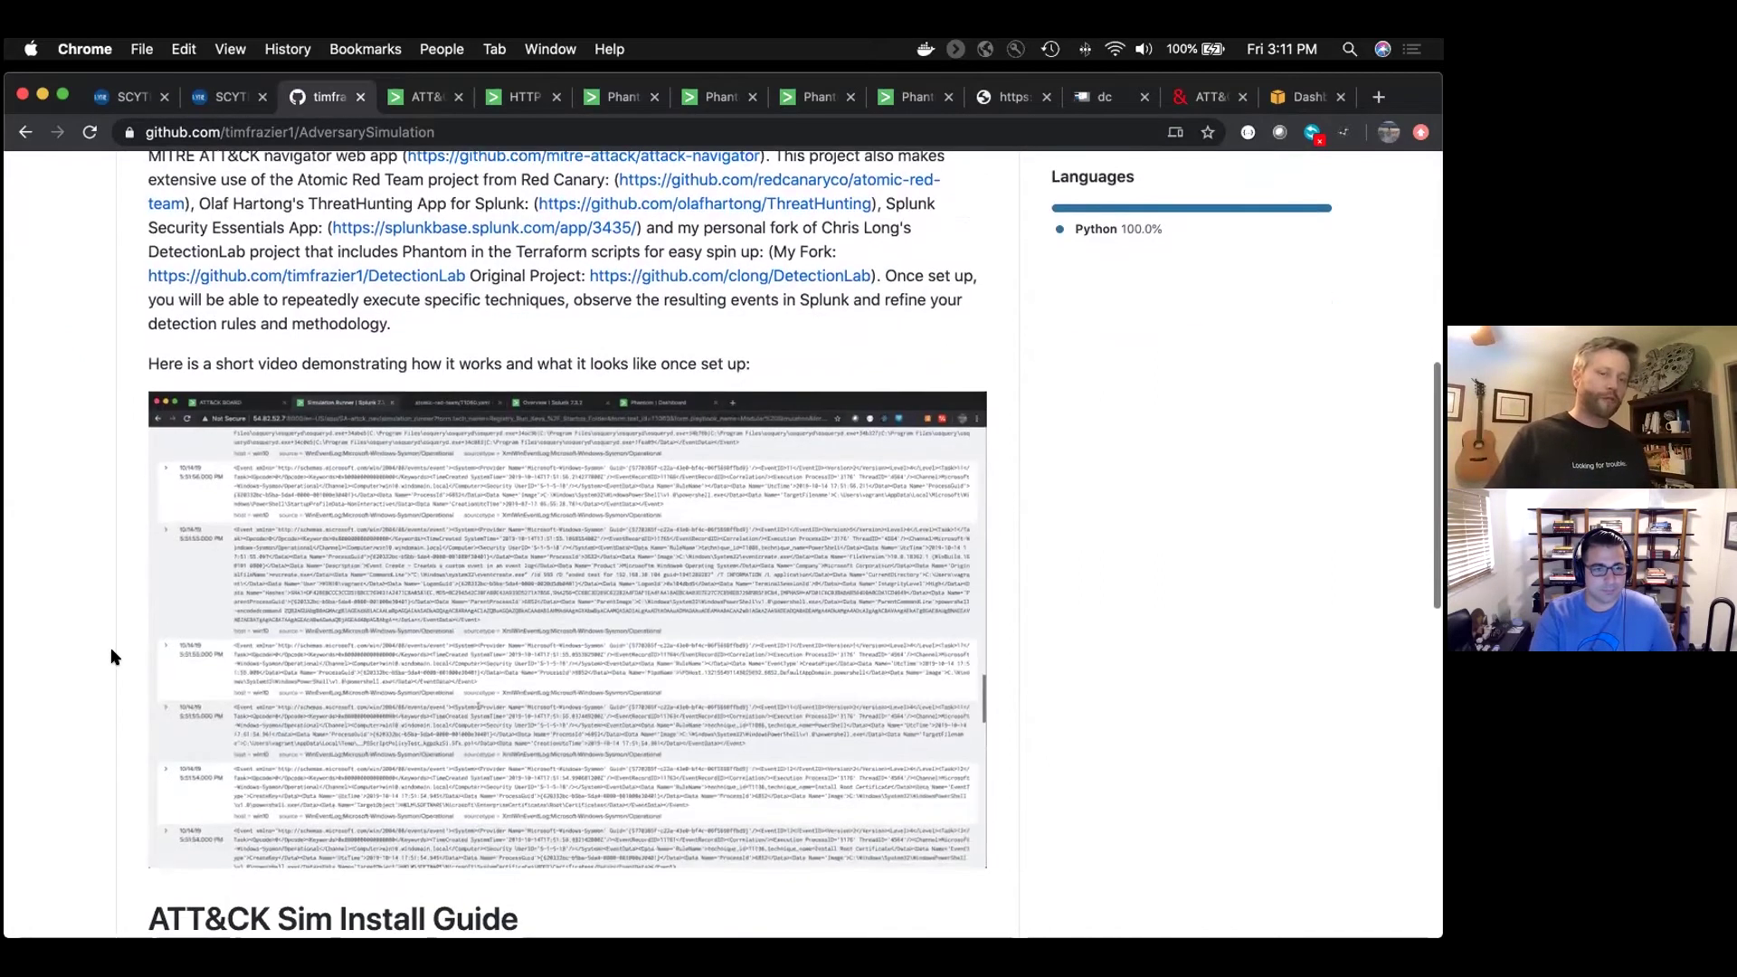
{"action": "scroll", "coordinate": [110, 648], "scroll_direction": "down", "scroll_amount": 6}
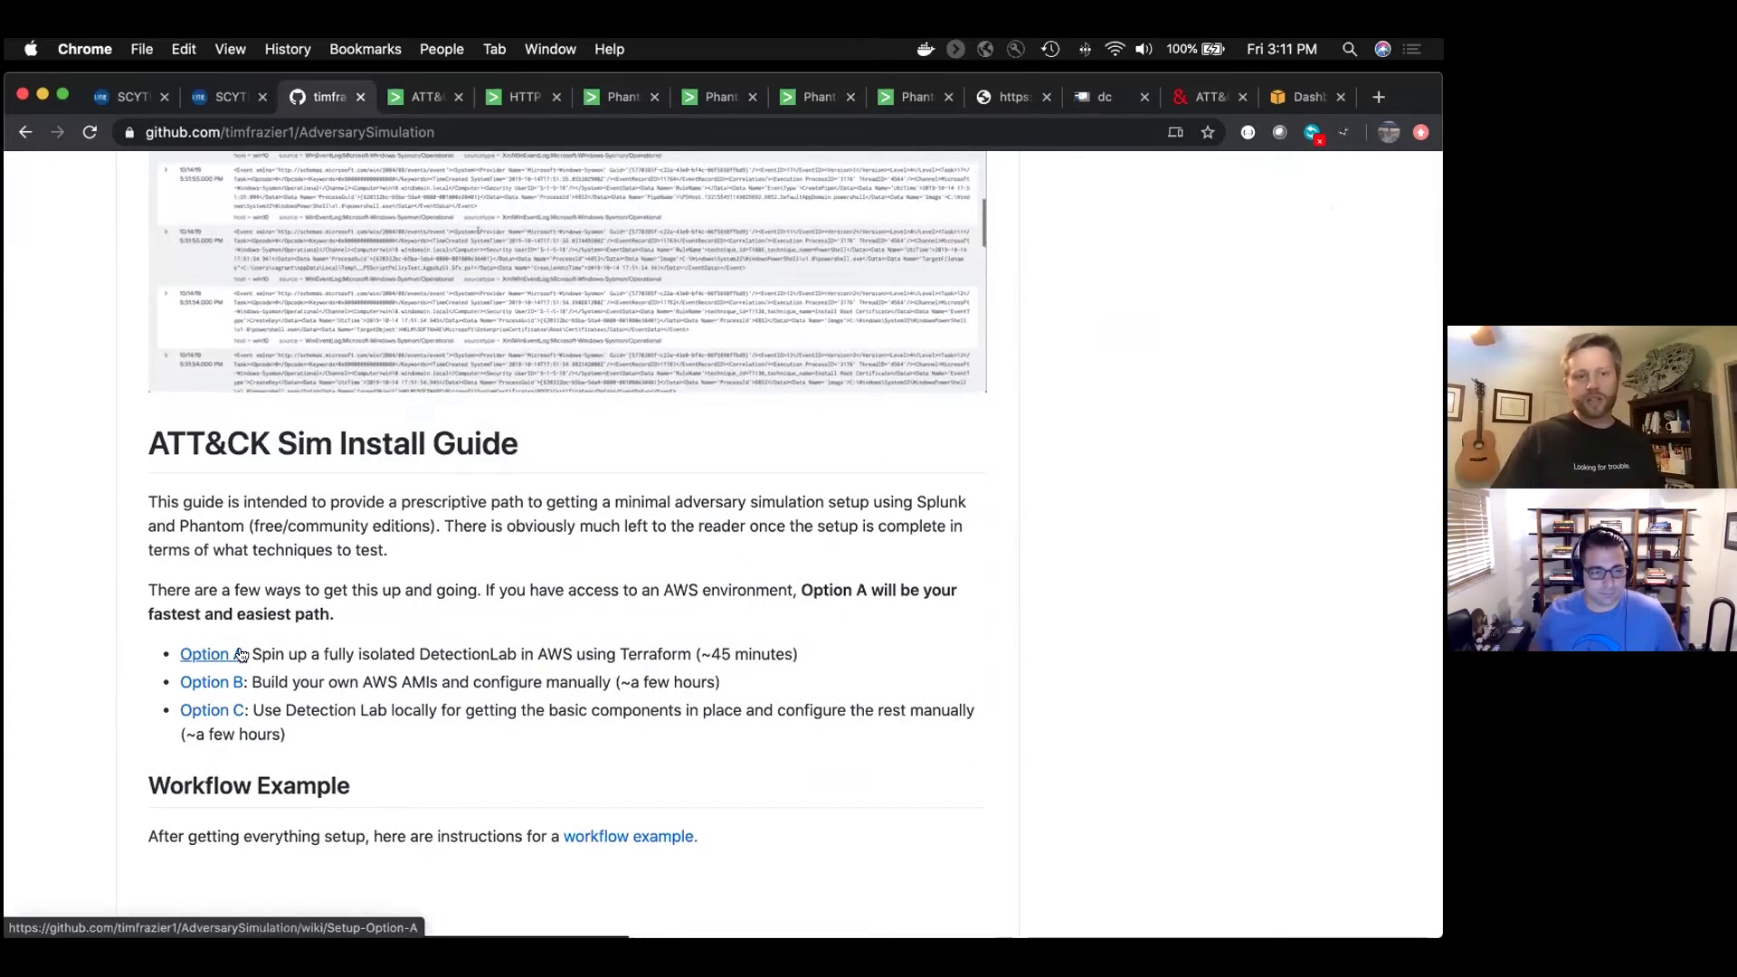
Open the Setup Option A wiki page and scroll through its Phantom AMI, EULA and Terraform steps
{"action": "left_click", "coordinate": [223, 659]}
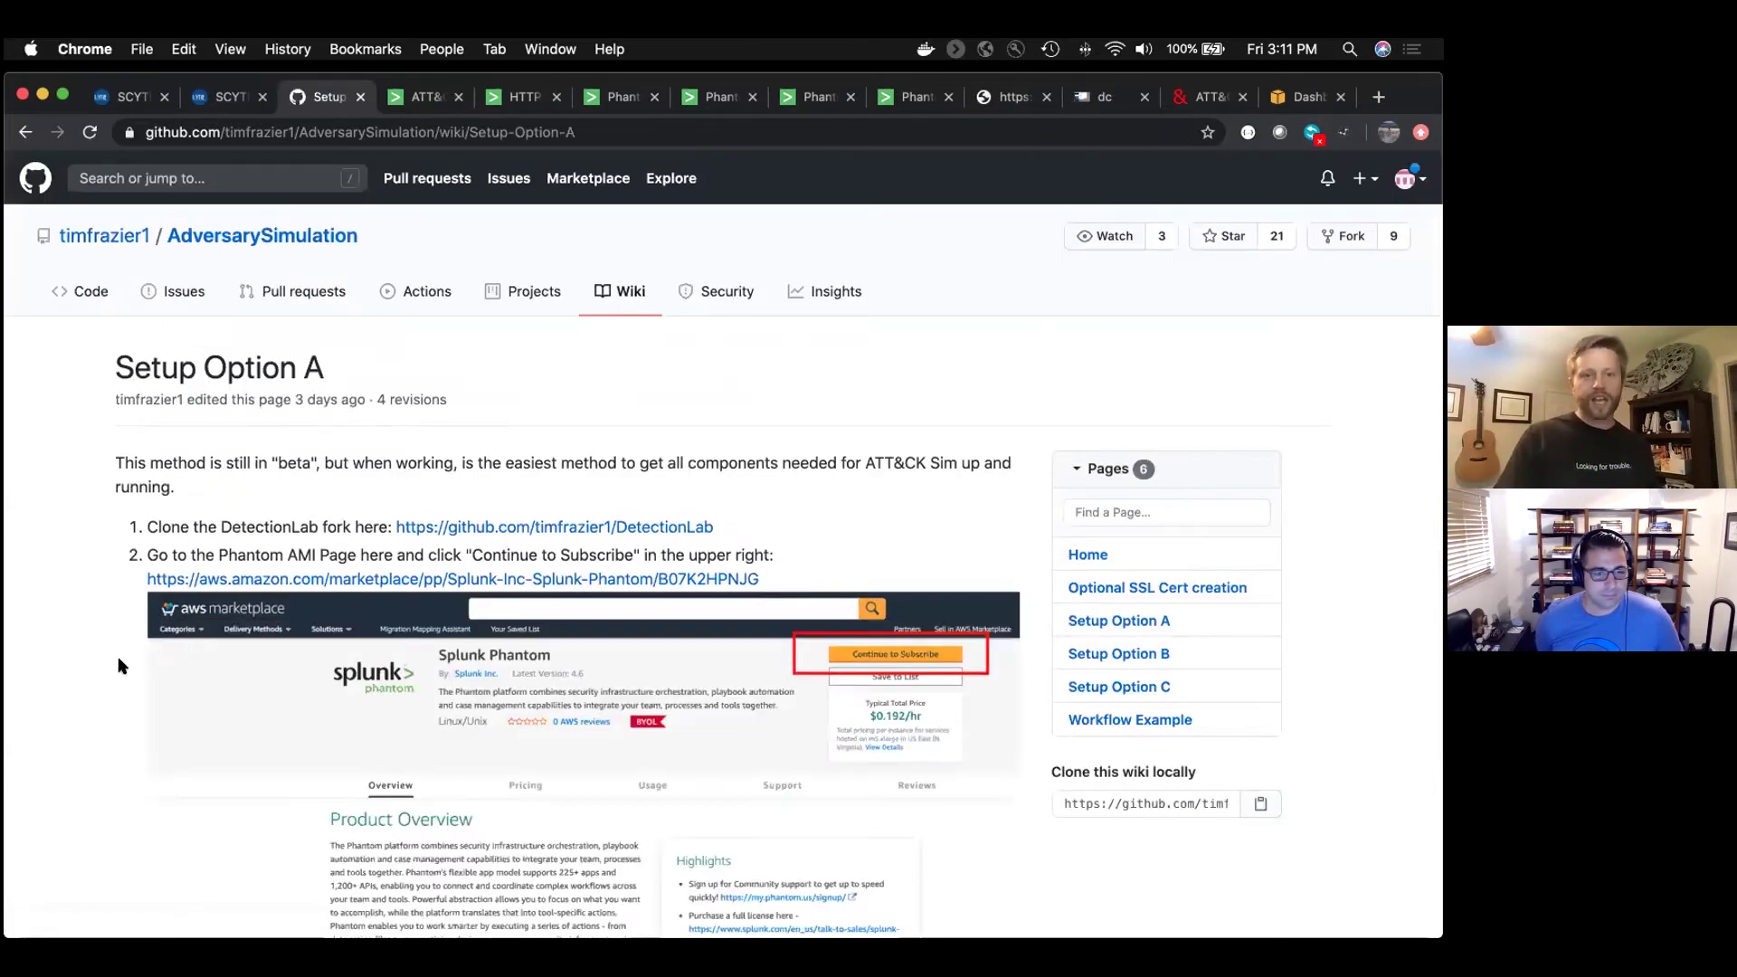
{"action": "scroll", "coordinate": [122, 667], "scroll_direction": "down", "scroll_amount": 3}
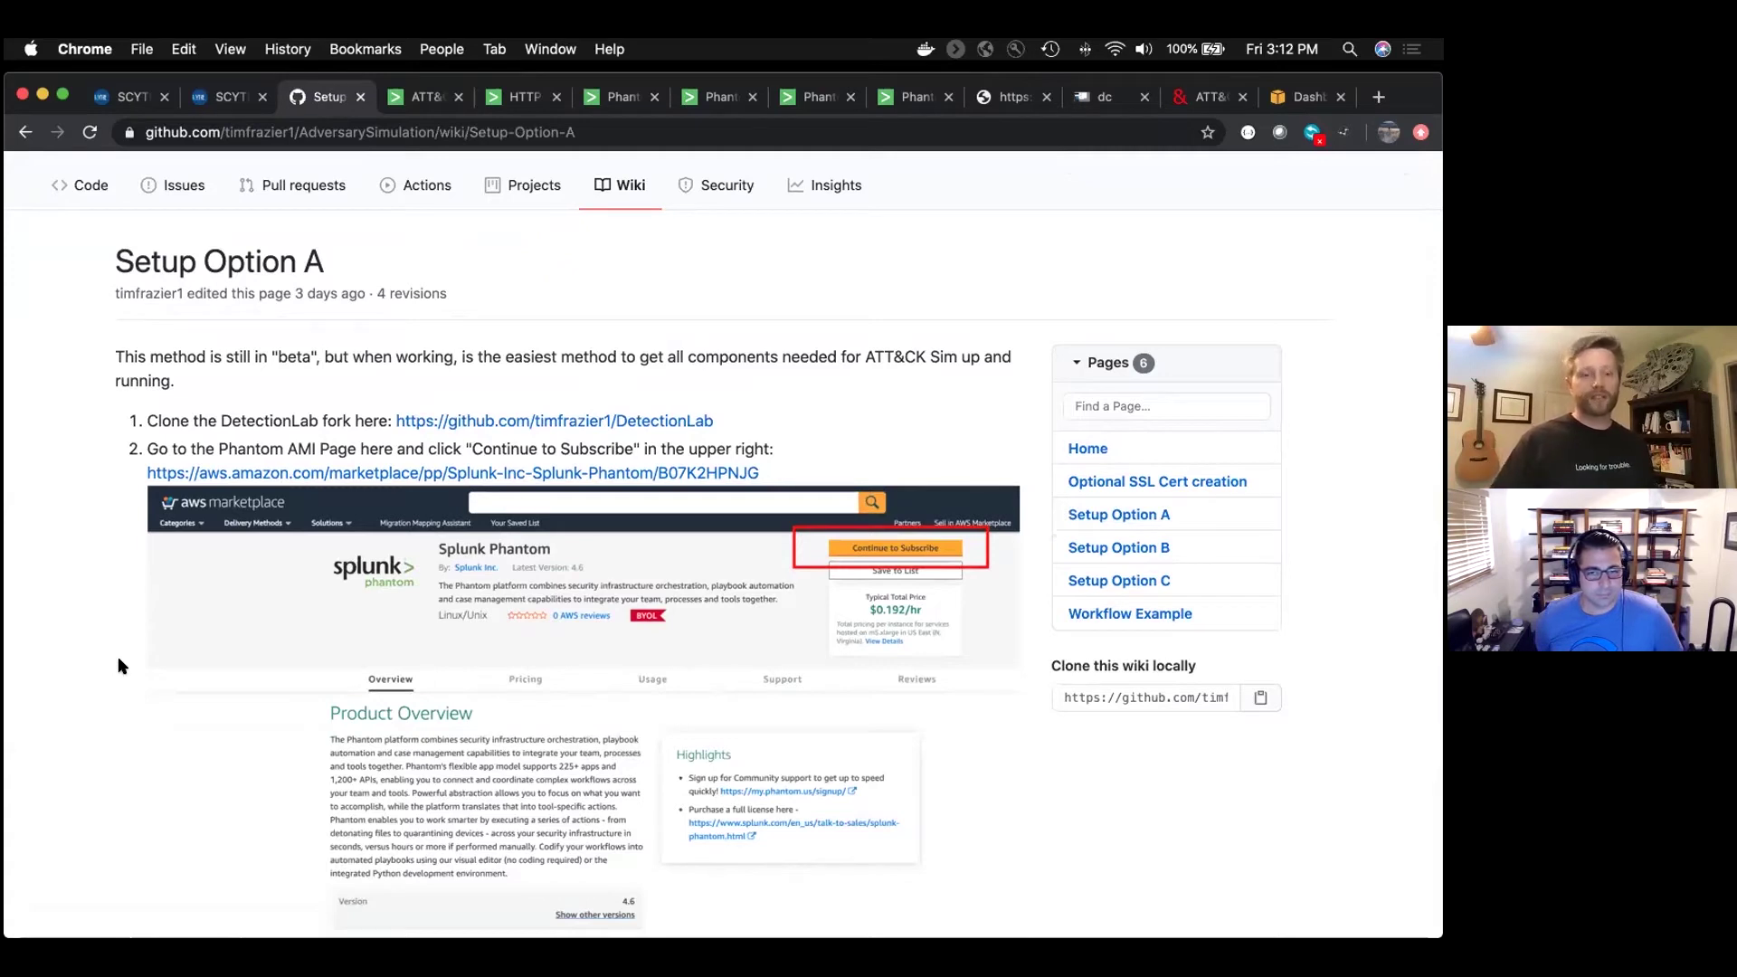
{"action": "scroll", "coordinate": [119, 667], "scroll_direction": "down", "scroll_amount": 5}
{"action": "scroll", "coordinate": [119, 665], "scroll_direction": "up", "scroll_amount": 3}
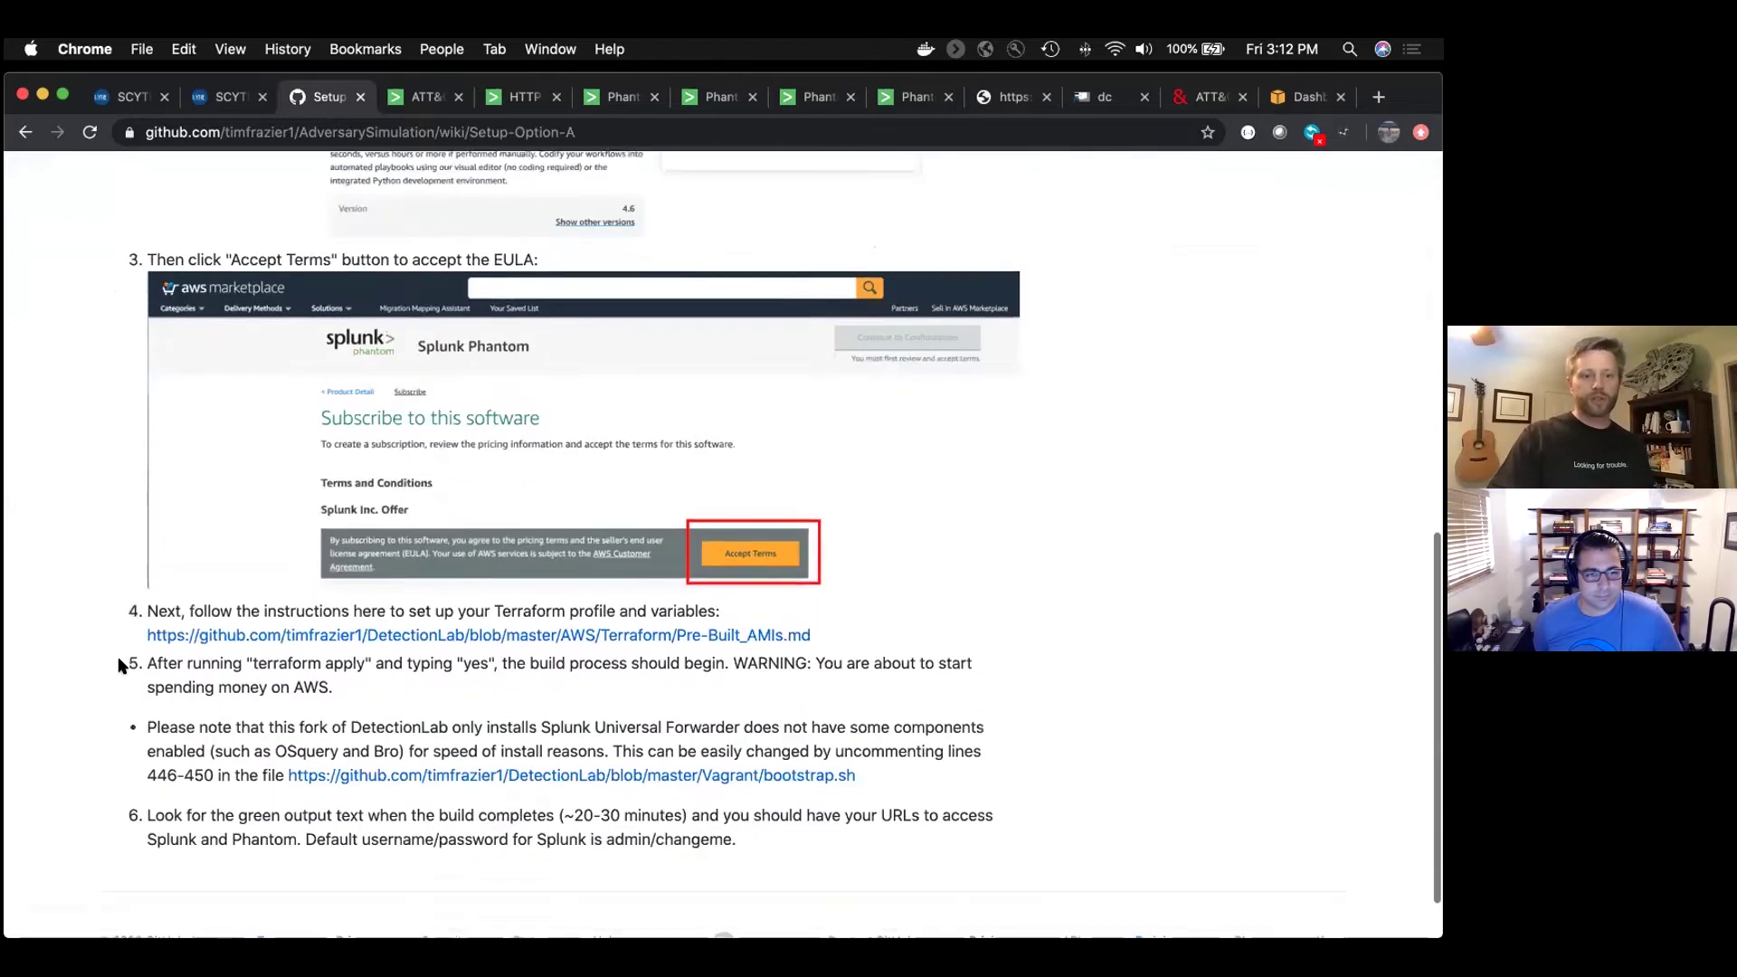
{"action": "scroll", "coordinate": [120, 665], "scroll_direction": "up", "scroll_amount": 5}
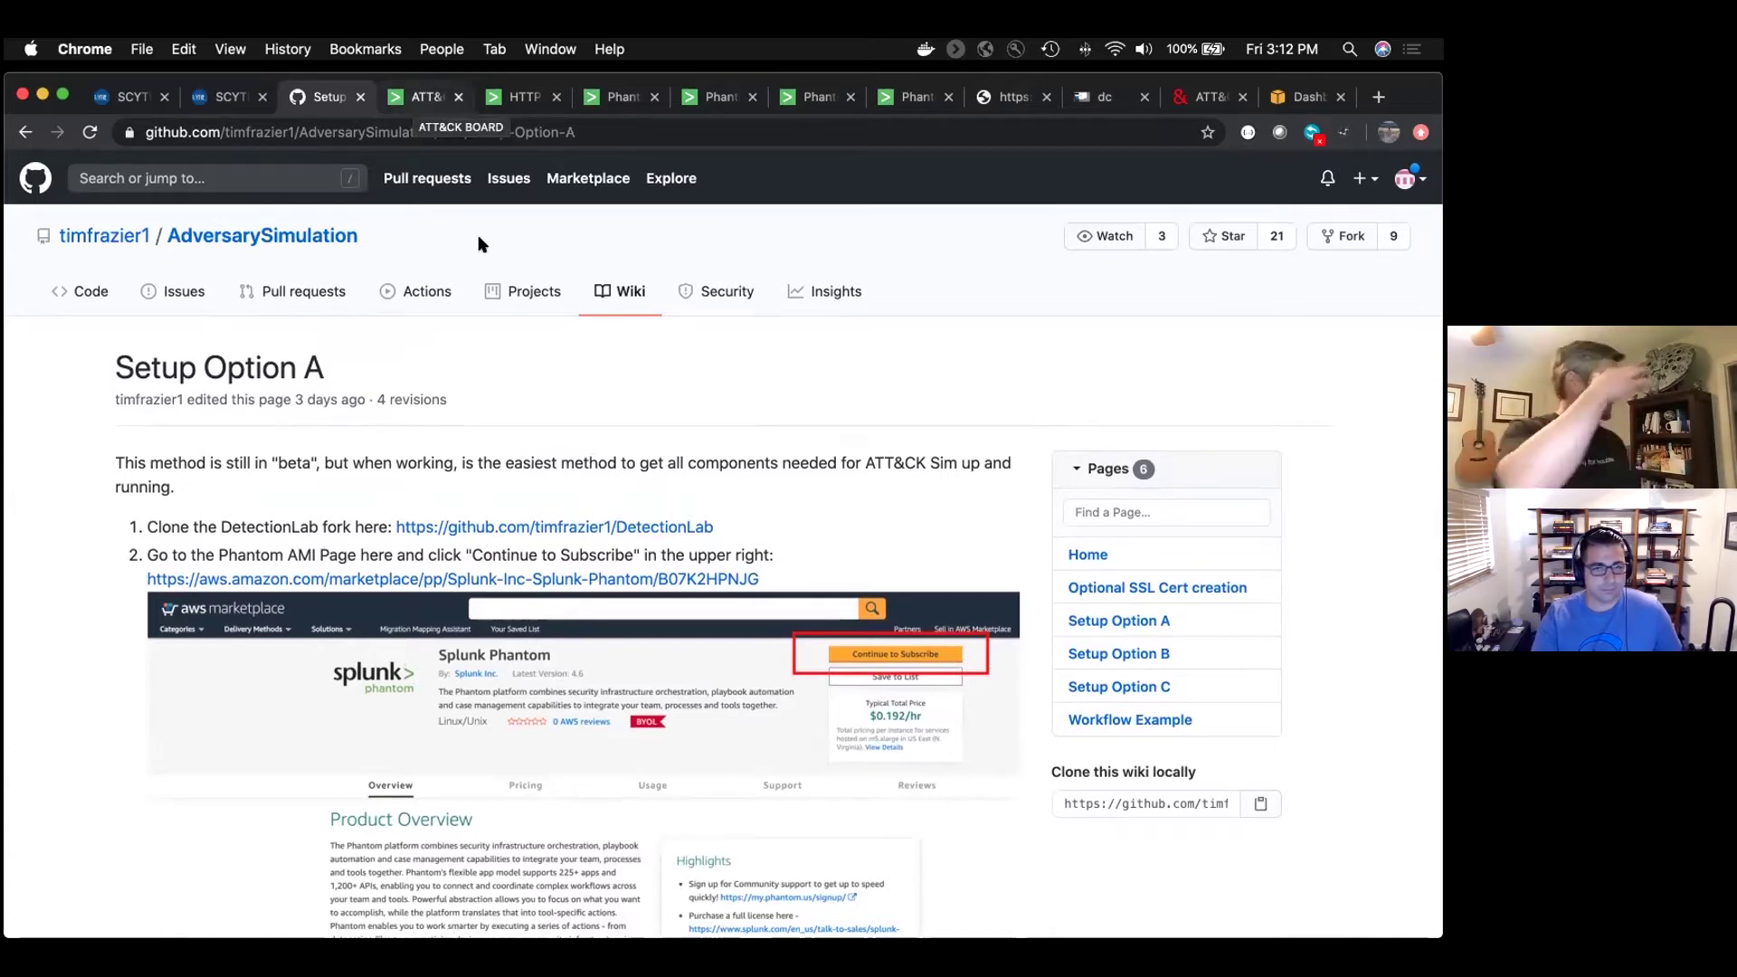
Select APT33's techniques in the ATT&CK Navigator's threat group list, then switch to the SCYTHE tab
{"action": "key", "text": "ctrl+Tab"}
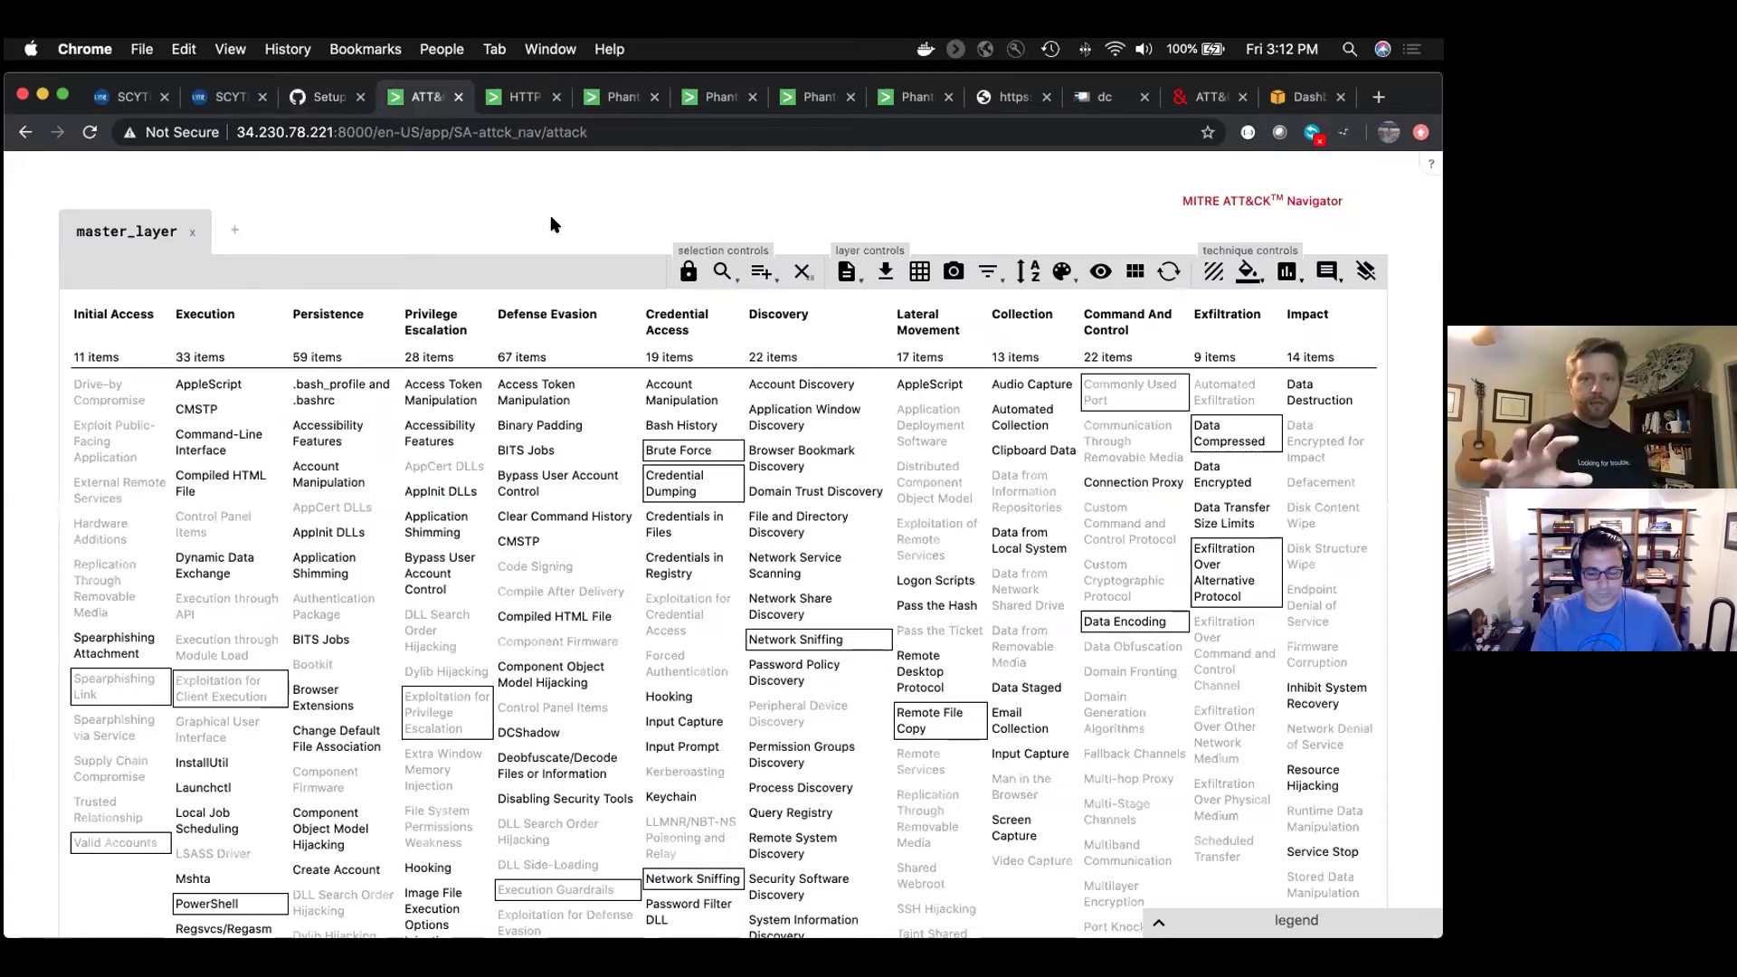
{"action": "scroll", "coordinate": [552, 219], "scroll_direction": "up", "scroll_amount": 2}
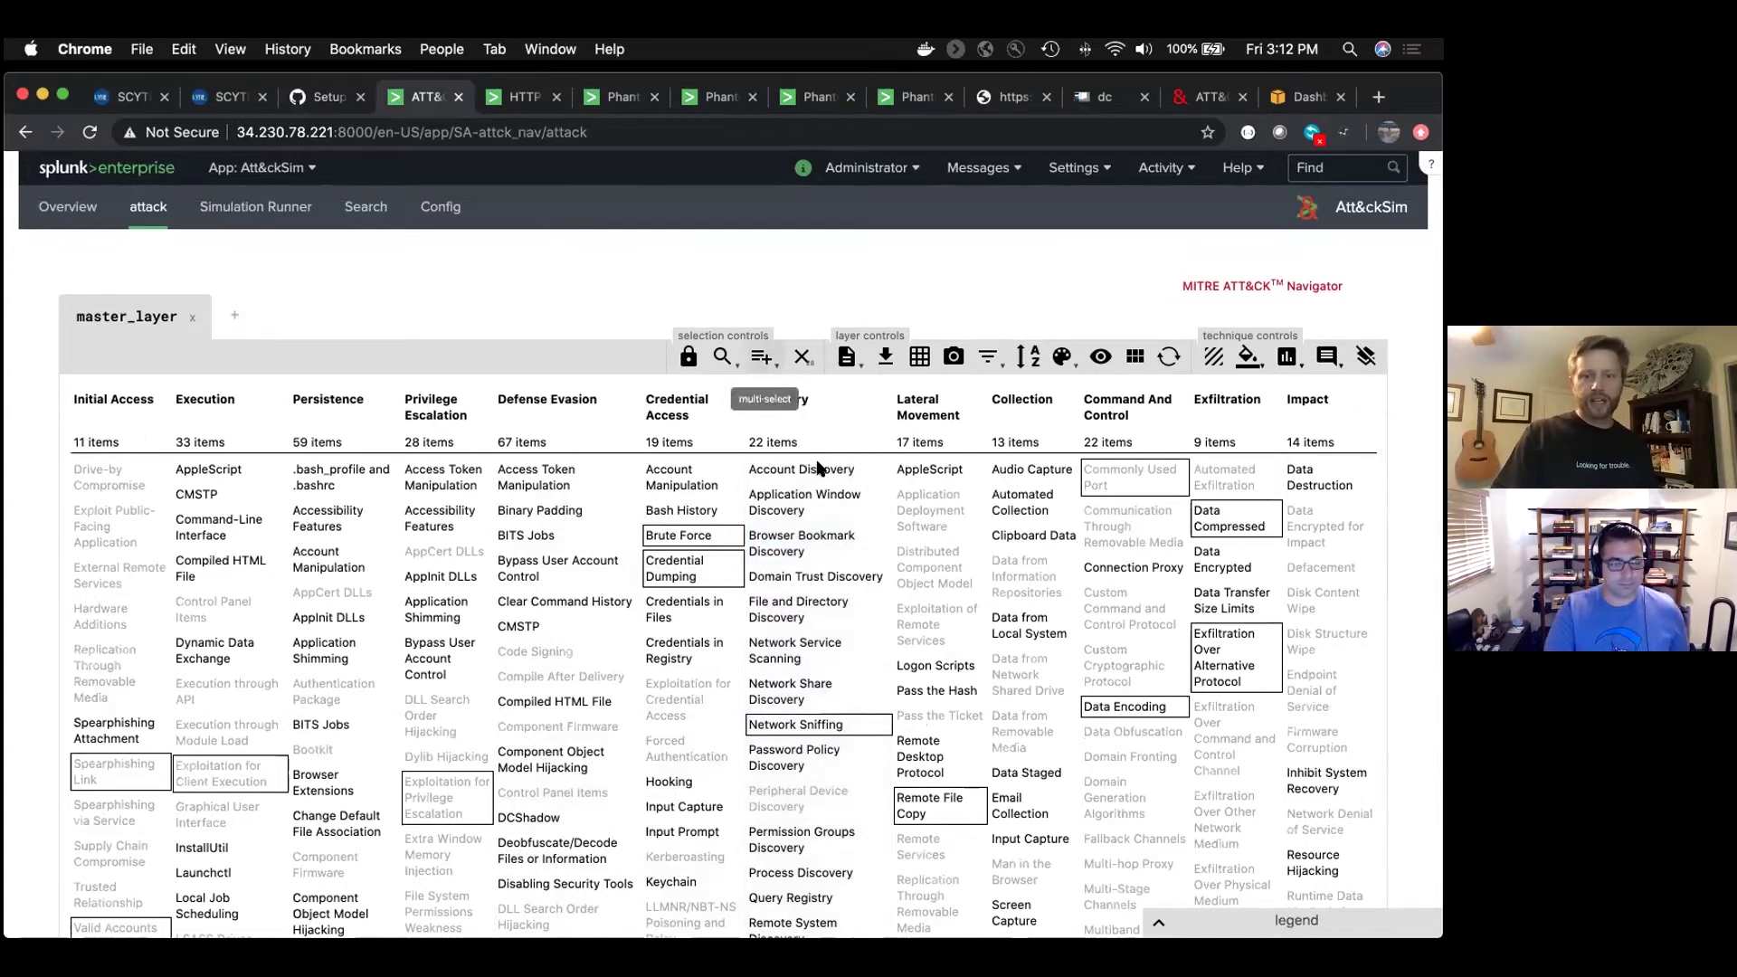
{"action": "left_click", "coordinate": [761, 356]}
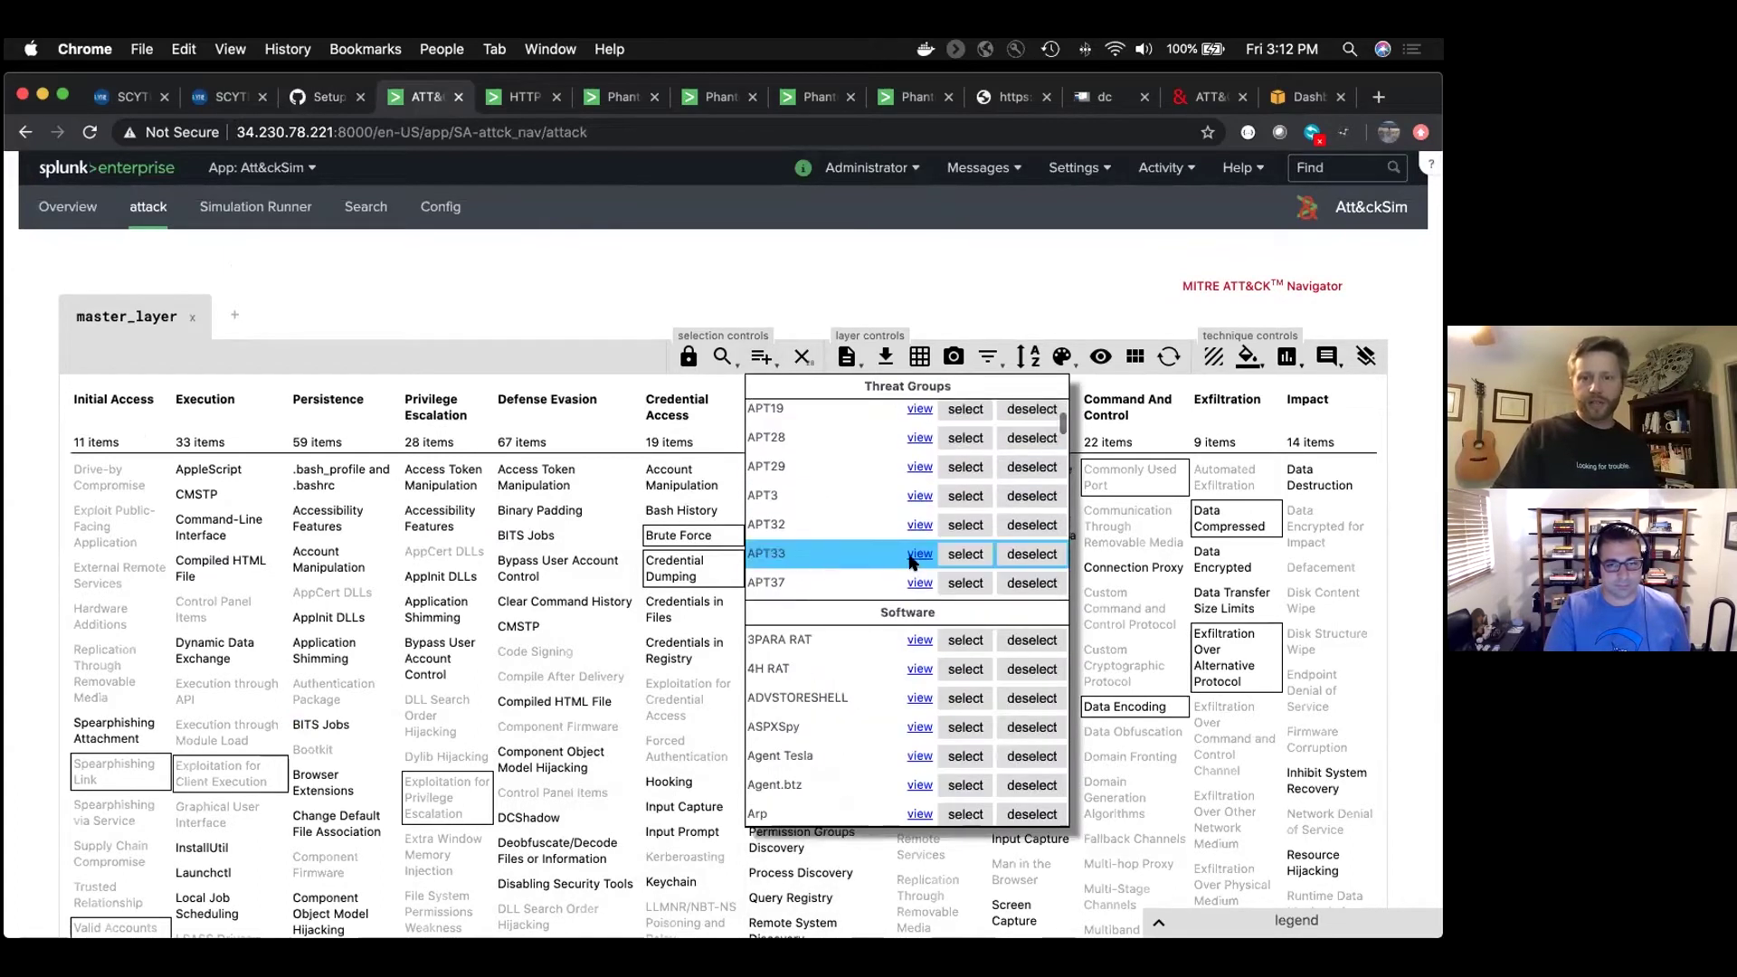
{"action": "left_click", "coordinate": [950, 561]}
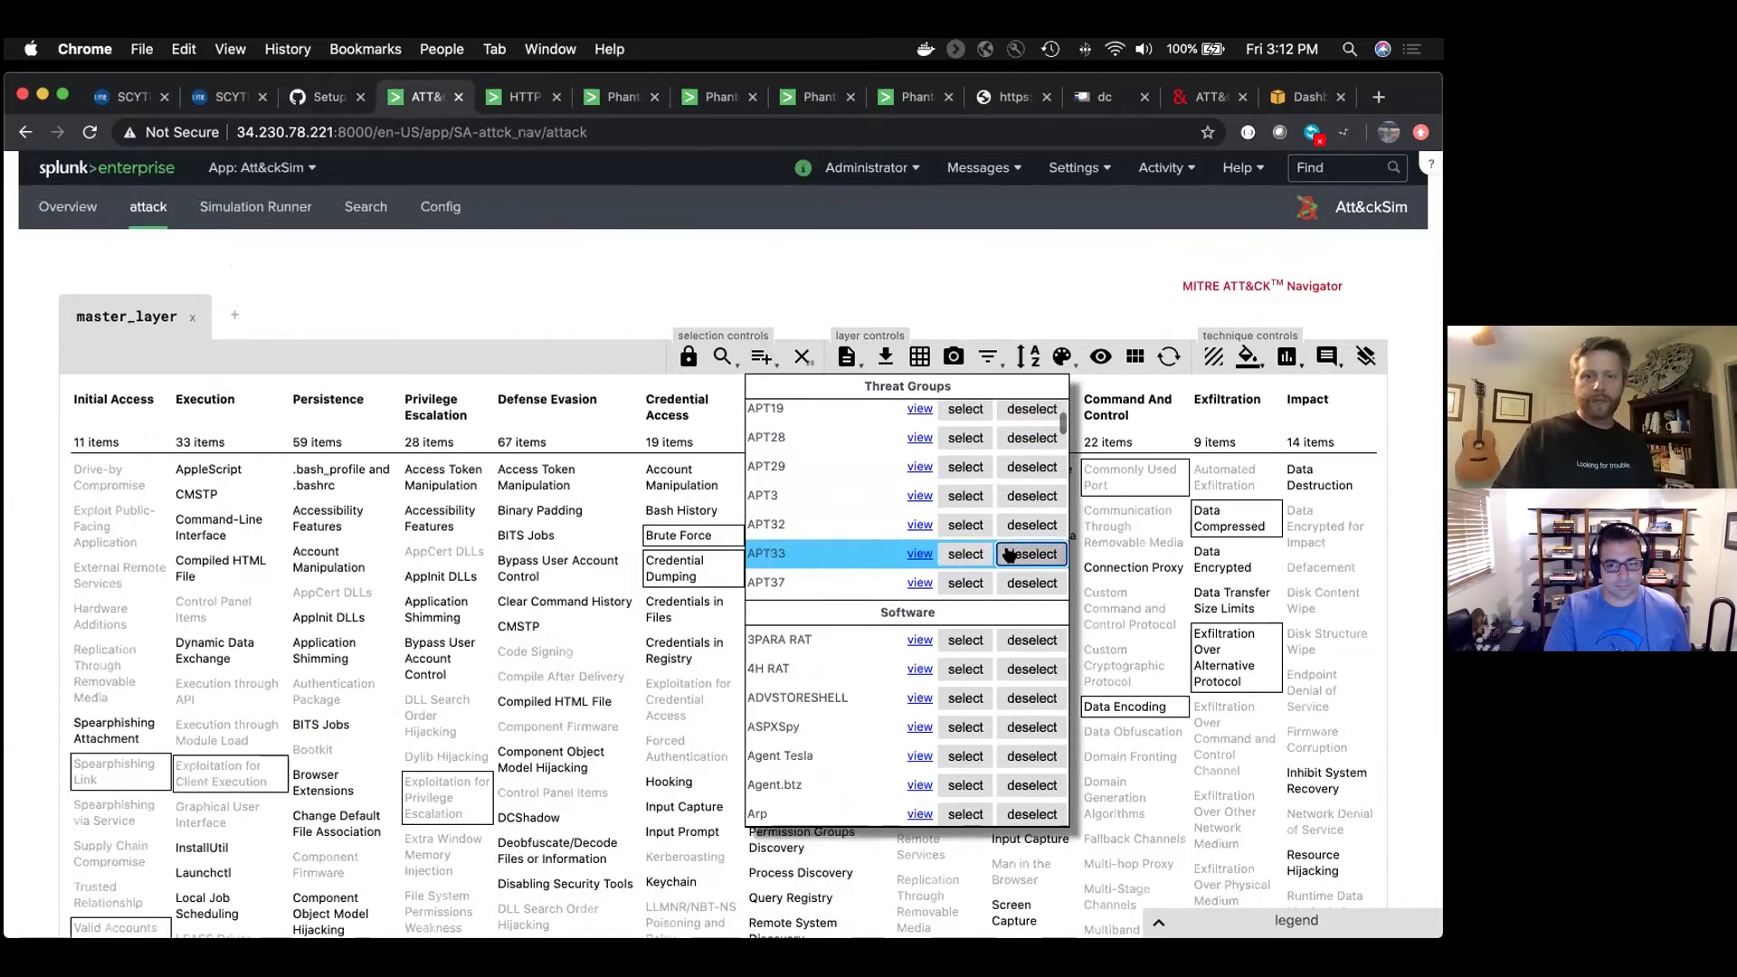
{"action": "left_click", "coordinate": [753, 358]}
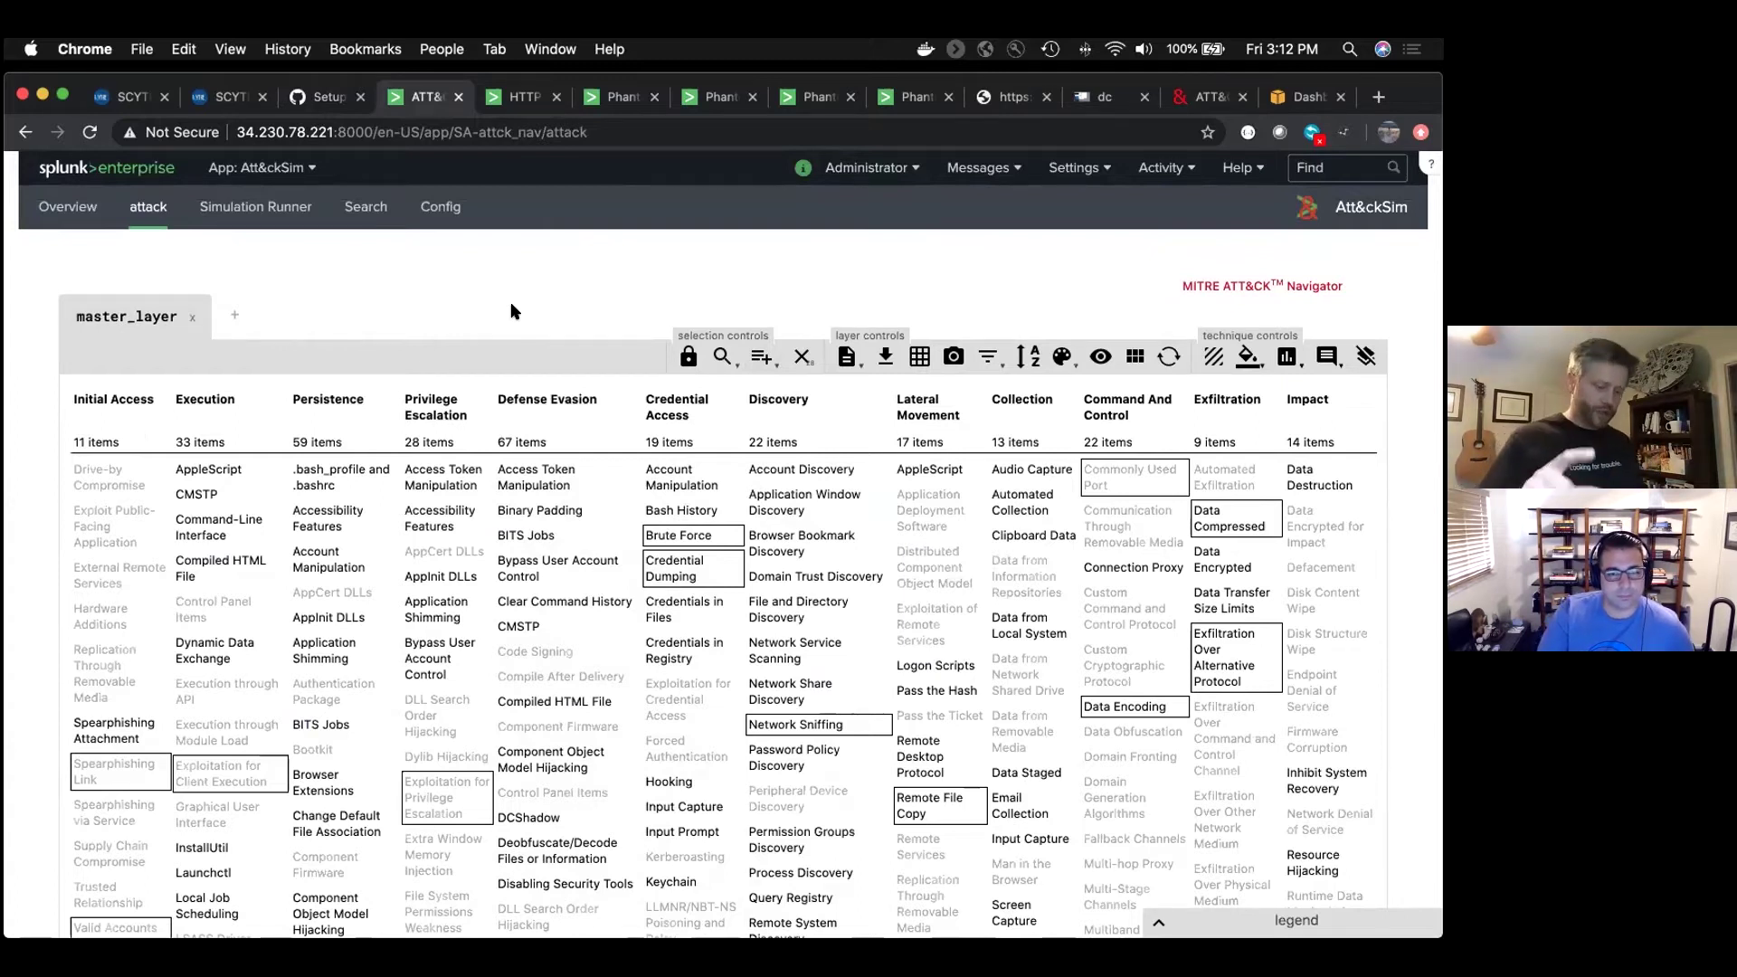
{"action": "left_click", "coordinate": [123, 97]}
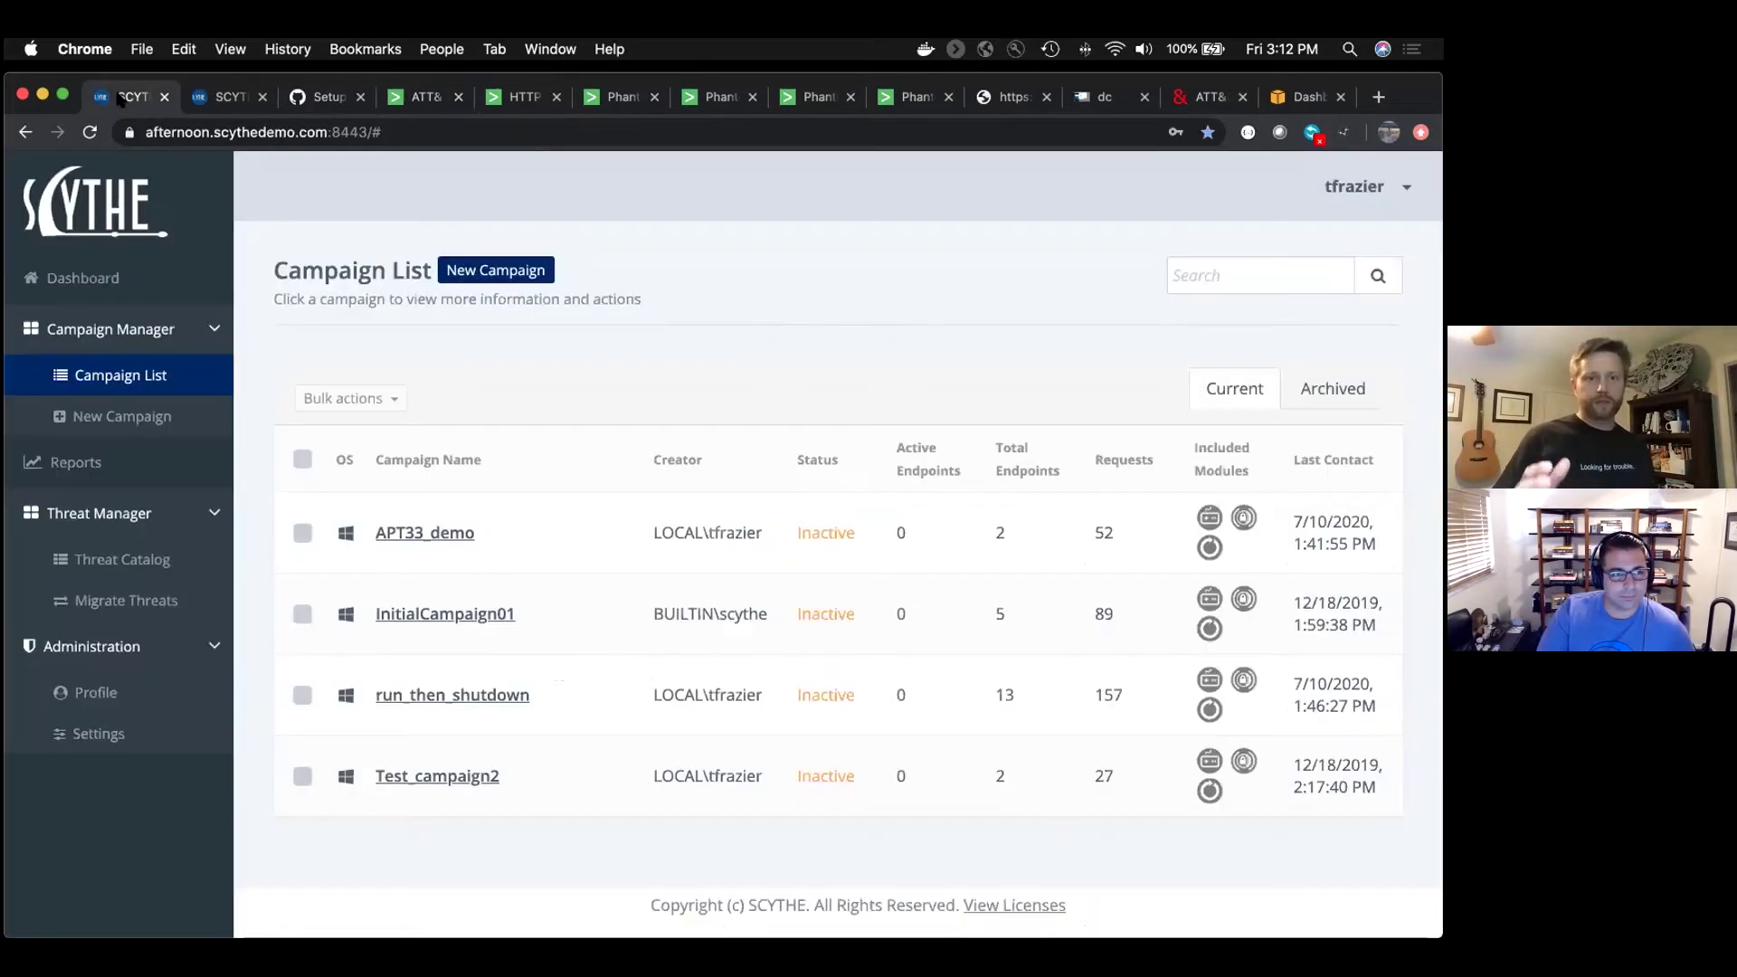
{"action": "left_click", "coordinate": [211, 97]}
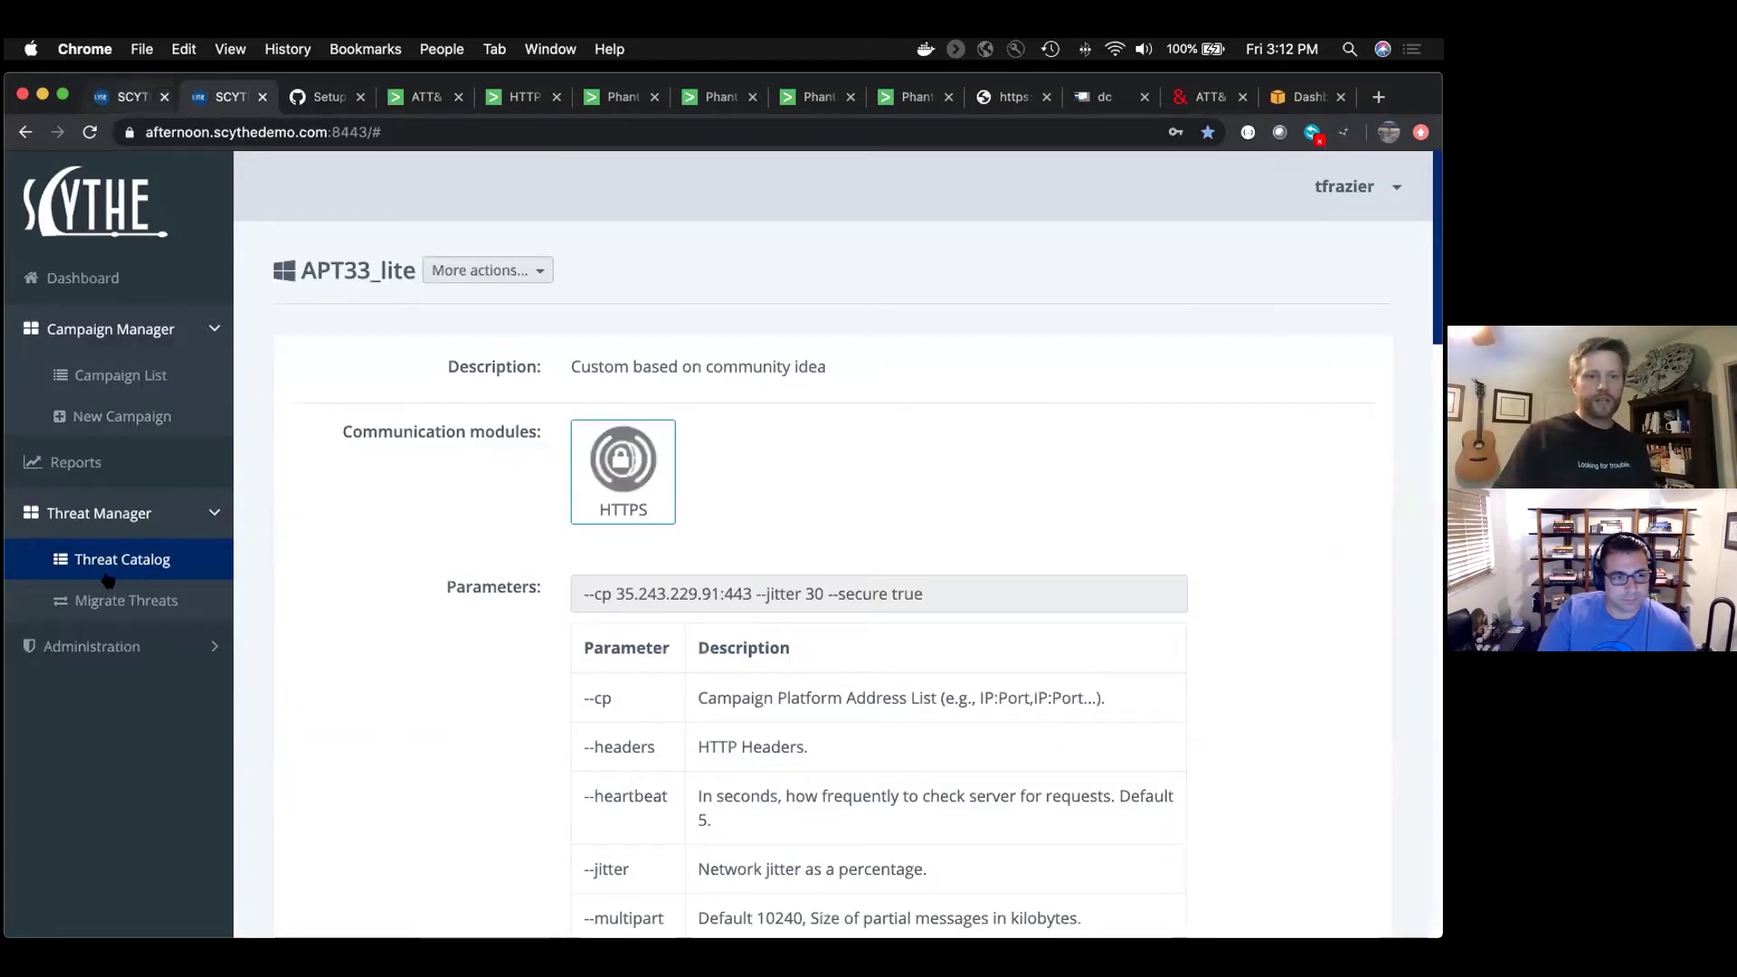
{"action": "key", "text": "ctrl+shift+Tab"}
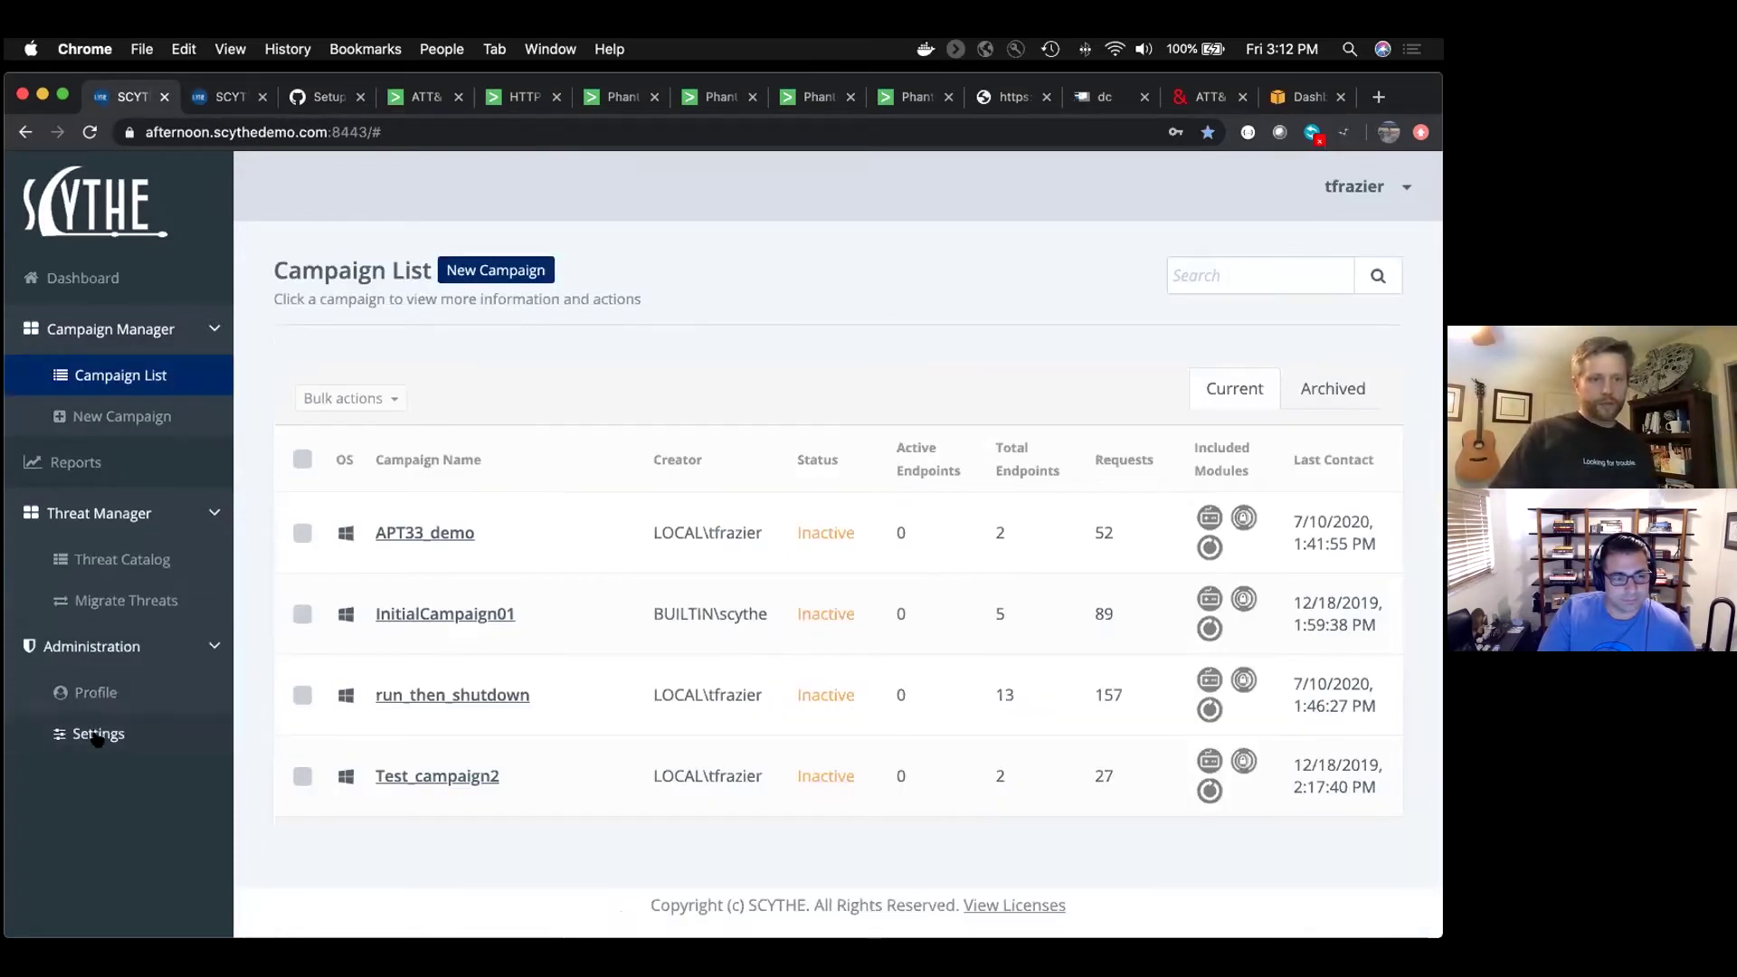
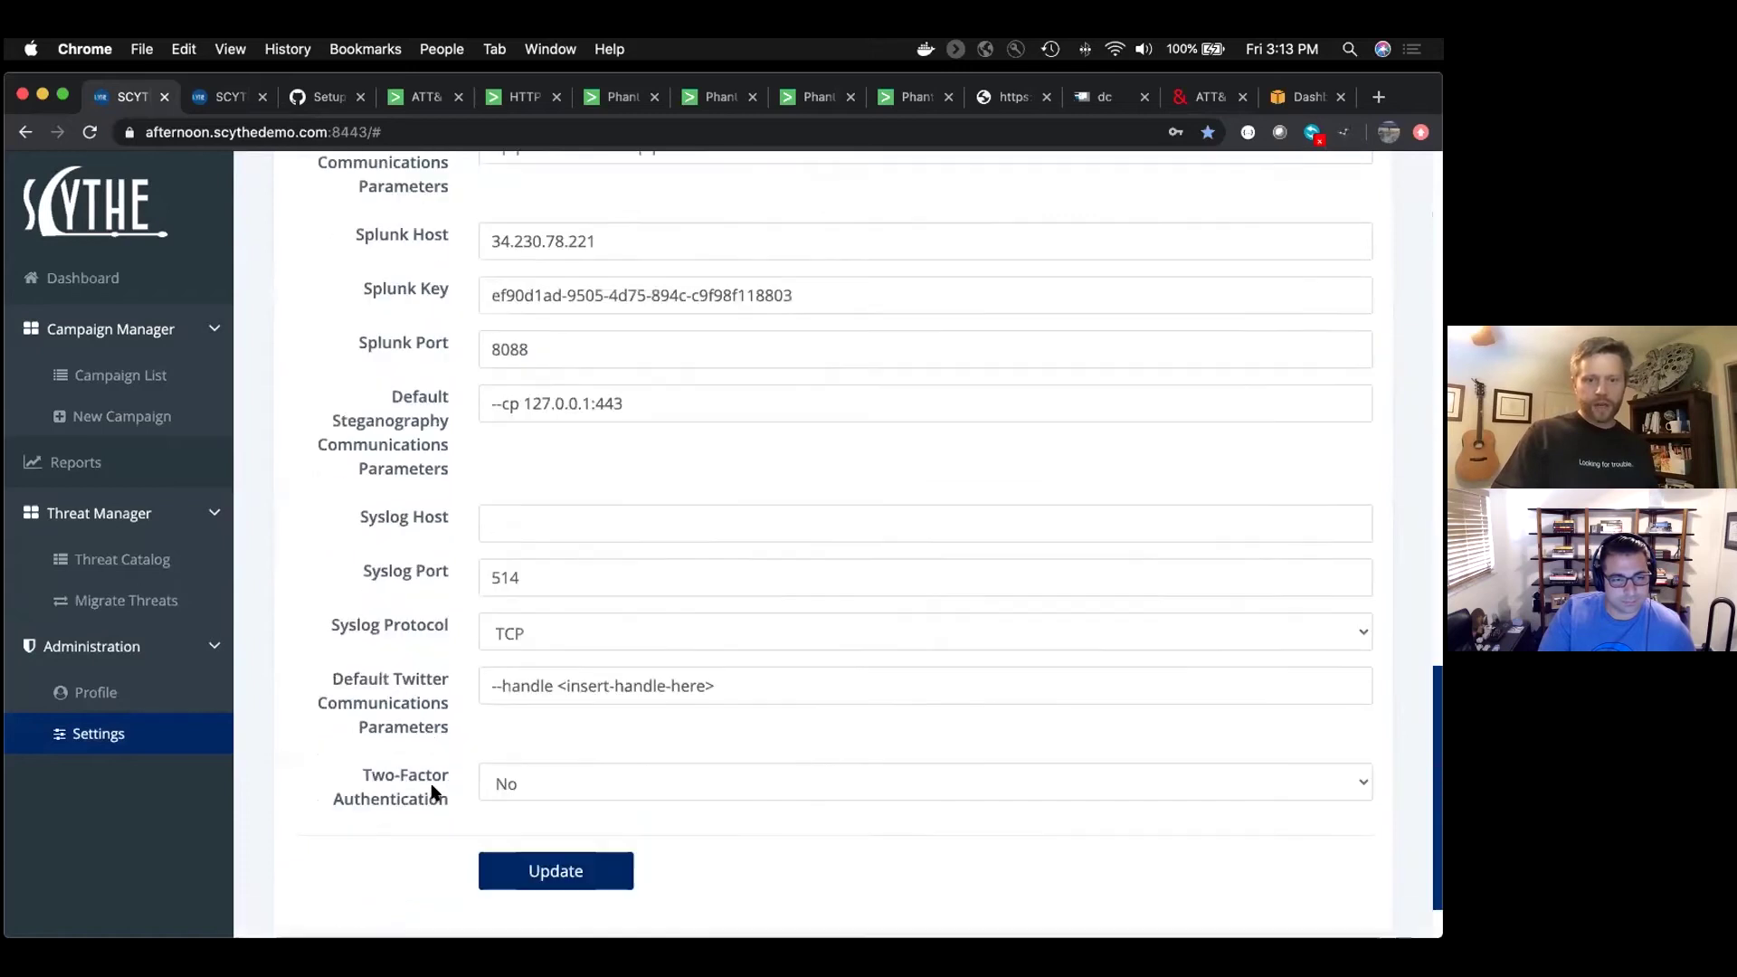
{"action": "scroll", "coordinate": [431, 783], "scroll_direction": "up", "scroll_amount": 5}
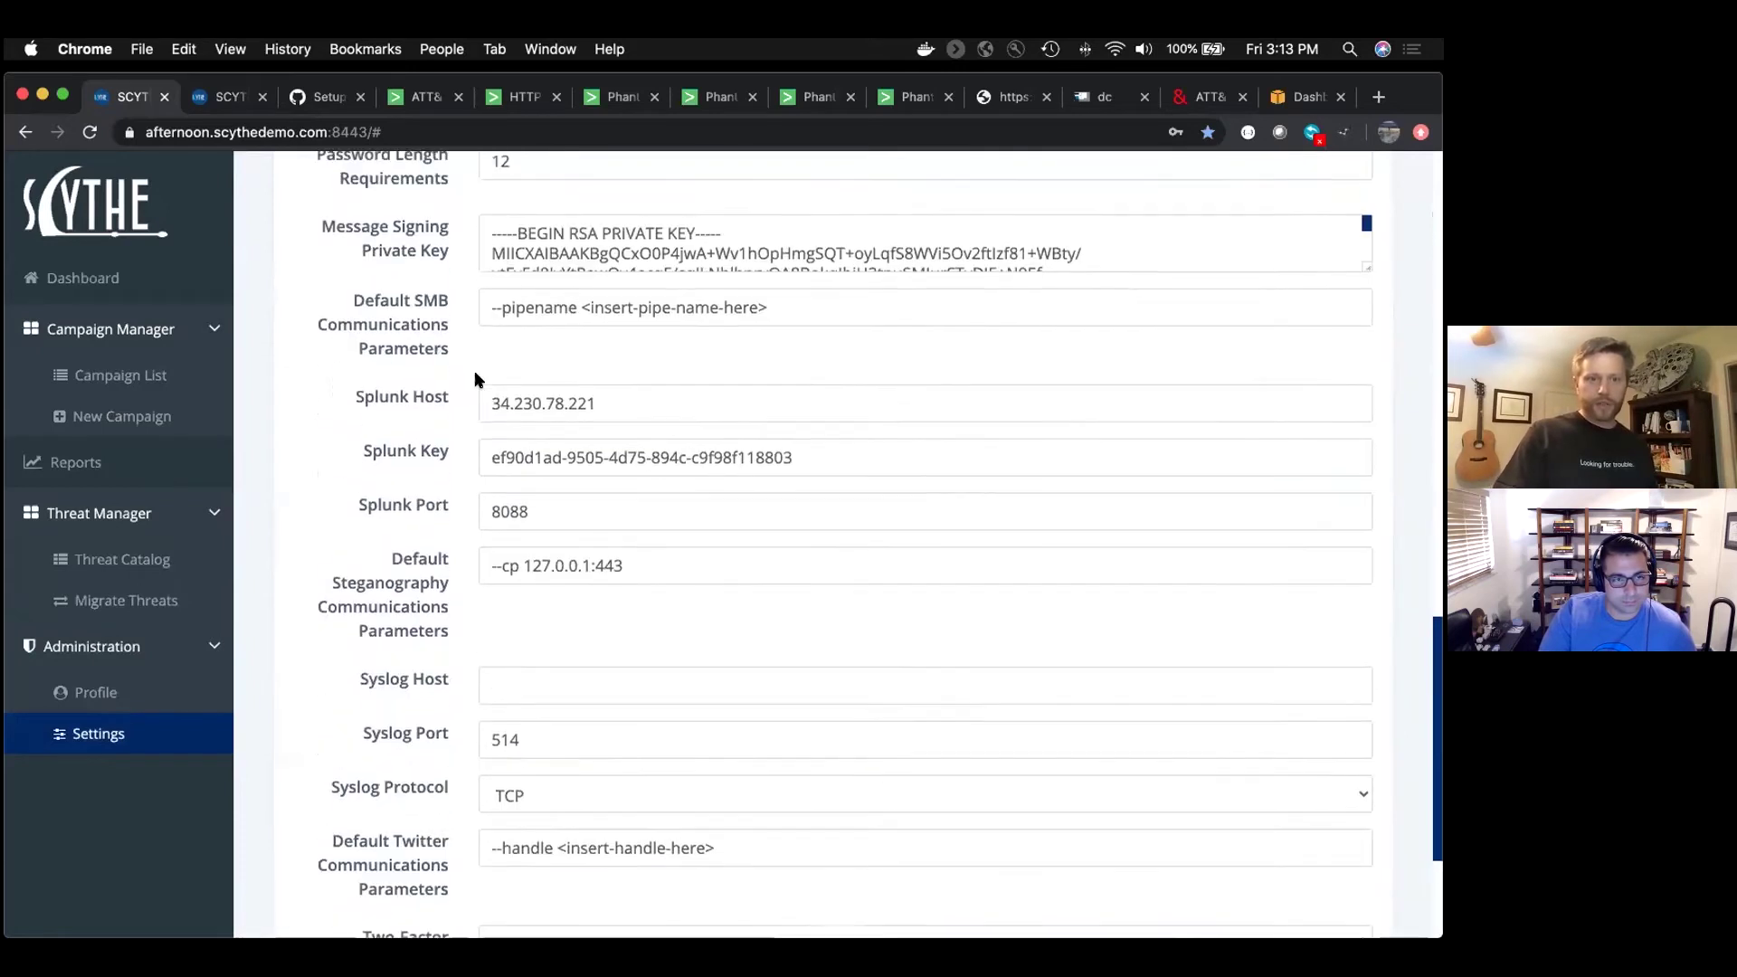
{"action": "left_click_drag", "start_coordinate": [353, 392], "coordinate": [572, 507]}
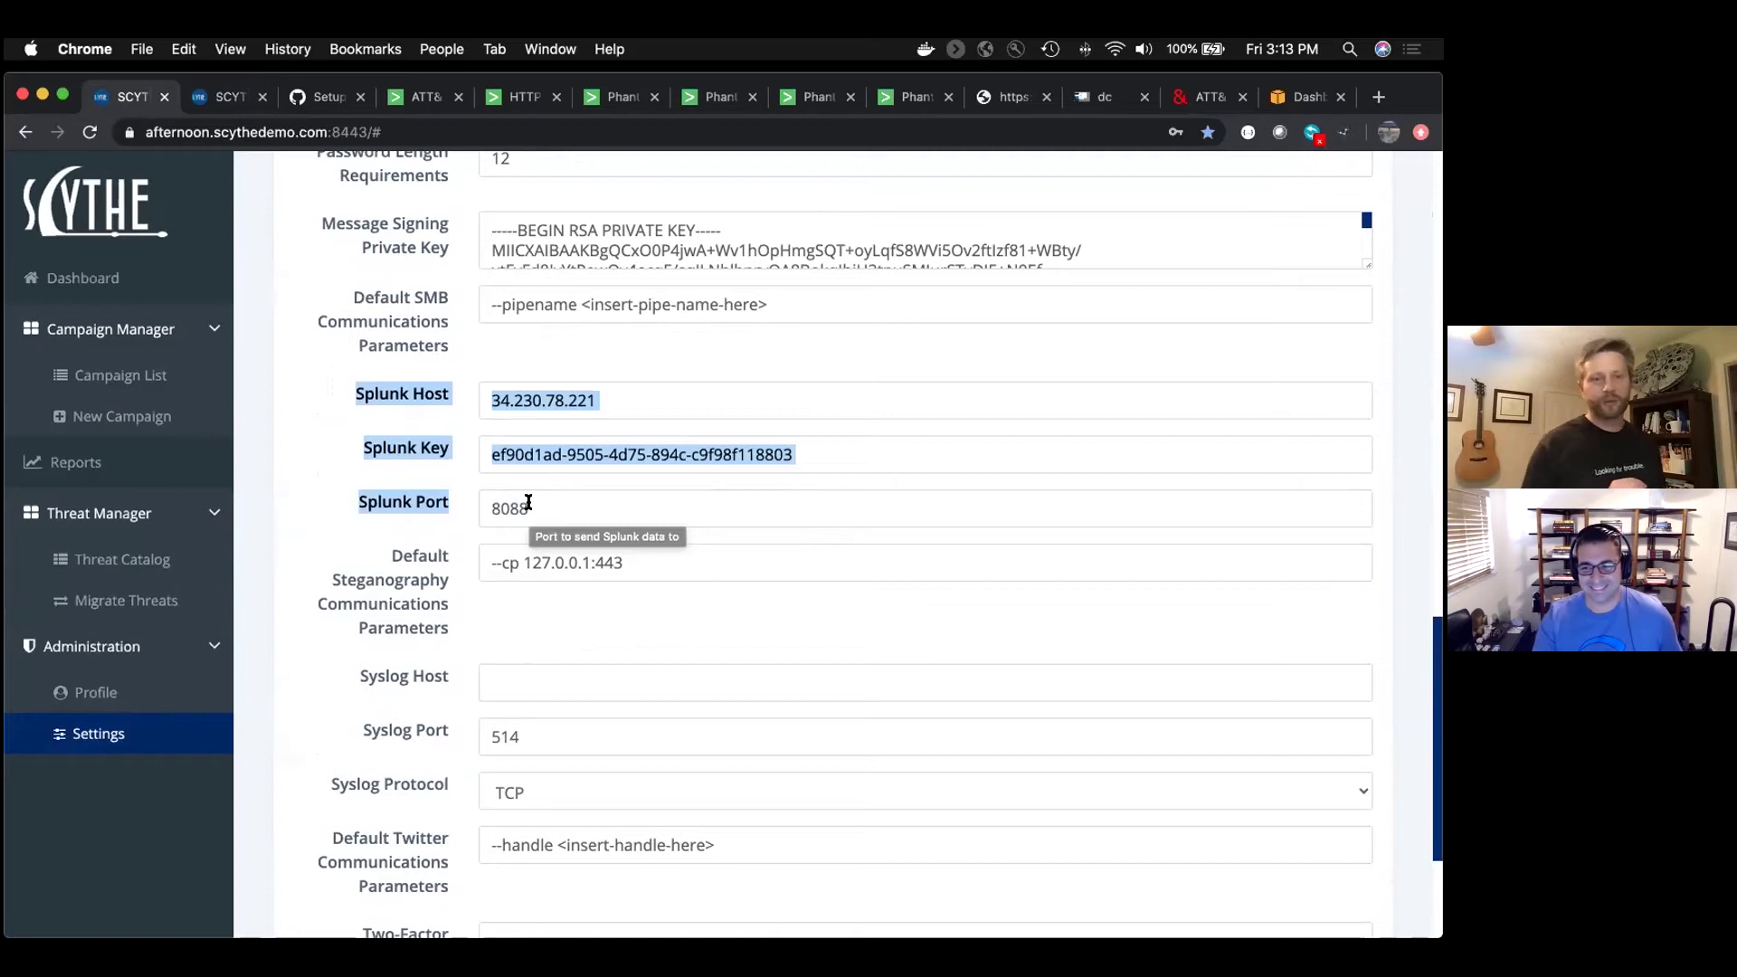
{"action": "left_click", "coordinate": [528, 502]}
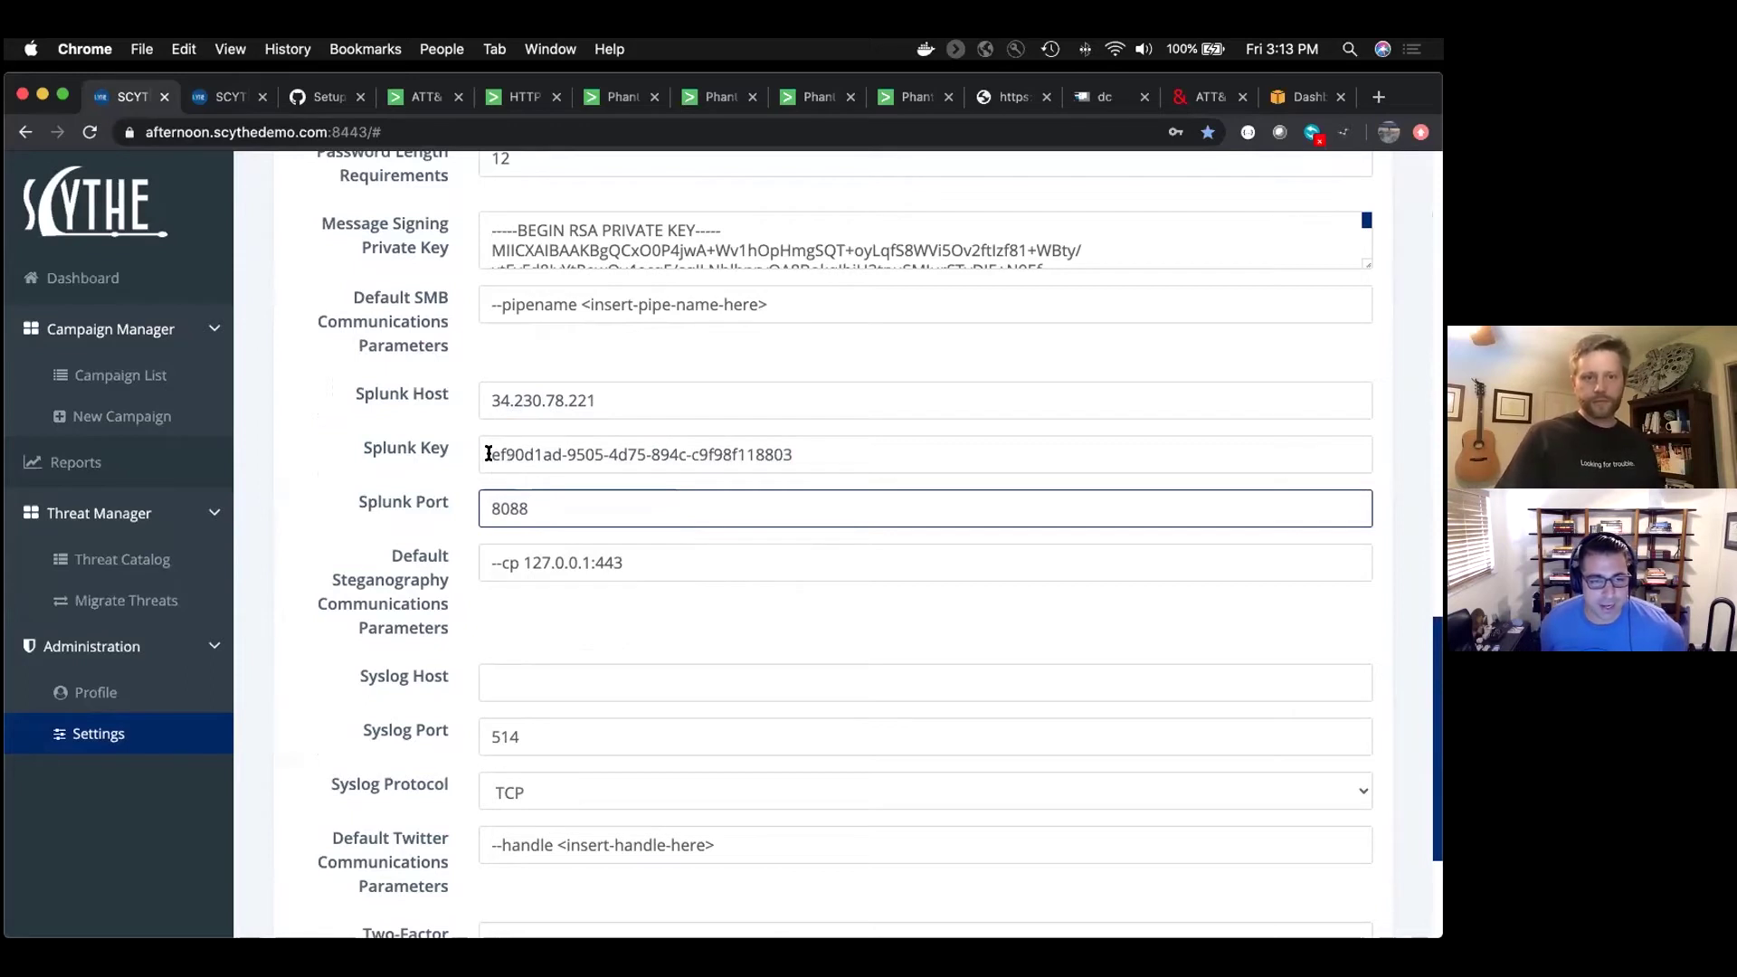
{"action": "left_click_drag", "start_coordinate": [489, 454], "coordinate": [845, 457]}
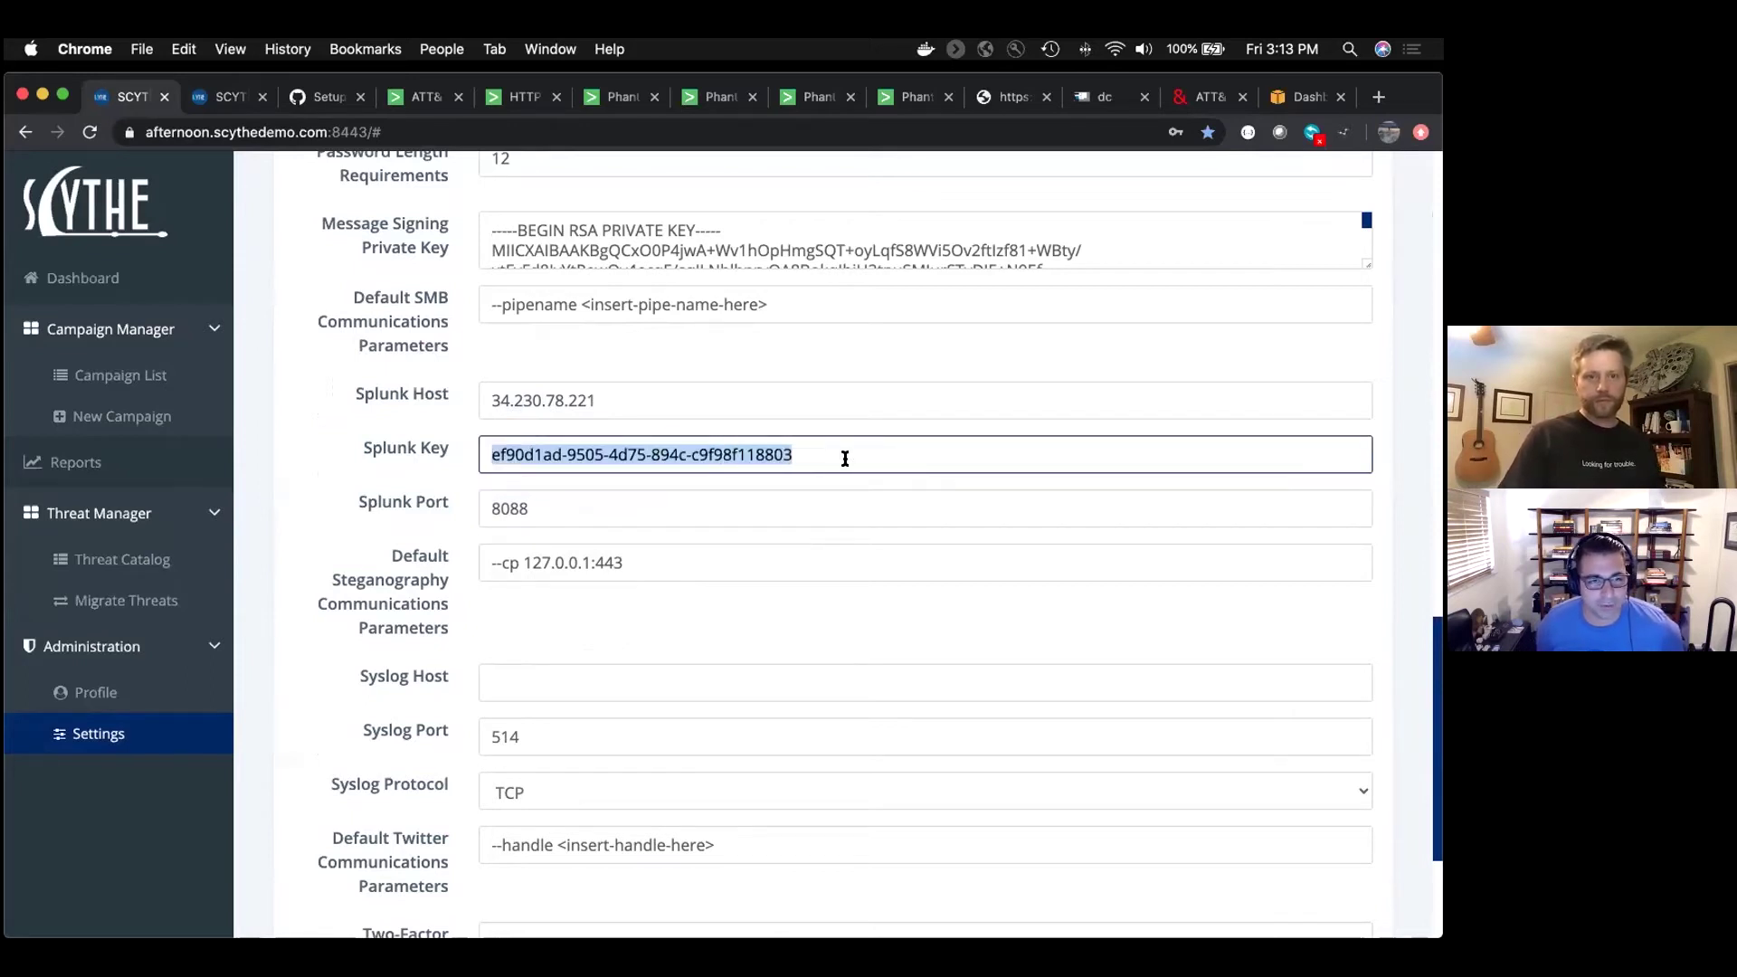
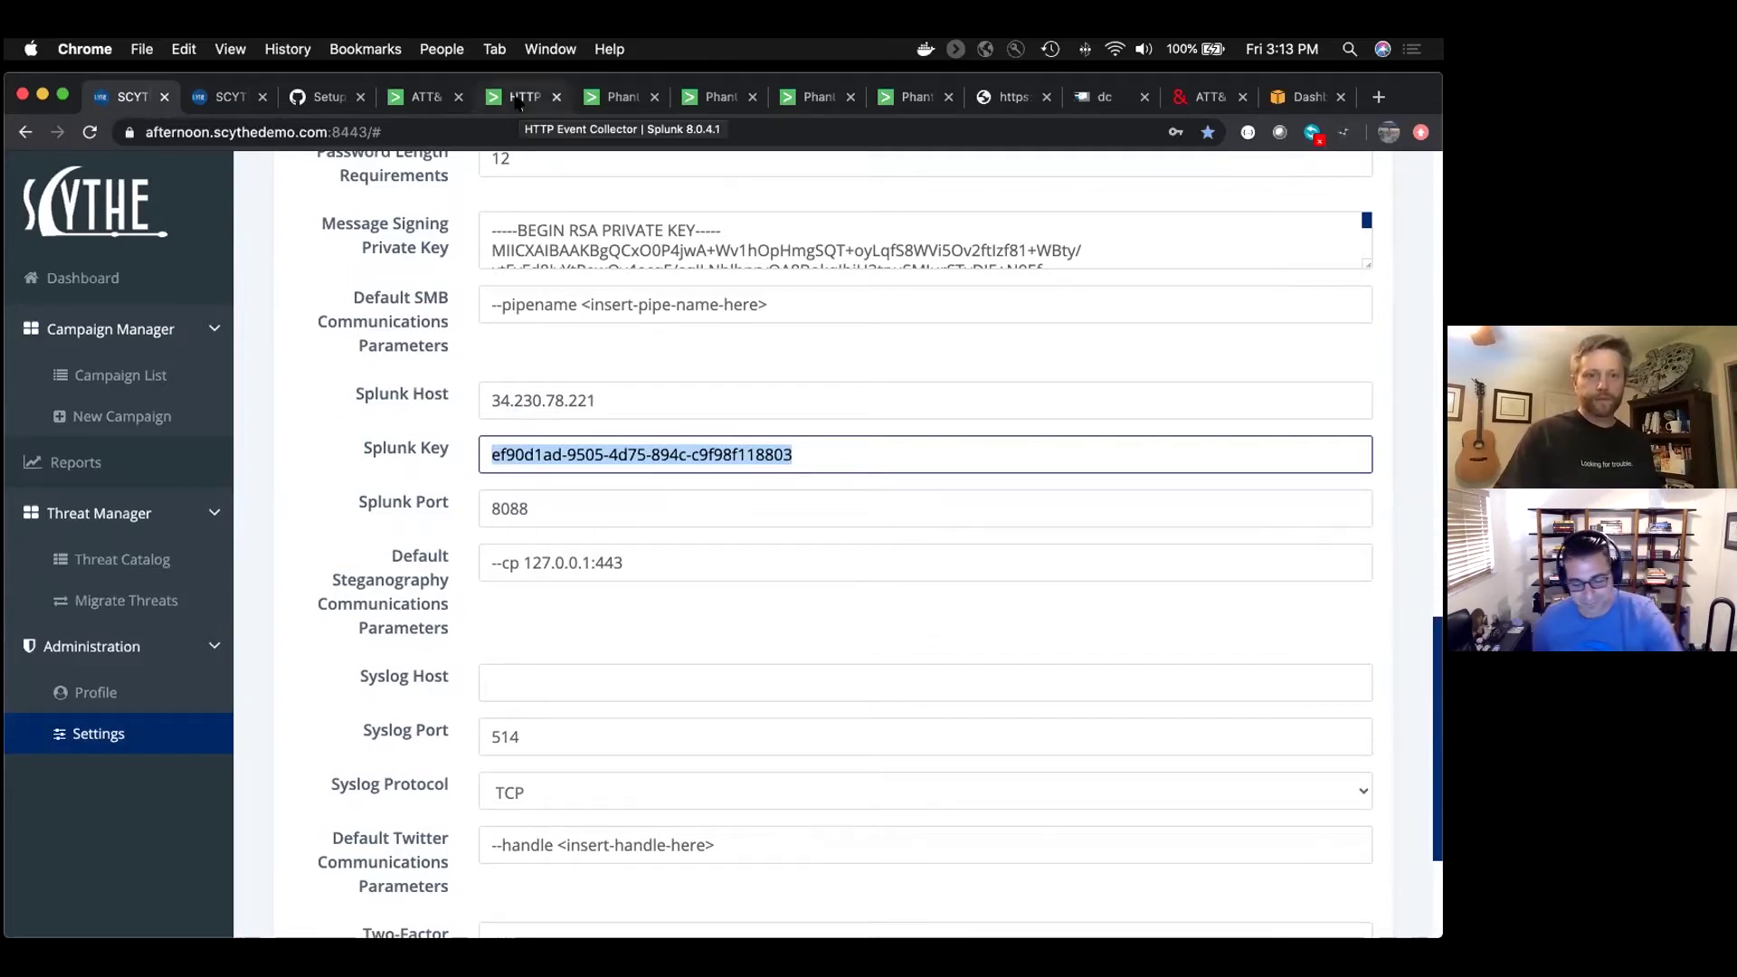
Switch to Splunk's HTTP Event Collector page showing the enabled scythe token
{"action": "left_click", "coordinate": [519, 99]}
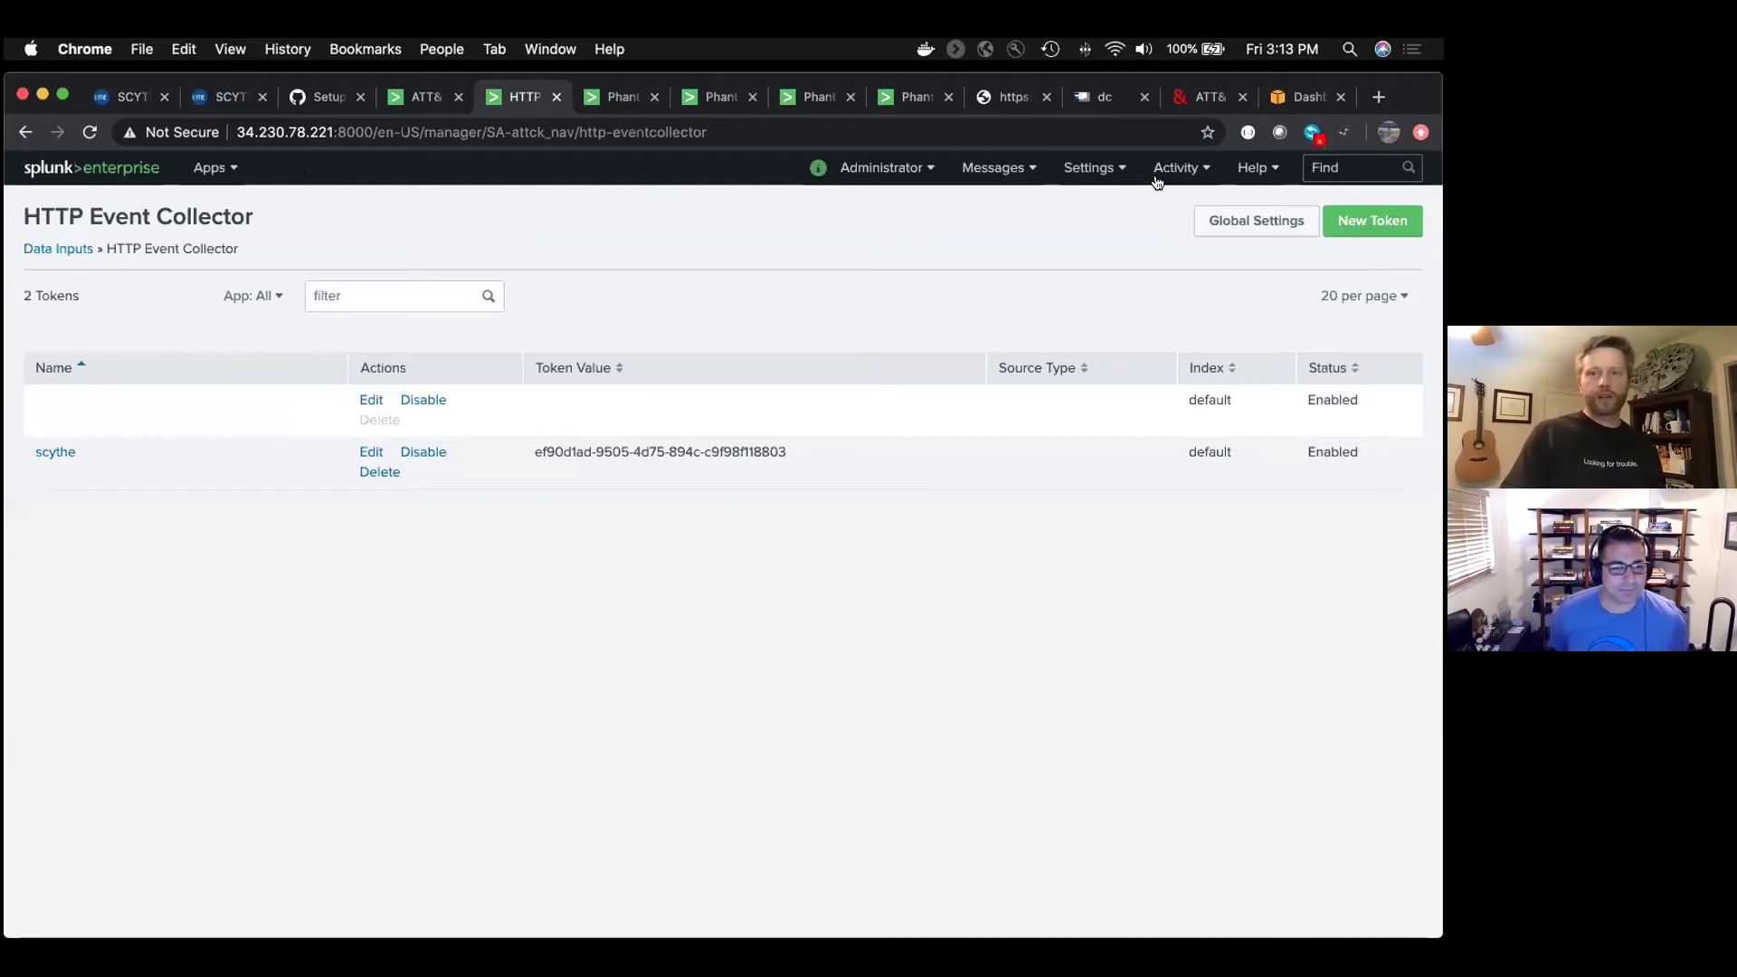
{"action": "left_click", "coordinate": [1090, 169]}
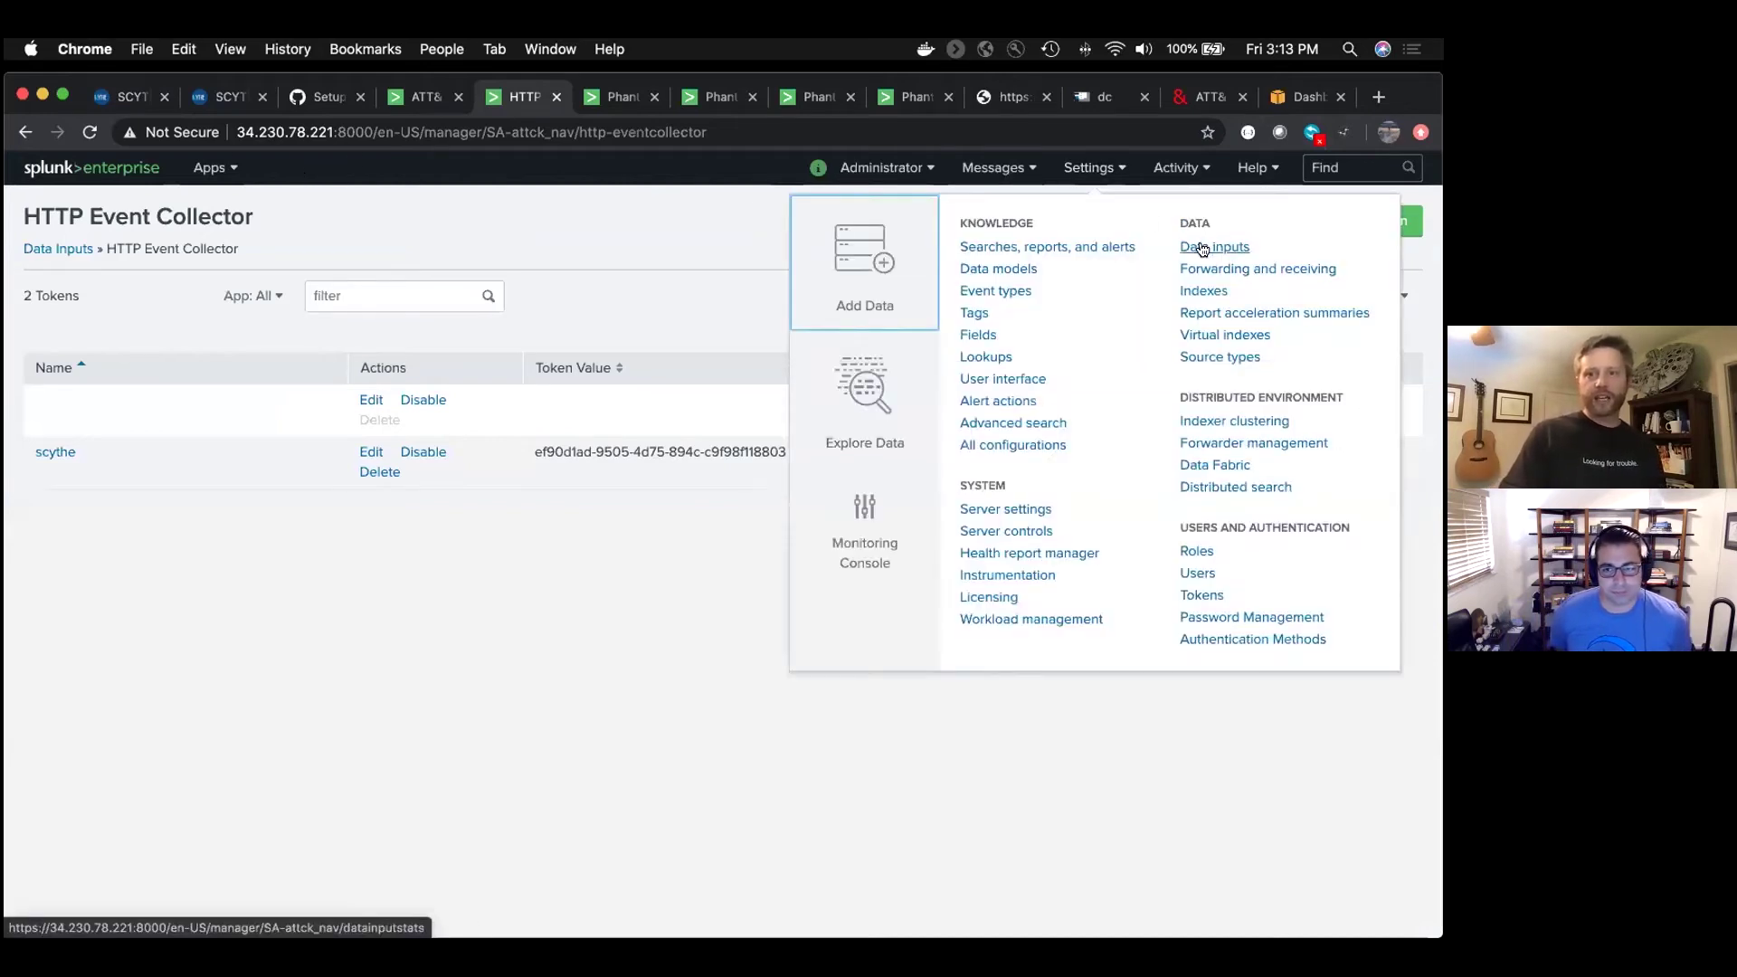
{"action": "left_click", "coordinate": [1203, 248]}
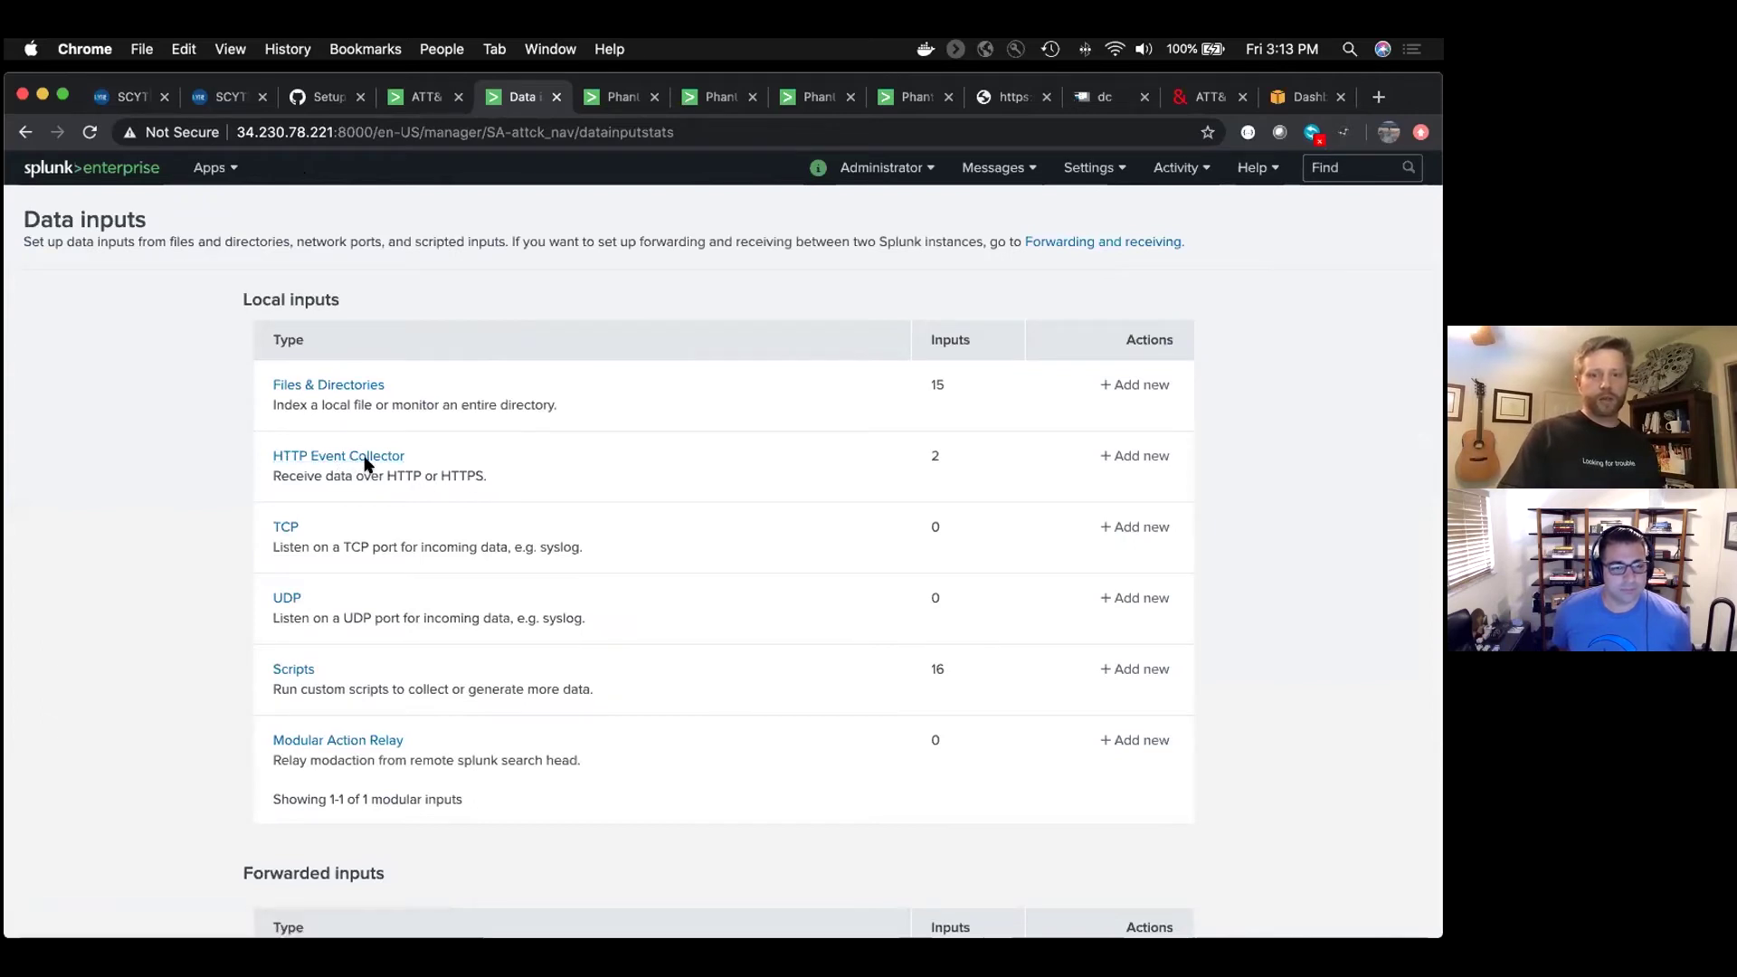
{"action": "left_click", "coordinate": [322, 454]}
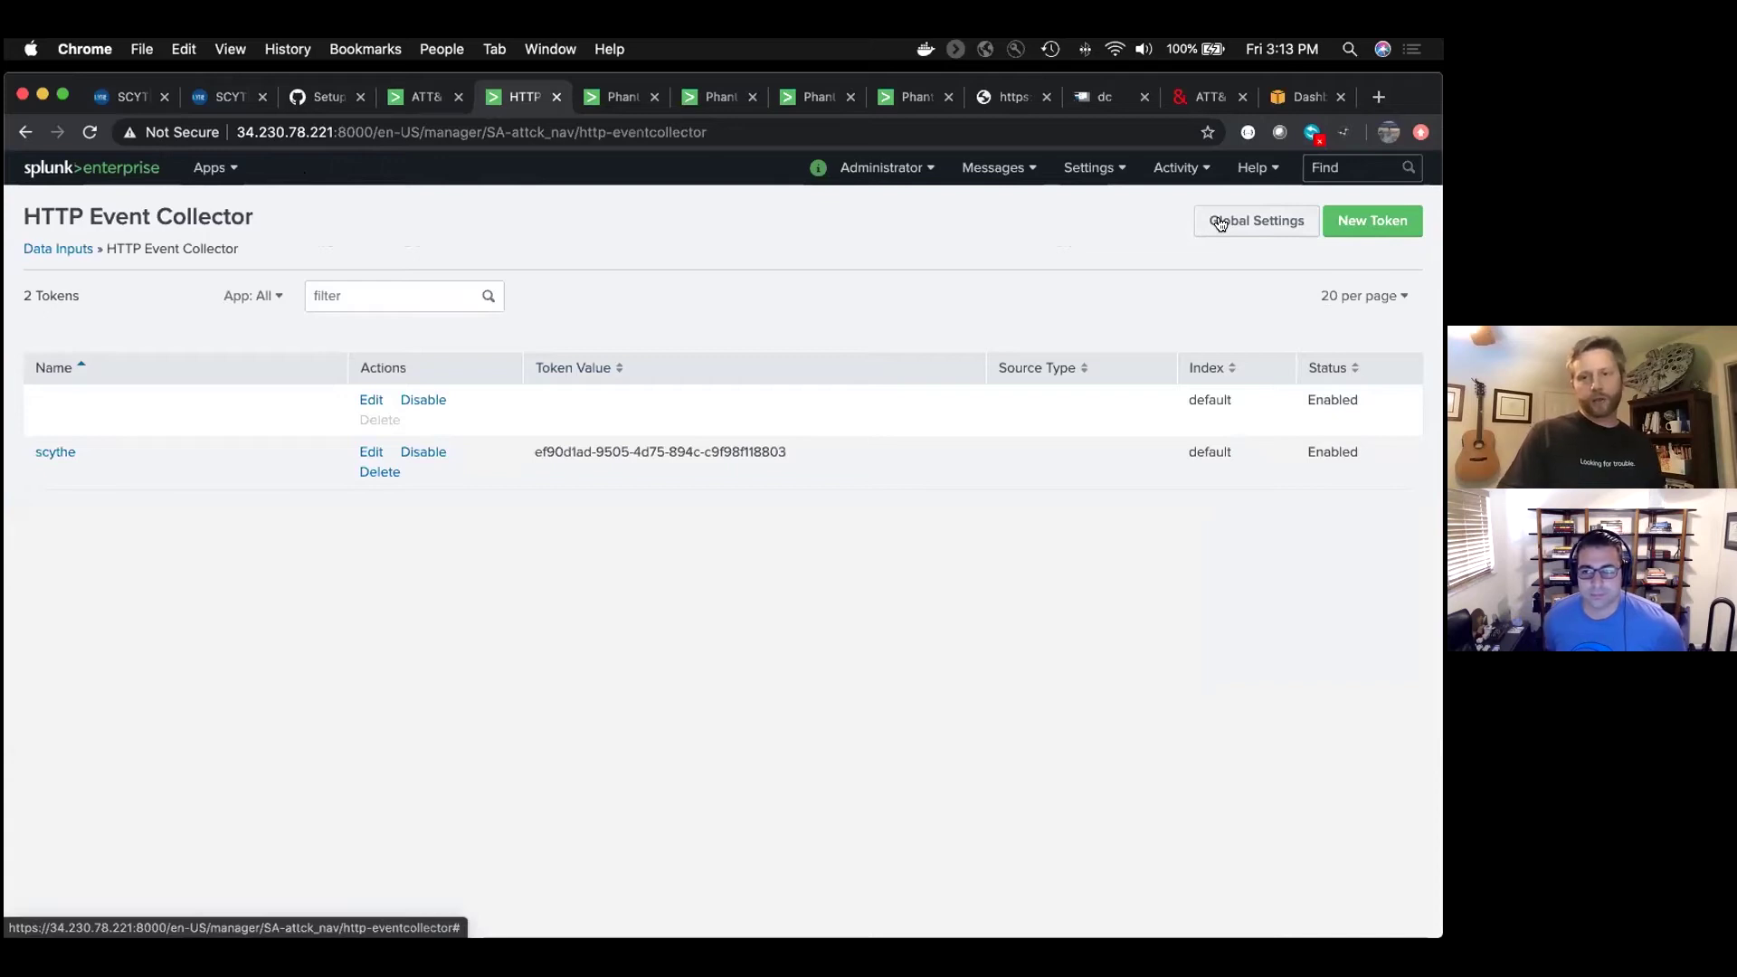
{"action": "left_click", "coordinate": [1220, 224]}
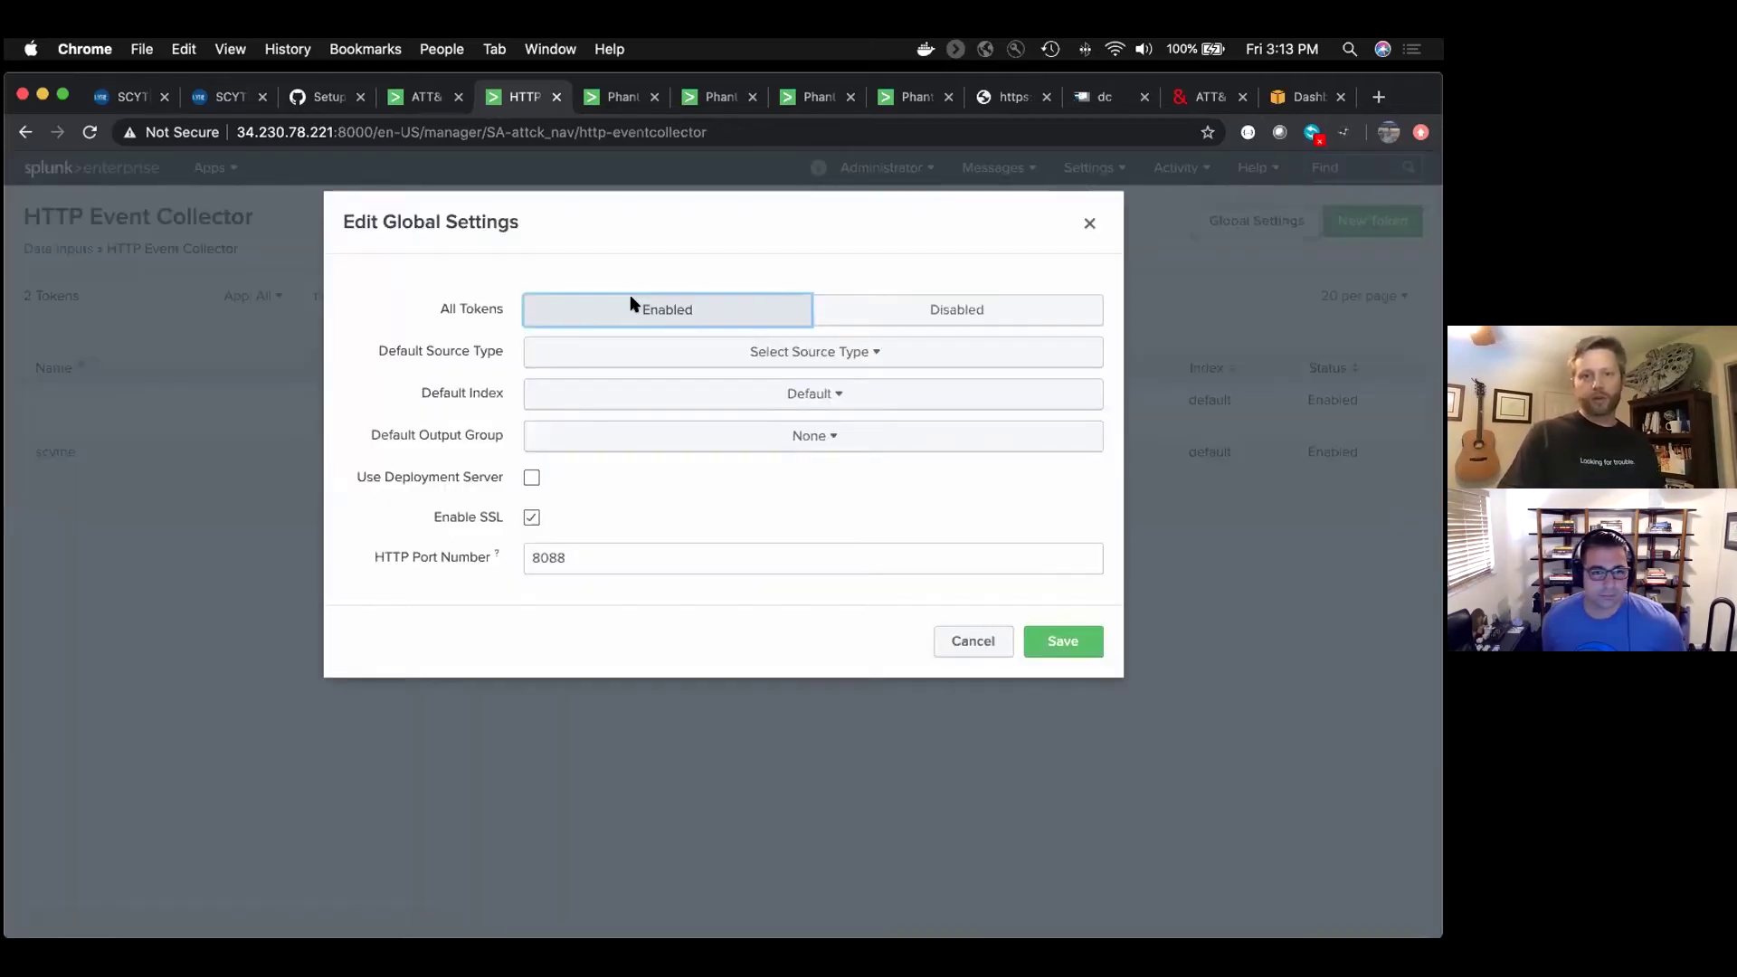
{"action": "left_click", "coordinate": [530, 516]}
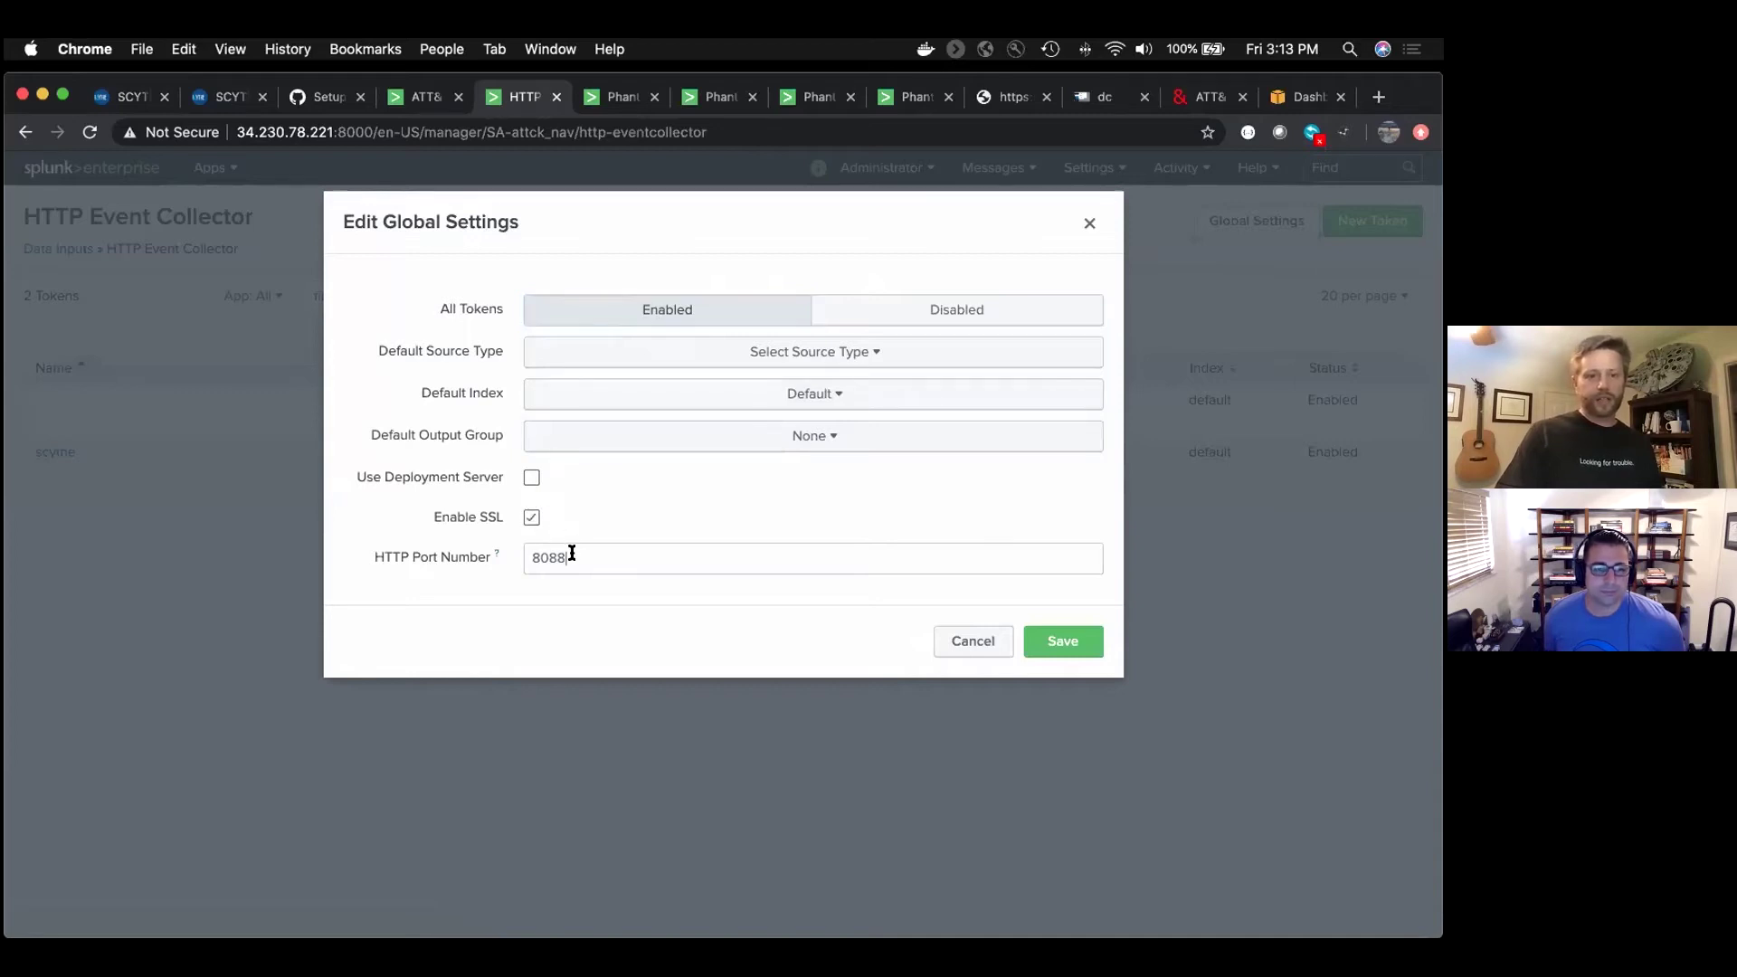
{"action": "double_click", "coordinate": [532, 555]}
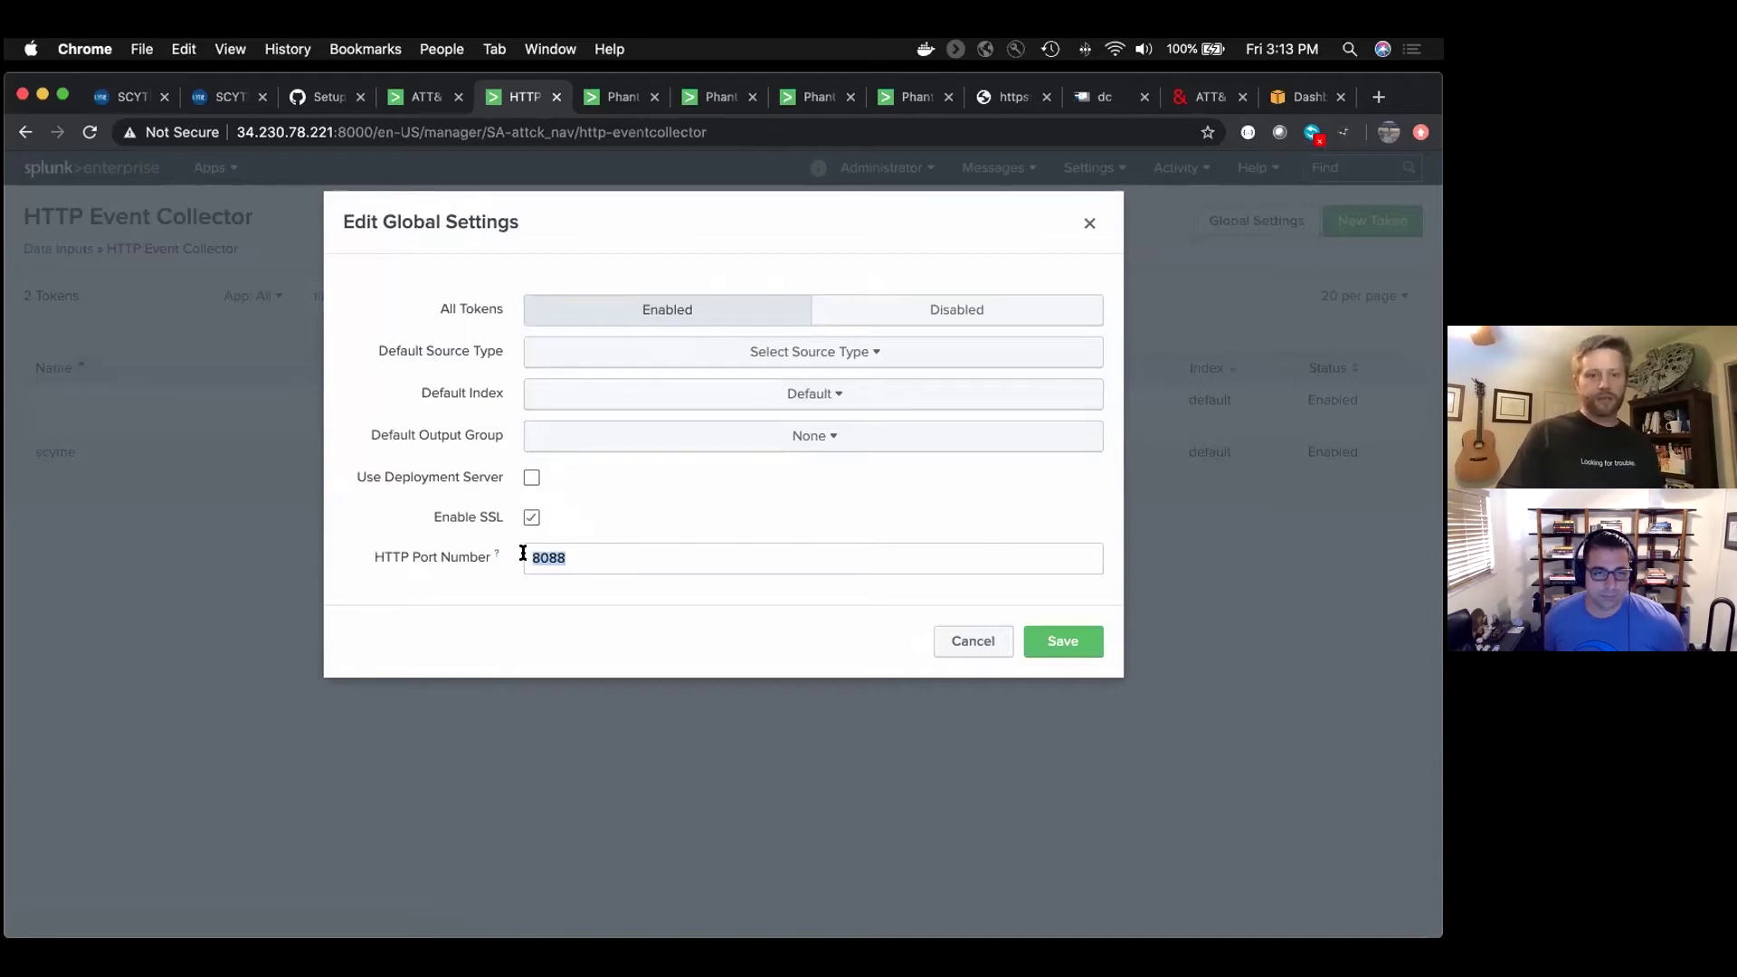
{"action": "left_click", "coordinate": [962, 640]}
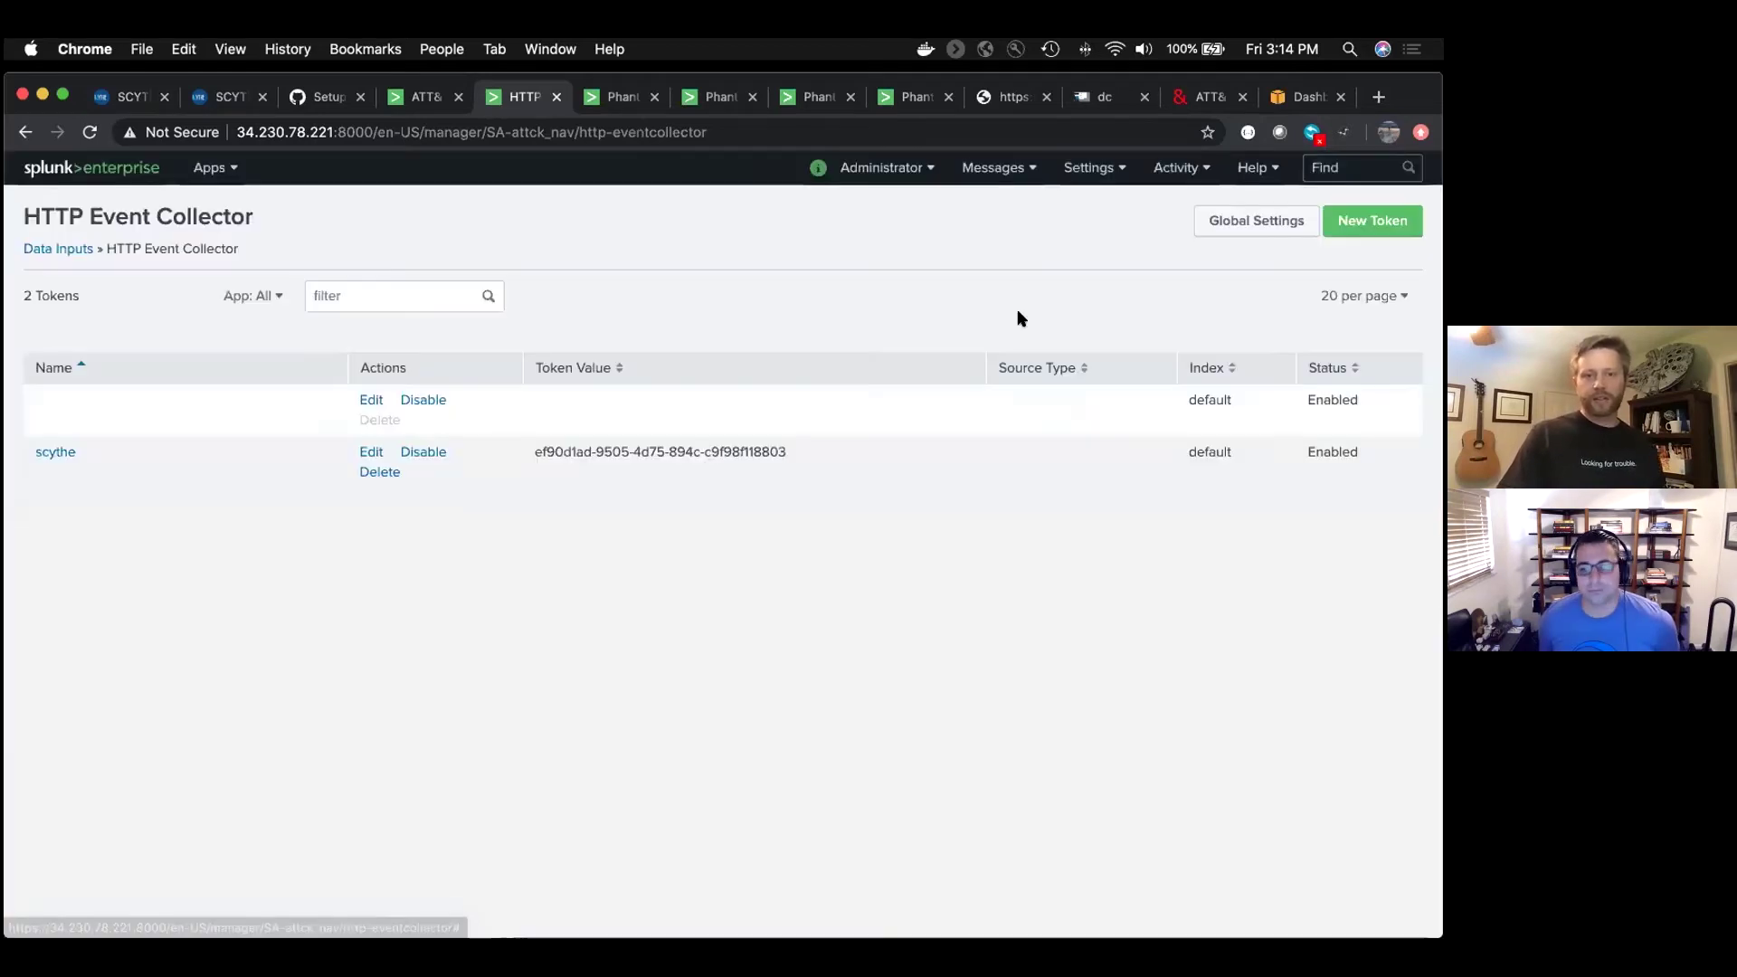
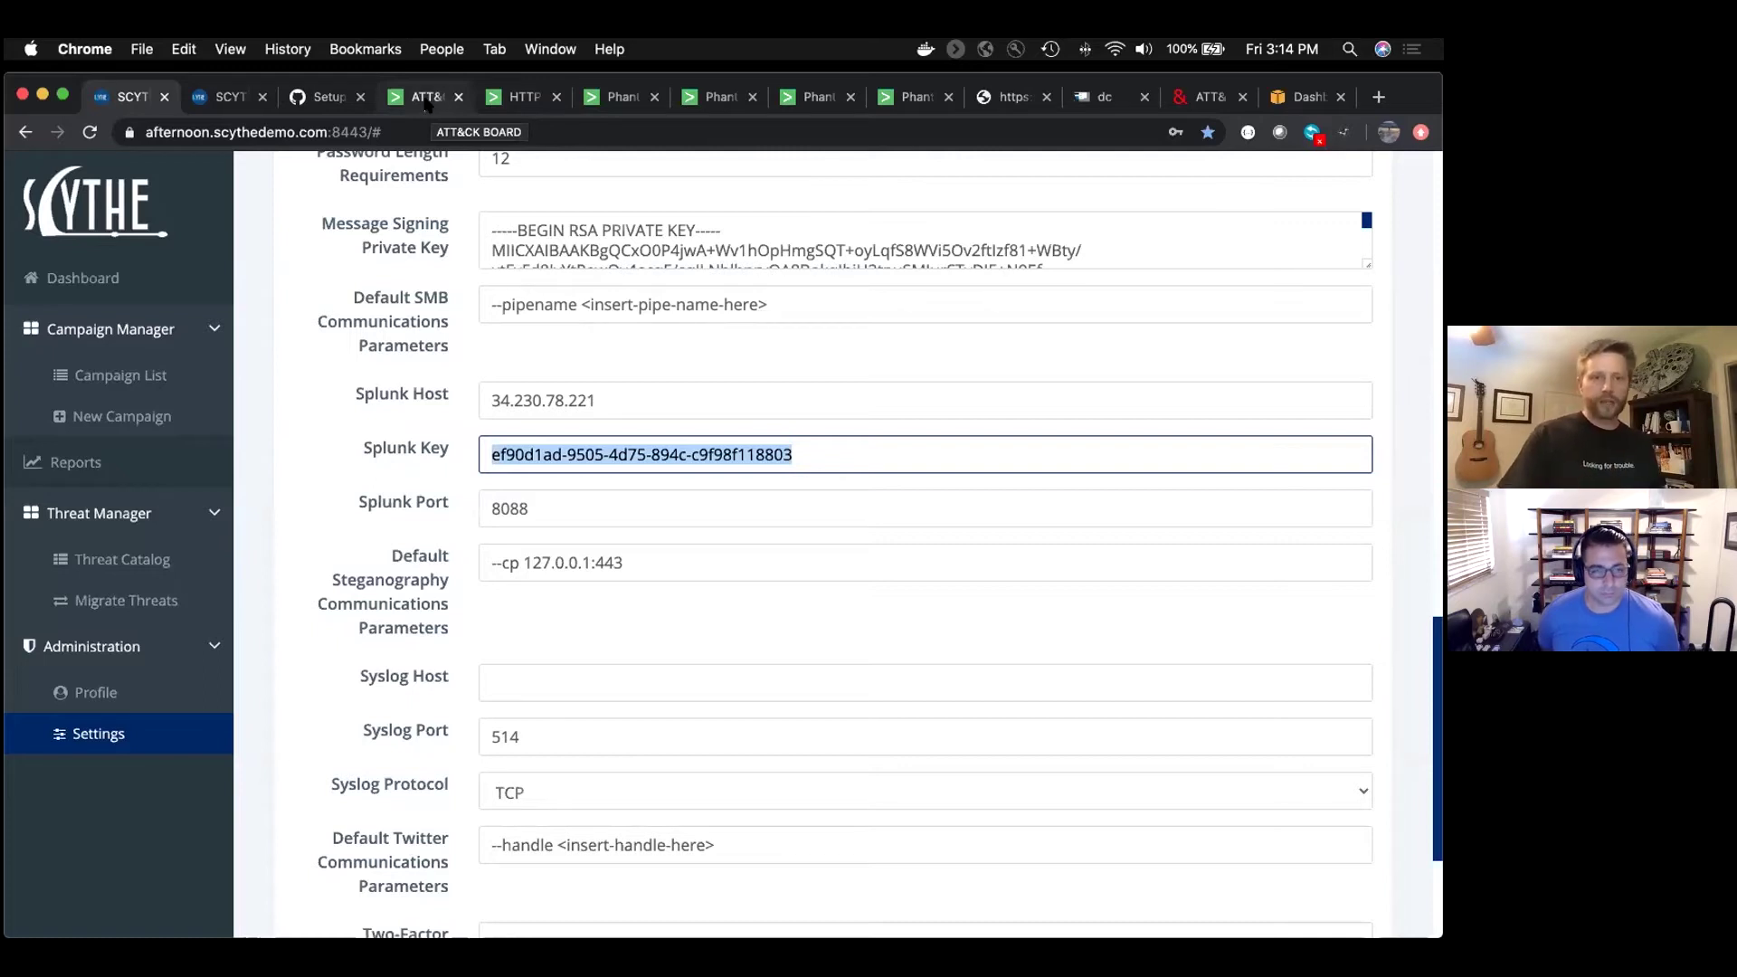
Switch from SCYTHE settings to the Splunk ATT&CK Navigator master_layer matrix
{"action": "left_click", "coordinate": [418, 99]}
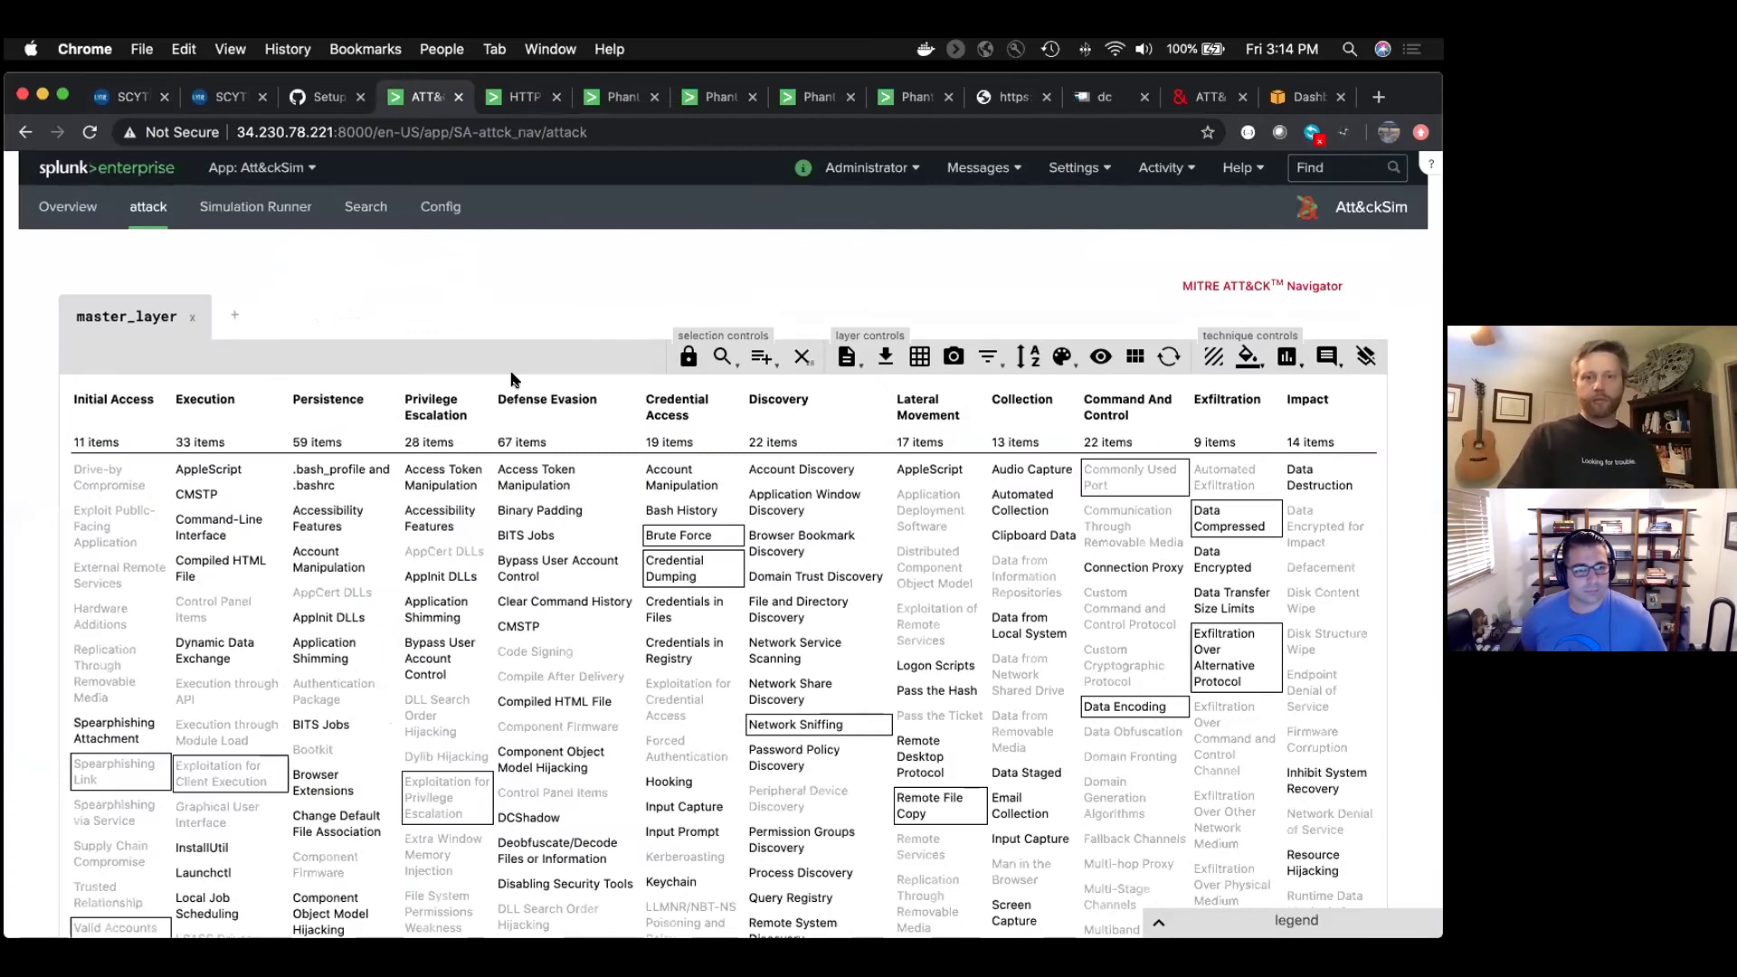
Scroll to the Discovery techniques and bring up actions for System Network Configuration Discovery (T1016)
{"action": "scroll", "coordinate": [513, 380], "scroll_direction": "down", "scroll_amount": 3}
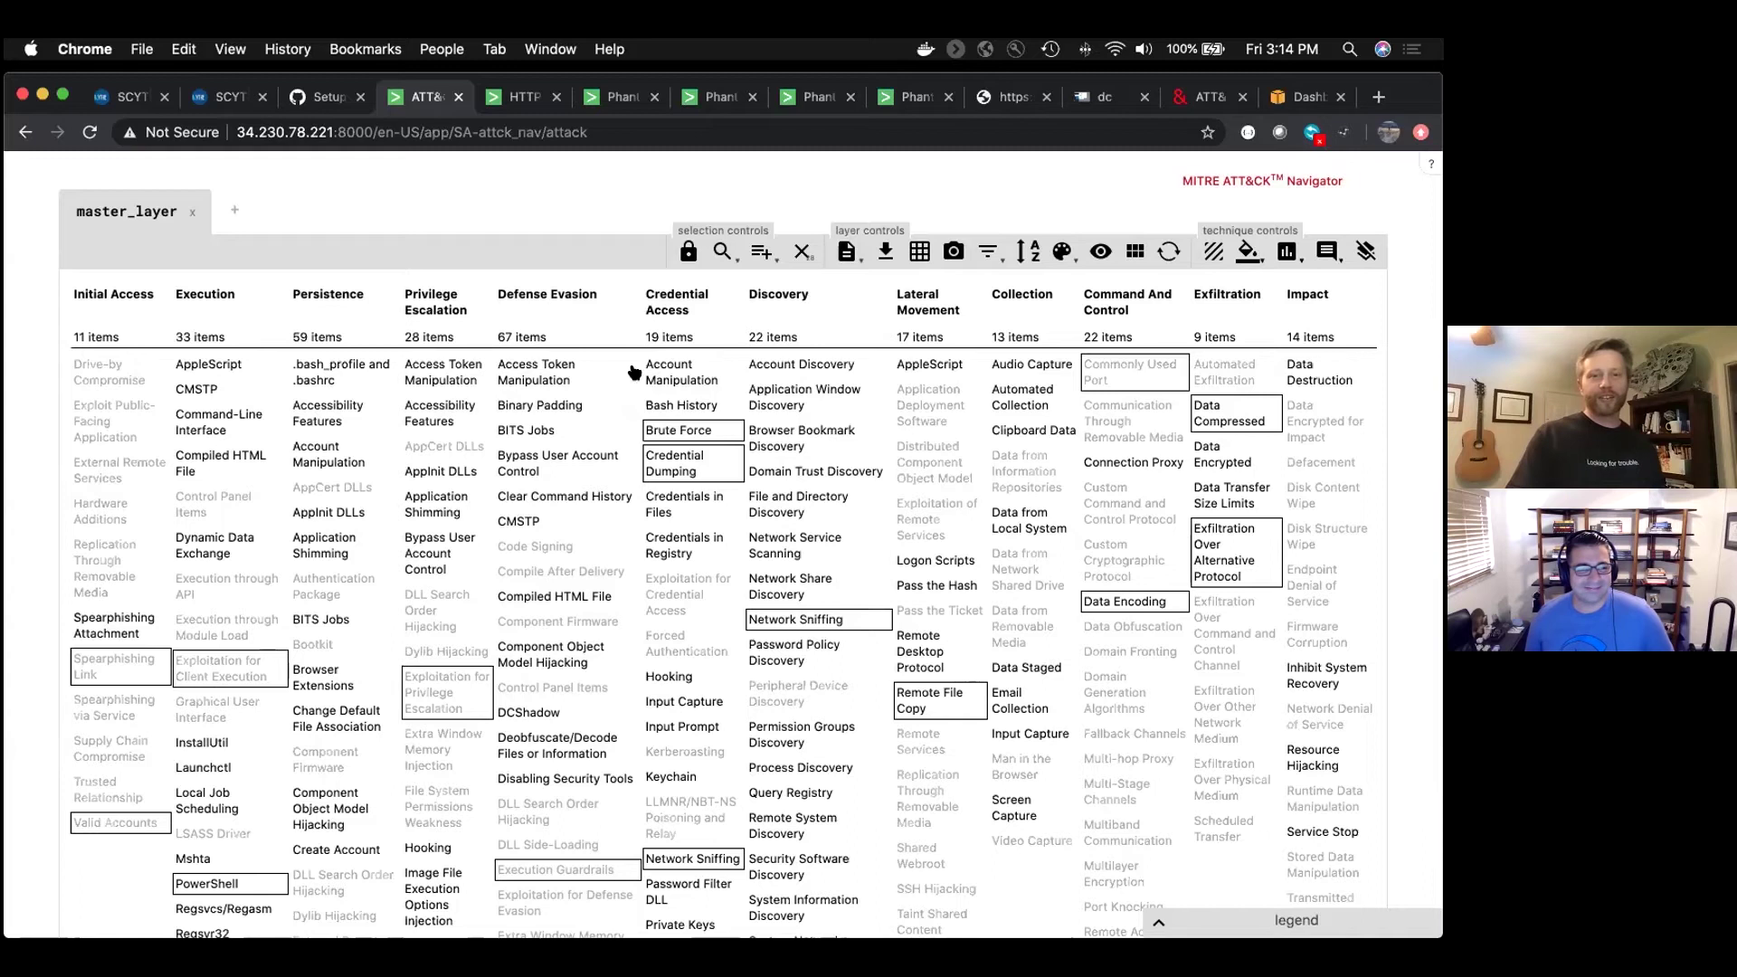
{"action": "scroll", "coordinate": [670, 371], "scroll_direction": "down", "scroll_amount": 3}
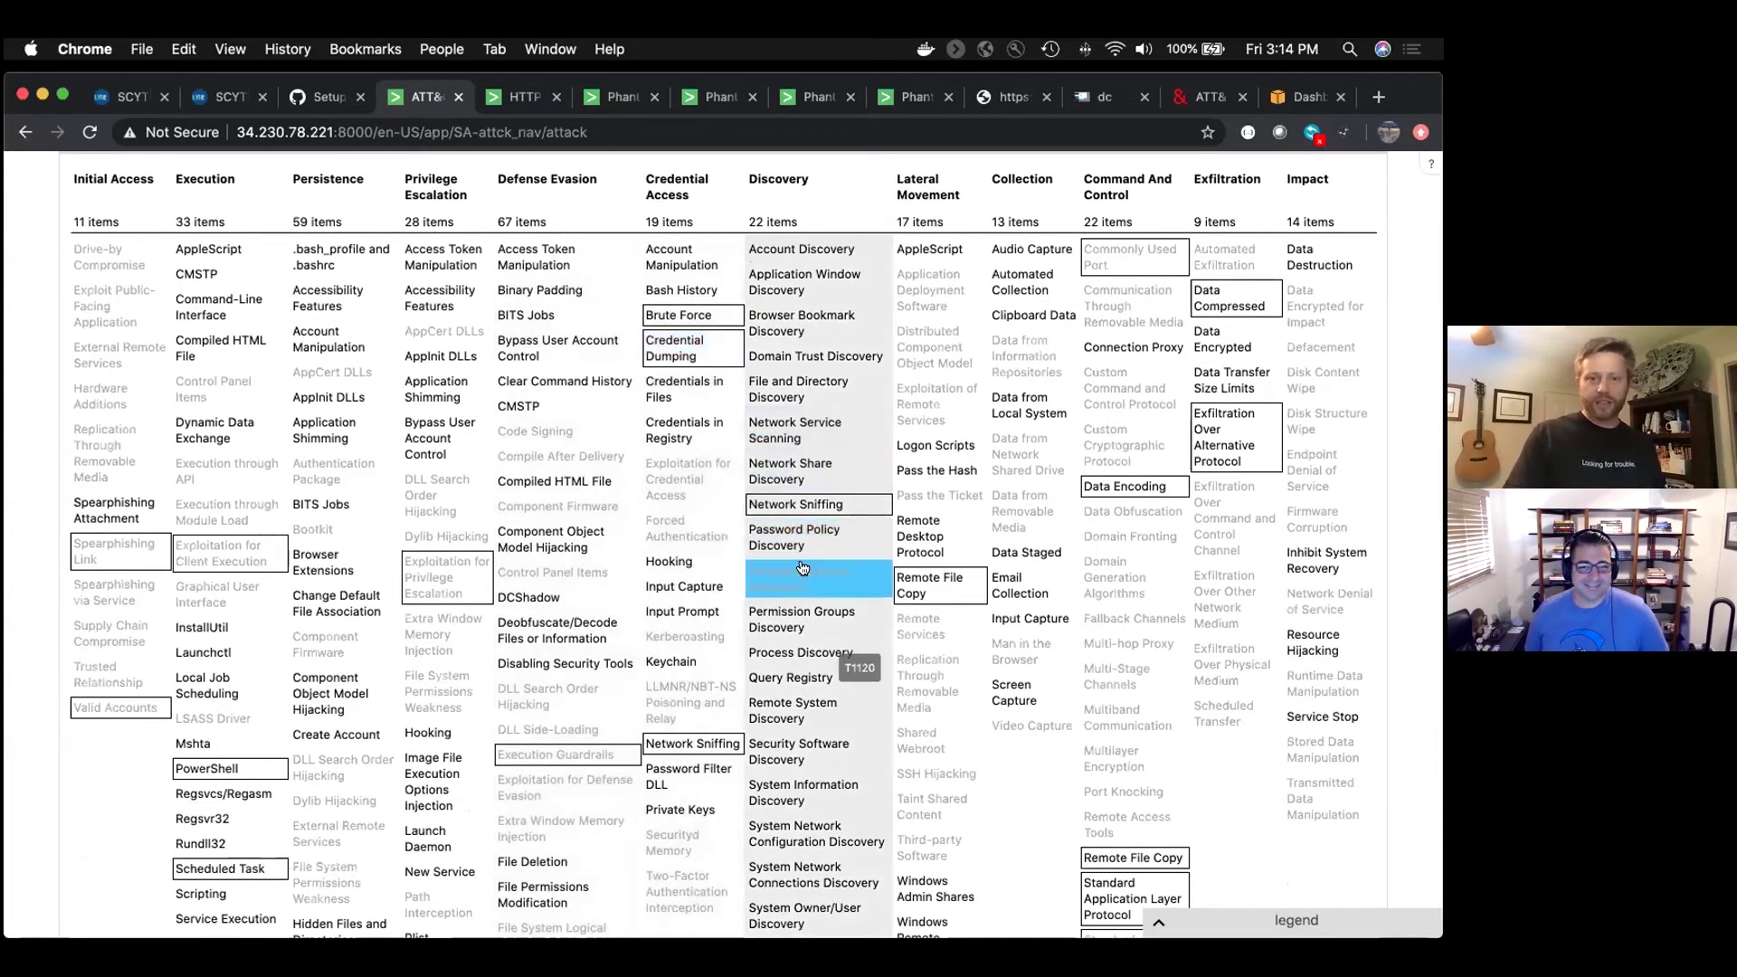
{"action": "scroll", "coordinate": [805, 624], "scroll_direction": "down", "scroll_amount": 3}
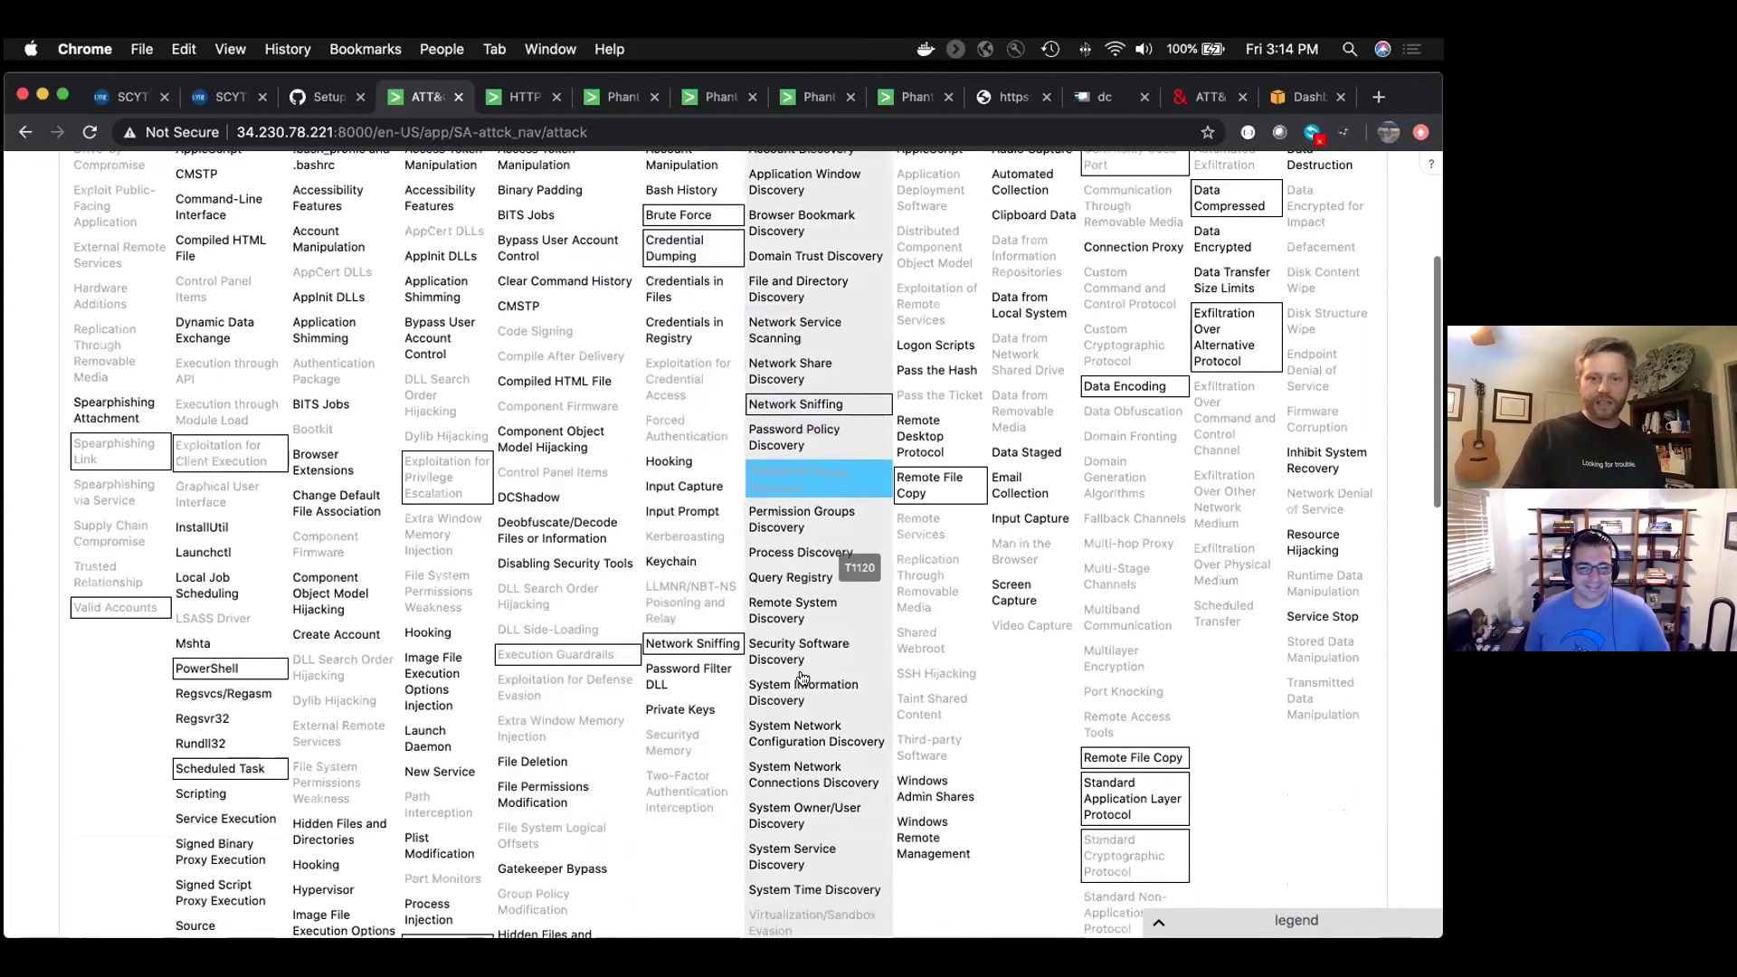
{"action": "right_click", "coordinate": [786, 740]}
{"action": "scroll", "coordinate": [785, 740], "scroll_direction": "down", "scroll_amount": 8}
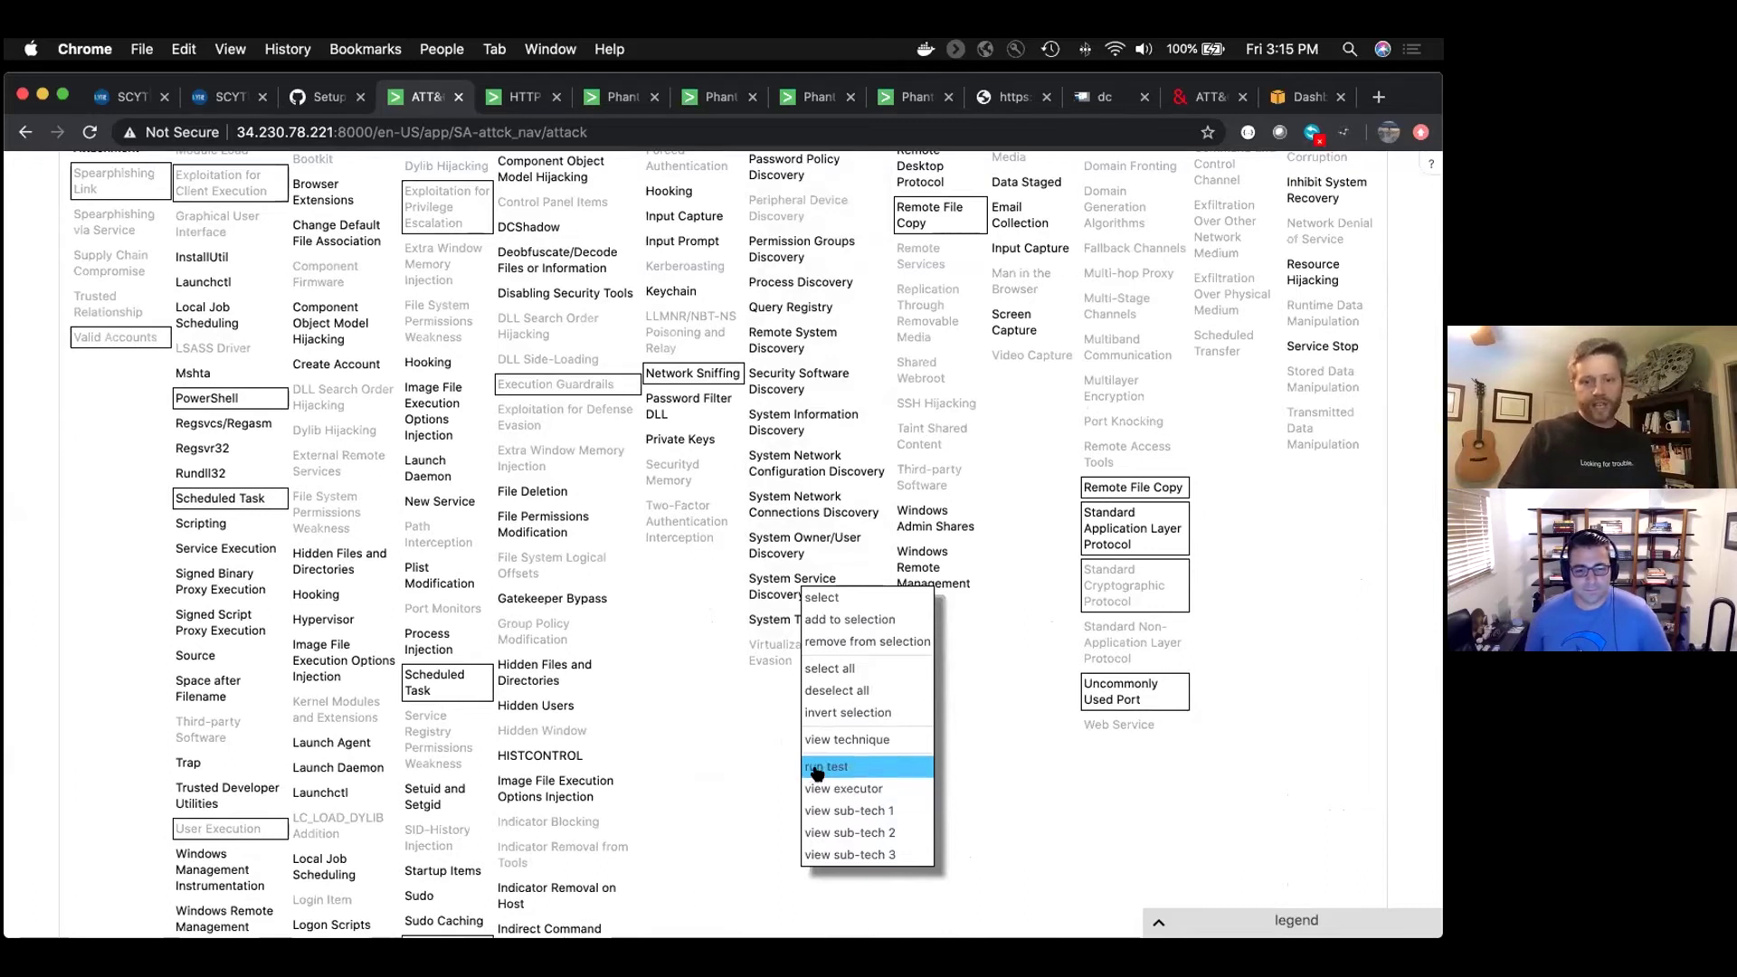
View the T1016.yaml executor on GitHub and select its Windows commands, ipconfig /all through net config
{"action": "left_click", "coordinate": [883, 790]}
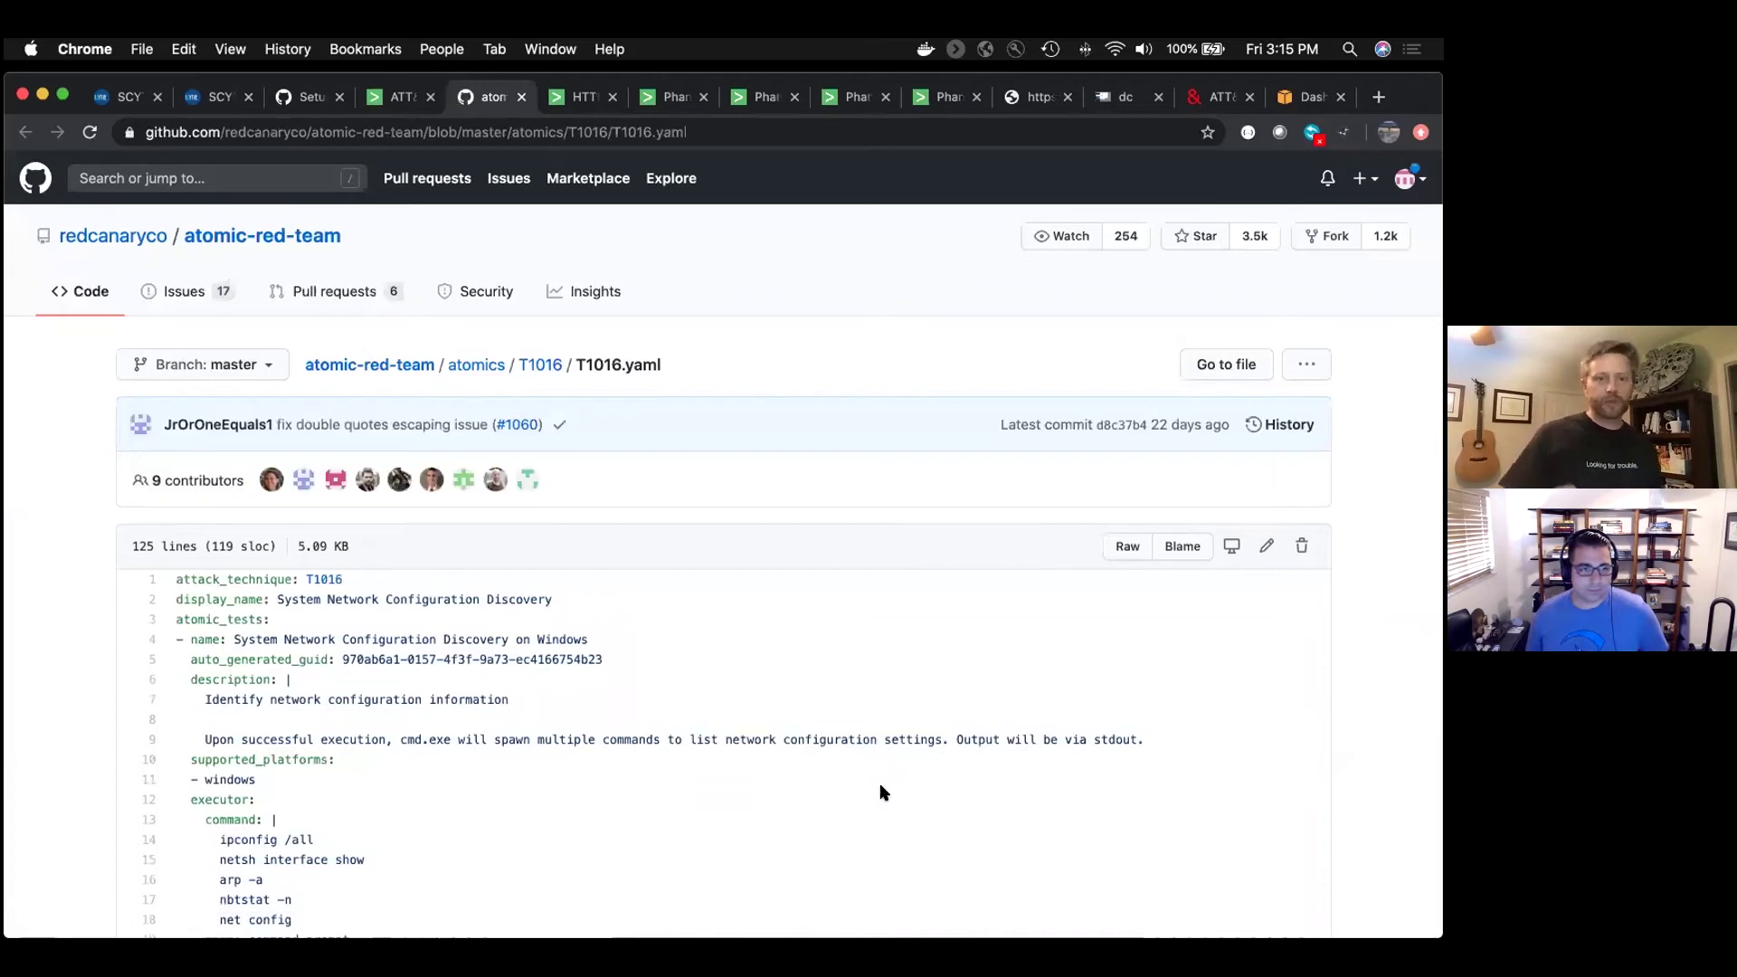
{"action": "scroll", "coordinate": [281, 811], "scroll_direction": "down", "scroll_amount": 2}
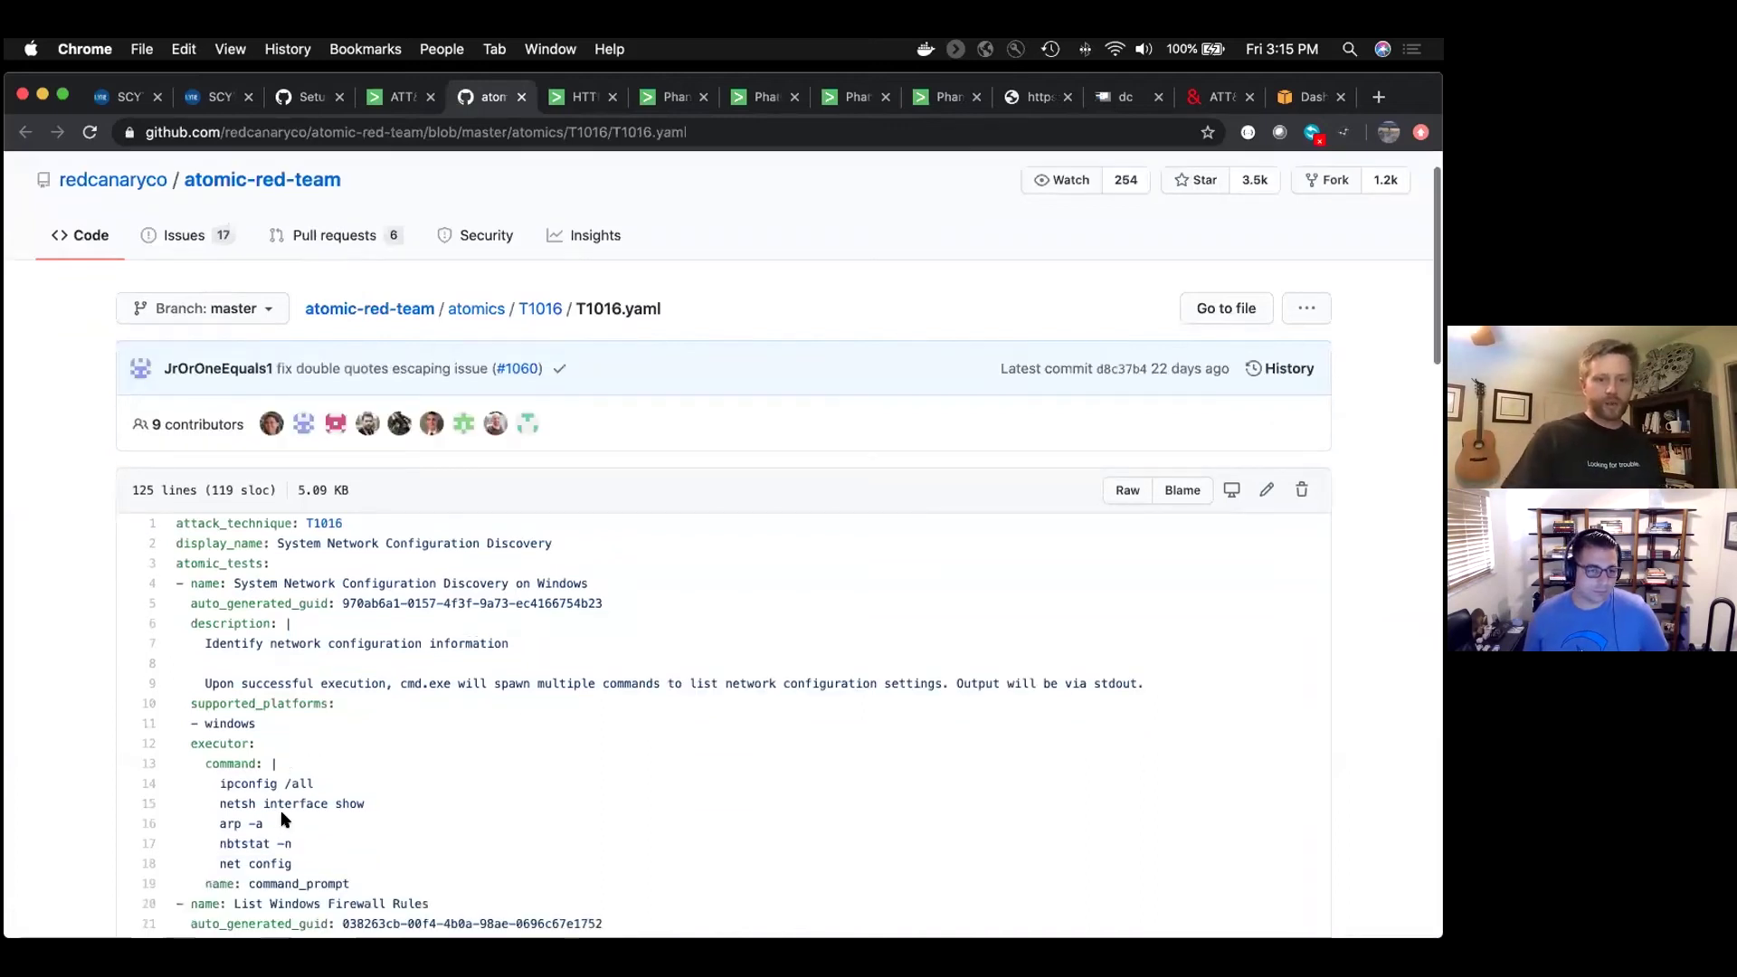
{"action": "left_click_drag", "start_coordinate": [205, 739], "coordinate": [353, 834]}
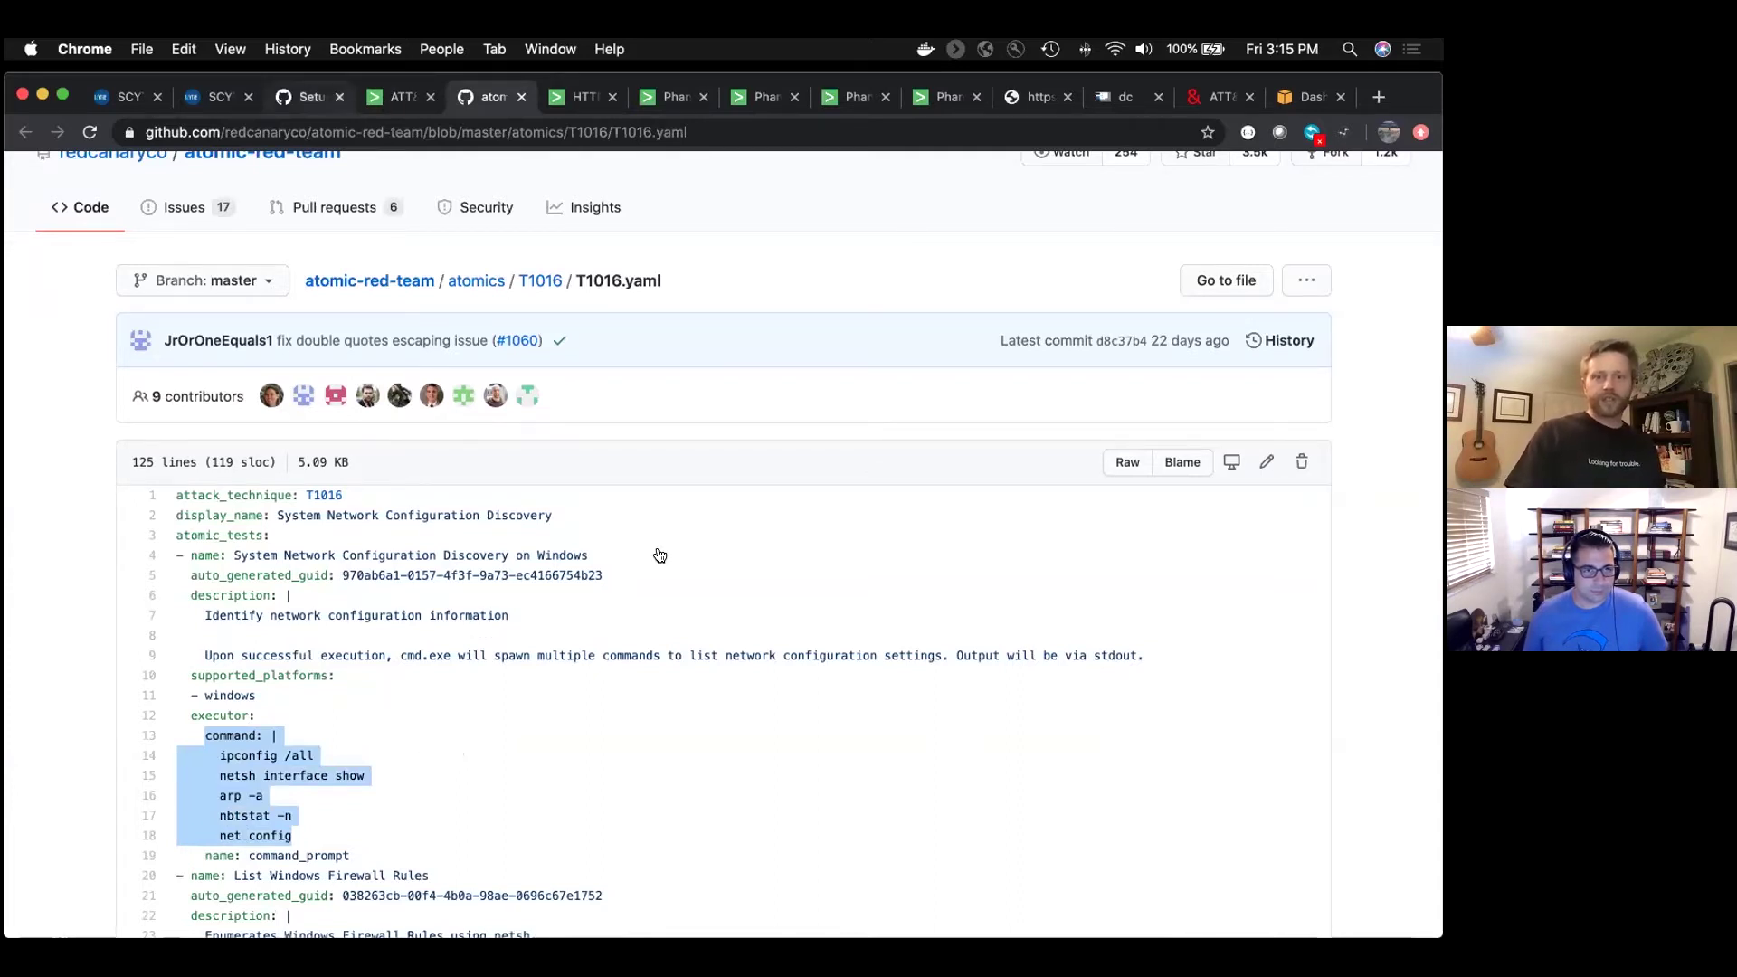
Run the T1016 test from the Navigator, opening the Simulation Runner with the Modular Simulation playbook
{"action": "left_click", "coordinate": [391, 100]}
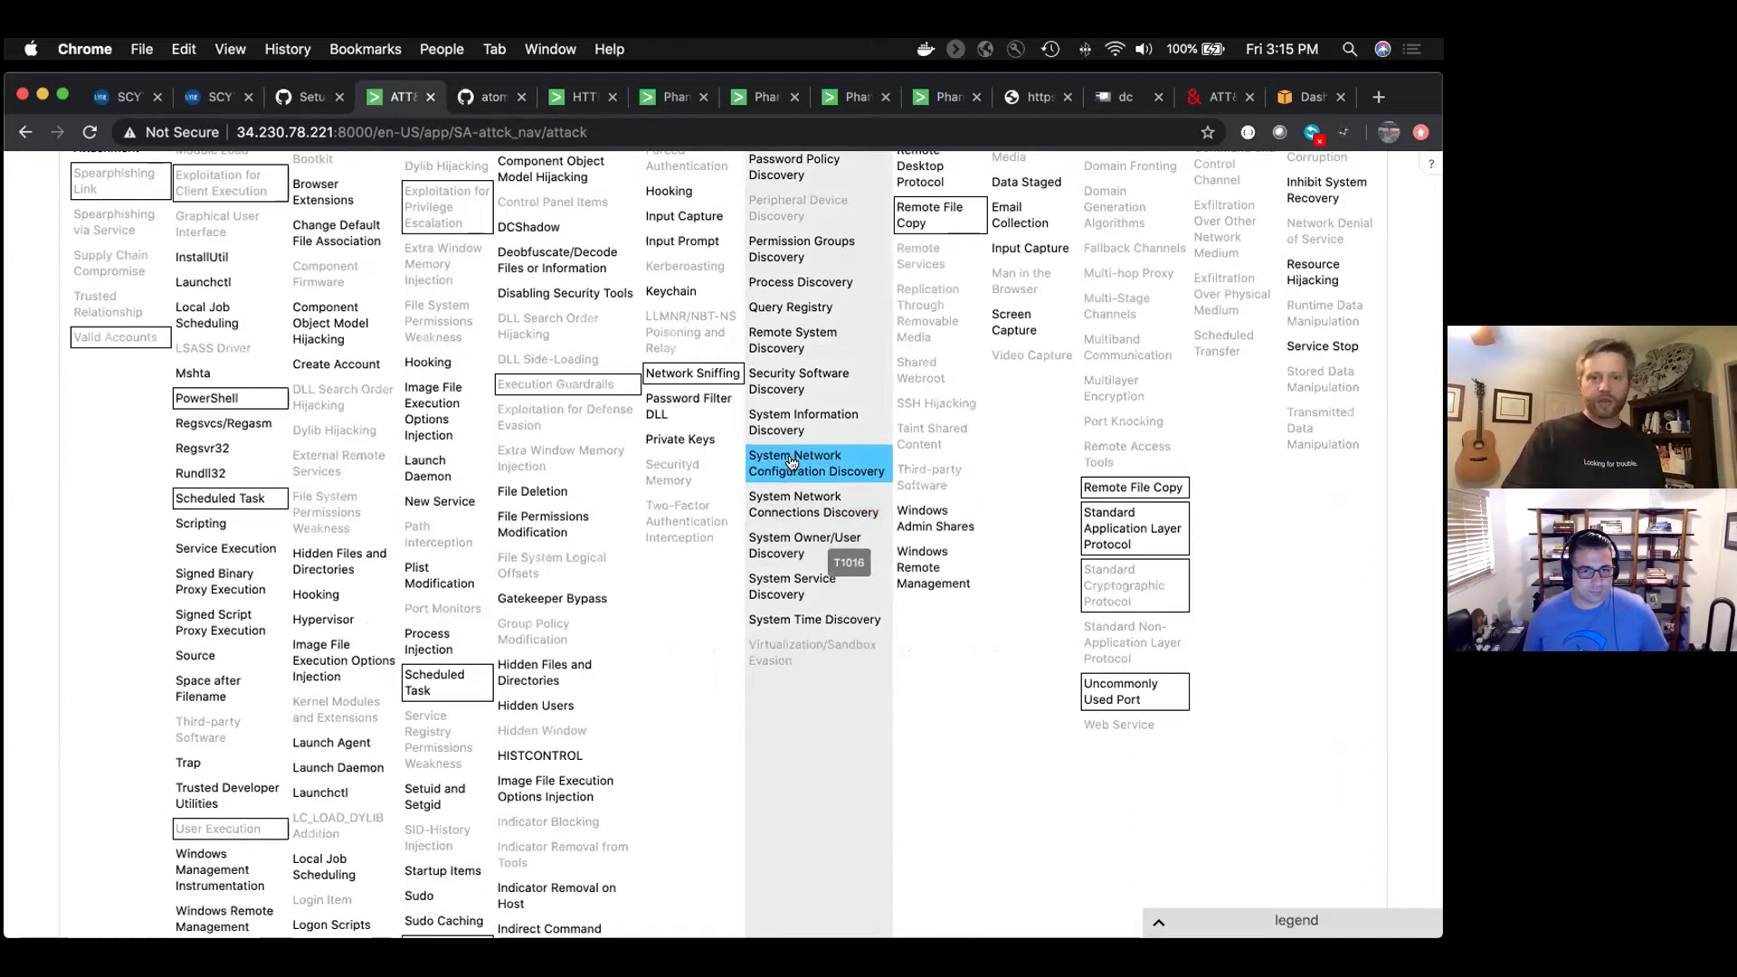
{"action": "right_click", "coordinate": [809, 583]}
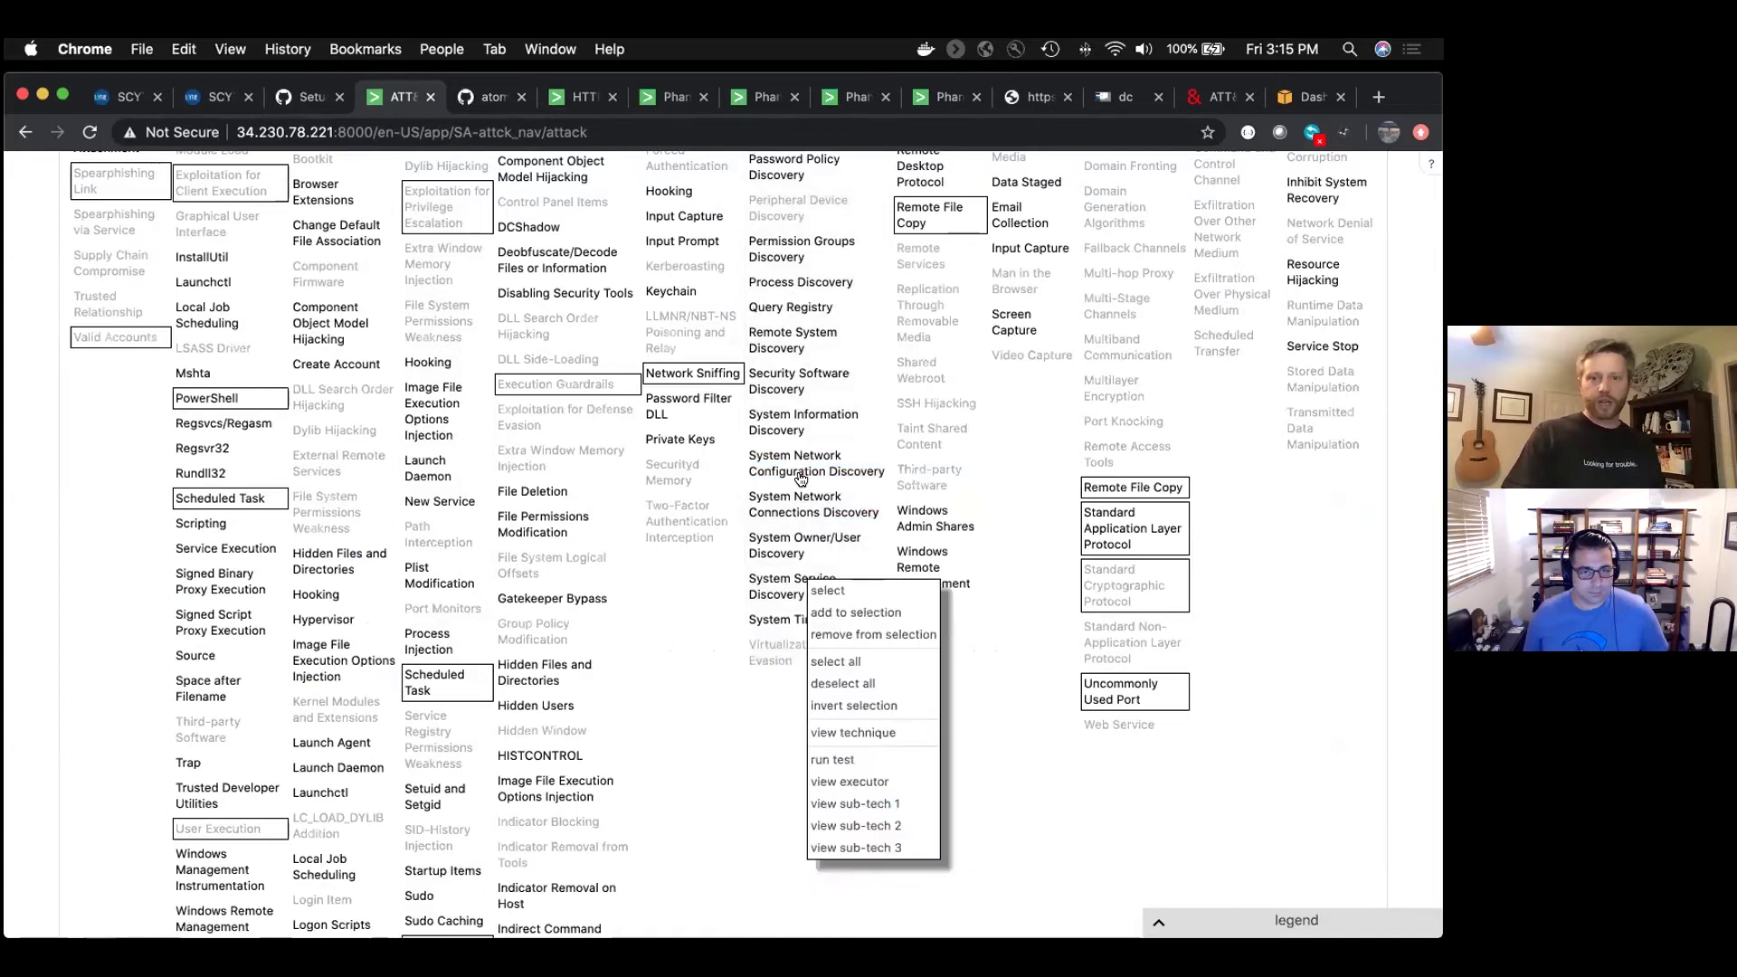
{"action": "left_click", "coordinate": [851, 759]}
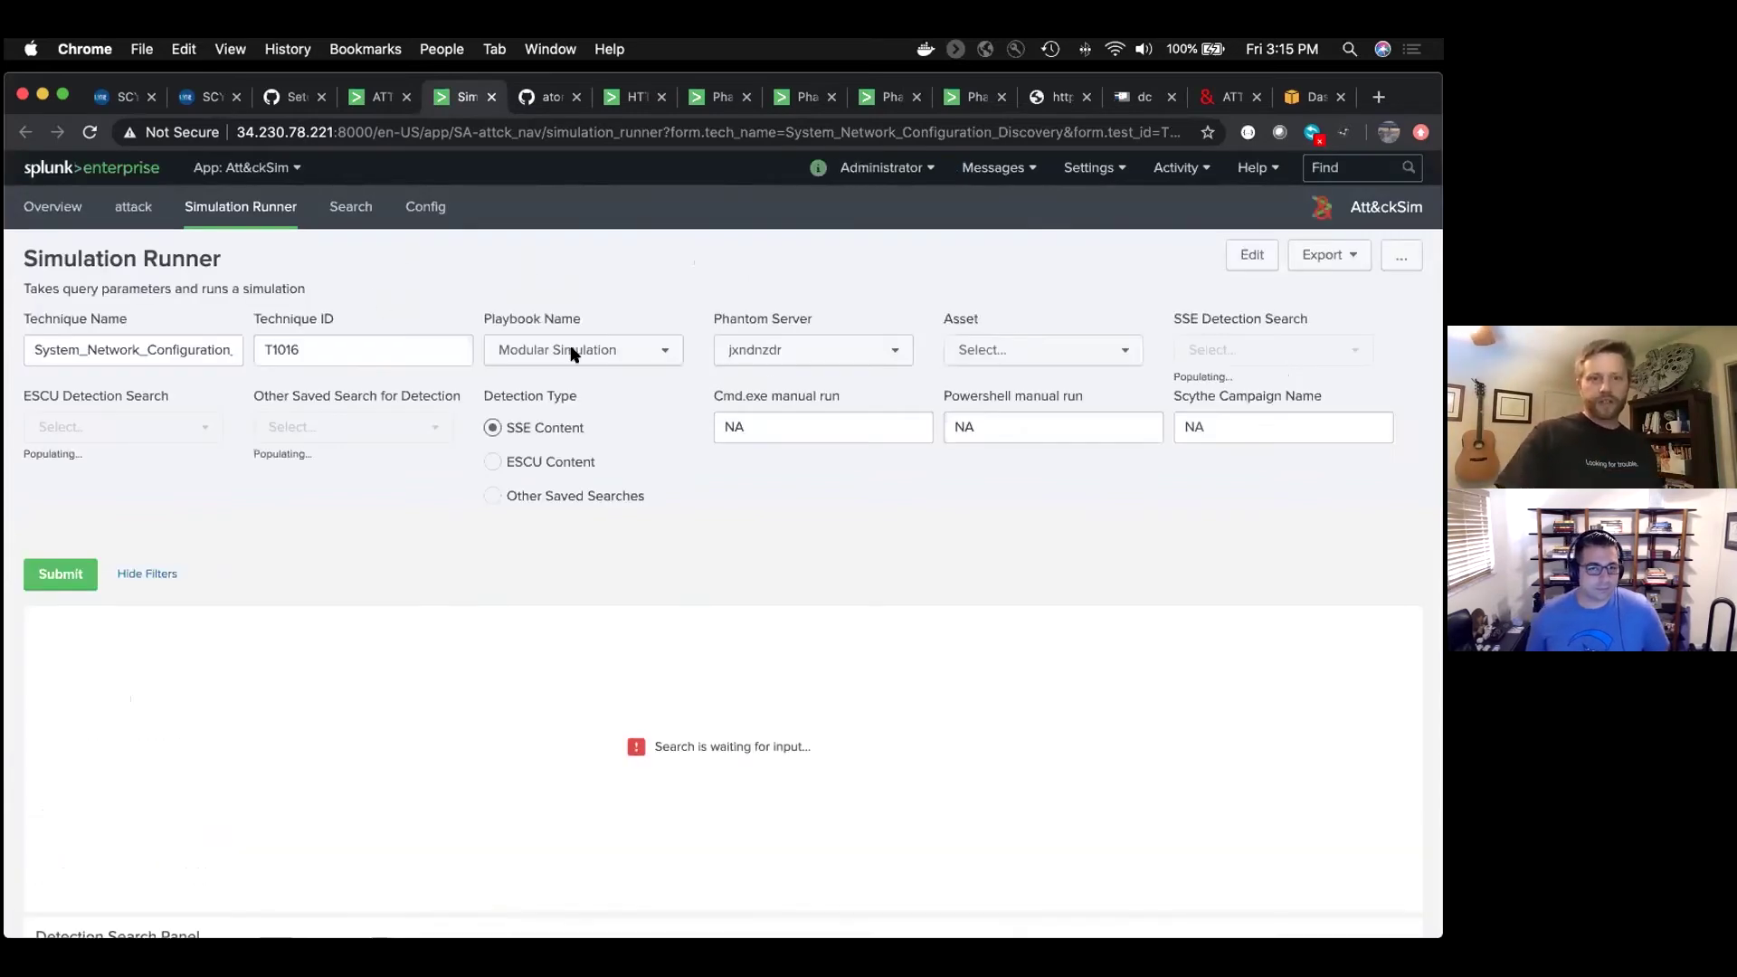
Set the Phantom server to DectLab Phantom and the target asset to dc.windomain.local
{"action": "left_click", "coordinate": [812, 358]}
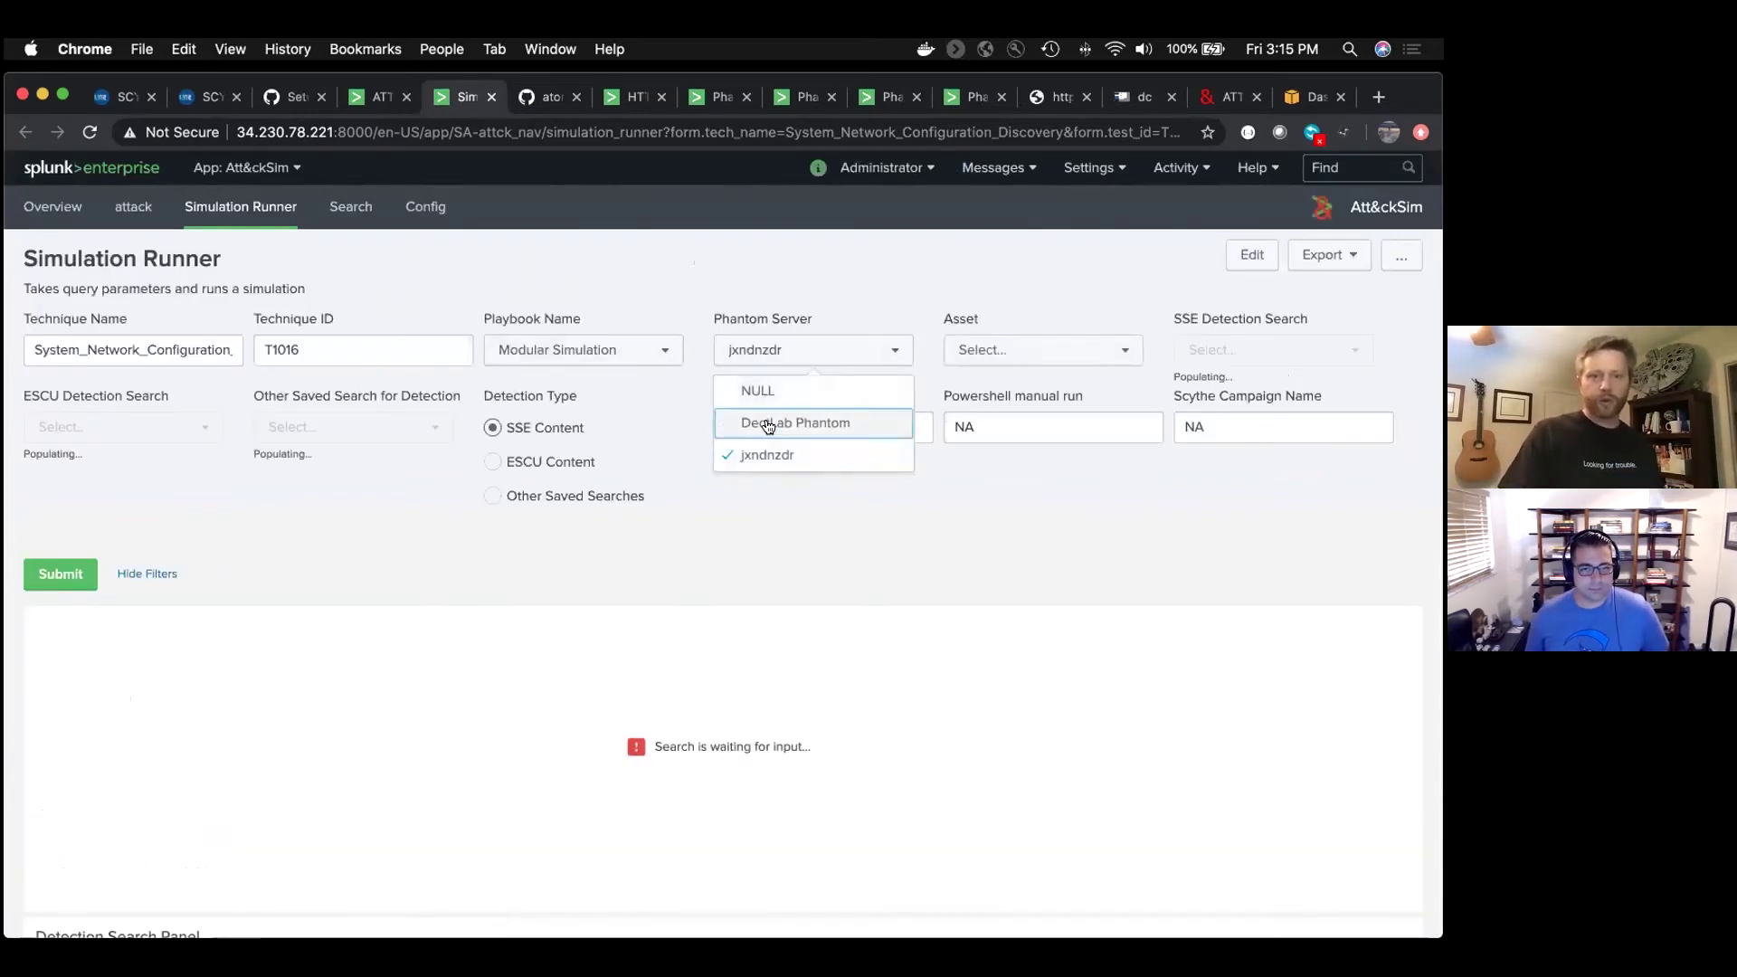
{"action": "left_click", "coordinate": [760, 427]}
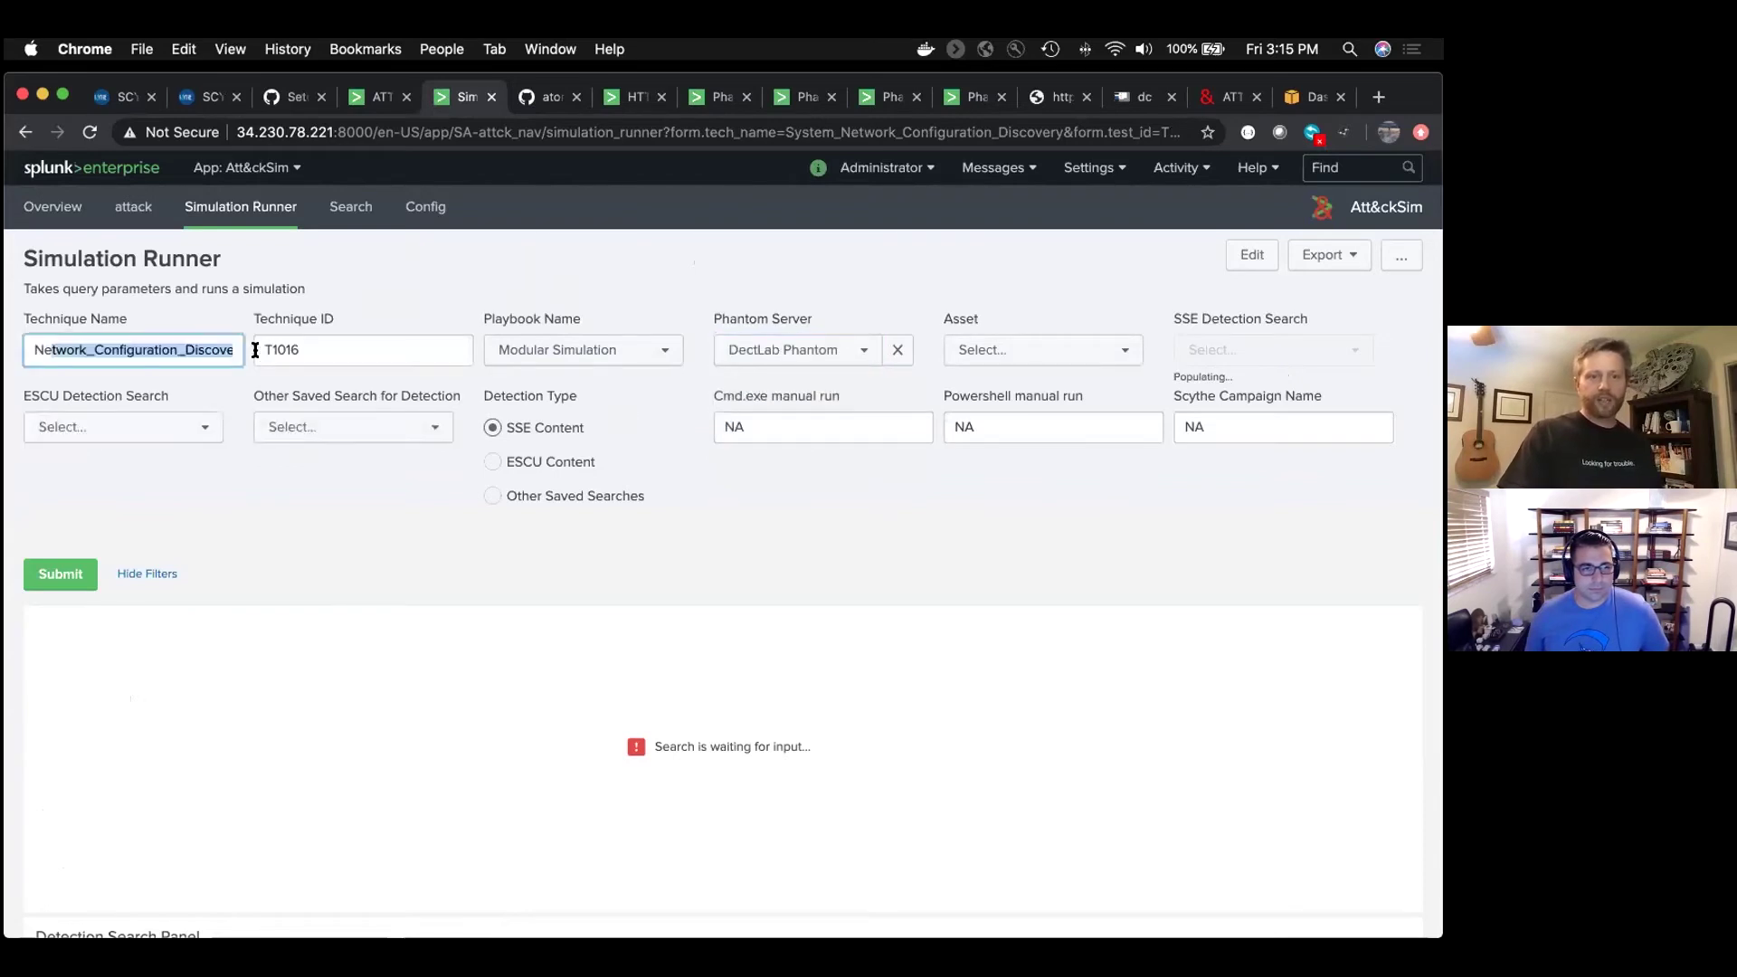
{"action": "left_click_drag", "start_coordinate": [265, 350], "coordinate": [288, 350]}
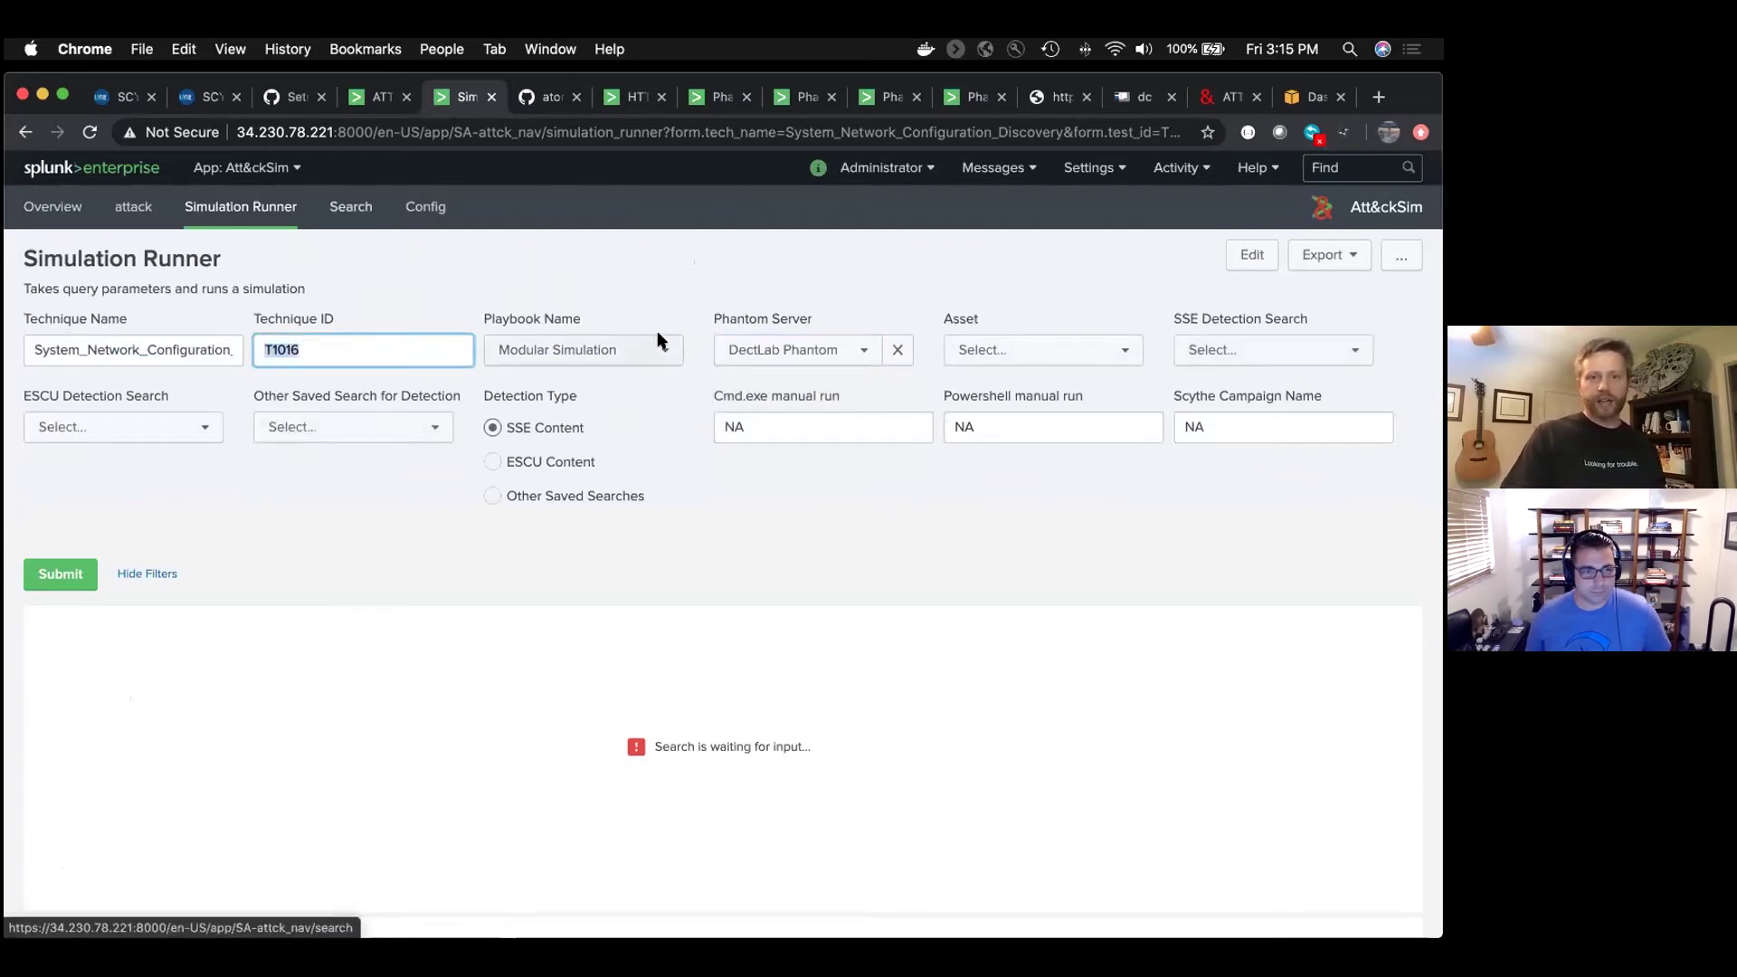
{"action": "left_click", "coordinate": [964, 351]}
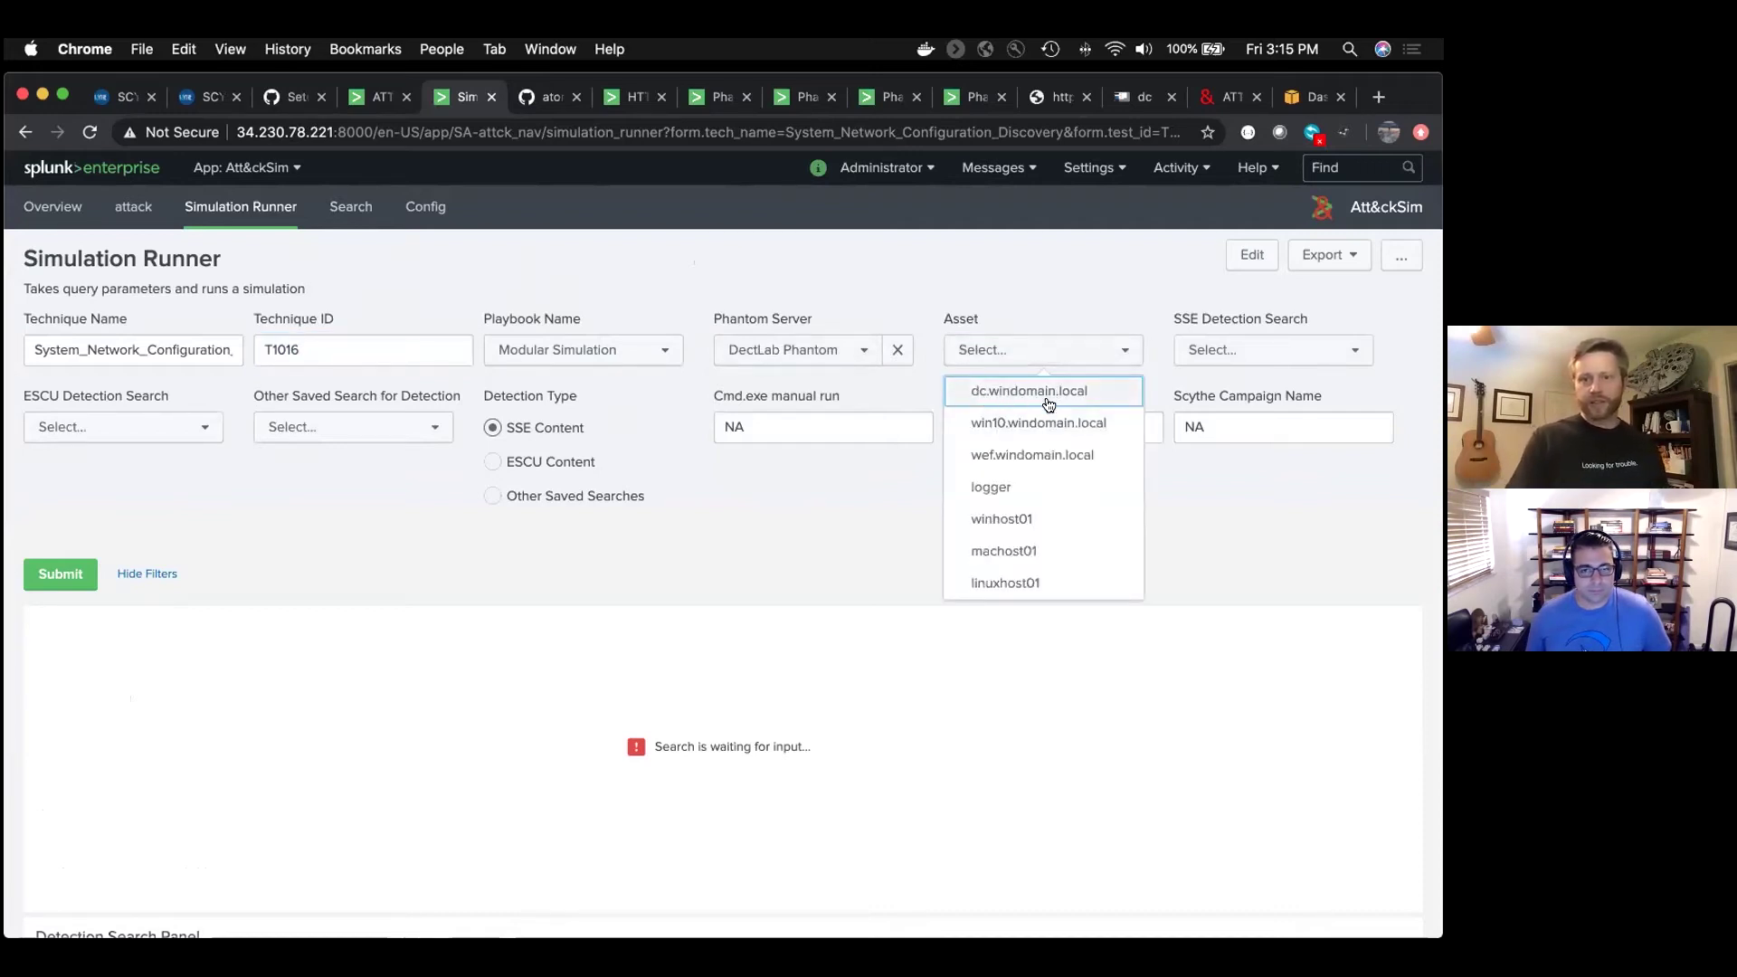
{"action": "left_click", "coordinate": [1010, 392]}
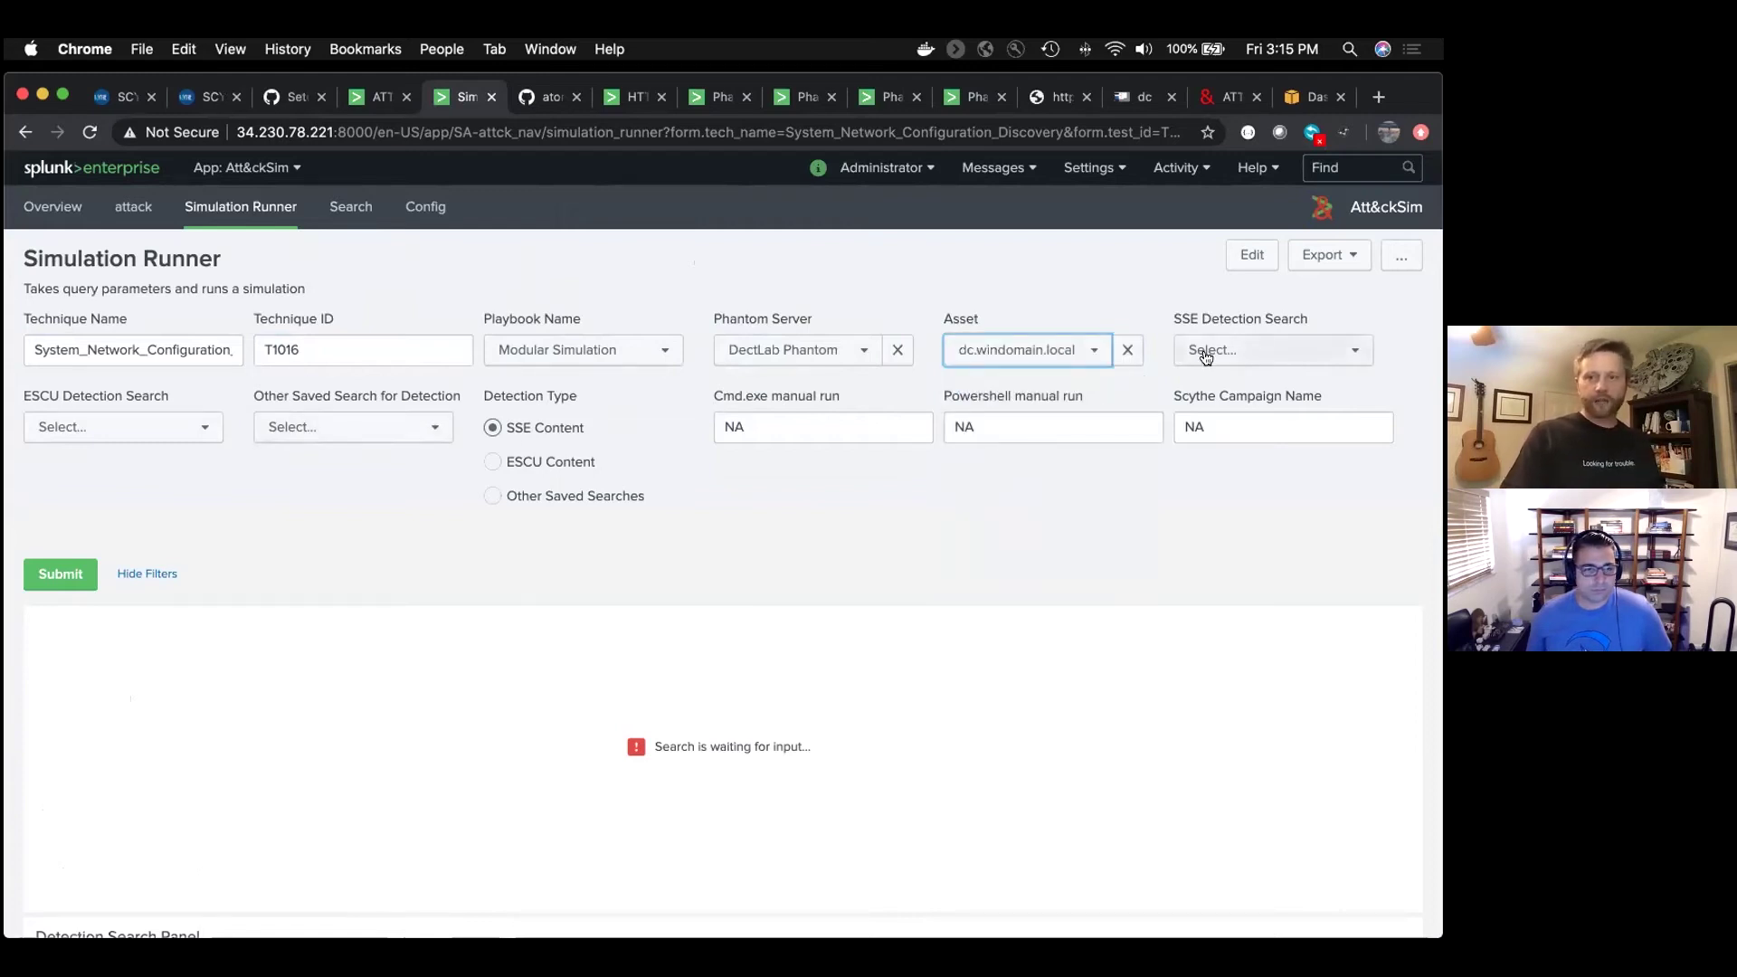
Choose the T1016 System Network Configuration Discovery saved search with Other Saved Searches detection type
{"action": "left_click", "coordinate": [359, 428]}
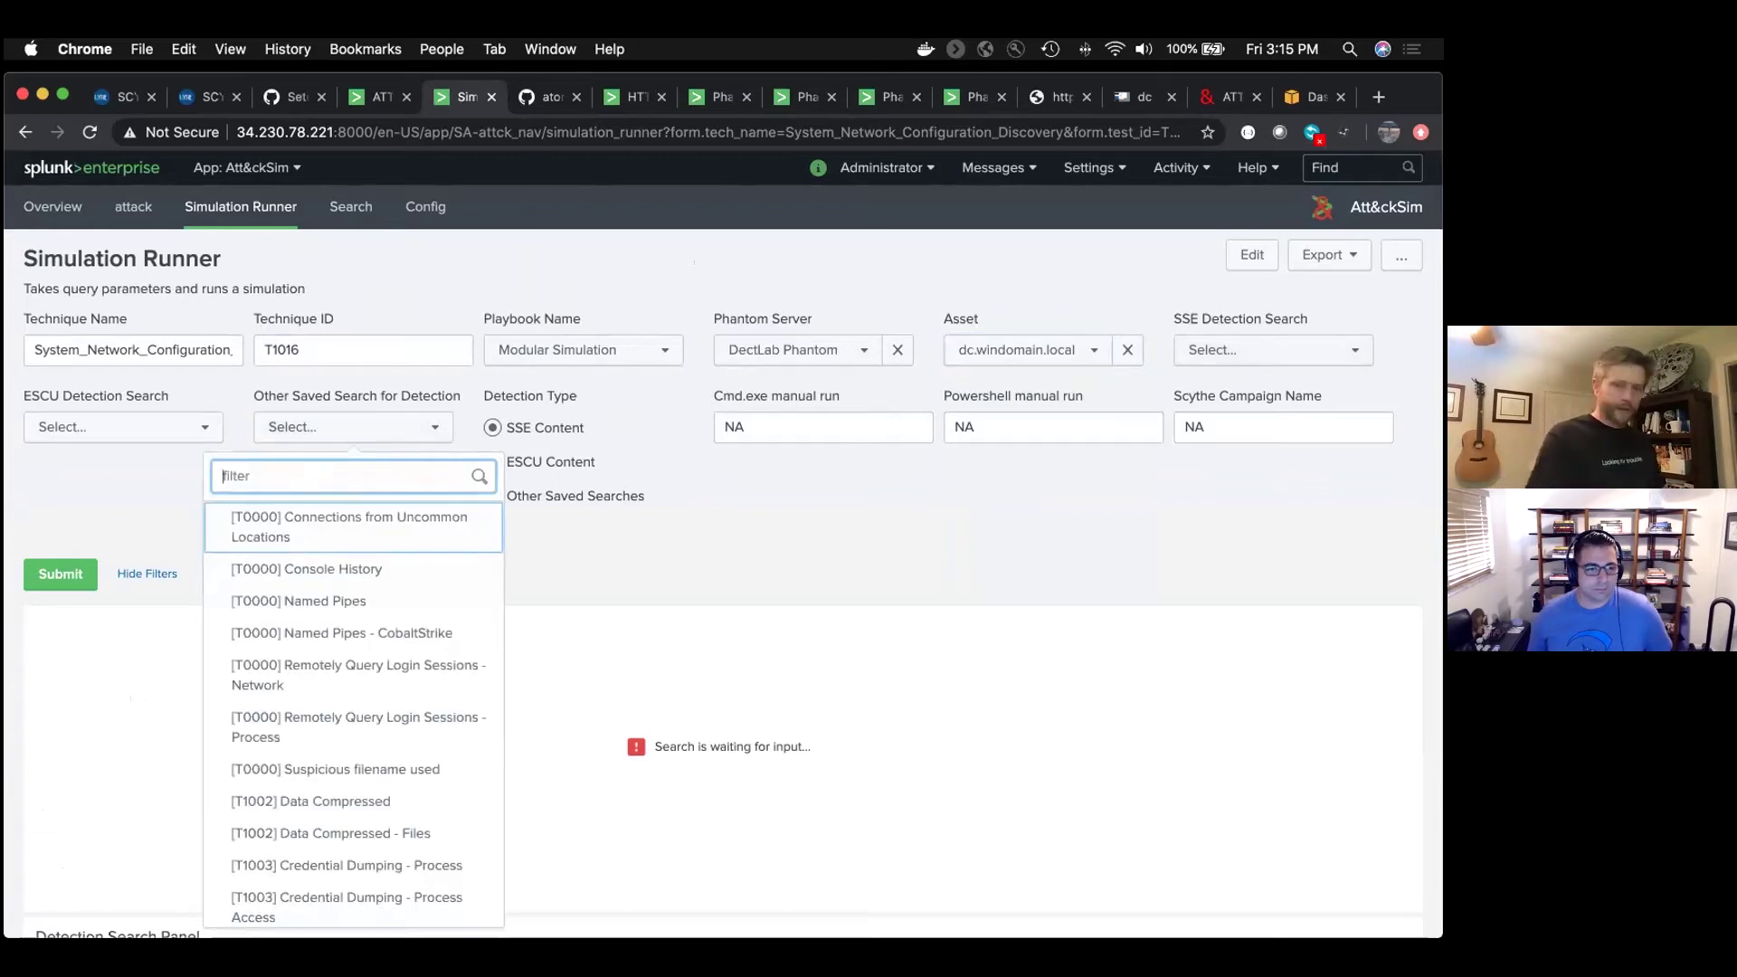
{"action": "type", "text": "T1016"}
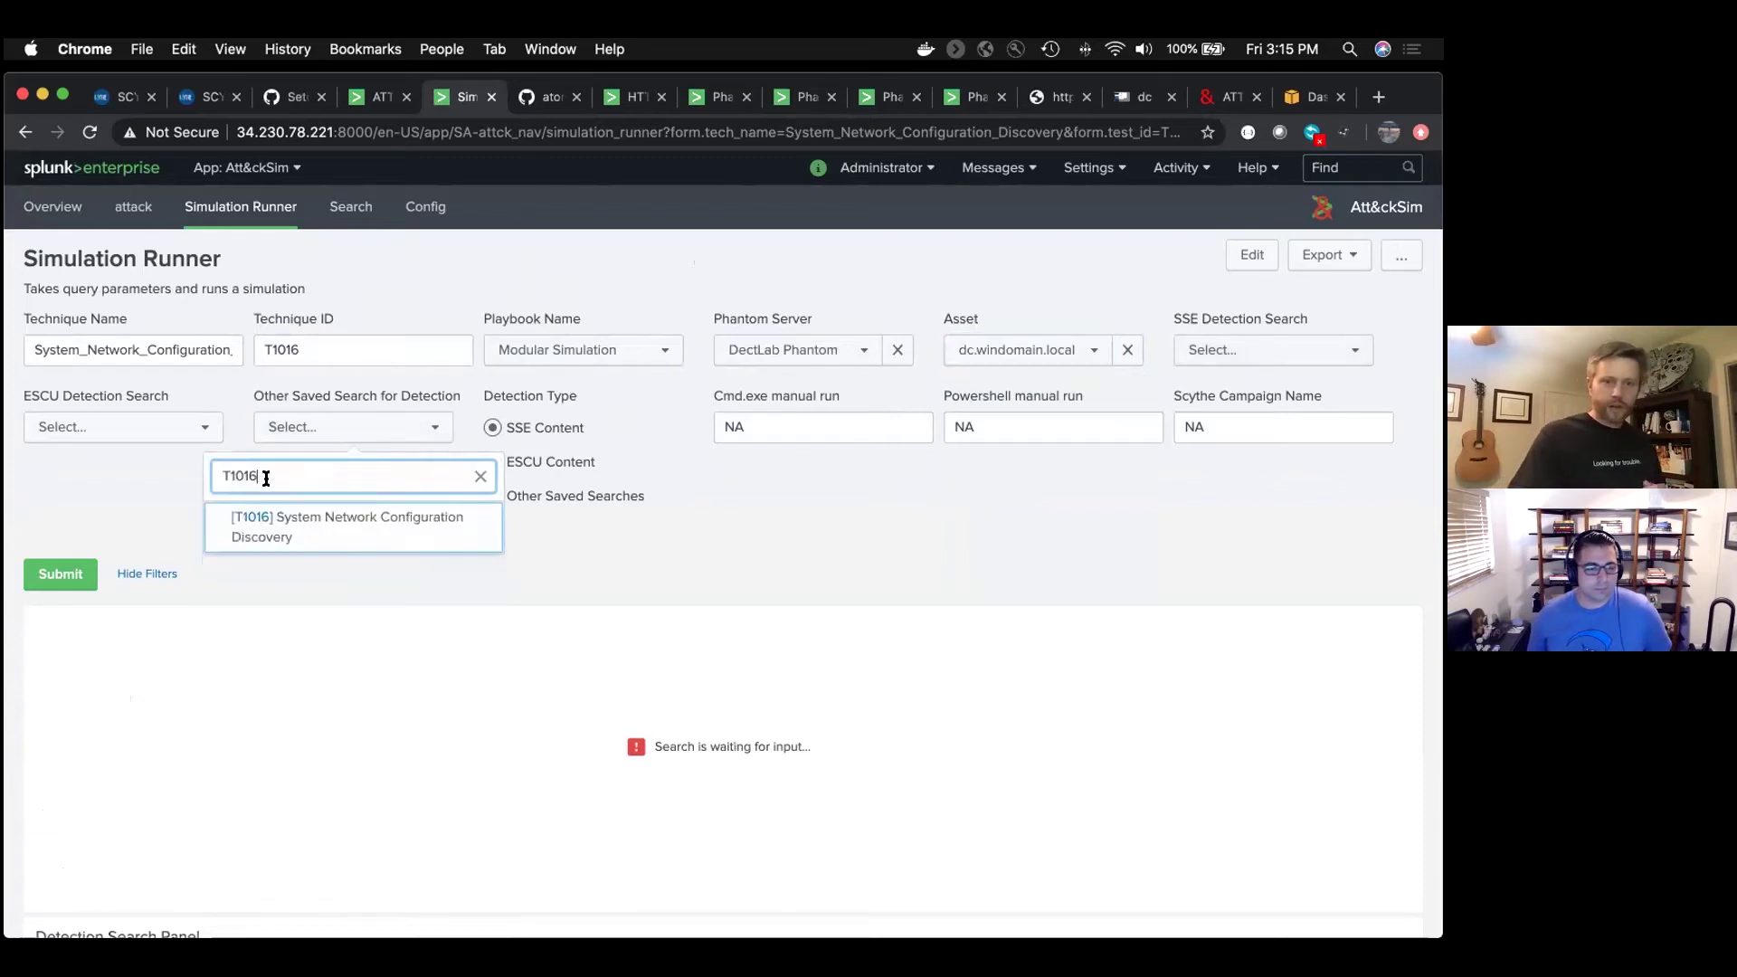
{"action": "left_click", "coordinate": [299, 535]}
{"action": "left_click", "coordinate": [493, 496]}
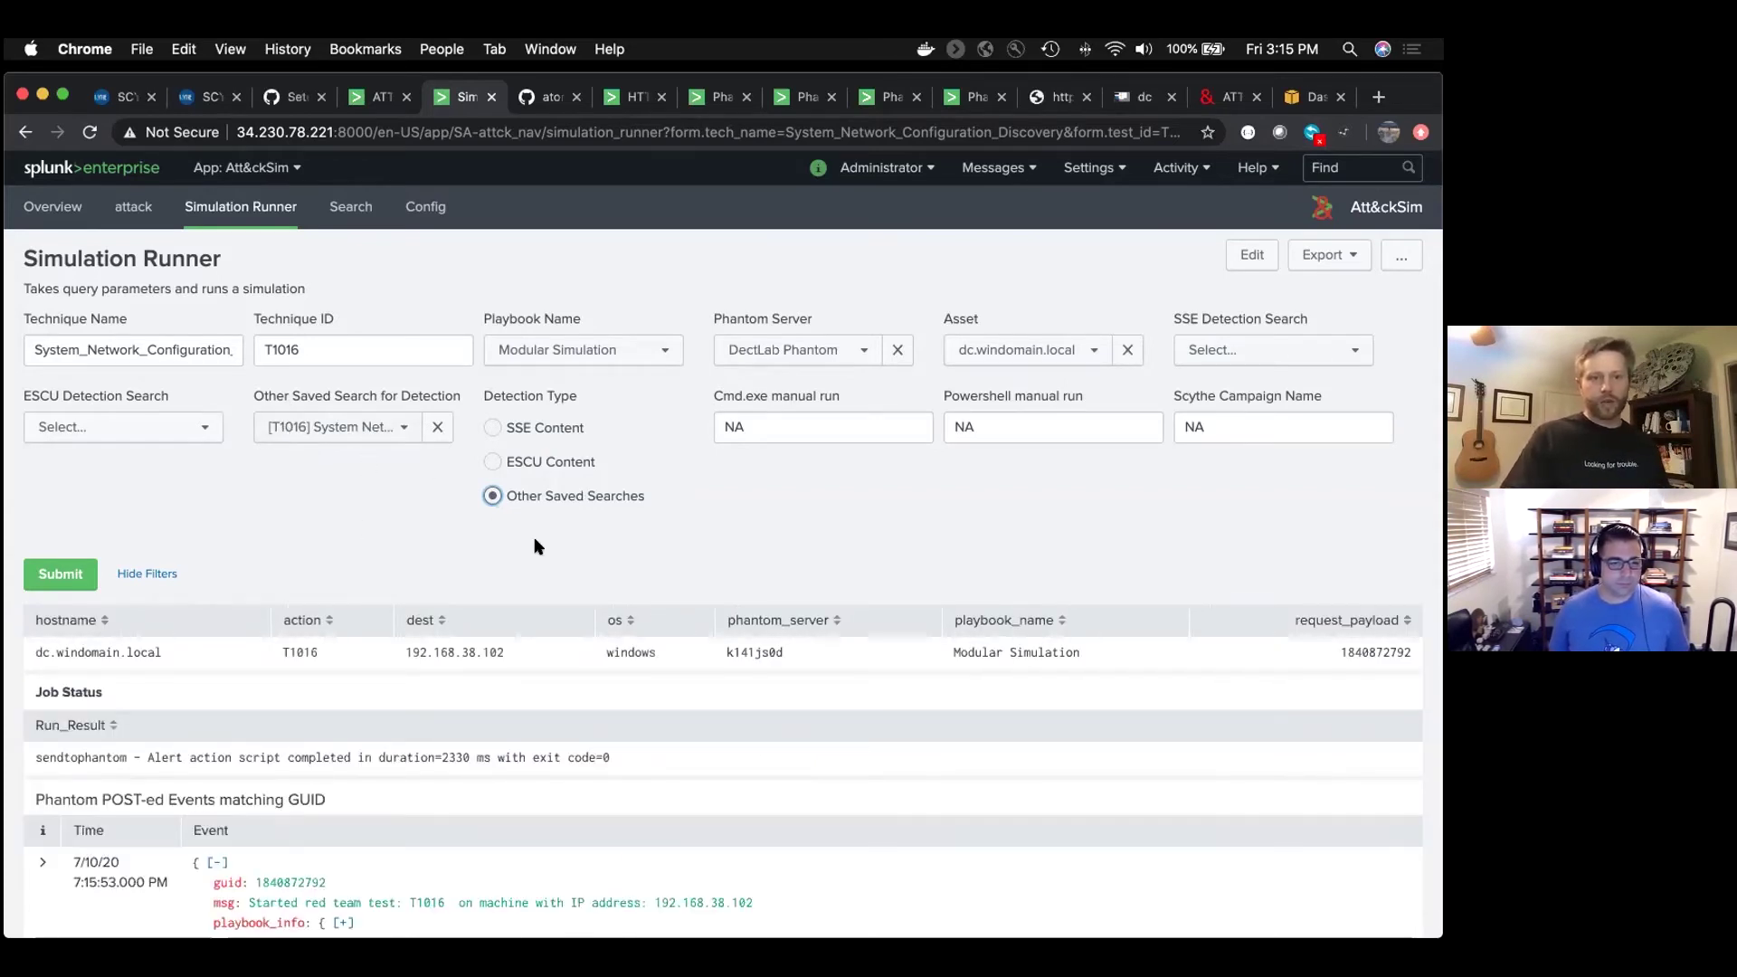
{"action": "scroll", "coordinate": [505, 592], "scroll_direction": "down", "scroll_amount": 5}
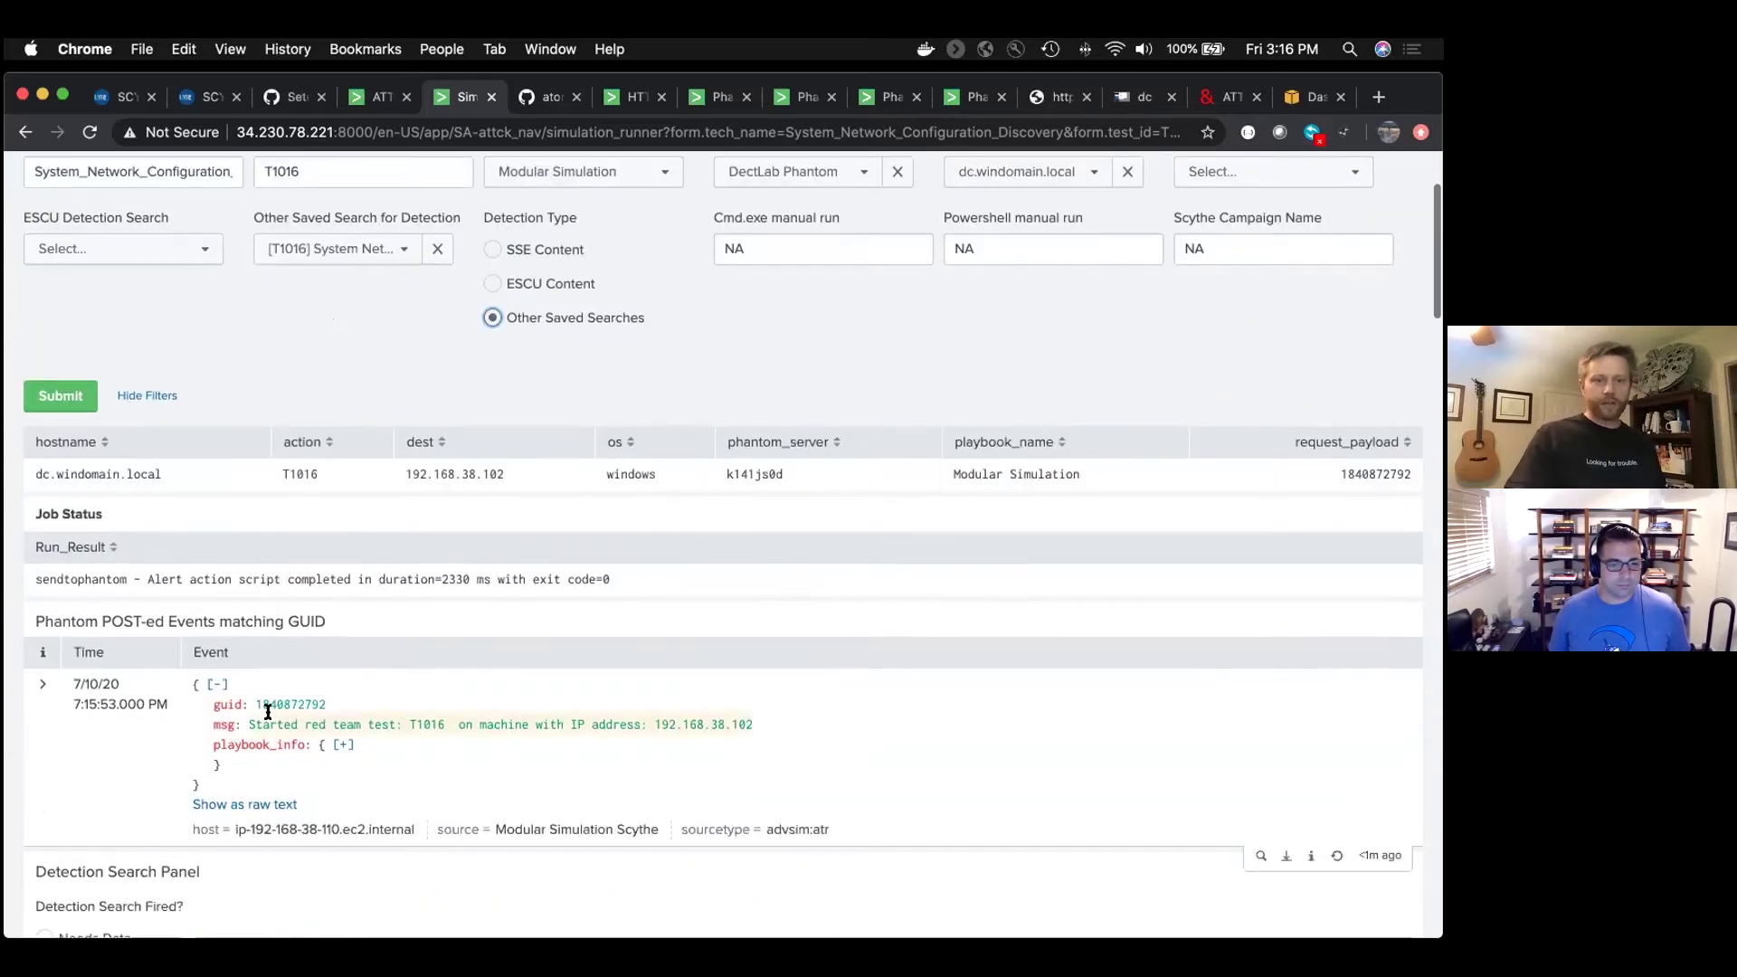
{"action": "left_click_drag", "start_coordinate": [326, 712], "coordinate": [366, 724]}
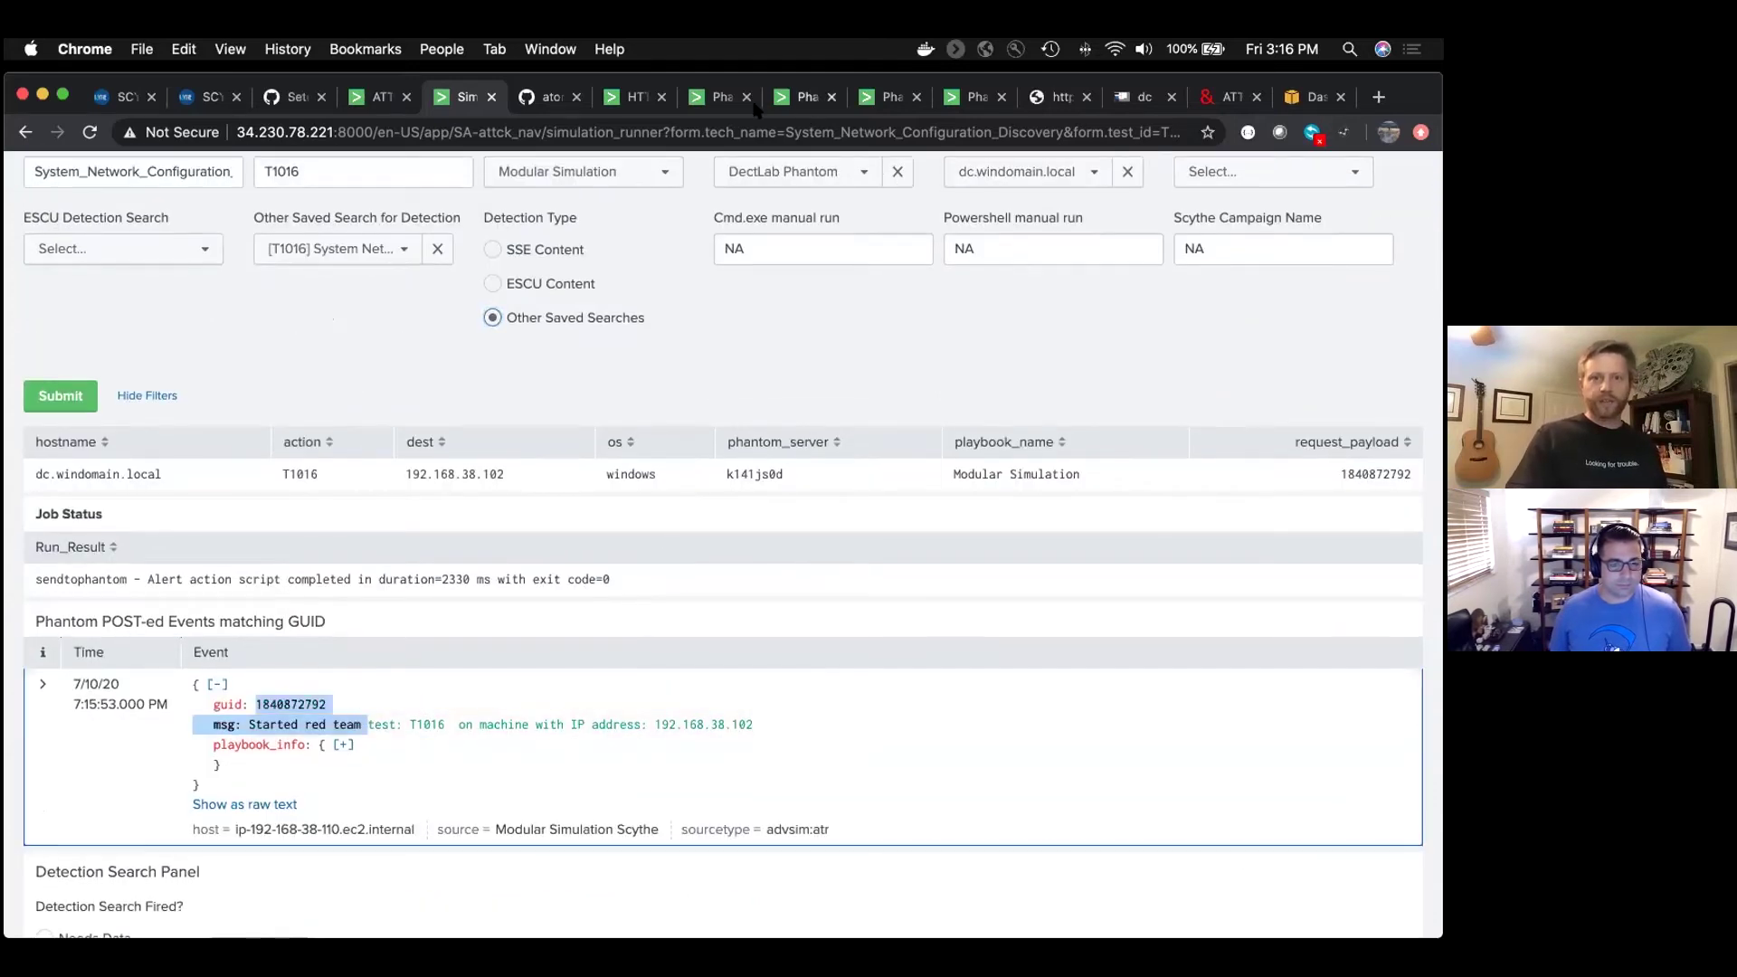
Review the Modular Simulation Scythe playbook and the Scythe app in Phantom, then return to Splunk
{"action": "left_click", "coordinate": [880, 99]}
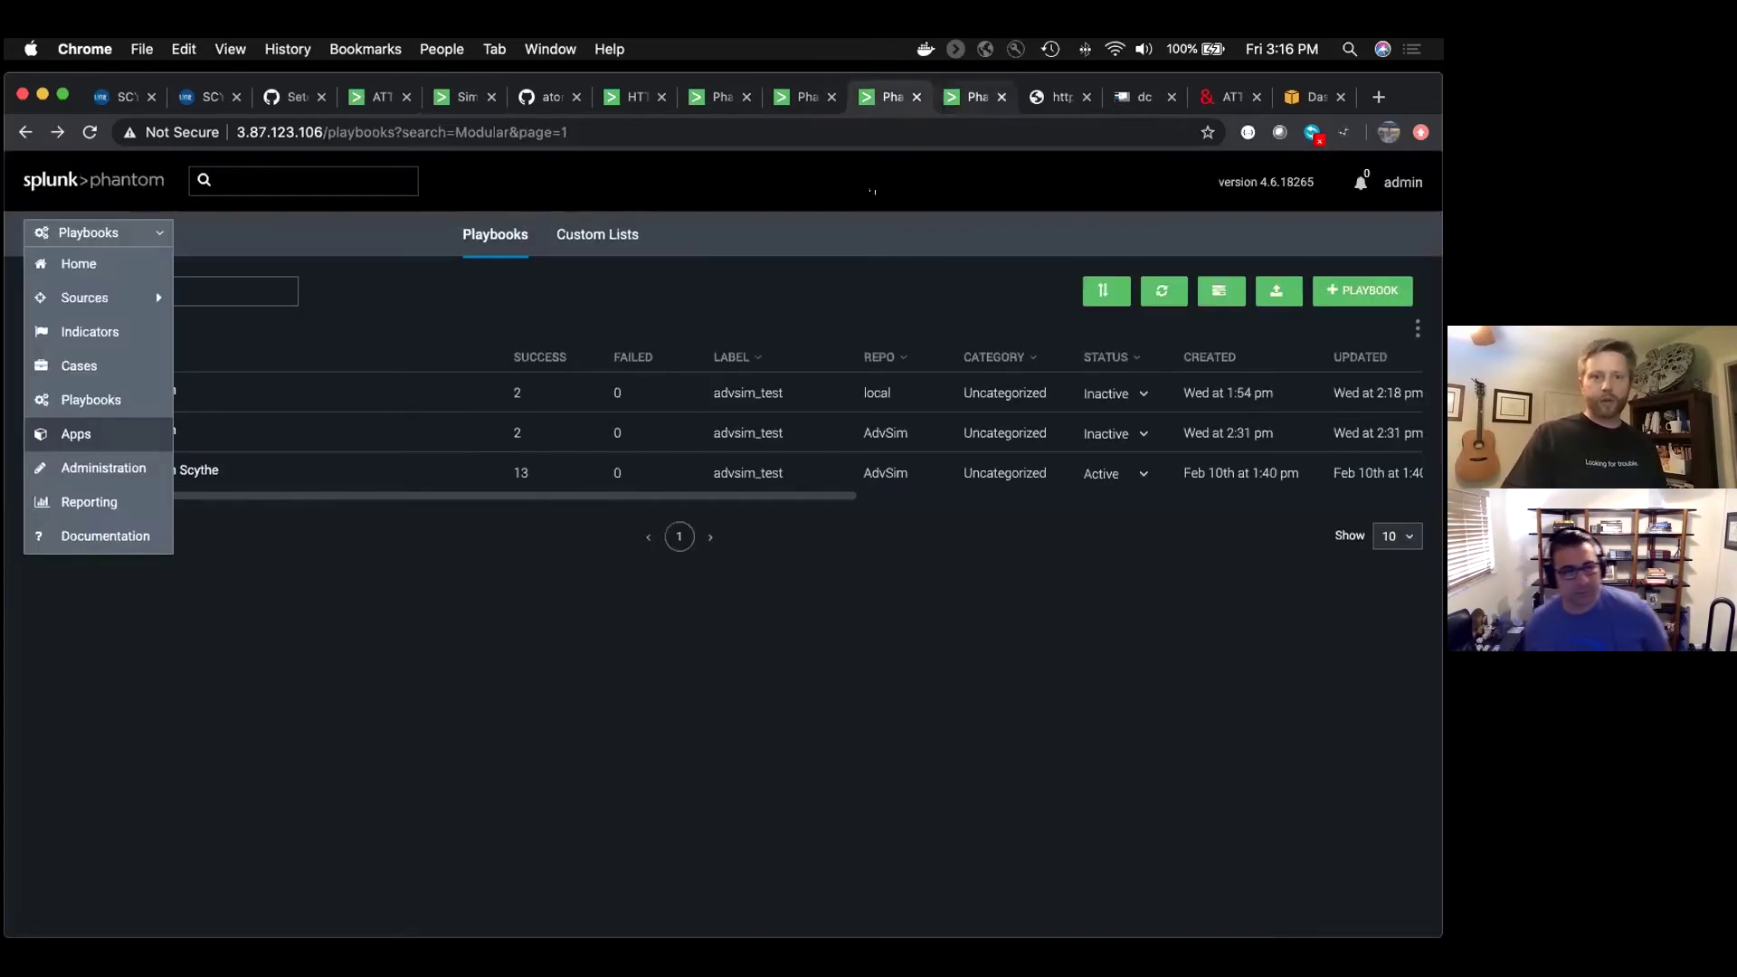
{"action": "key", "text": "ctrl+Tab"}
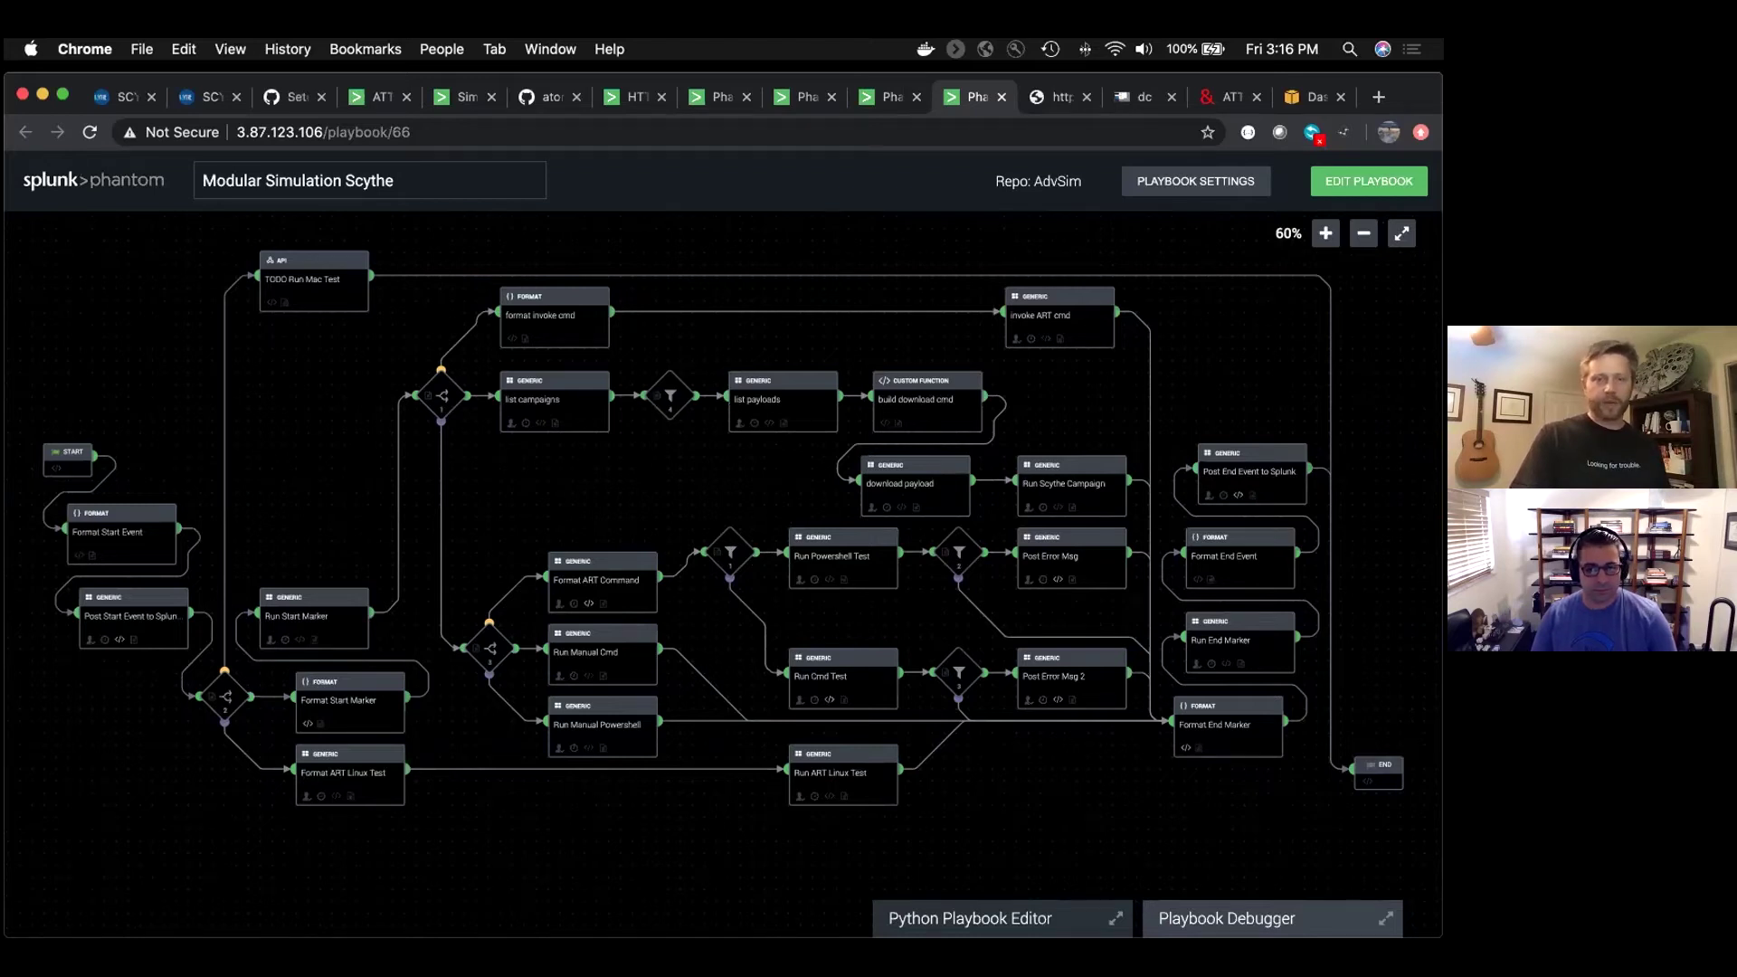
{"action": "left_click", "coordinate": [787, 99]}
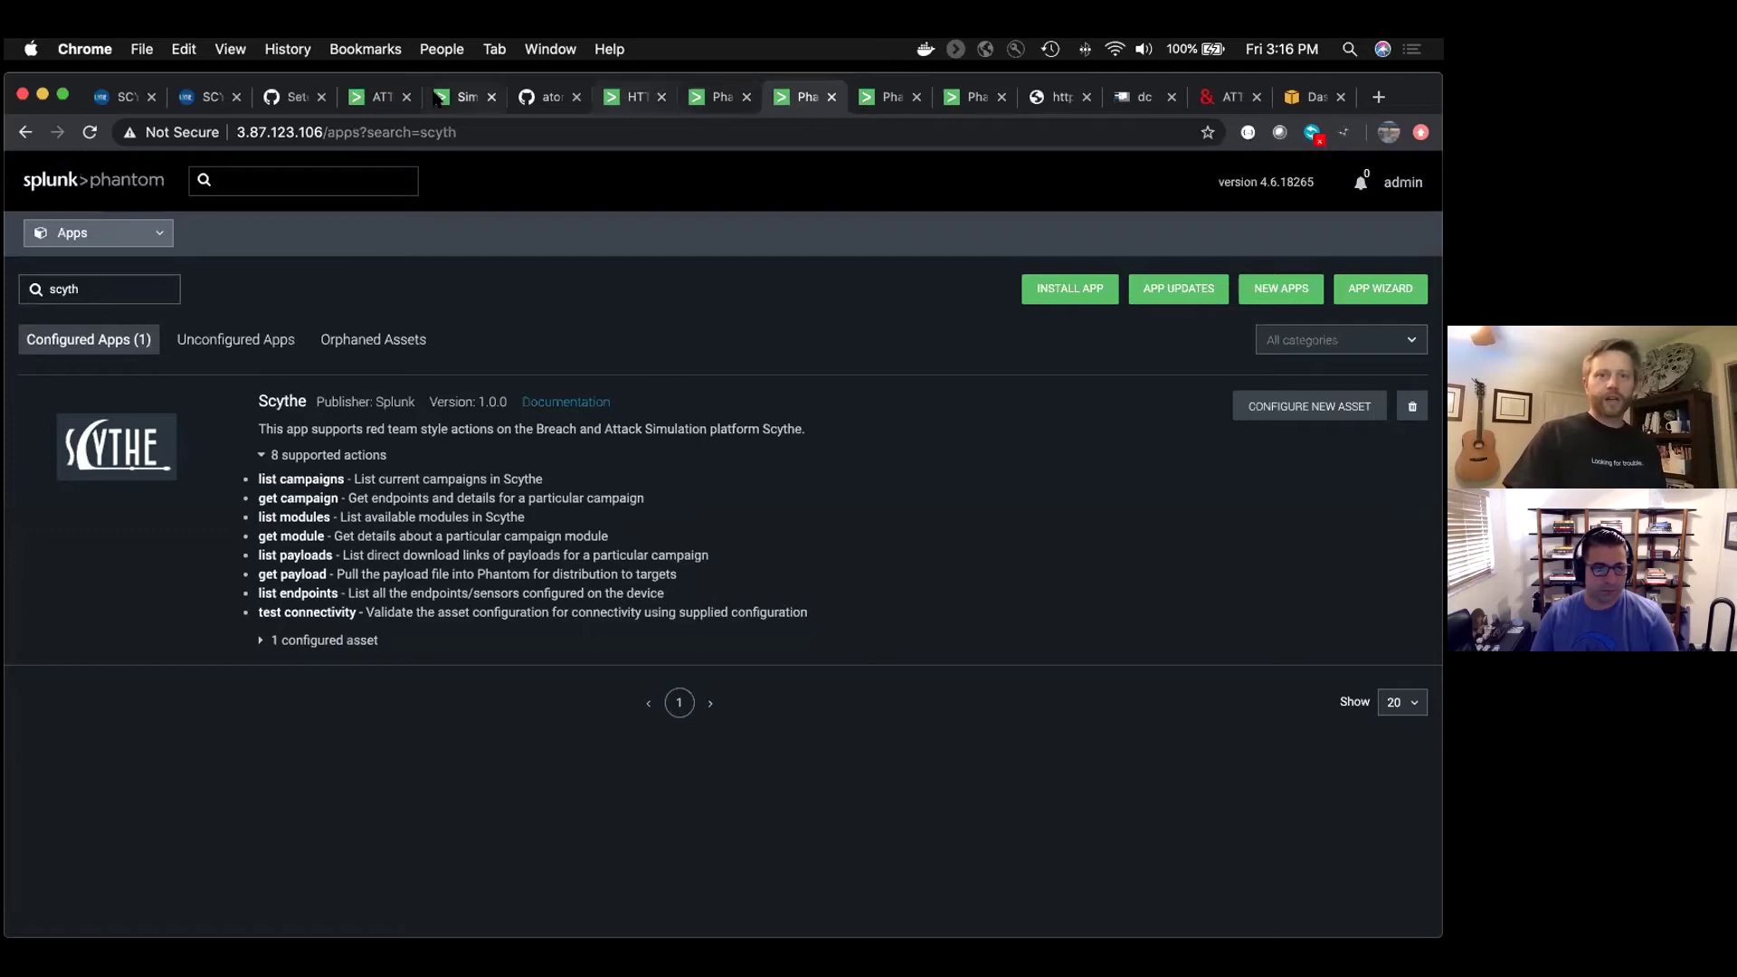
{"action": "left_click", "coordinate": [462, 97]}
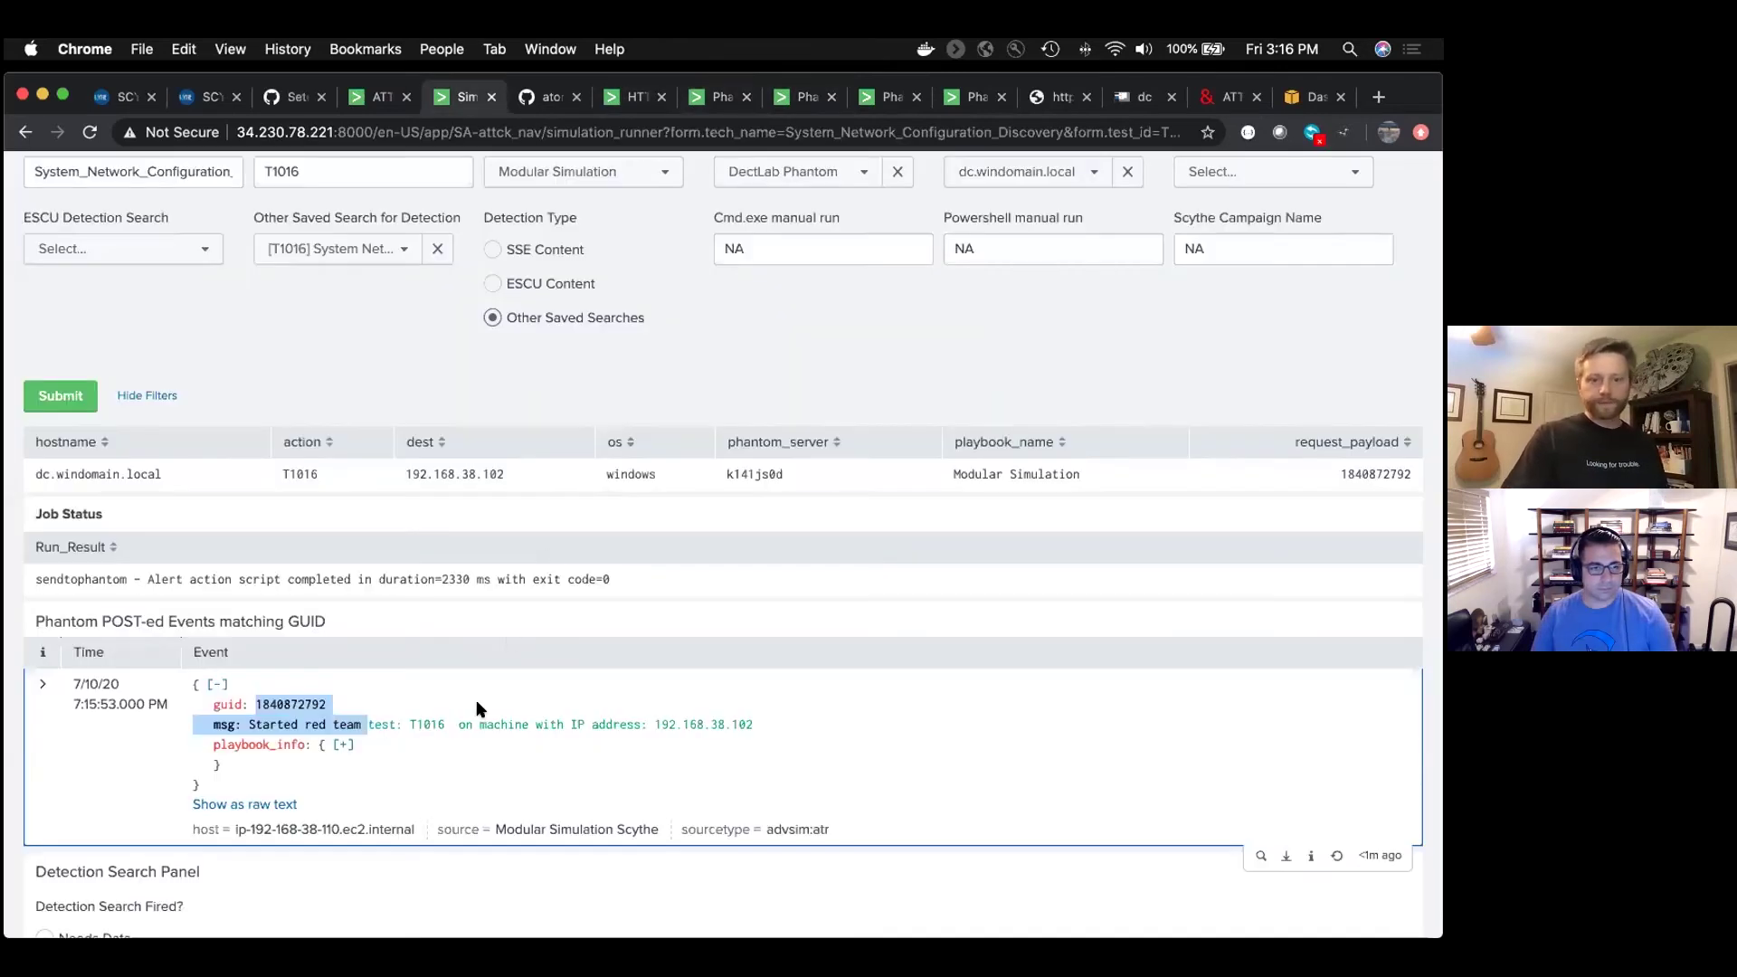
Refresh the Phantom POST-ed Events panel to list the T1016 start, cmd.exe error and finished events
{"action": "scroll", "coordinate": [476, 699], "scroll_direction": "down", "scroll_amount": 2}
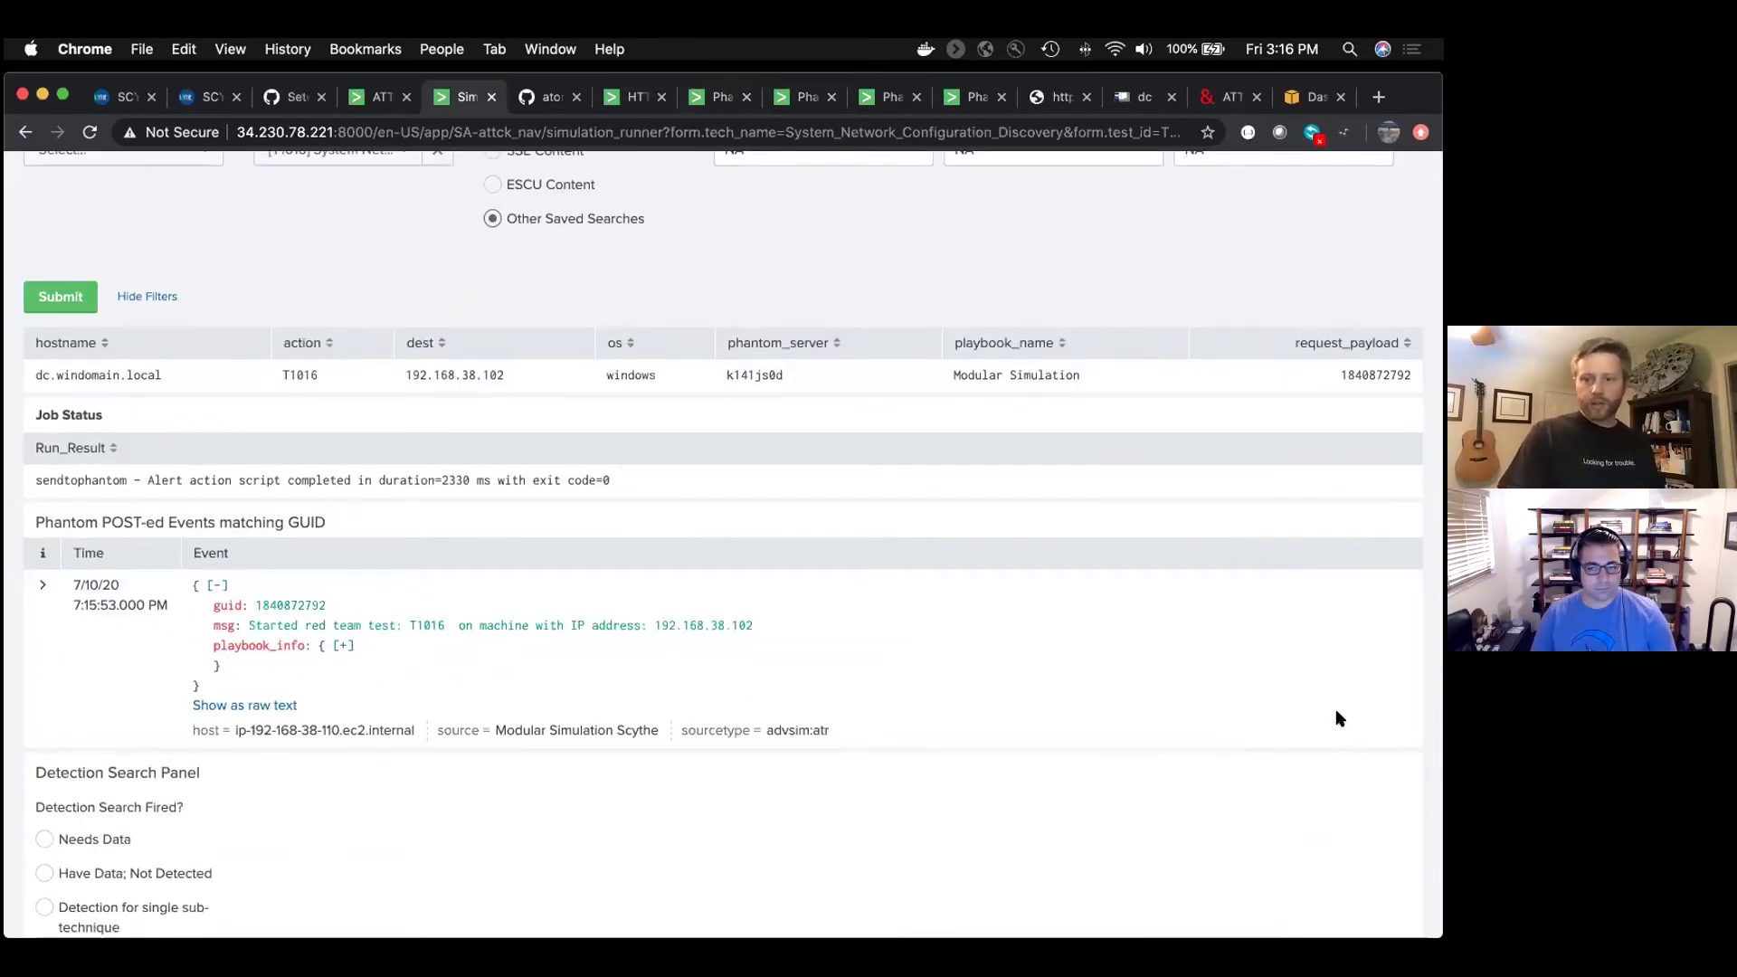
{"action": "left_click", "coordinate": [1337, 757]}
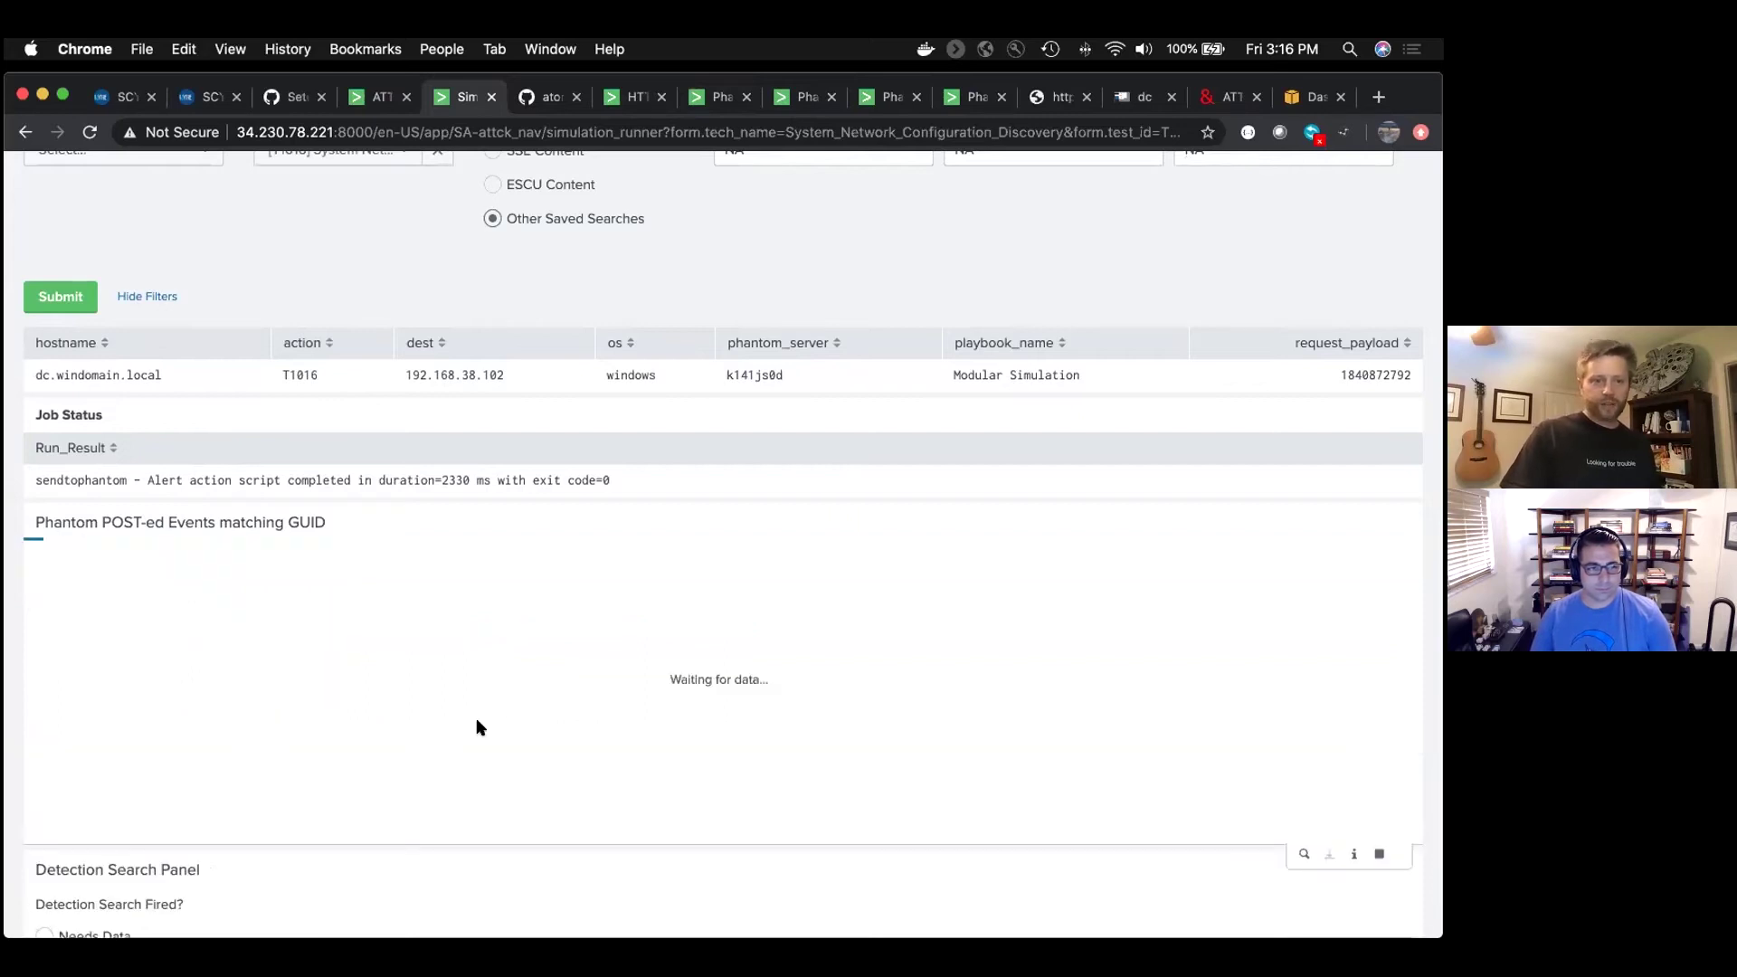
{"action": "scroll", "coordinate": [477, 724], "scroll_direction": "down", "scroll_amount": 3}
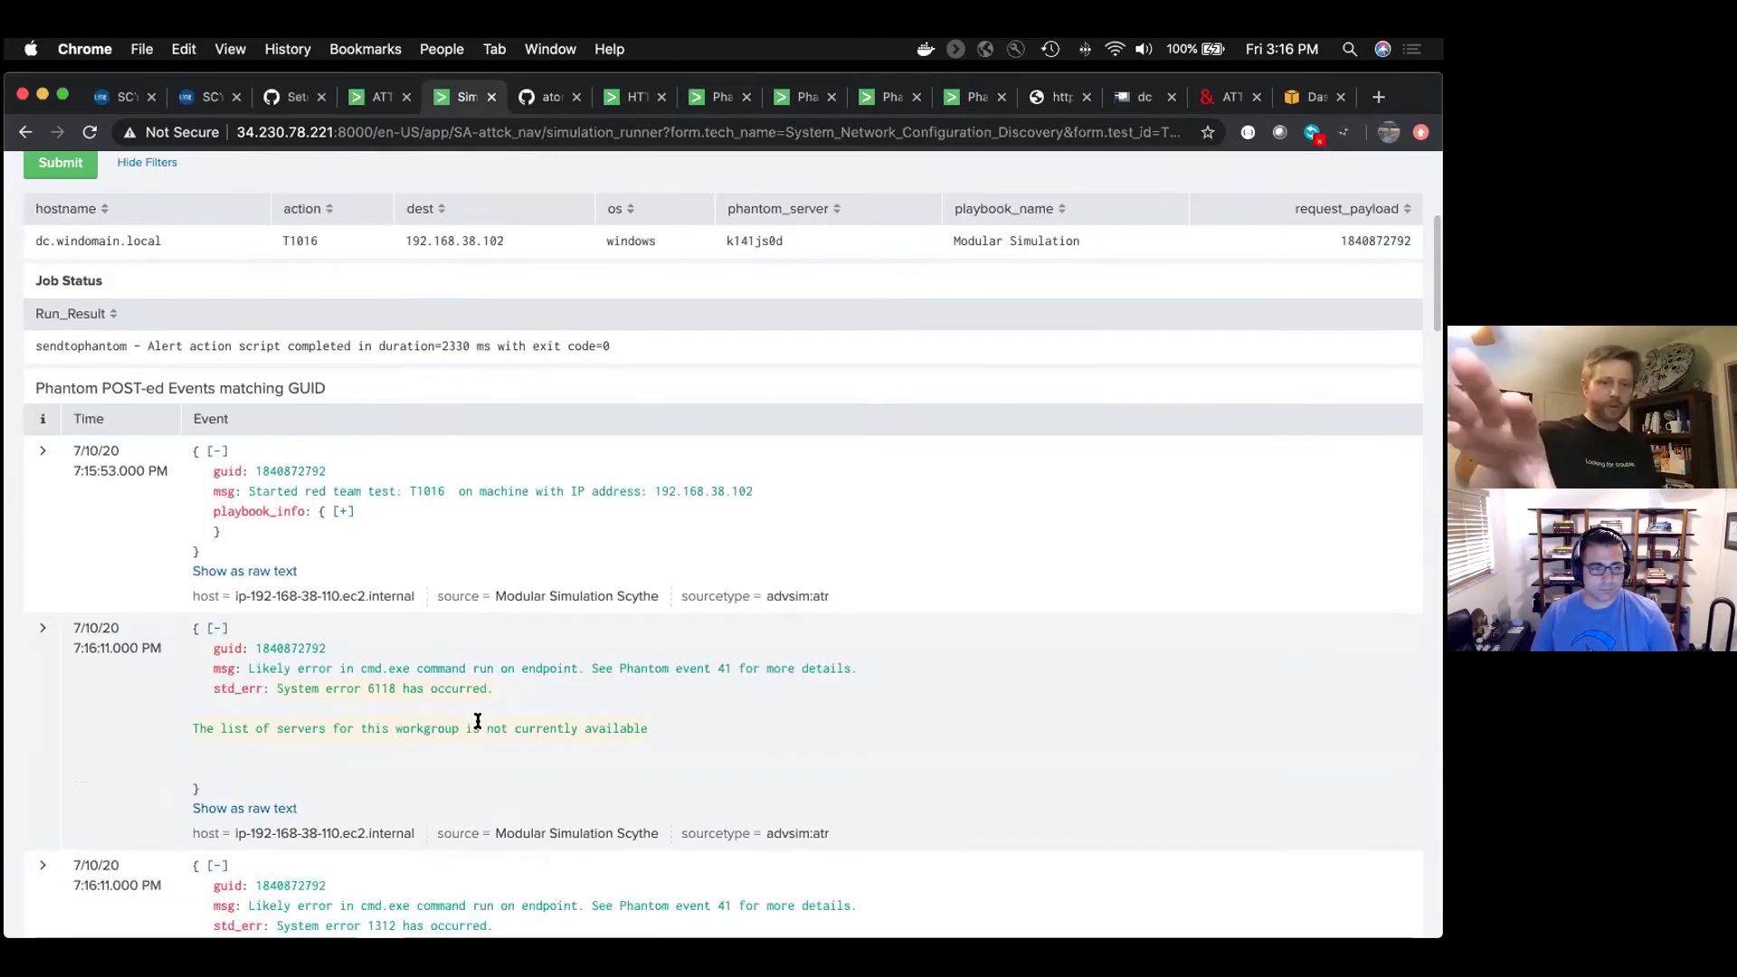
{"action": "scroll", "coordinate": [478, 721], "scroll_direction": "down", "scroll_amount": 8}
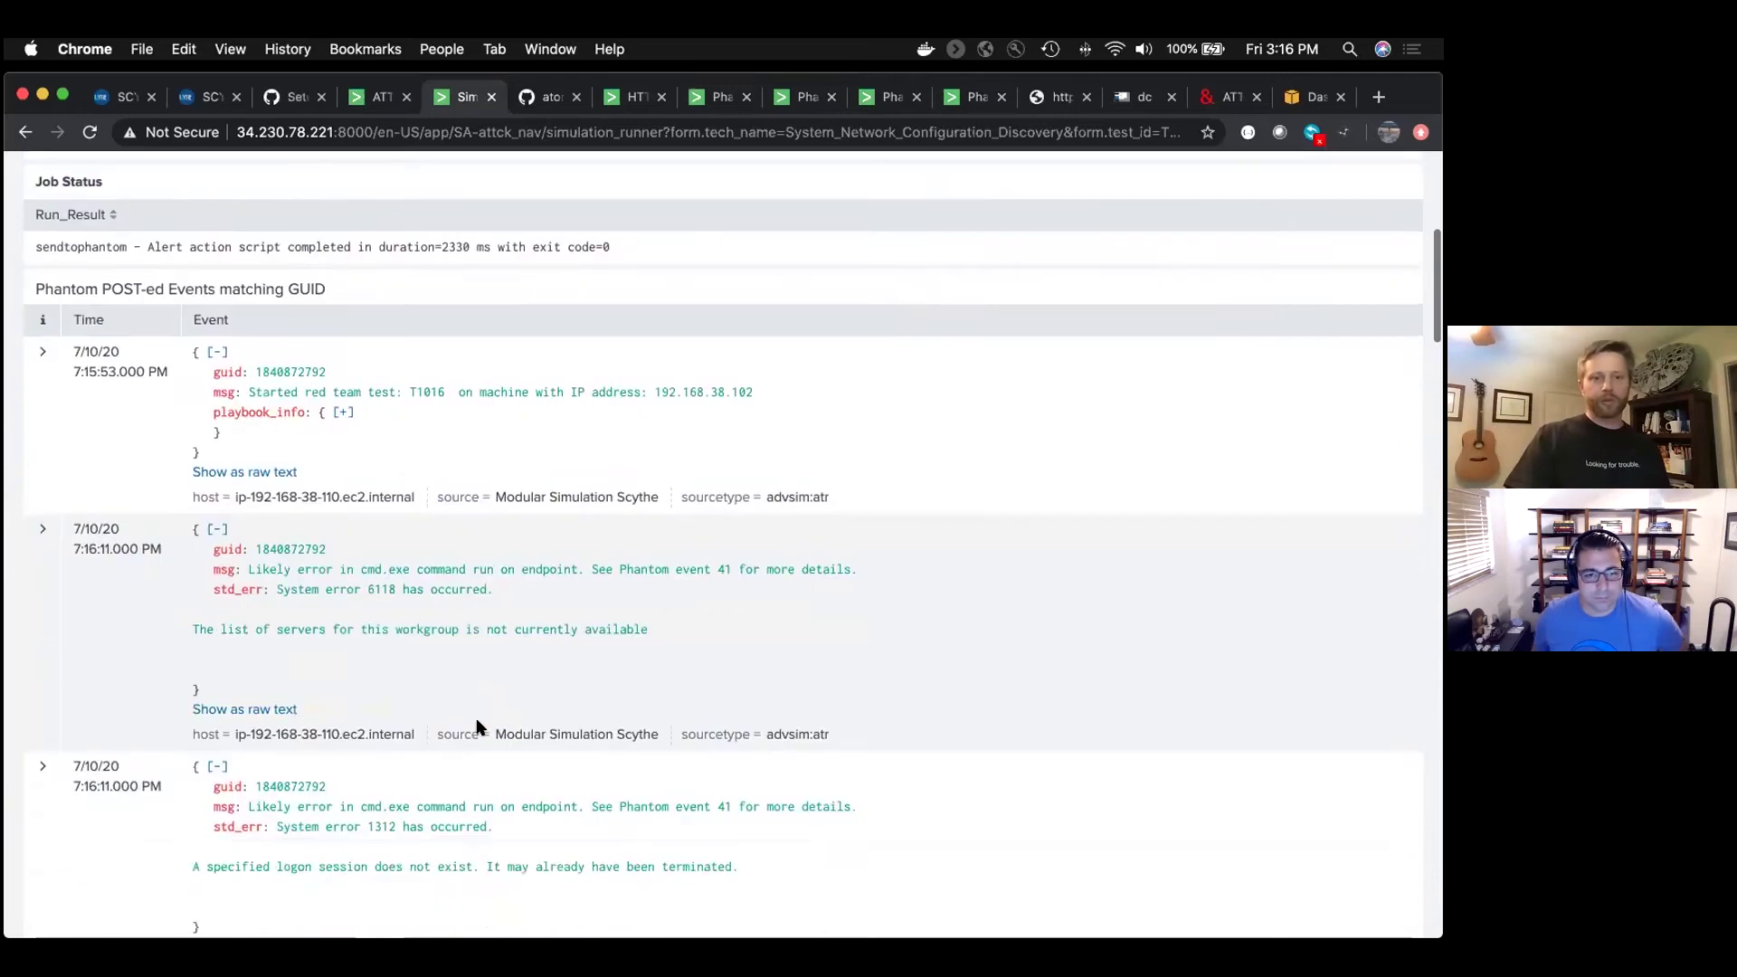
{"action": "scroll", "coordinate": [477, 724], "scroll_direction": "down", "scroll_amount": 4}
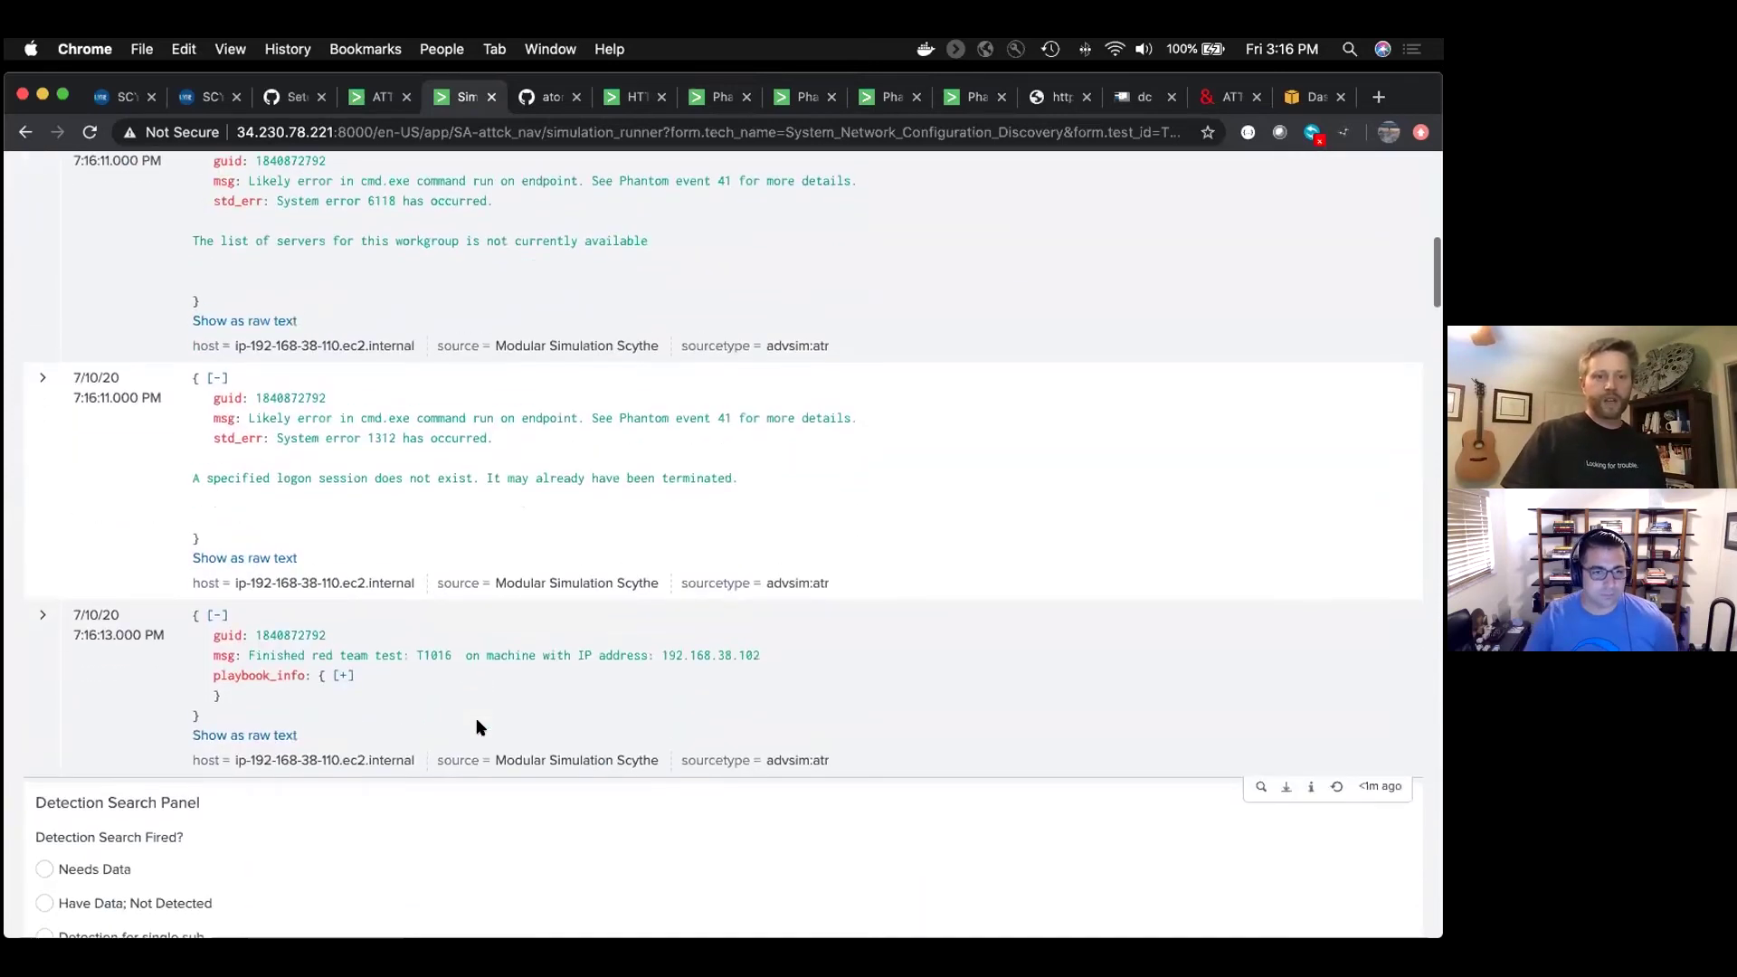
{"action": "scroll", "coordinate": [337, 582], "scroll_direction": "down", "scroll_amount": 2}
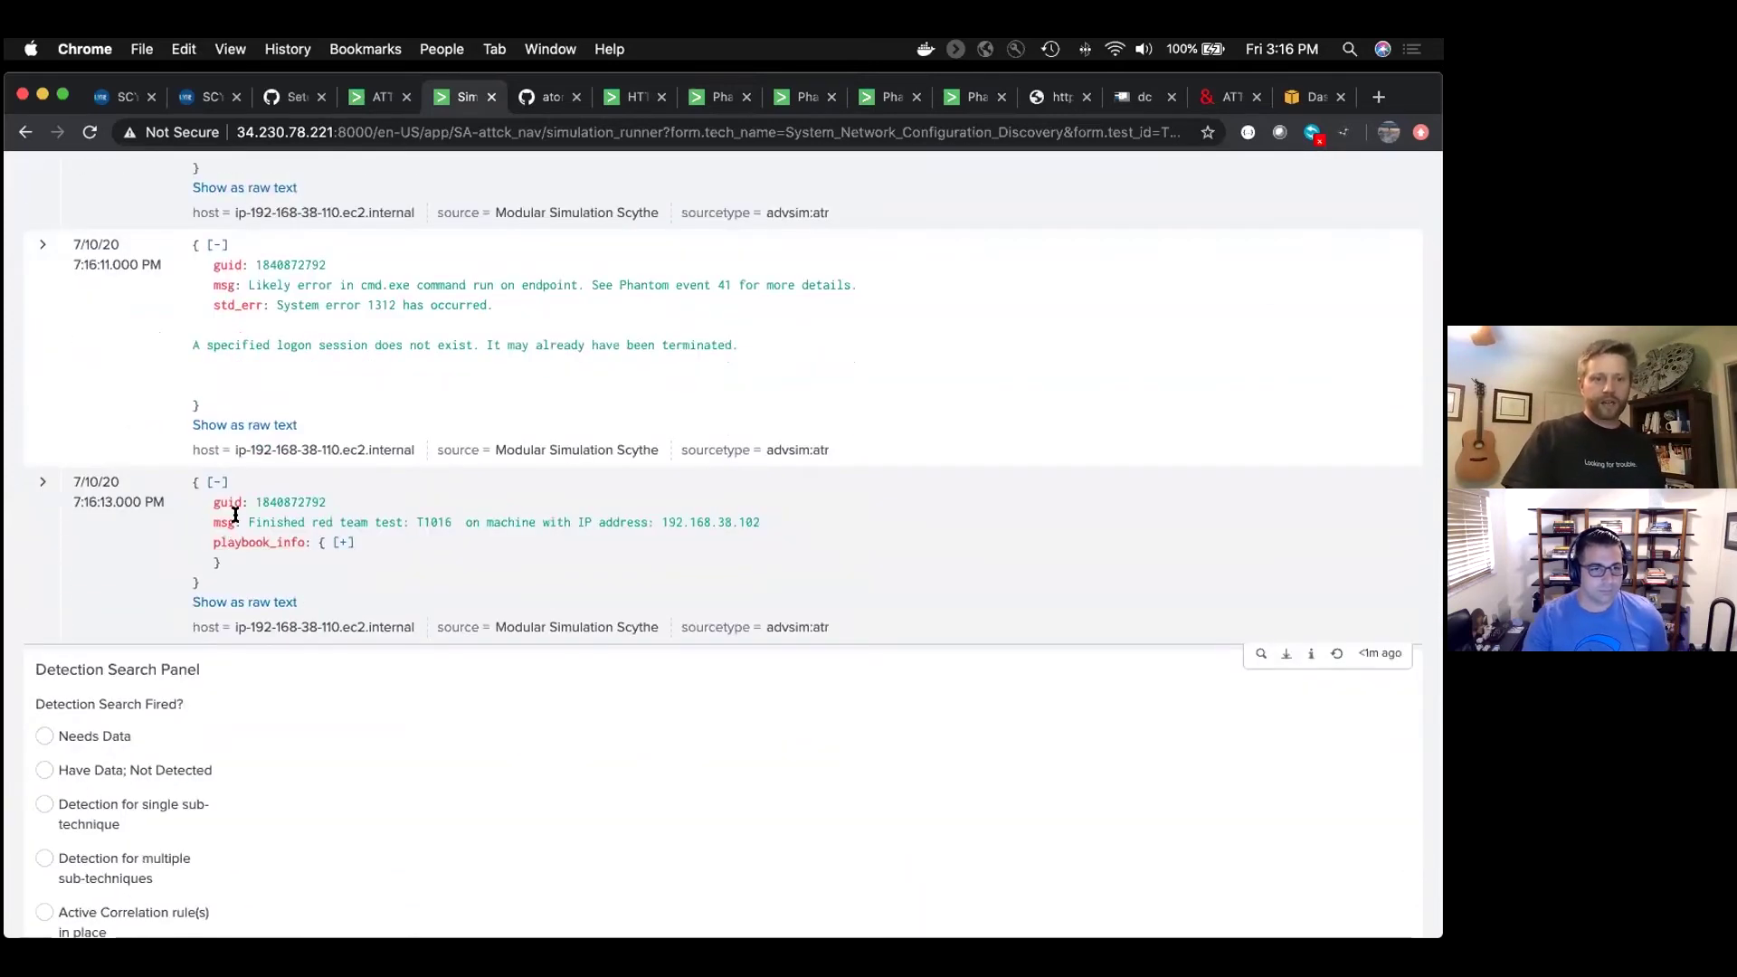
Select and inspect the detection search query in the detection results panel
{"action": "left_click", "coordinate": [303, 532]}
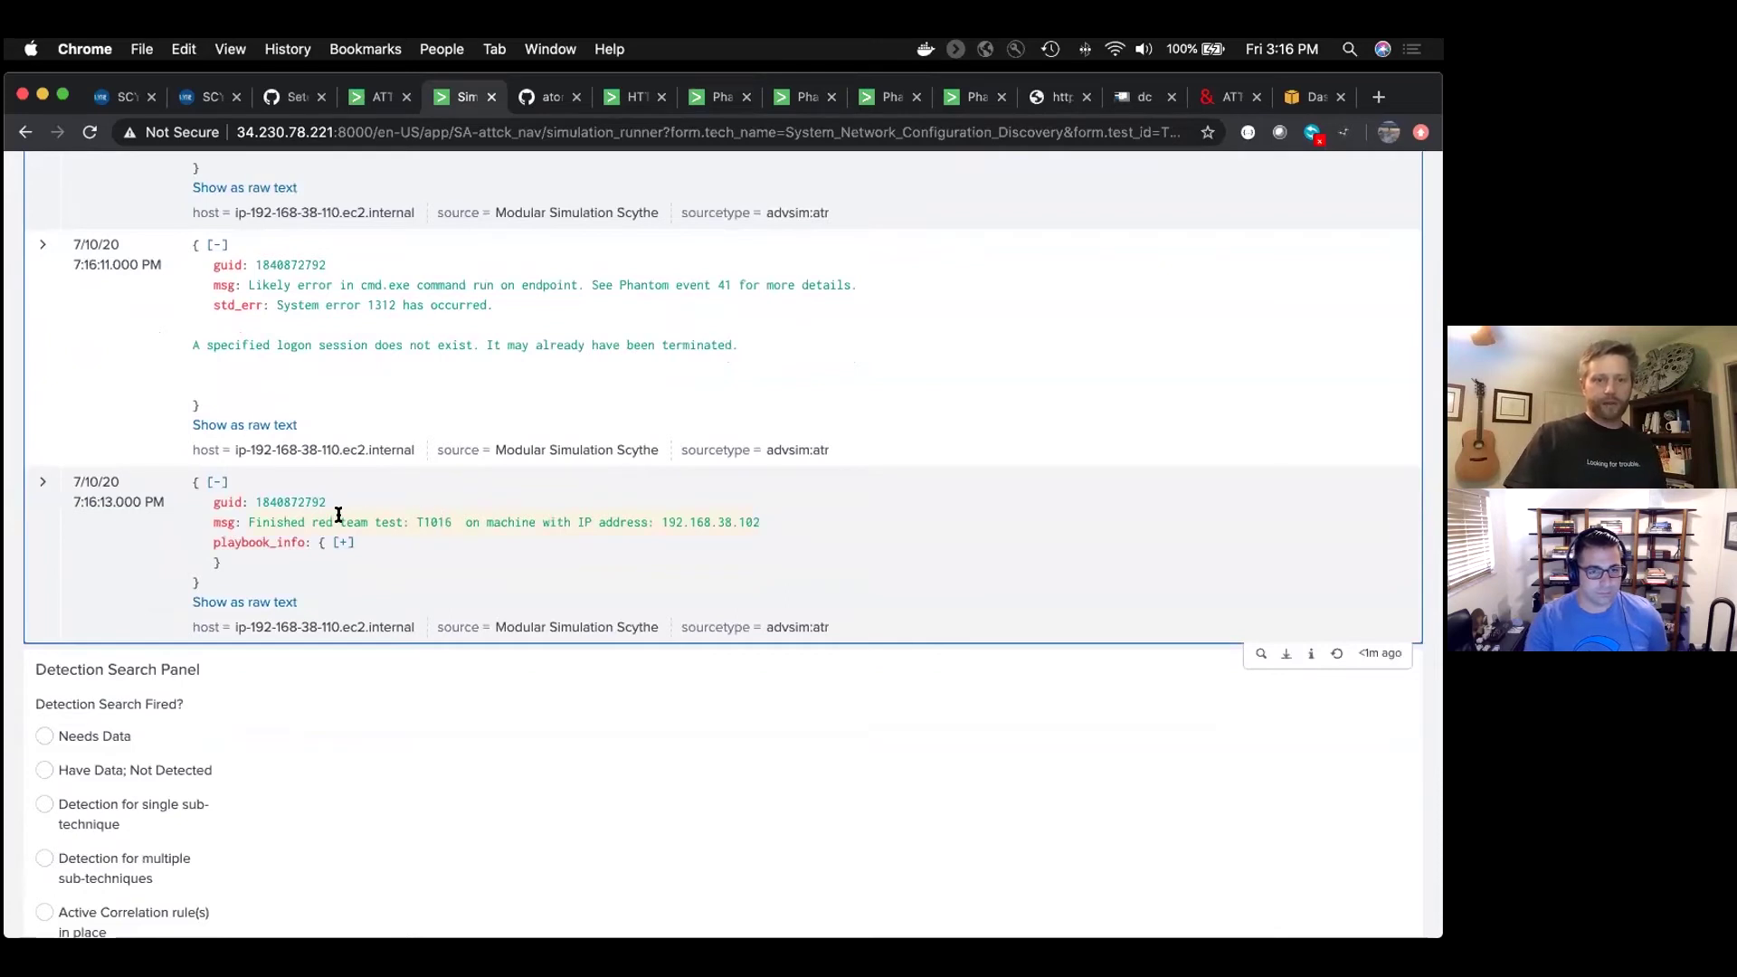
{"action": "scroll", "coordinate": [435, 555], "scroll_direction": "down", "scroll_amount": 10}
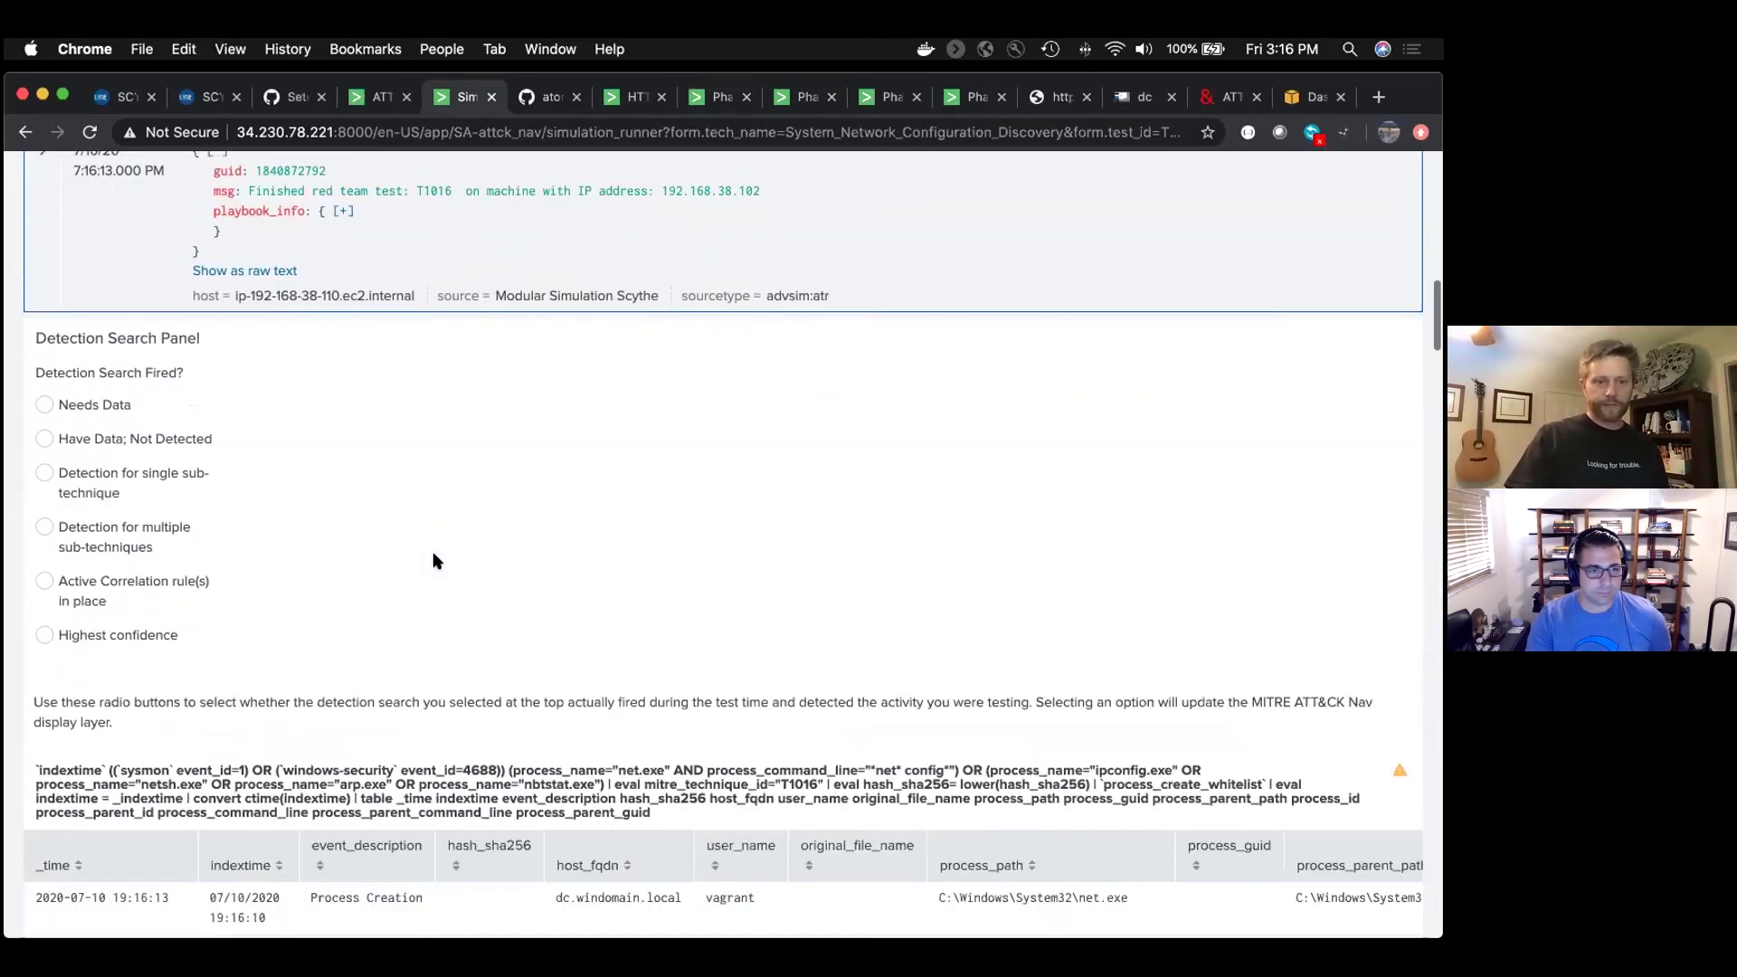
{"action": "scroll", "coordinate": [486, 709], "scroll_direction": "down", "scroll_amount": 2}
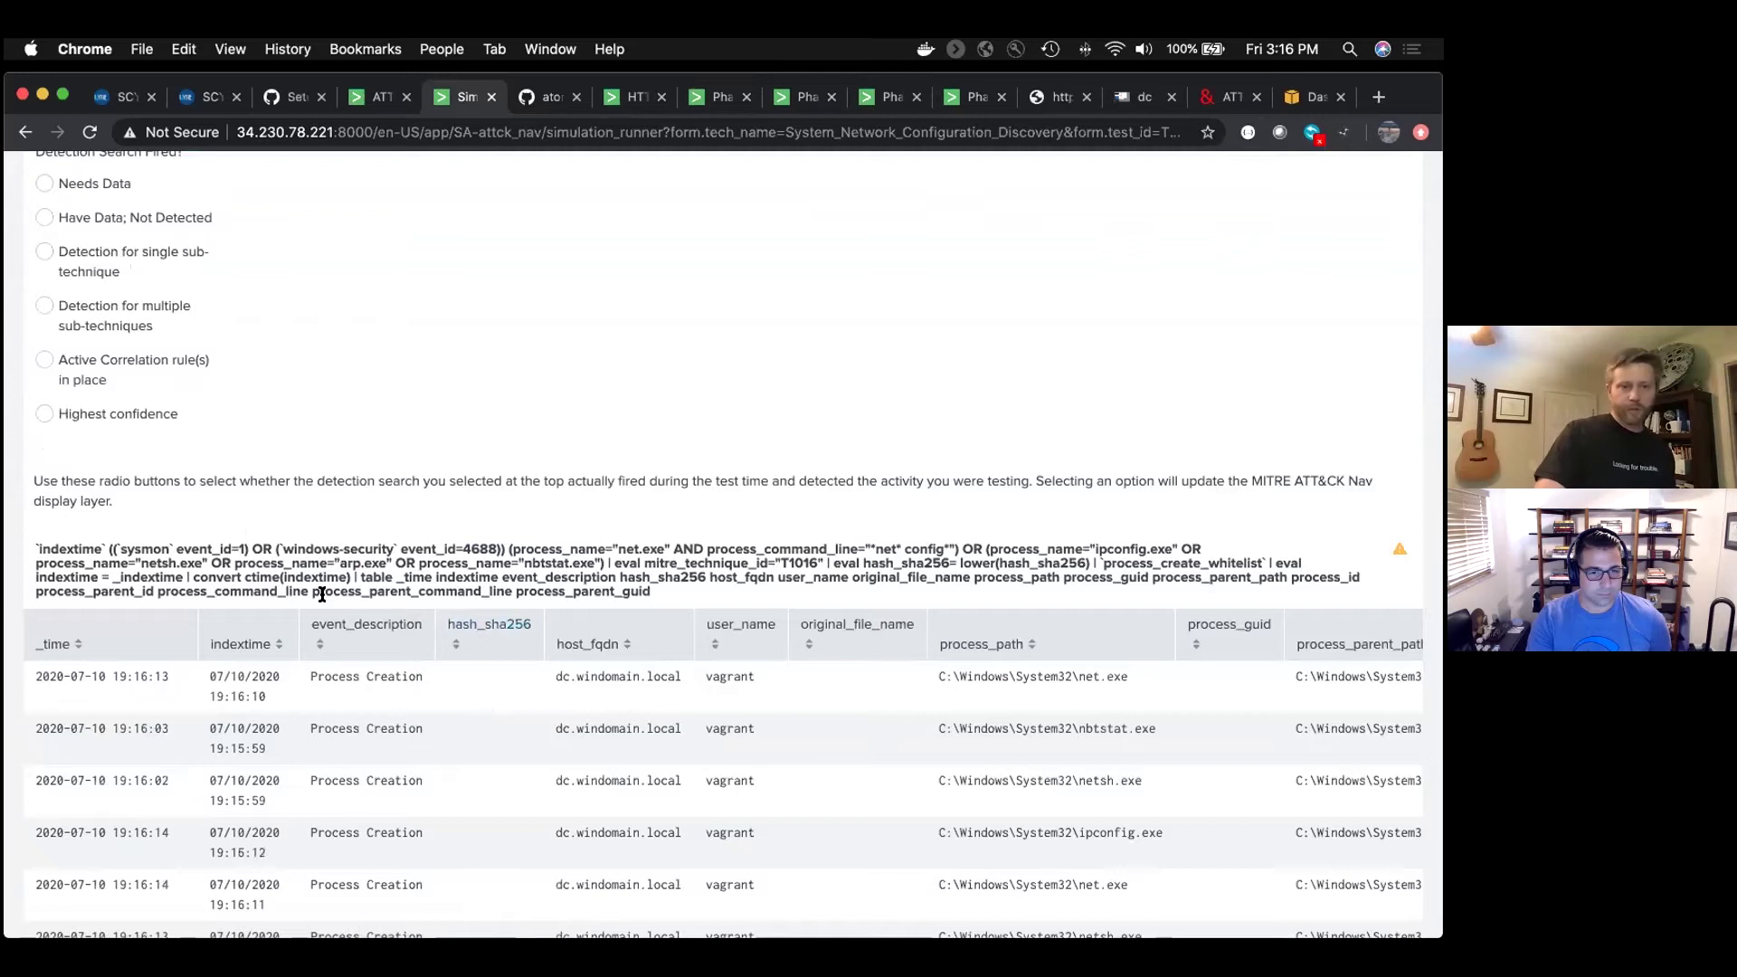
{"action": "left_click_drag", "start_coordinate": [208, 569], "coordinate": [238, 575]}
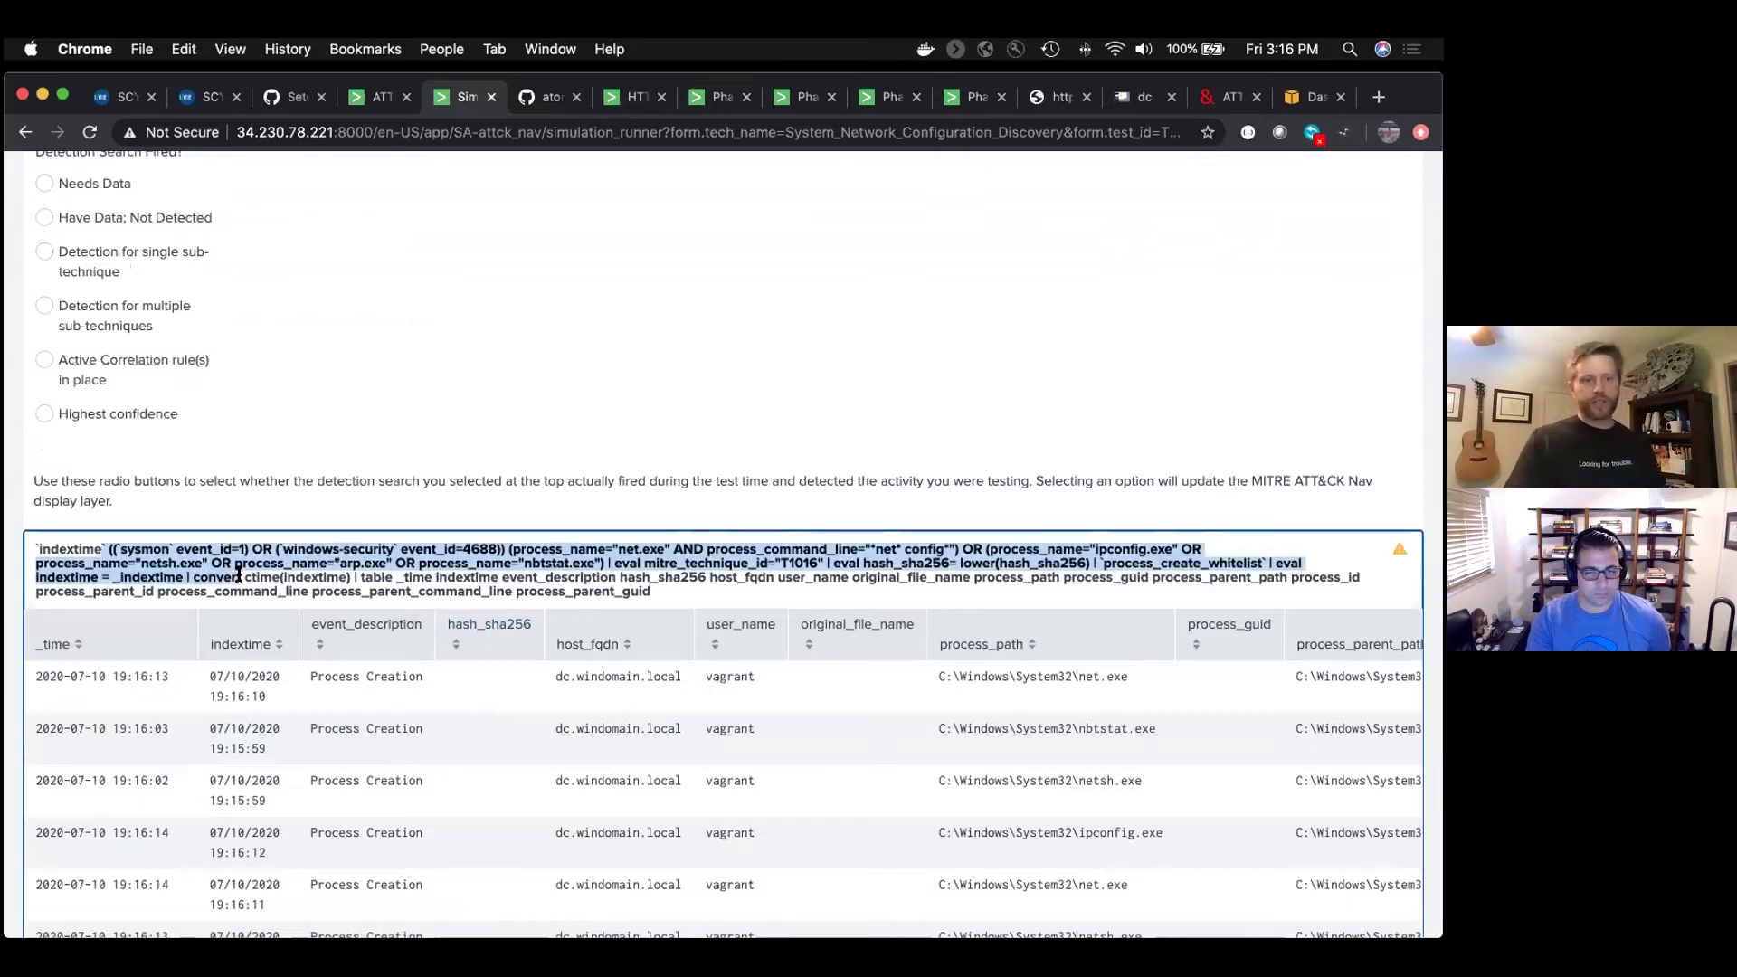
{"action": "left_click", "coordinate": [65, 544]}
{"action": "left_click_drag", "start_coordinate": [71, 544], "coordinate": [635, 612]}
{"action": "scroll", "coordinate": [632, 762], "scroll_direction": "down", "scroll_amount": 1}
{"action": "scroll", "coordinate": [632, 762], "scroll_direction": "down", "scroll_amount": 1}
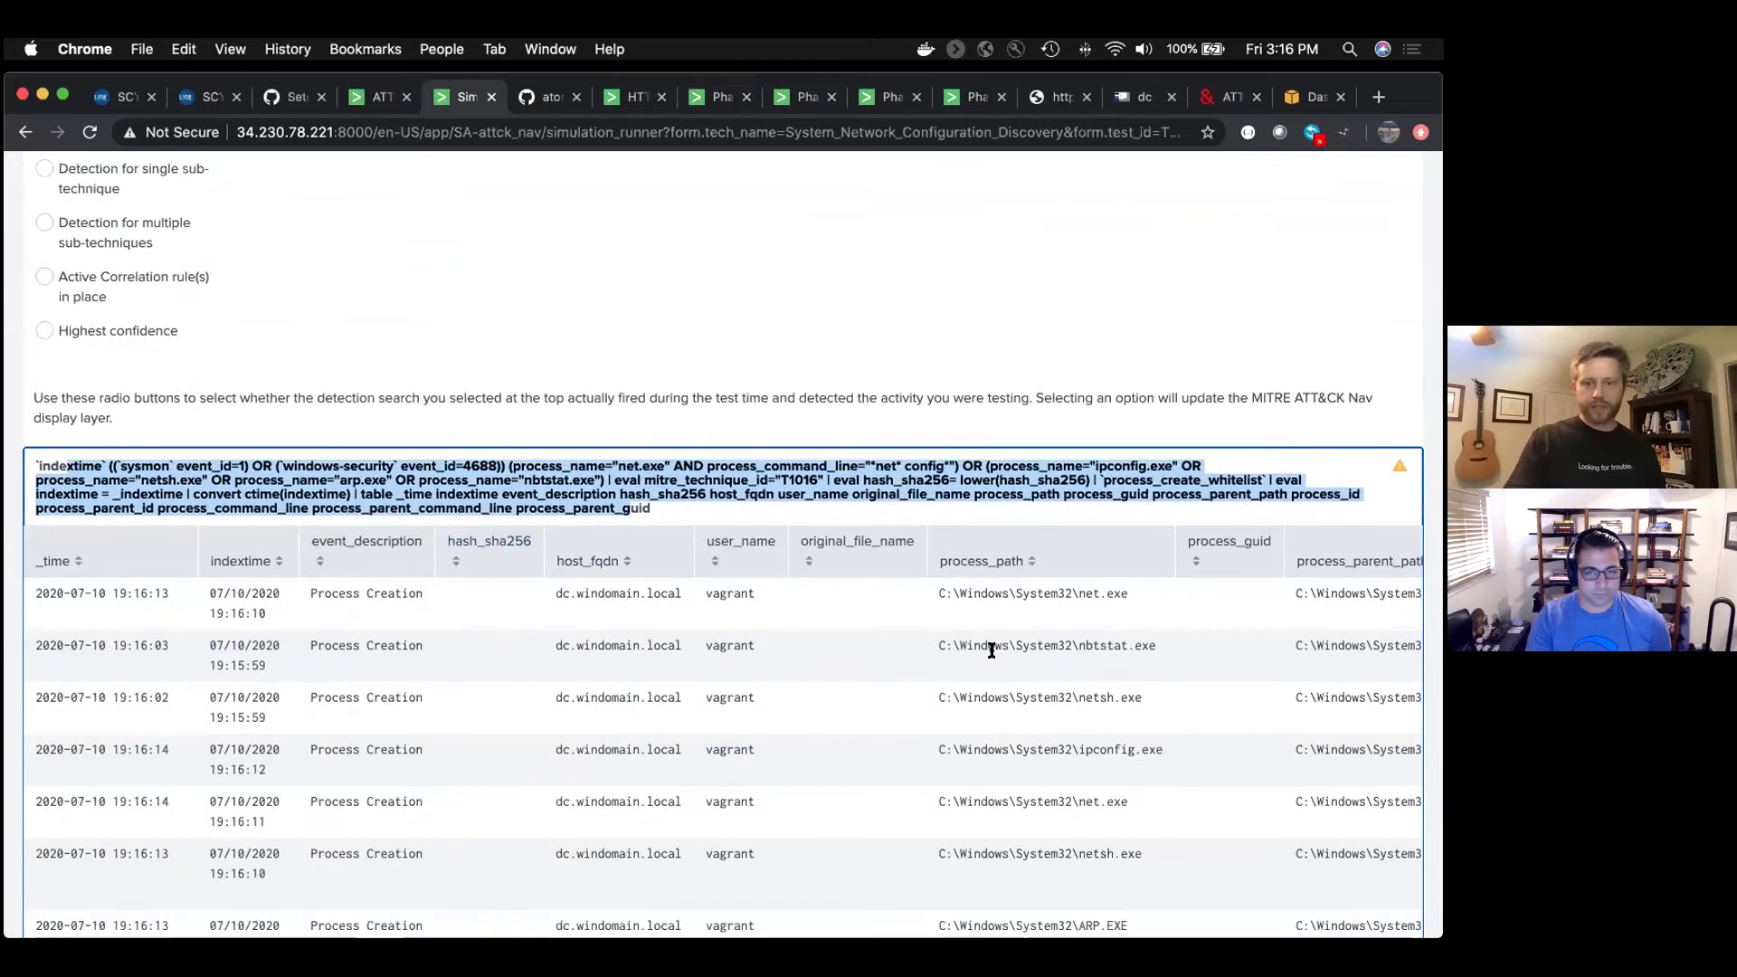
{"action": "scroll", "coordinate": [1055, 690], "scroll_direction": "right", "scroll_amount": 3}
{"action": "scroll", "coordinate": [1043, 690], "scroll_direction": "down", "scroll_amount": 2}
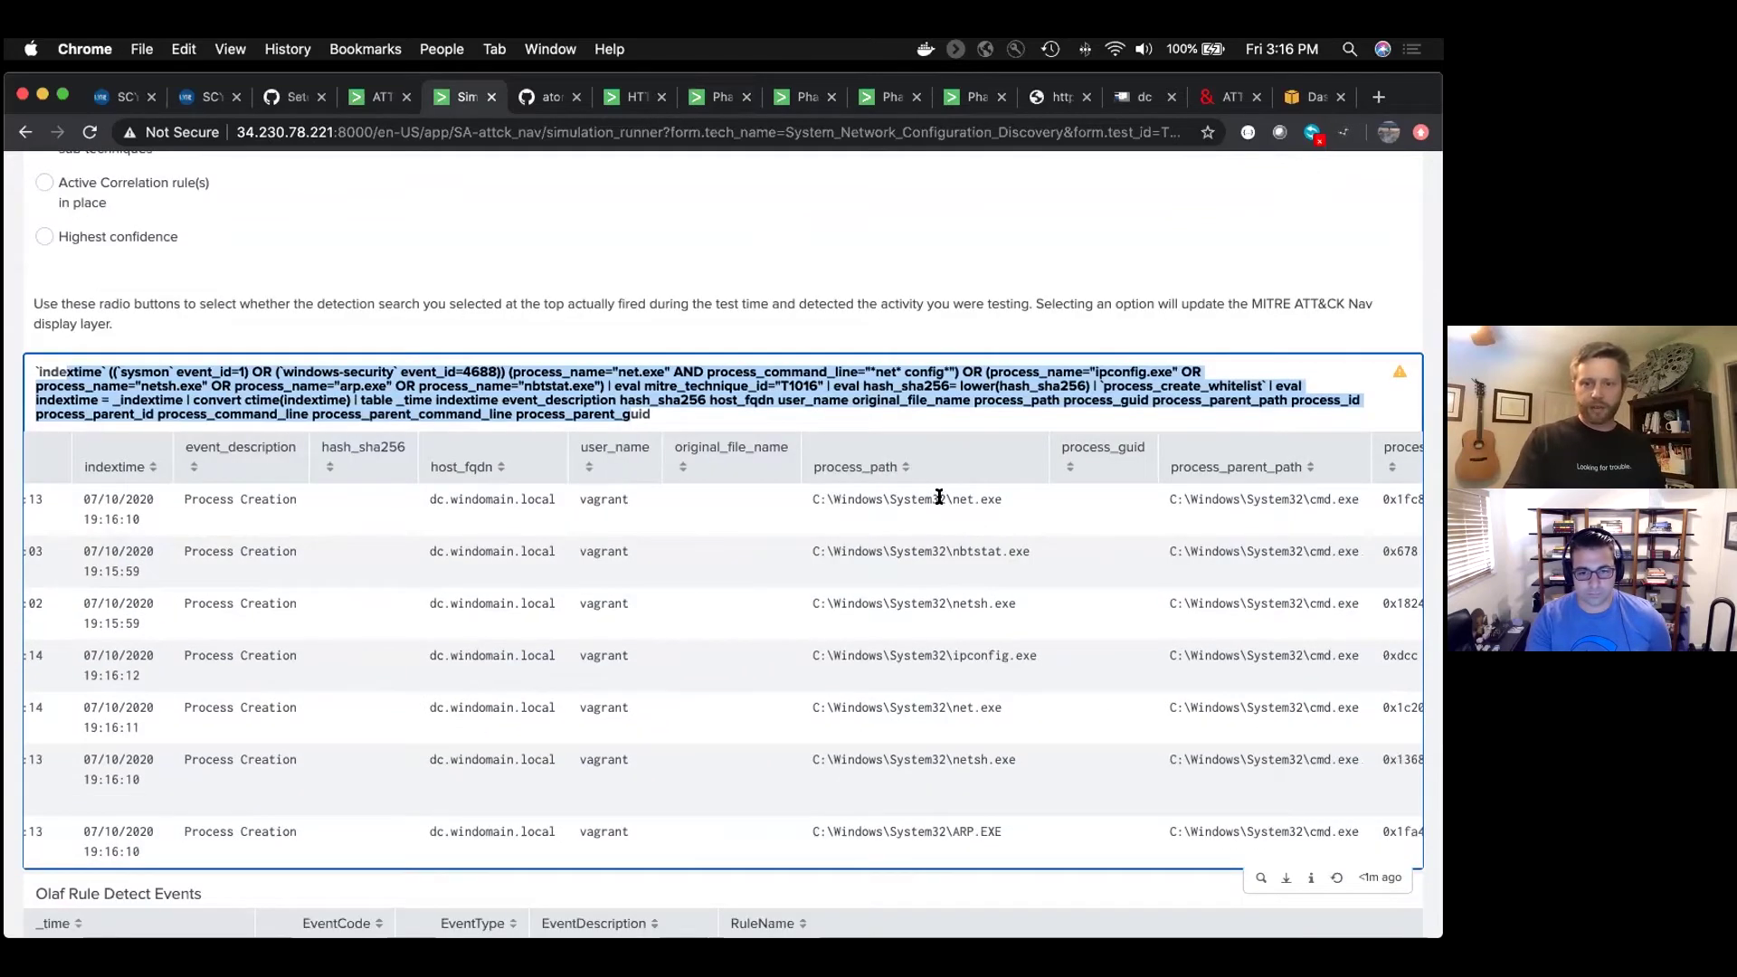
{"action": "left_click", "coordinate": [995, 639]}
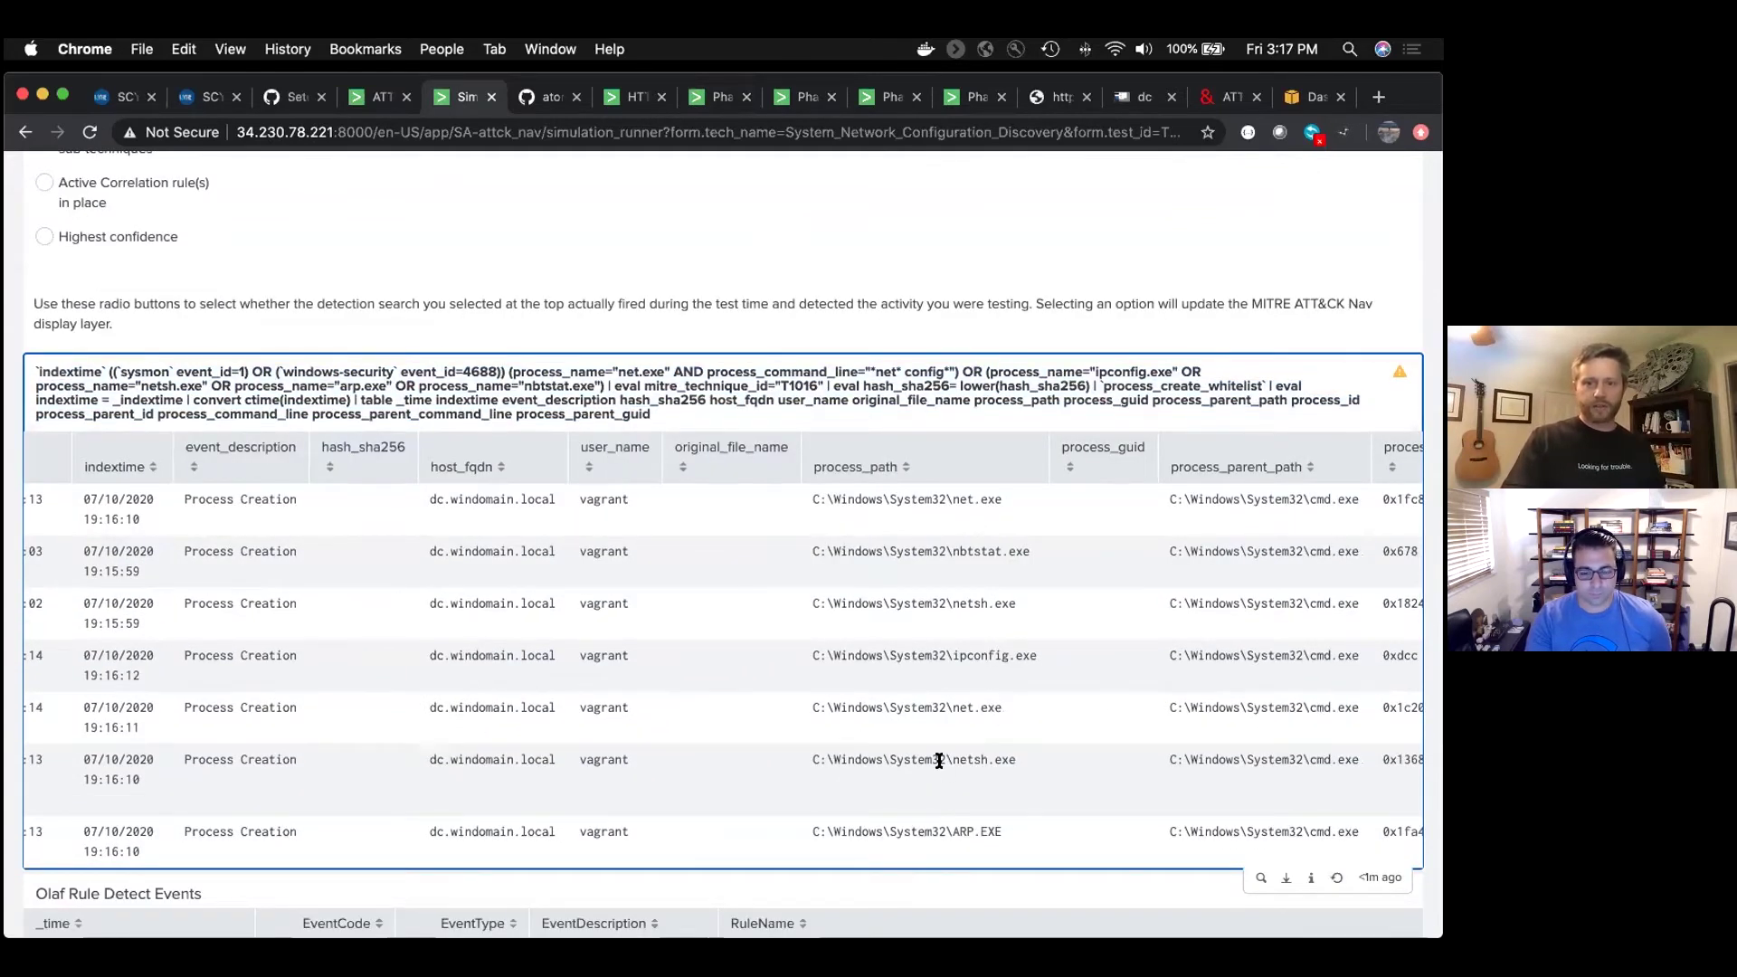
Scroll through the Sysmon, PowerShell, cmd.exe and Scythe event tables
{"action": "scroll", "coordinate": [939, 760], "scroll_direction": "down", "scroll_amount": 7}
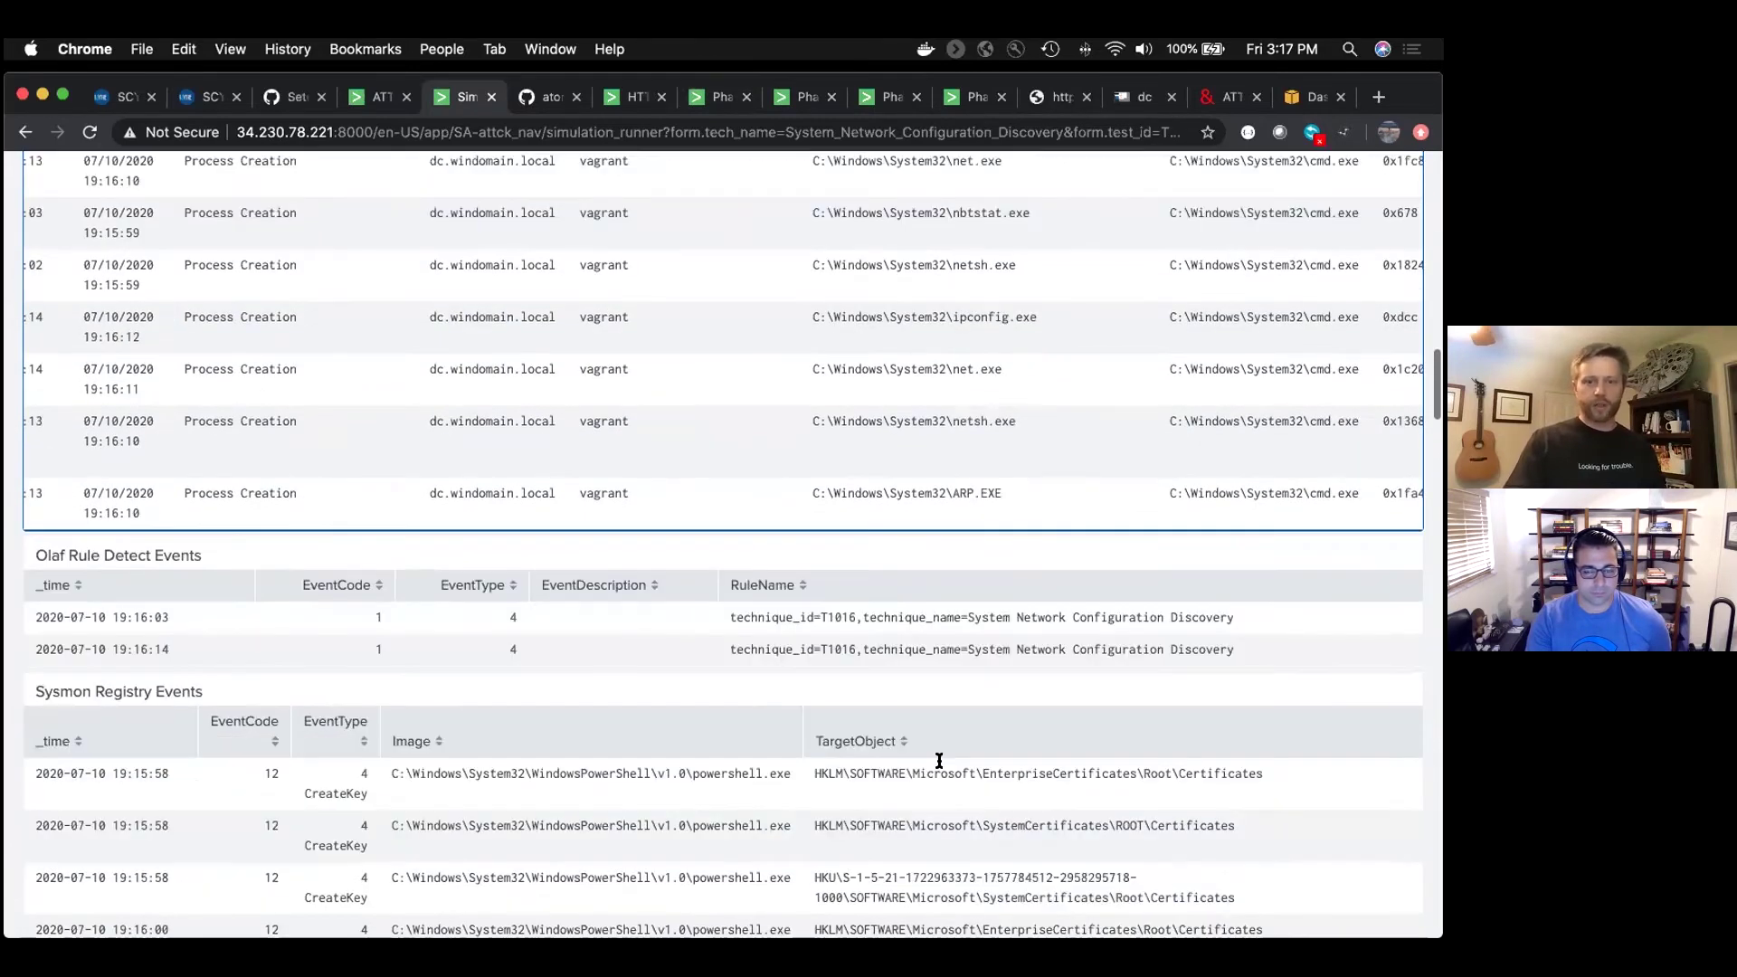
{"action": "scroll", "coordinate": [939, 760], "scroll_direction": "down", "scroll_amount": 3}
{"action": "scroll", "coordinate": [523, 724], "scroll_direction": "down", "scroll_amount": 7}
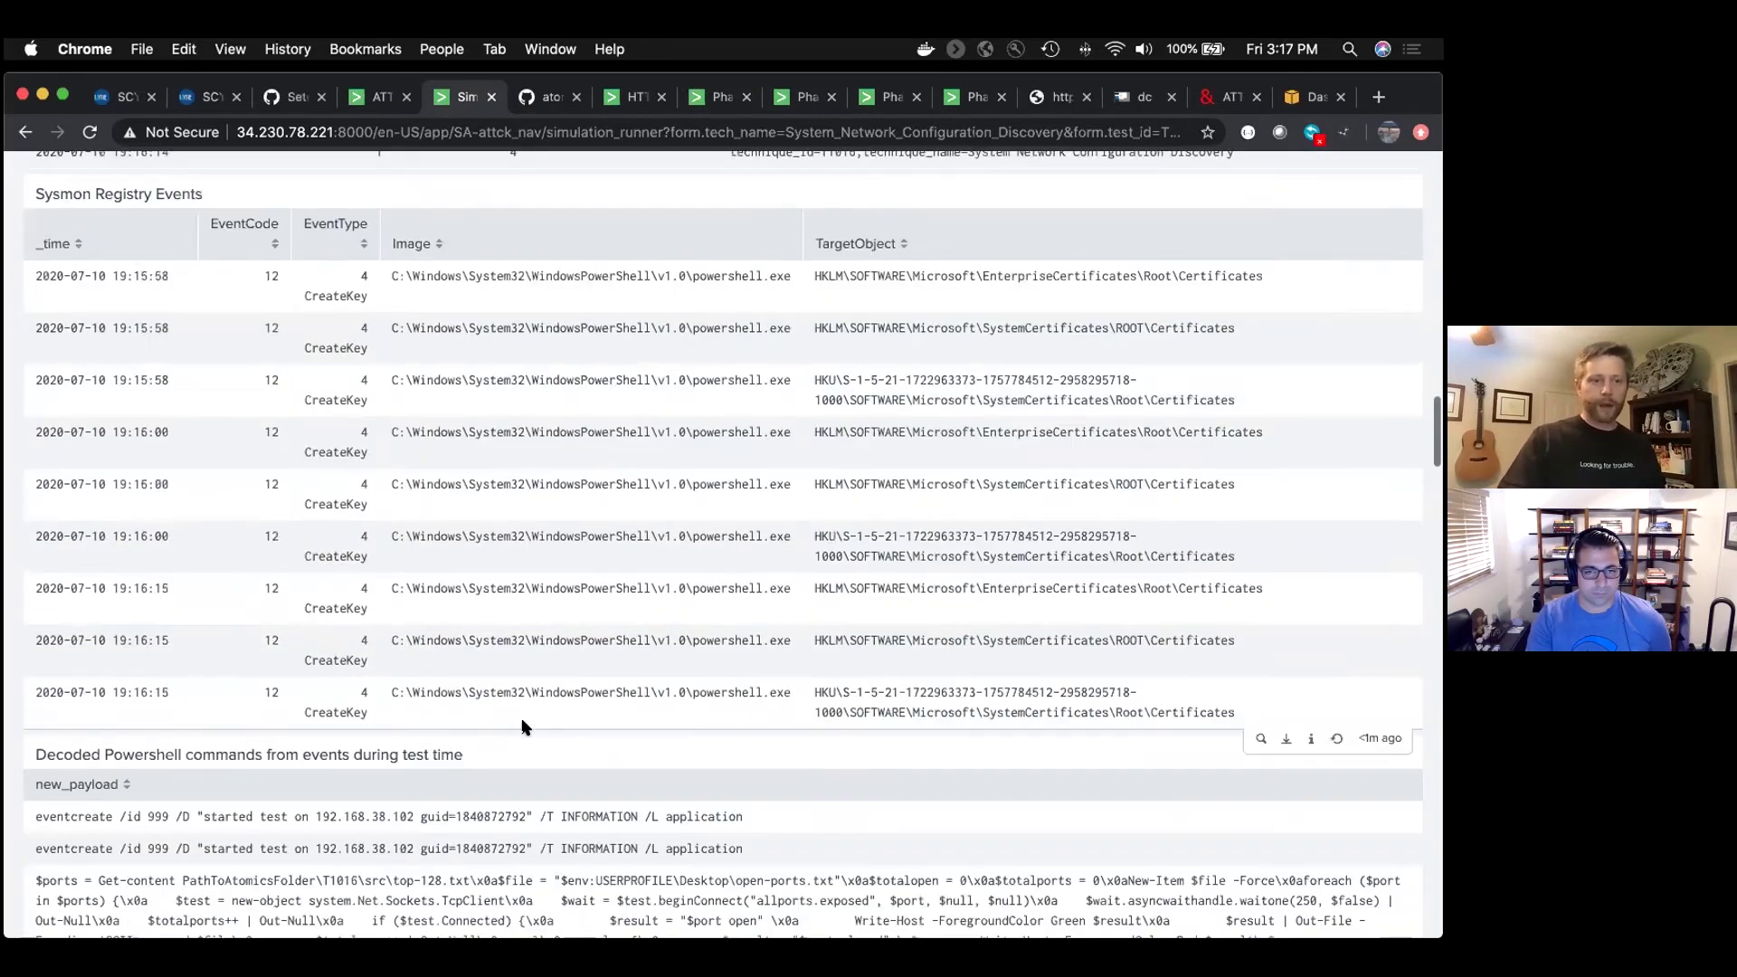
{"action": "scroll", "coordinate": [523, 726], "scroll_direction": "down", "scroll_amount": 14}
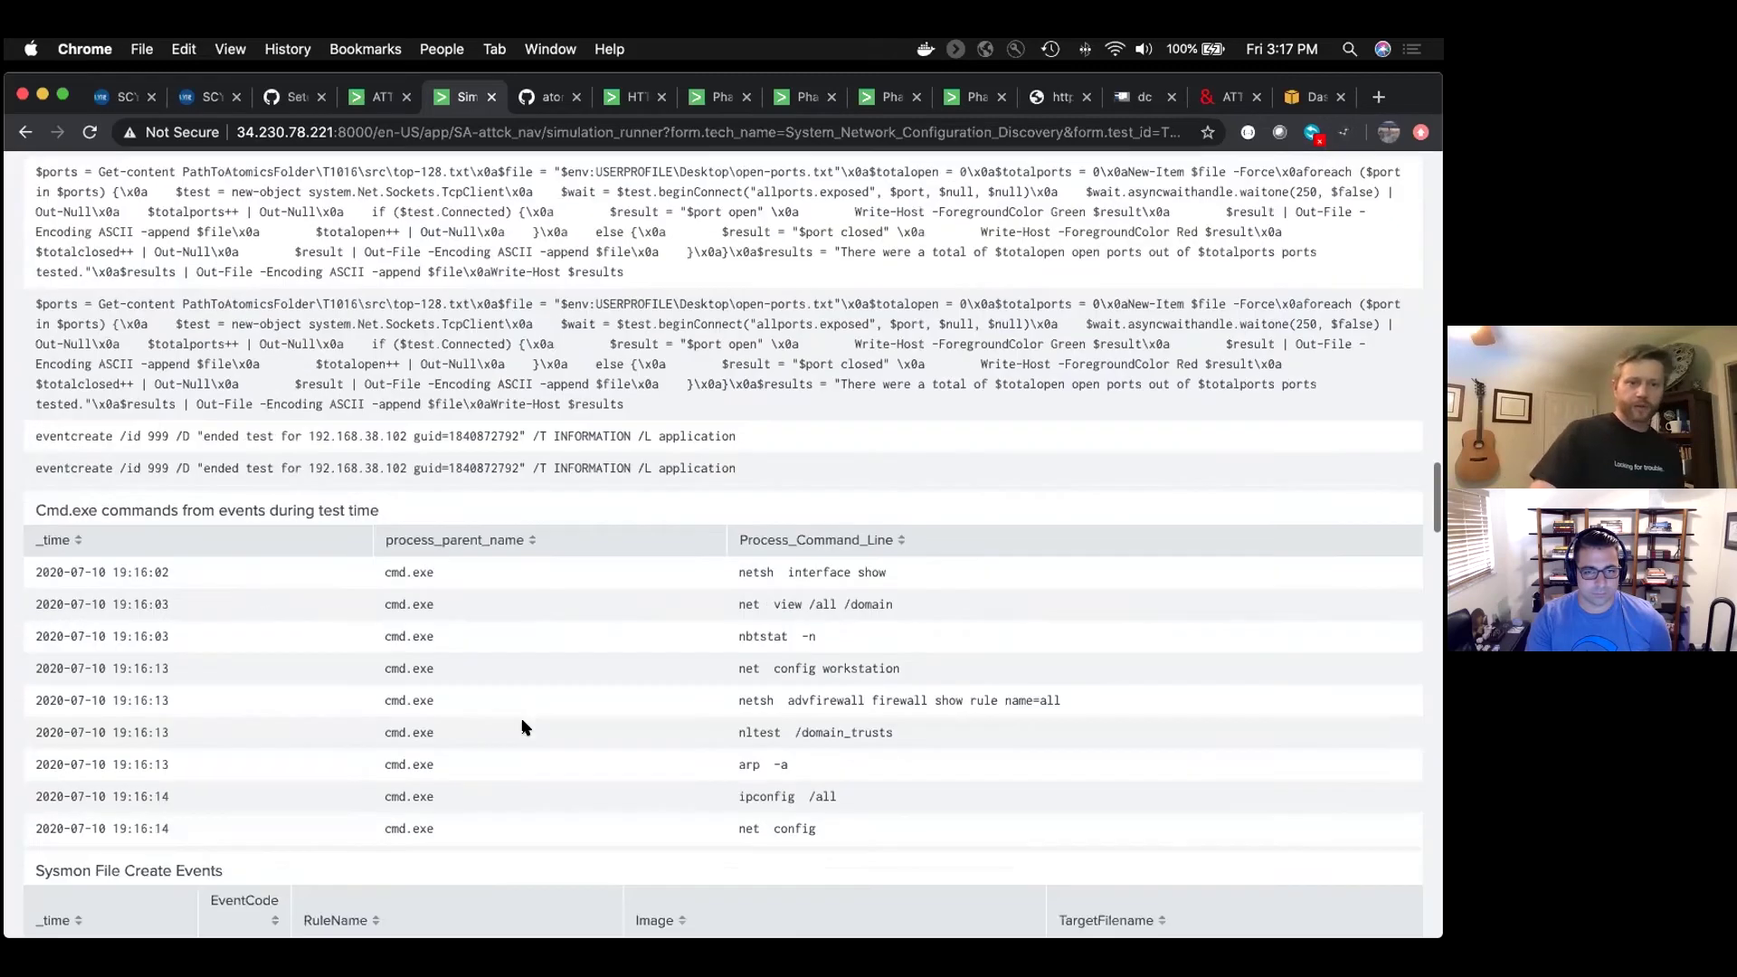
{"action": "scroll", "coordinate": [523, 727], "scroll_direction": "down", "scroll_amount": 18}
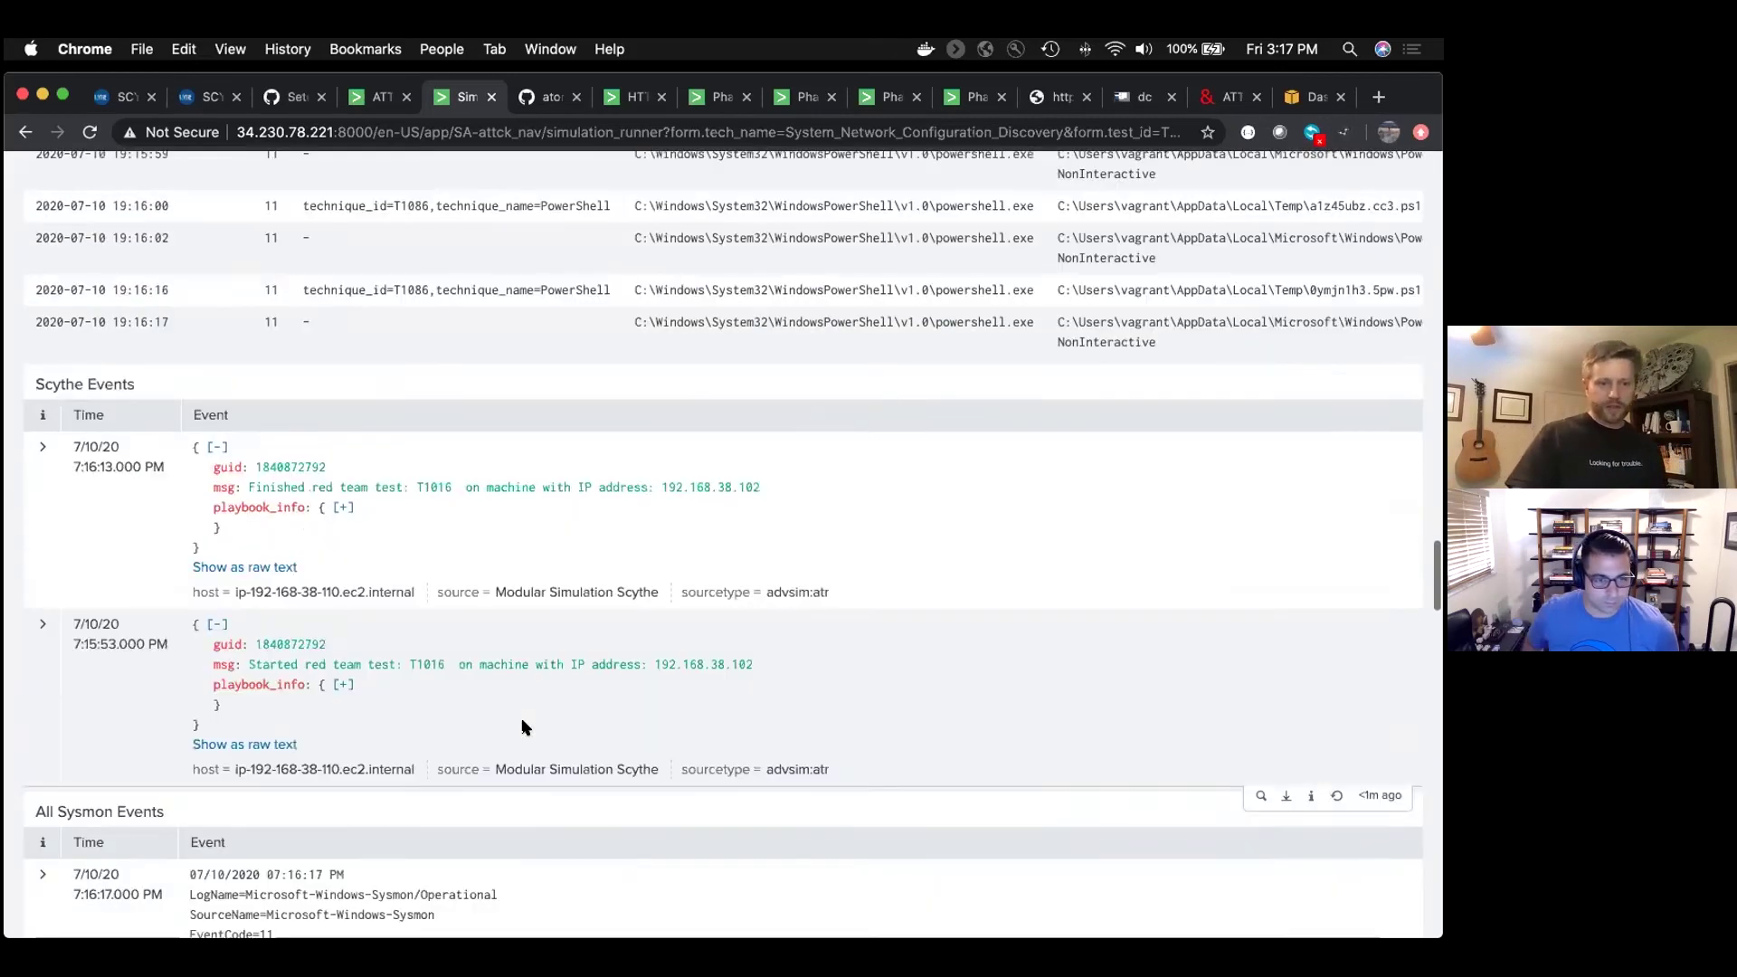
{"action": "scroll", "coordinate": [523, 726], "scroll_direction": "down", "scroll_amount": 2}
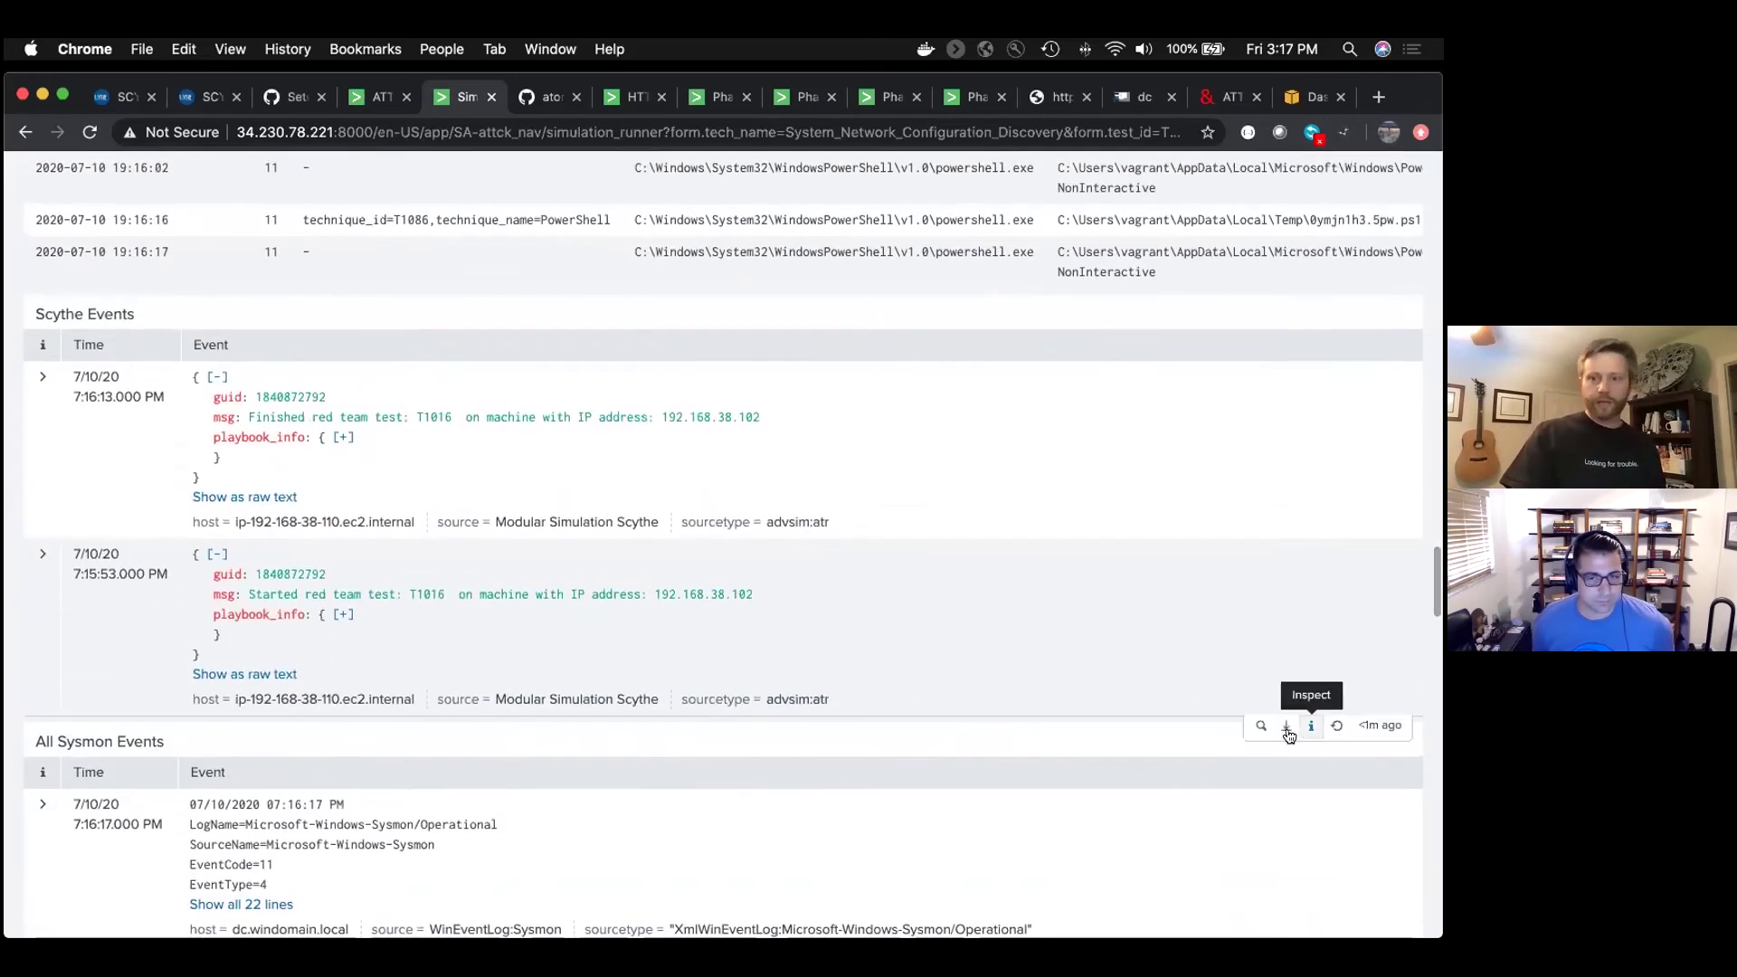
Rerun the panel's search as index=* scythe without '| fields + *' in Smart Mode, returning 2 events
{"action": "left_click", "coordinate": [1259, 729]}
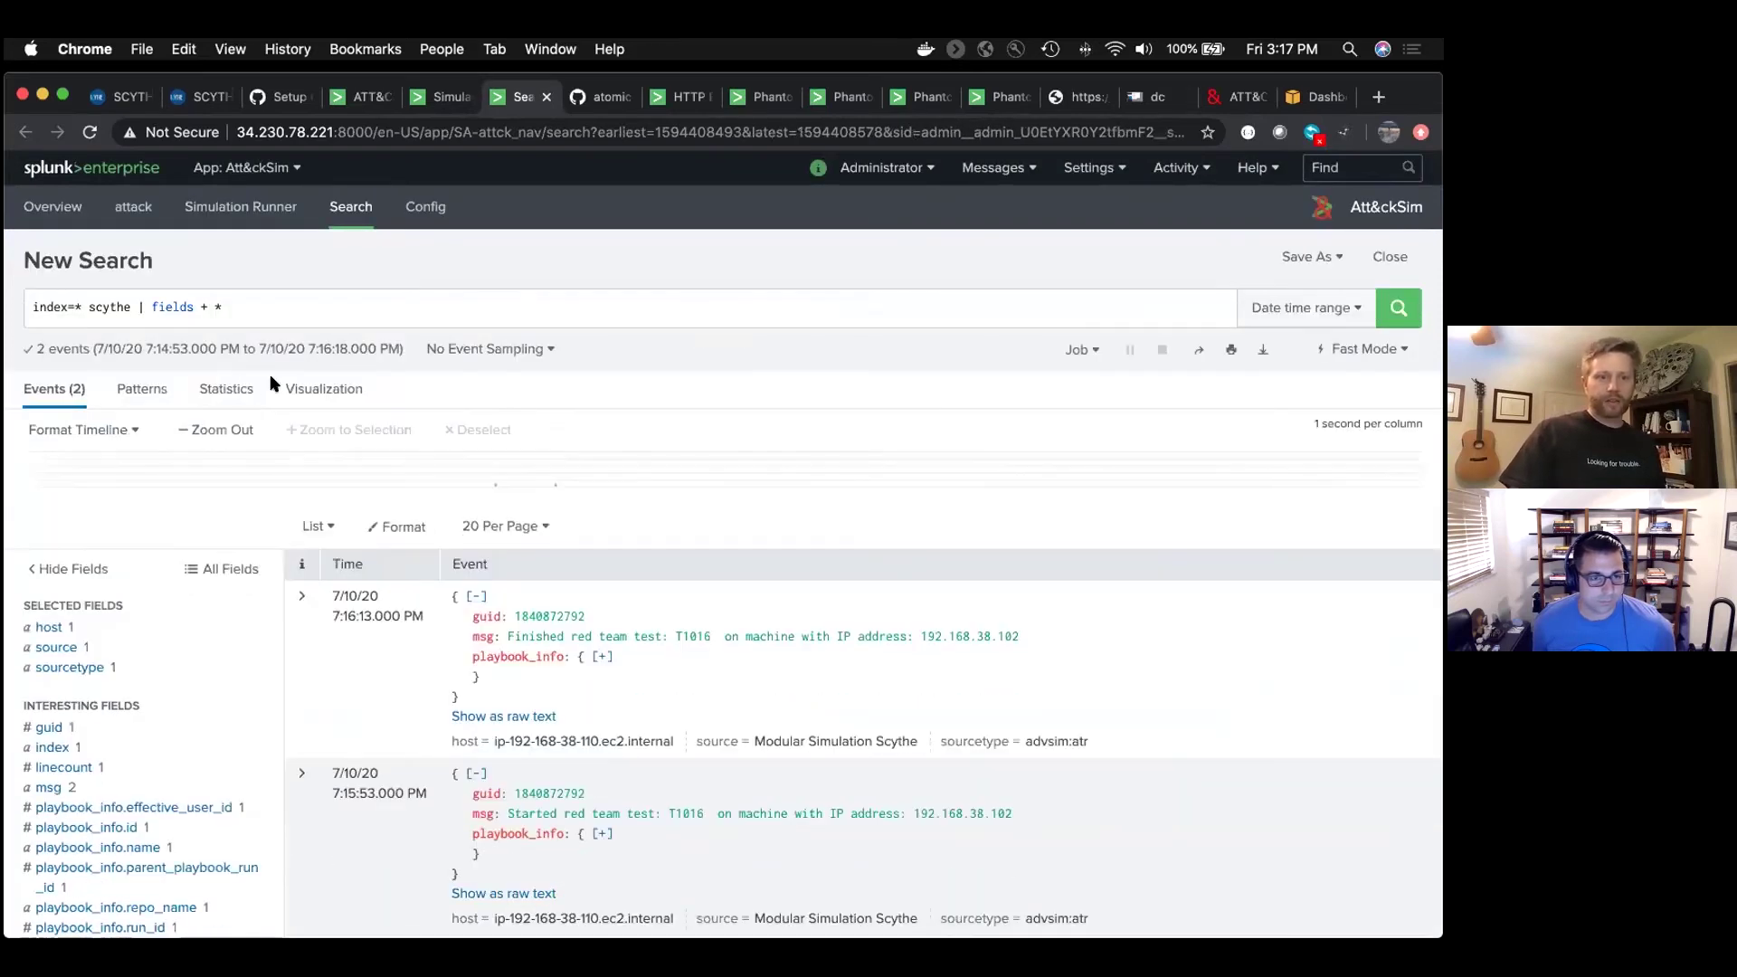
{"action": "left_click_drag", "start_coordinate": [138, 307], "coordinate": [290, 307]}
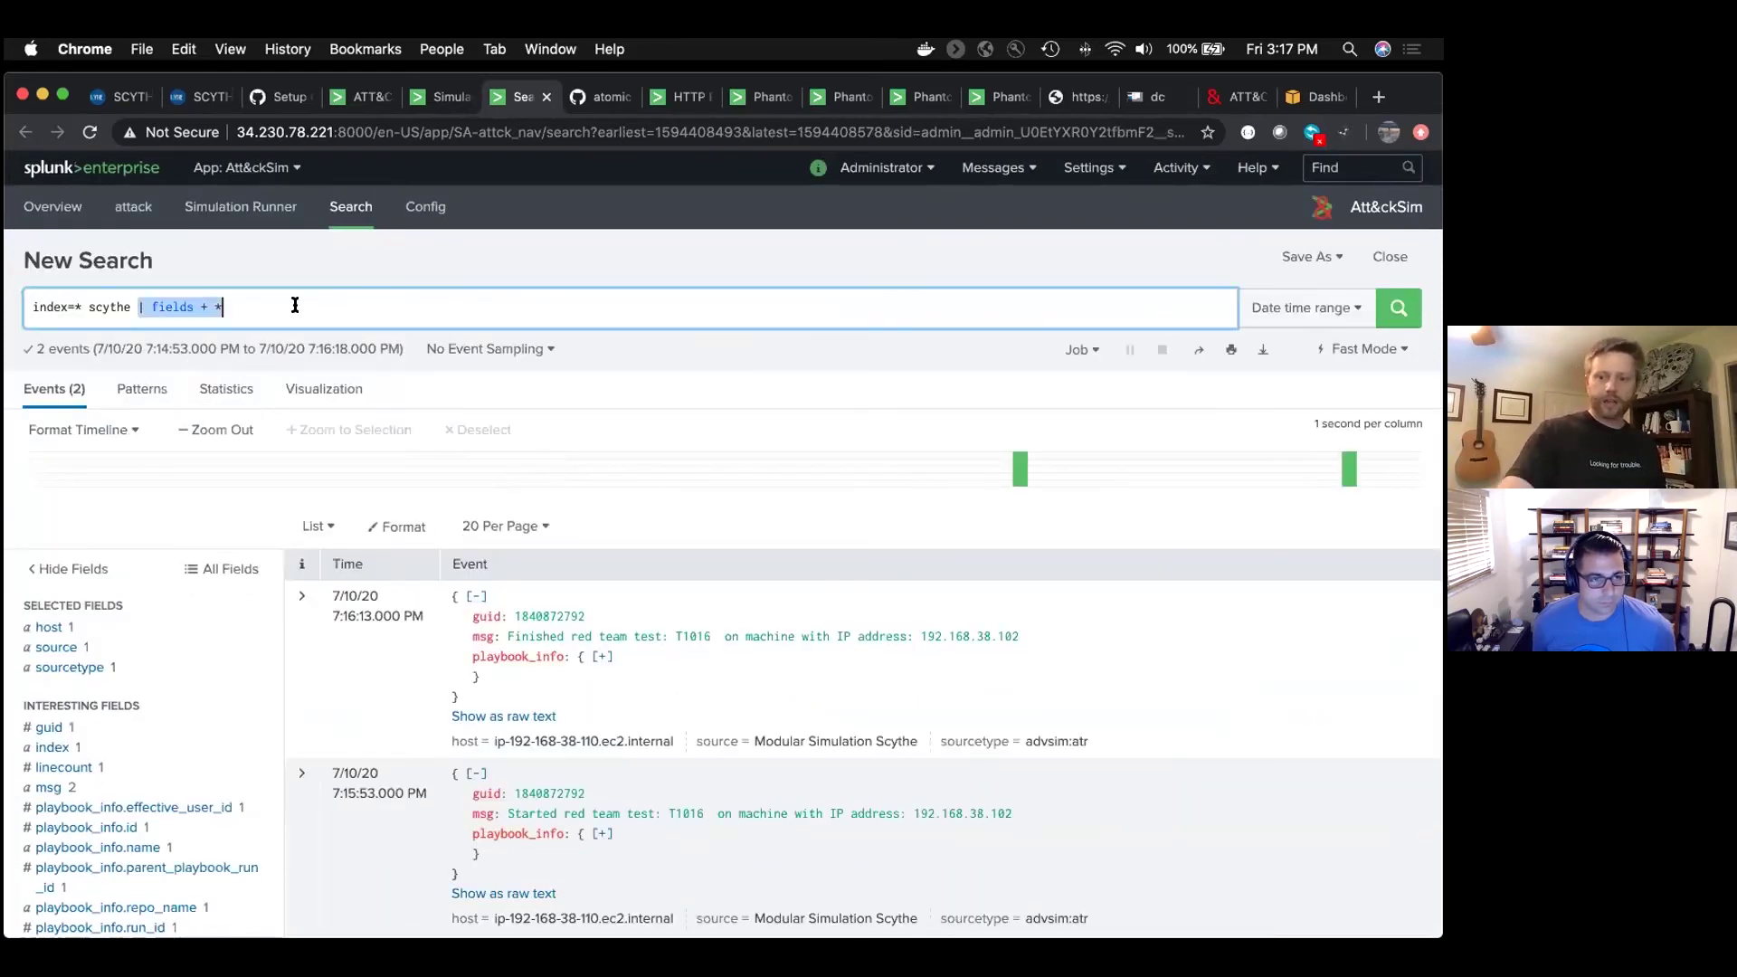
{"action": "key", "text": "BackSpace"}
{"action": "left_click", "coordinate": [1367, 349]}
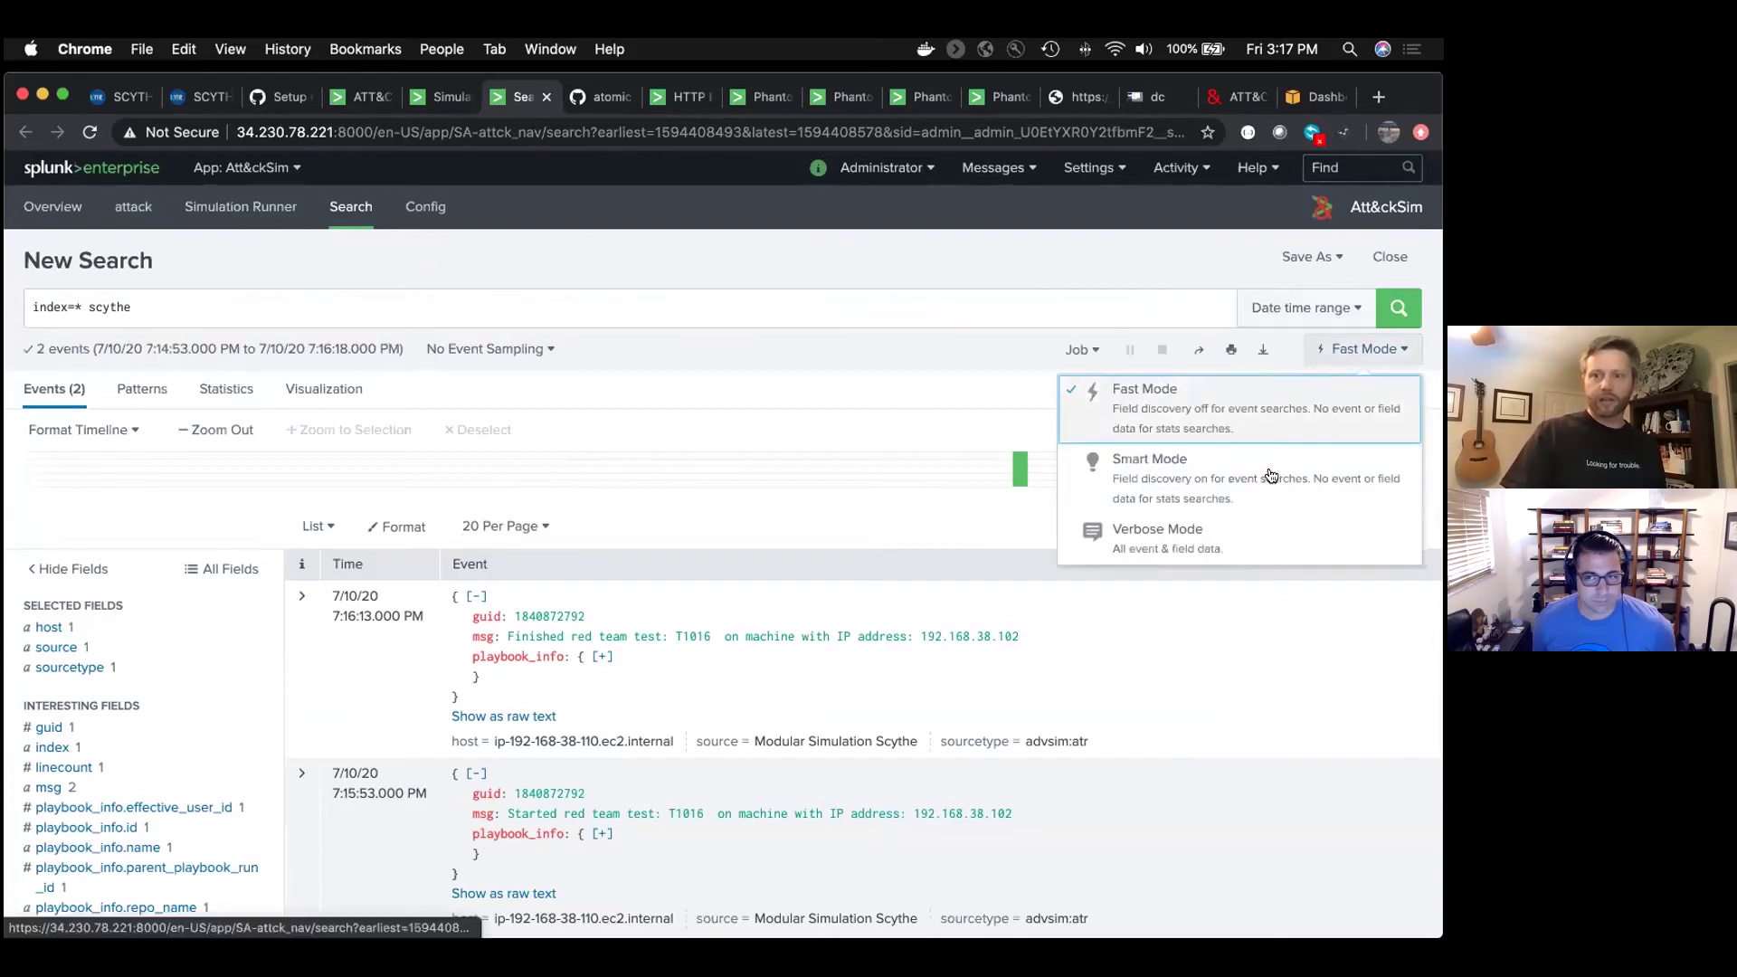
{"action": "left_click", "coordinate": [1267, 478]}
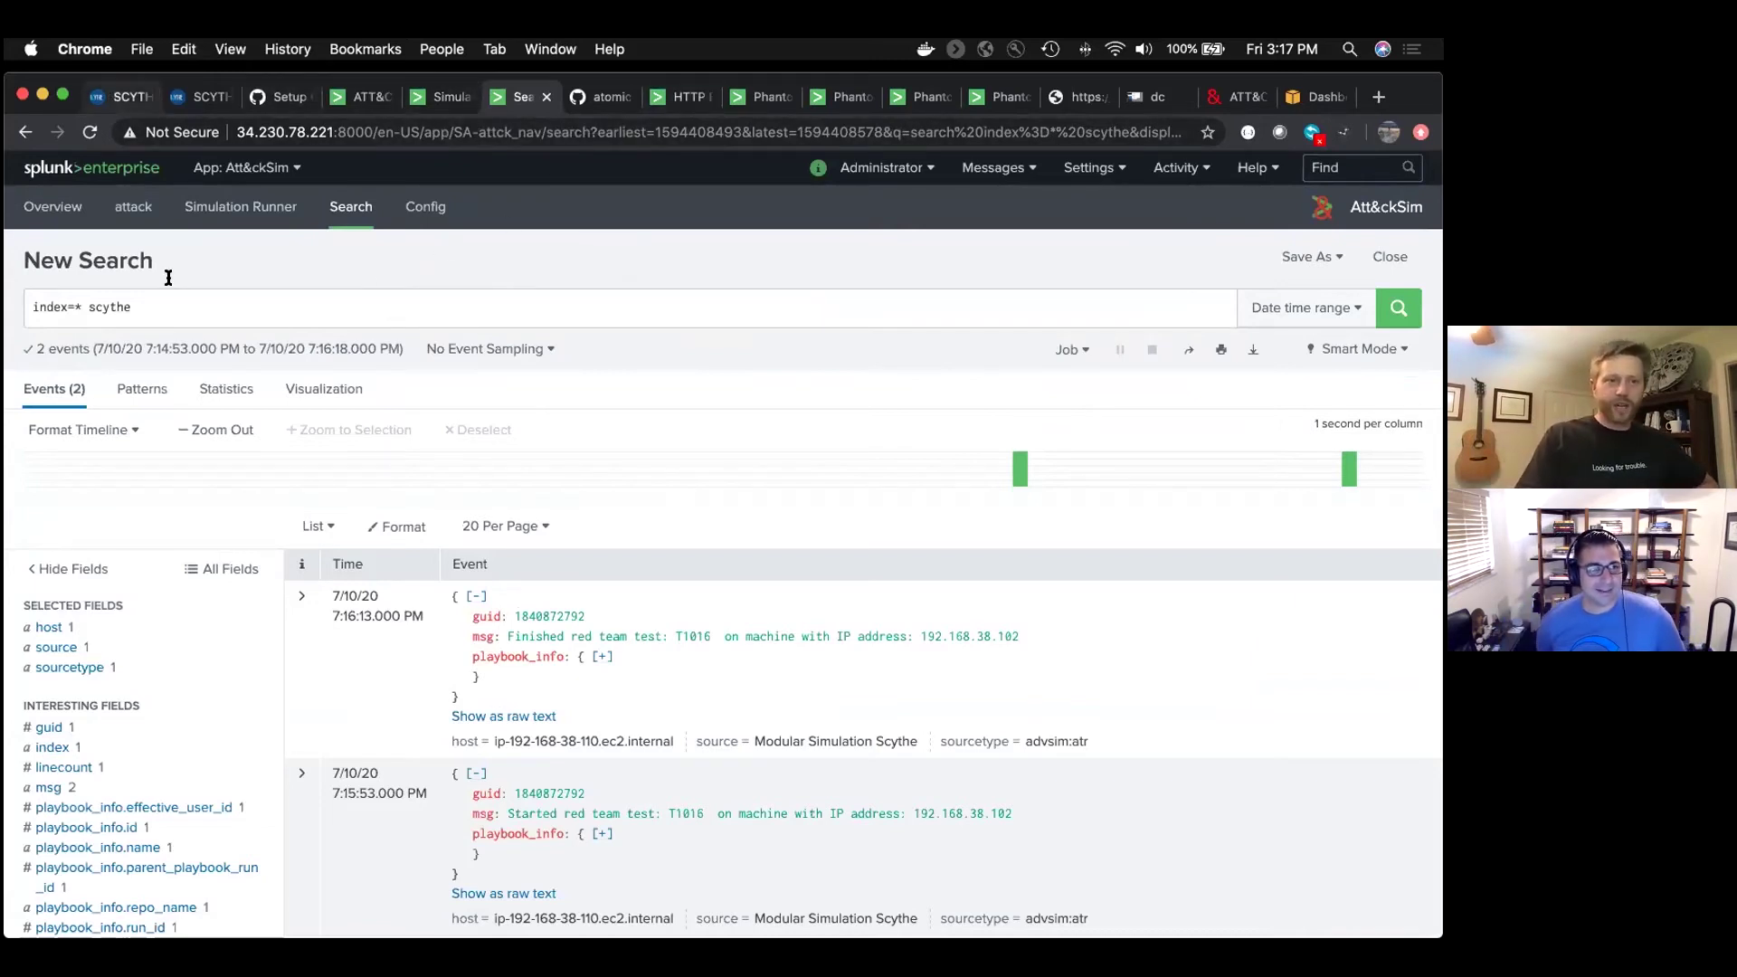
{"action": "left_click", "coordinate": [83, 305]}
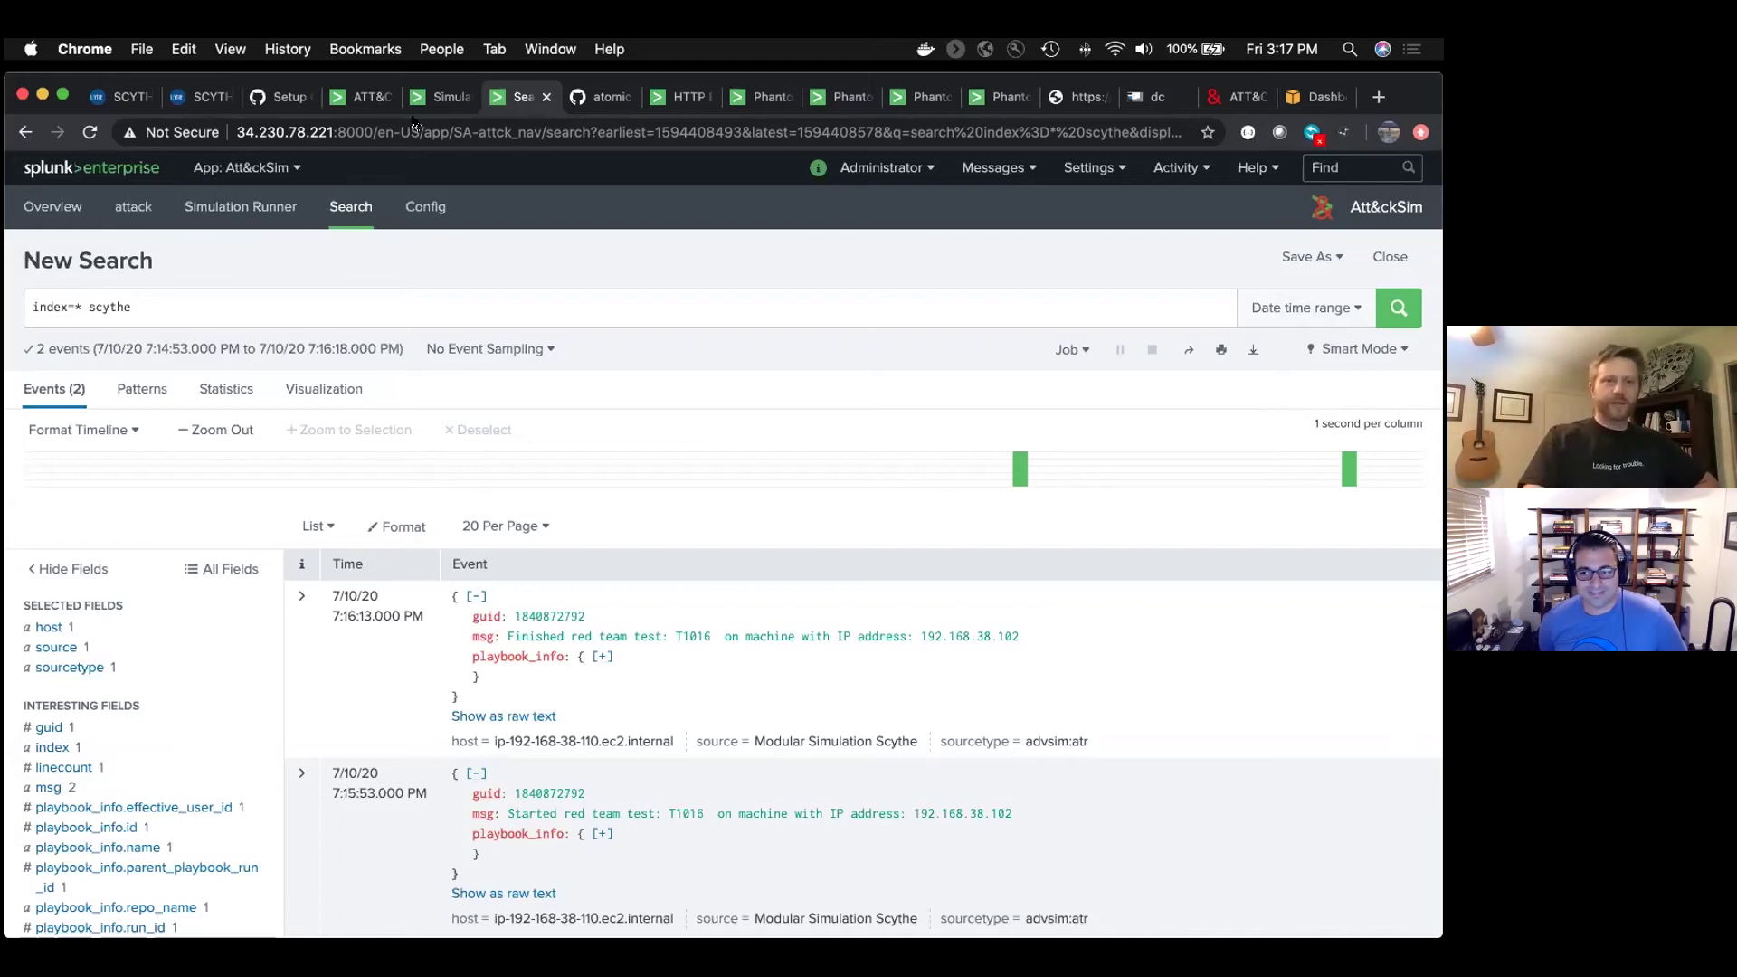
Select the NA Scythe Campaign Name in the Simulation Runner, then view SCYTHE's APT33_lite threat
{"action": "left_click", "coordinate": [437, 101]}
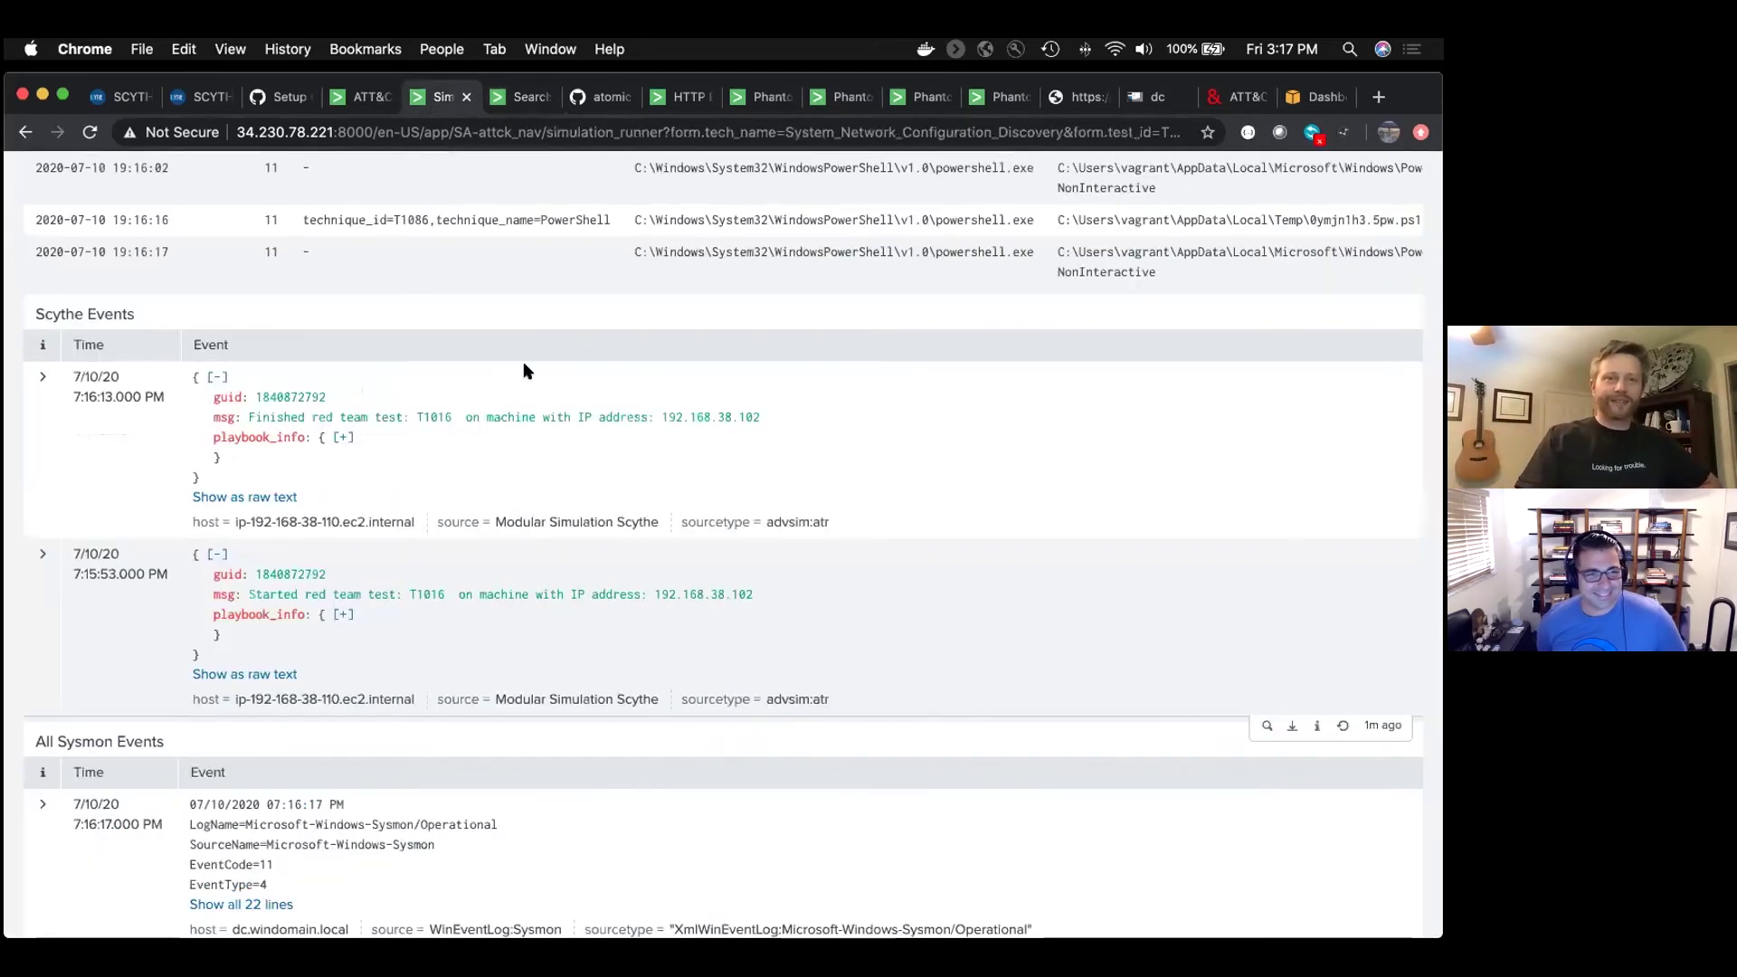
{"action": "scroll", "coordinate": [523, 361], "scroll_direction": "up", "scroll_amount": 10}
{"action": "scroll", "coordinate": [523, 362], "scroll_direction": "up", "scroll_amount": 15}
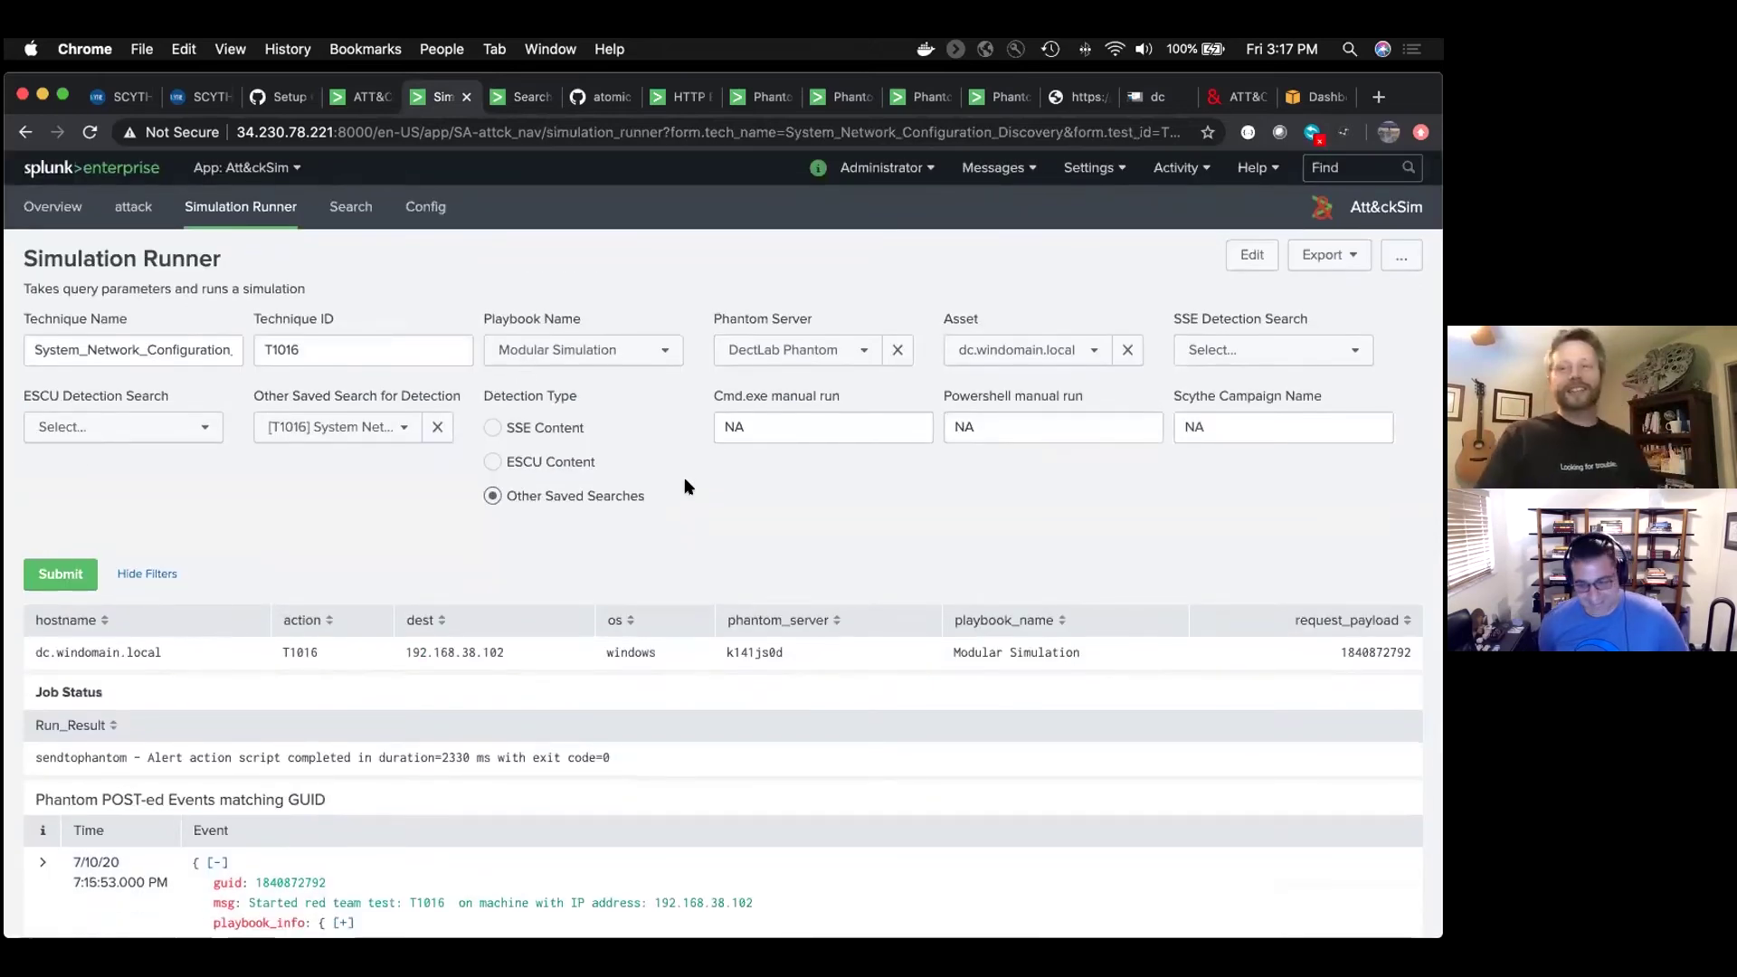
{"action": "double_click", "coordinate": [1179, 426]}
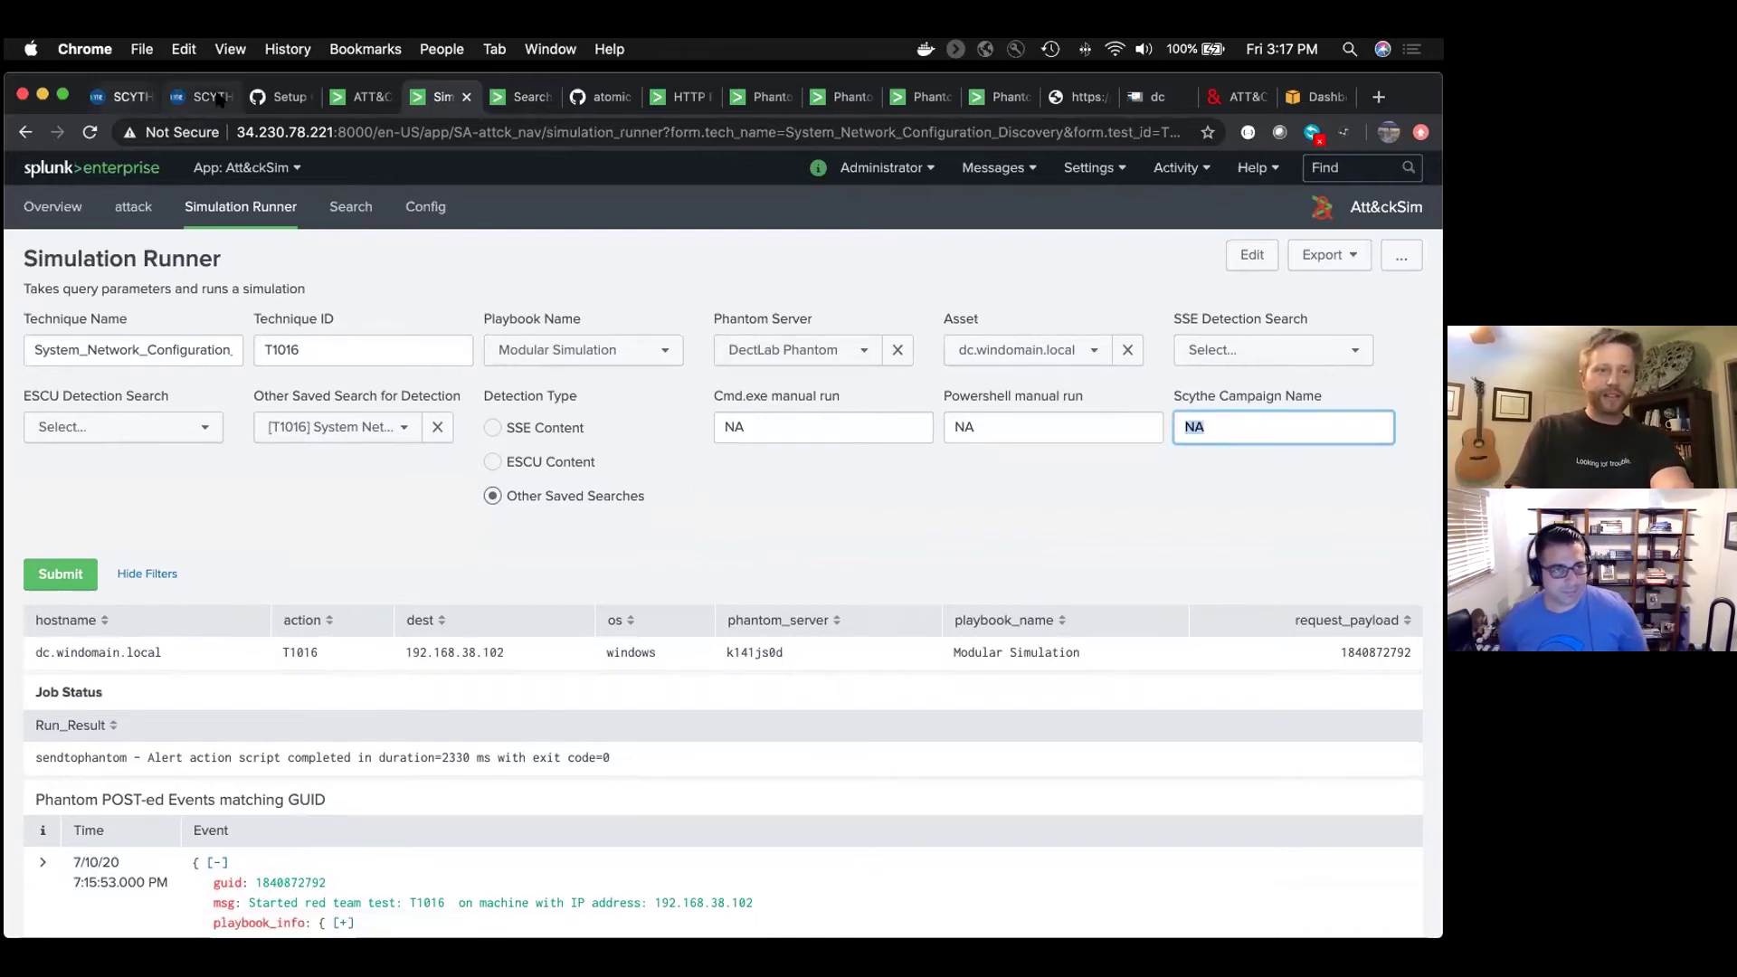
{"action": "left_click", "coordinate": [217, 97]}
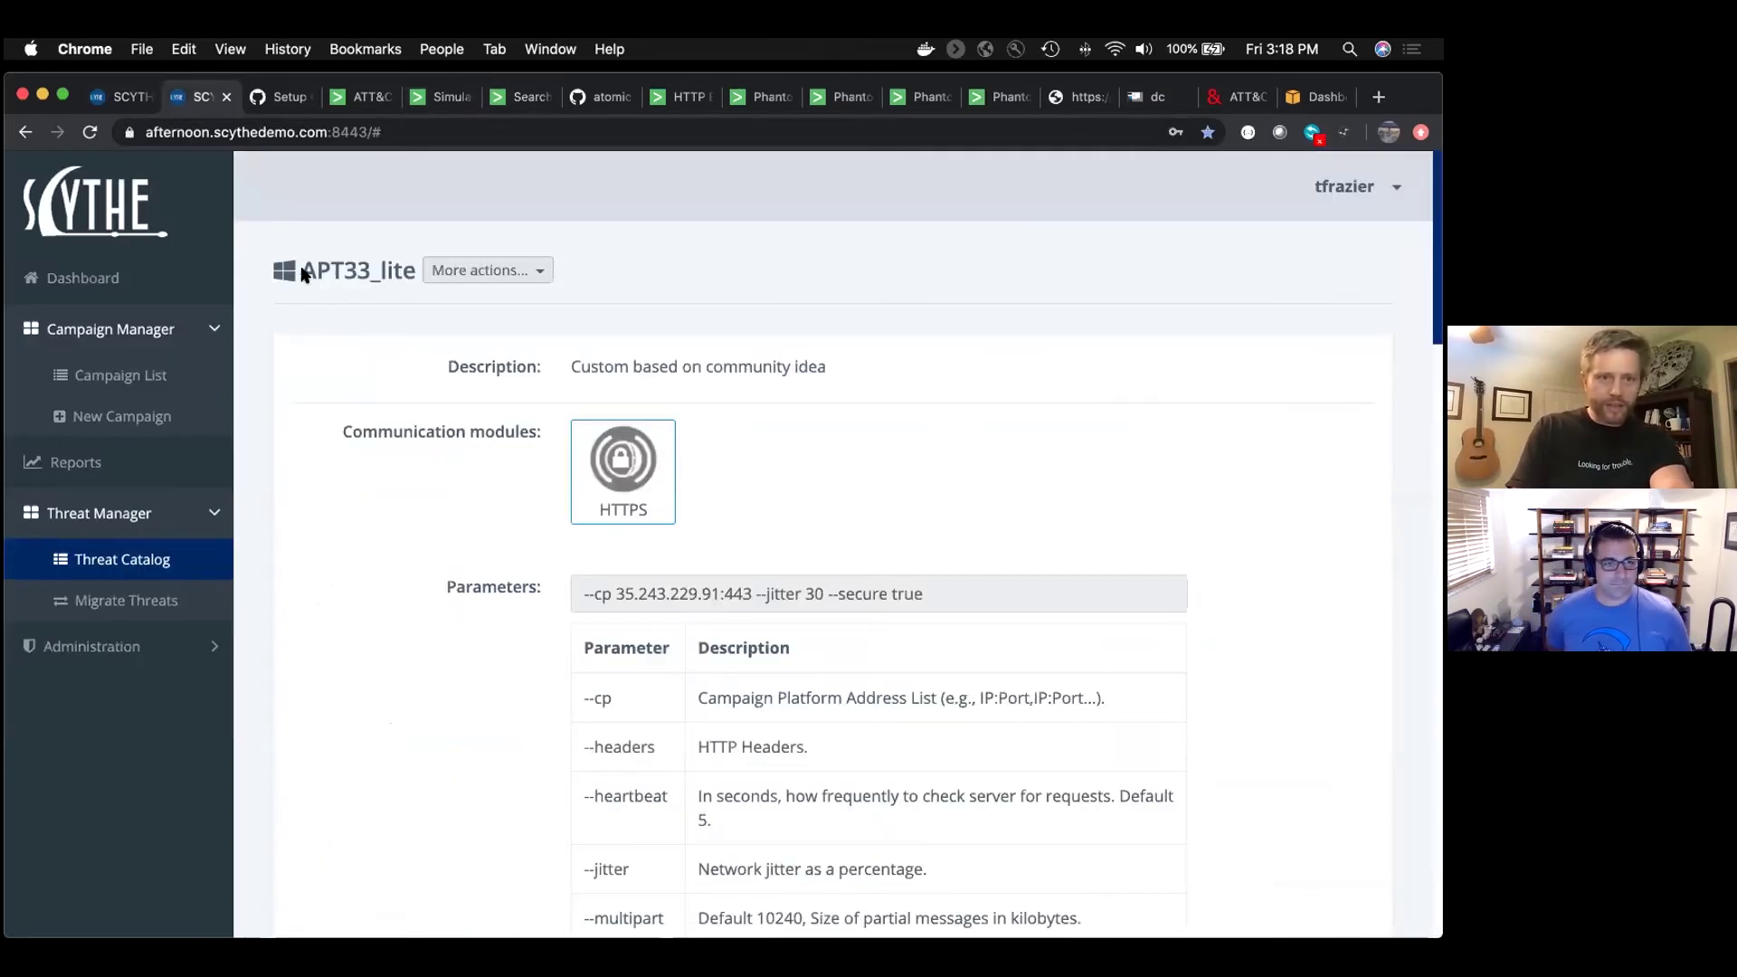
Select the APT33_lite threat name and scroll through its action steps
{"action": "left_click_drag", "start_coordinate": [304, 274], "coordinate": [409, 282]}
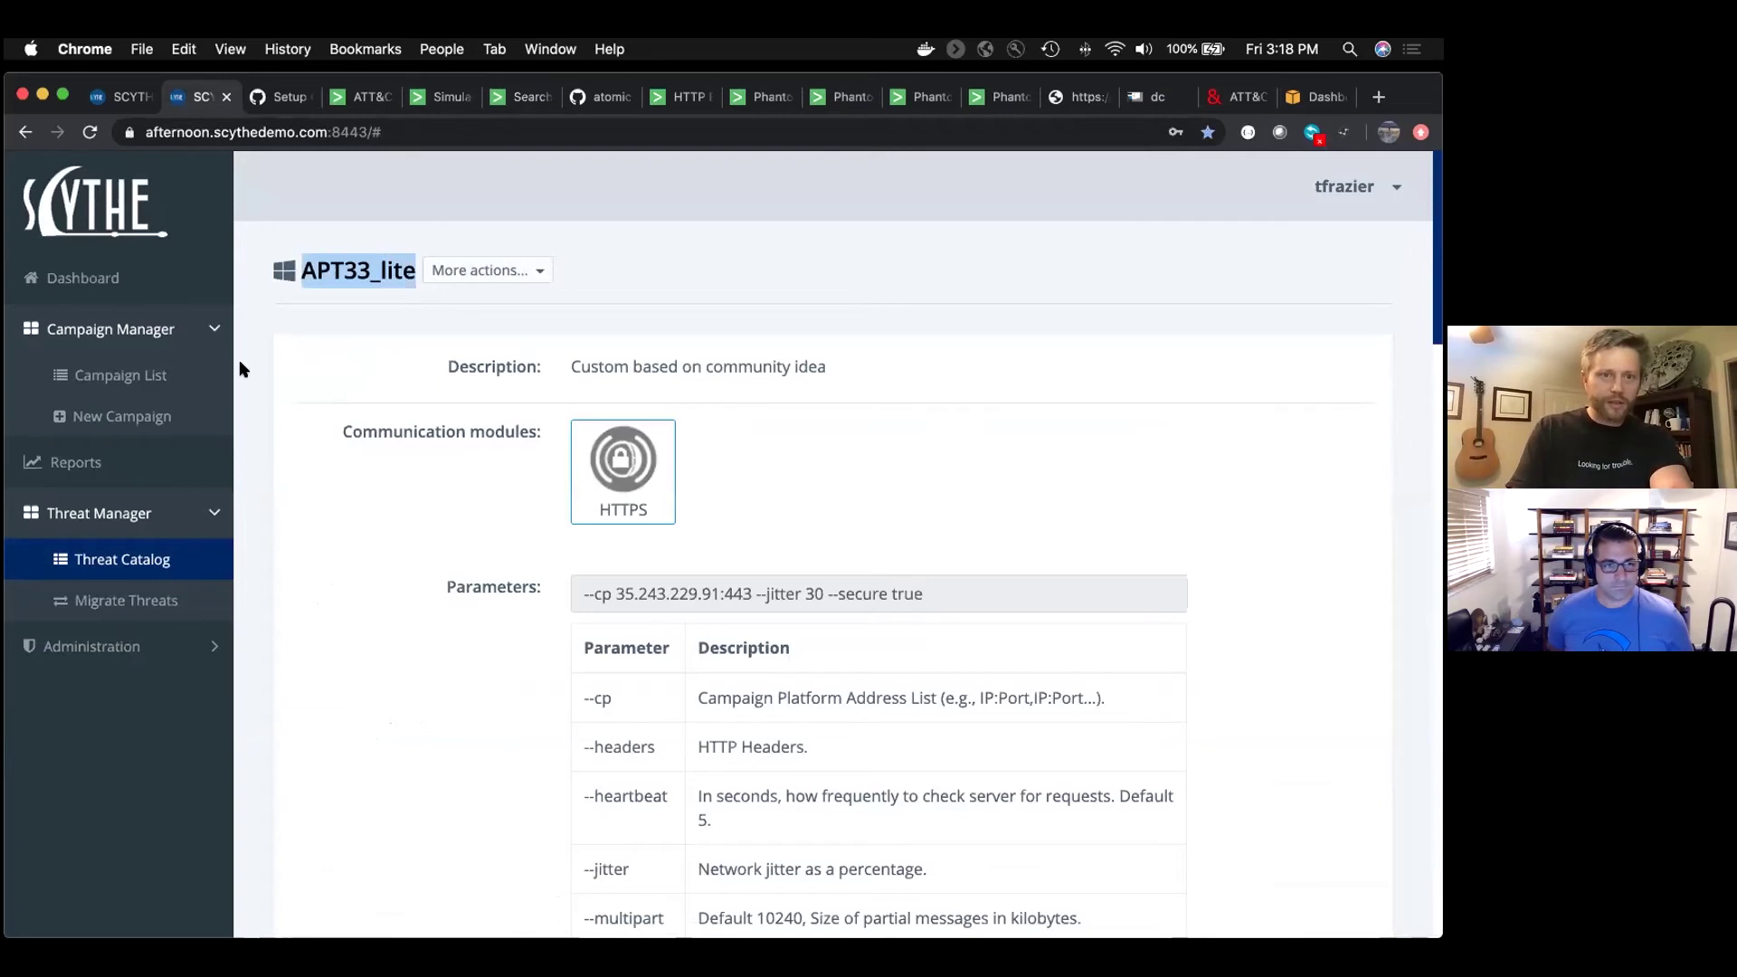
{"action": "scroll", "coordinate": [416, 650], "scroll_direction": "down", "scroll_amount": 15}
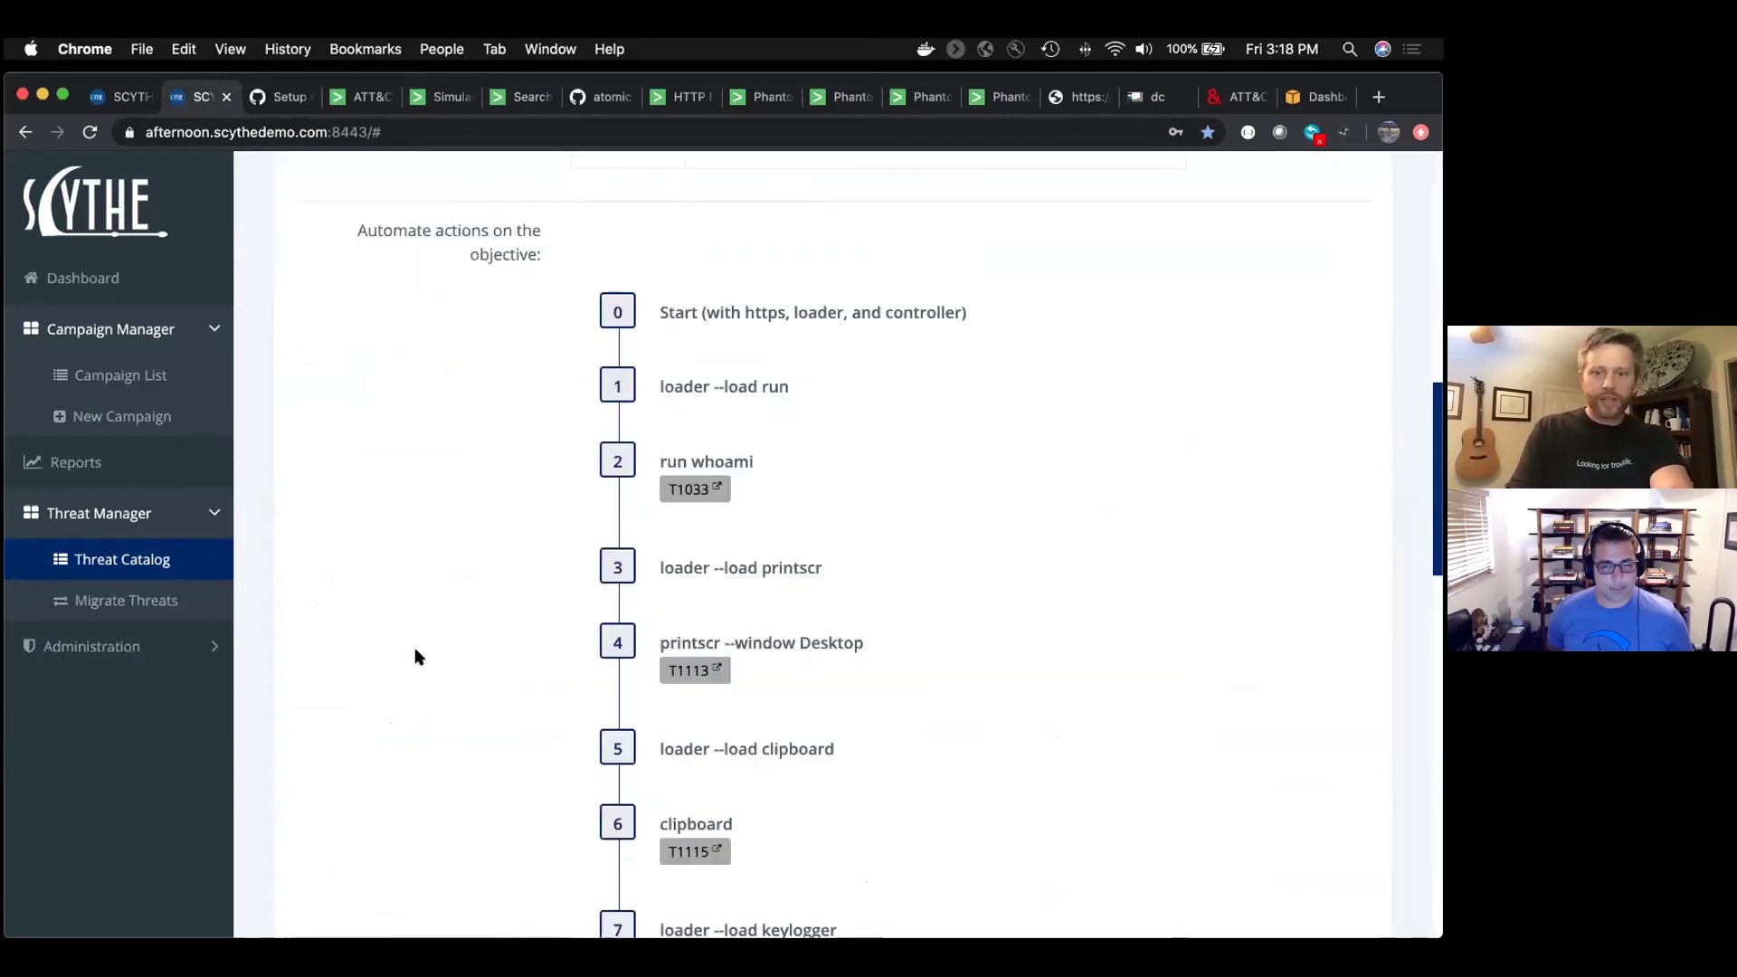
{"action": "scroll", "coordinate": [747, 349], "scroll_direction": "down", "scroll_amount": 5}
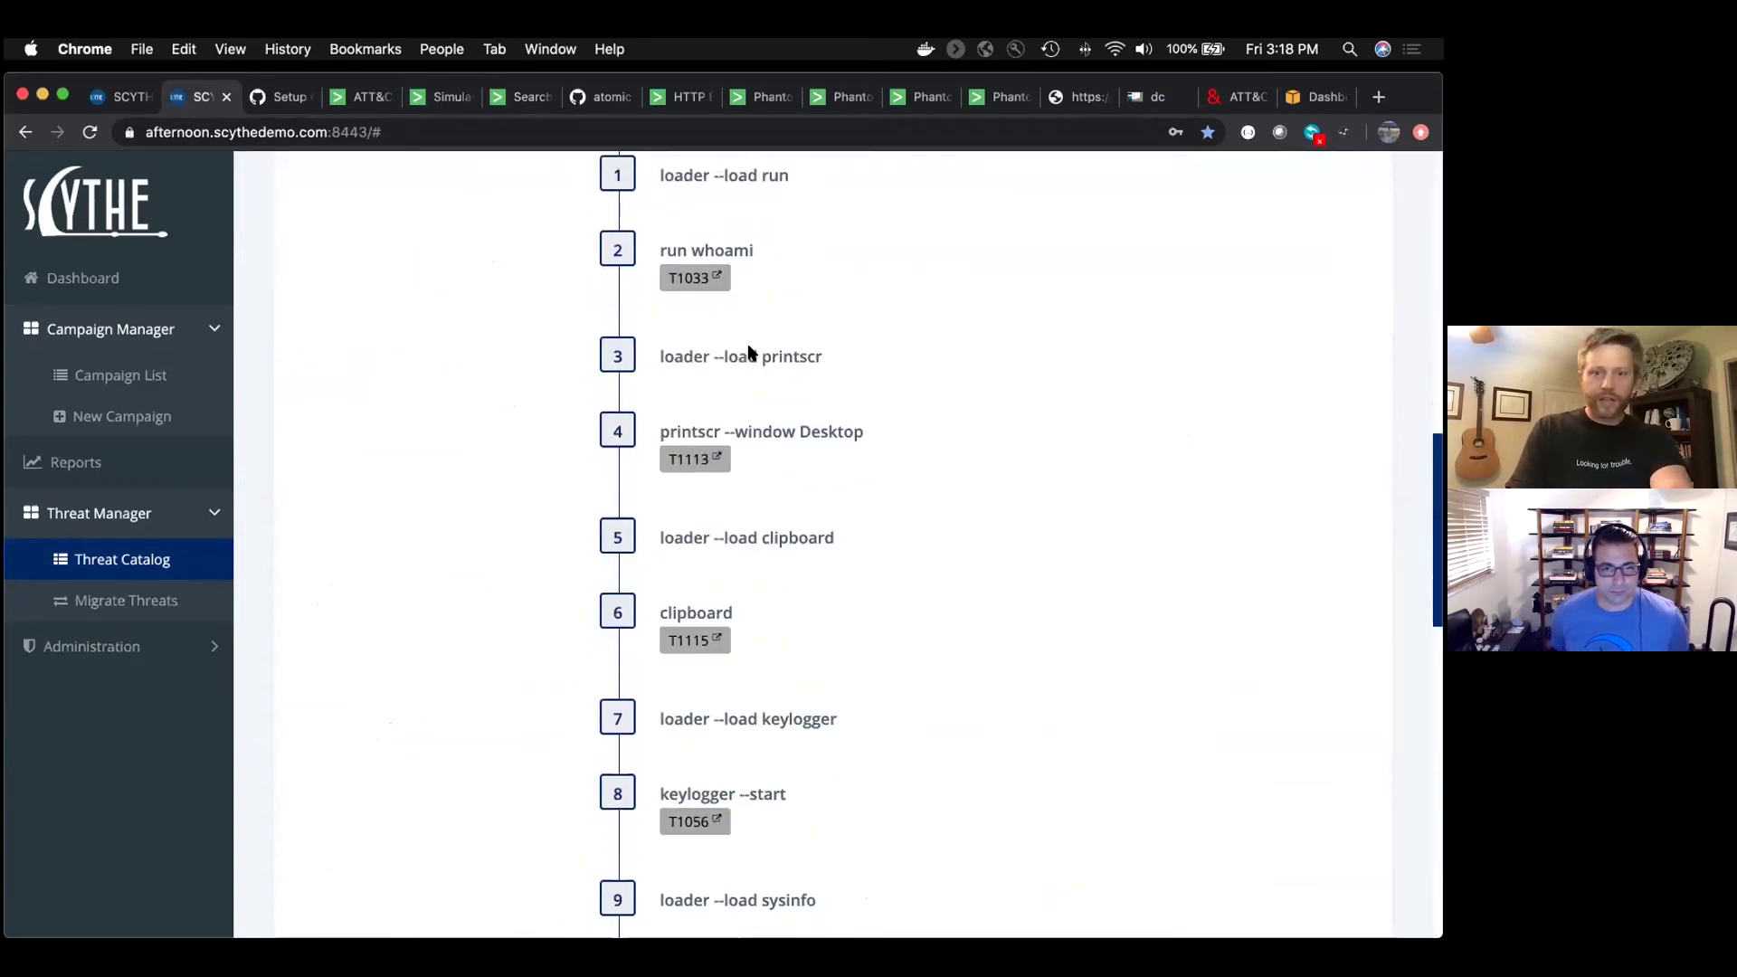
{"action": "scroll", "coordinate": [748, 346], "scroll_direction": "down", "scroll_amount": 3}
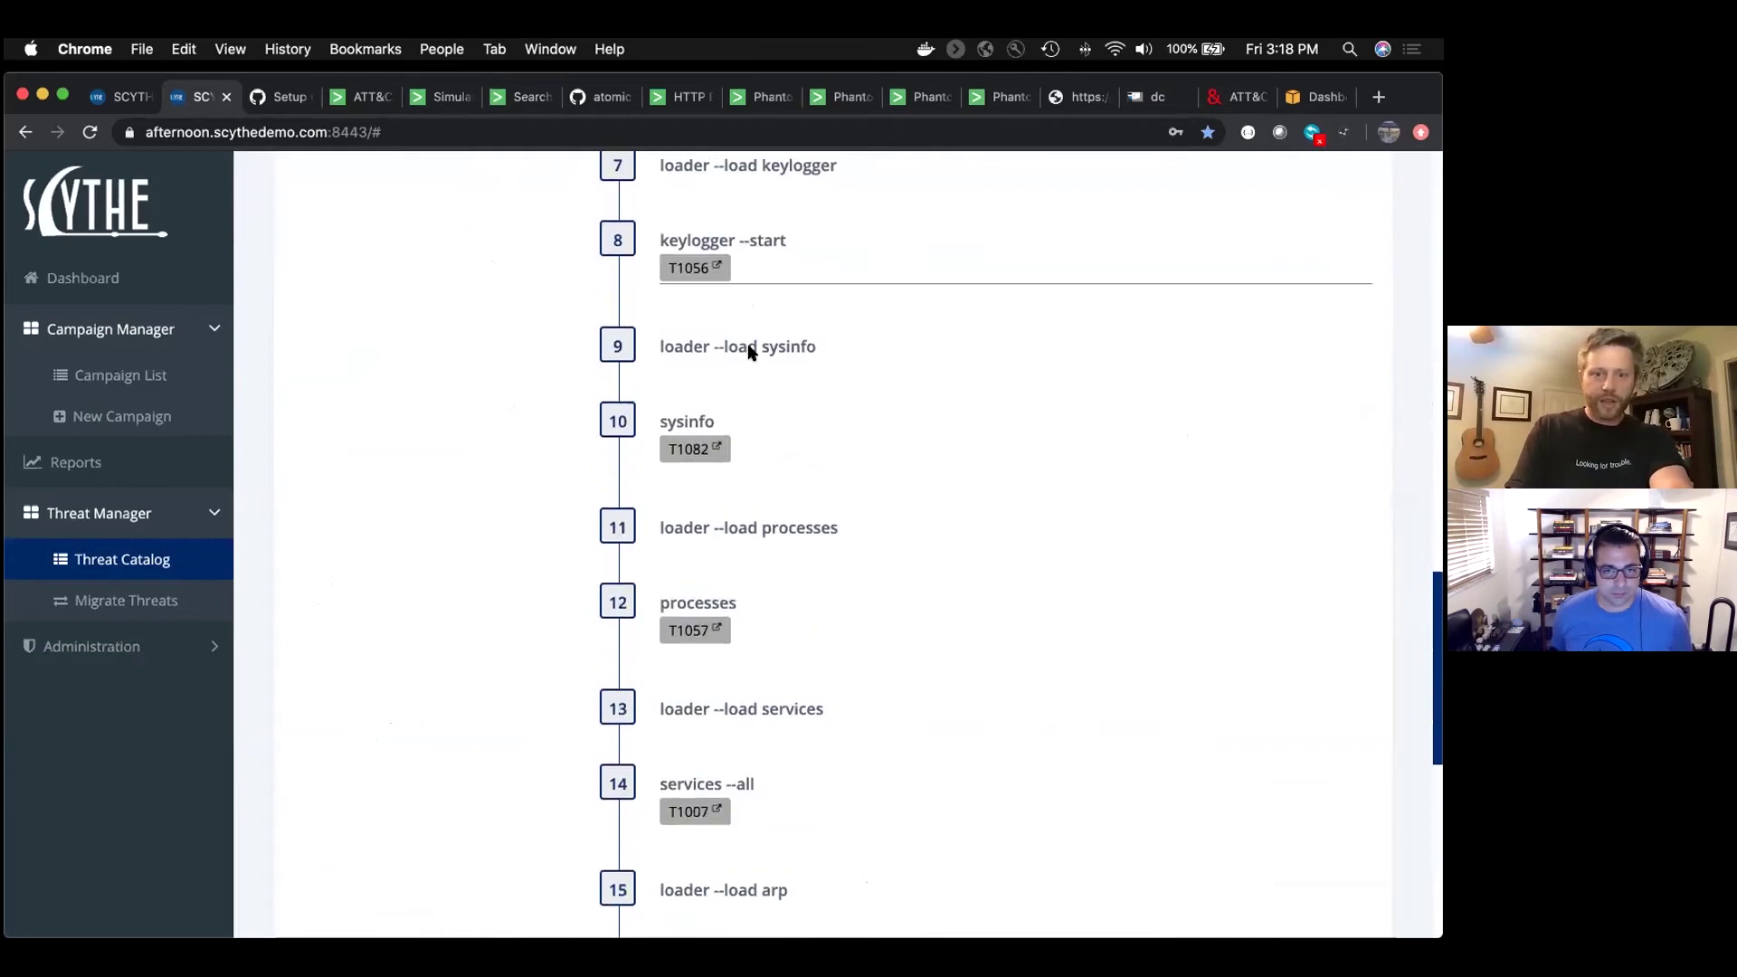
{"action": "scroll", "coordinate": [747, 346], "scroll_direction": "up", "scroll_amount": 11}
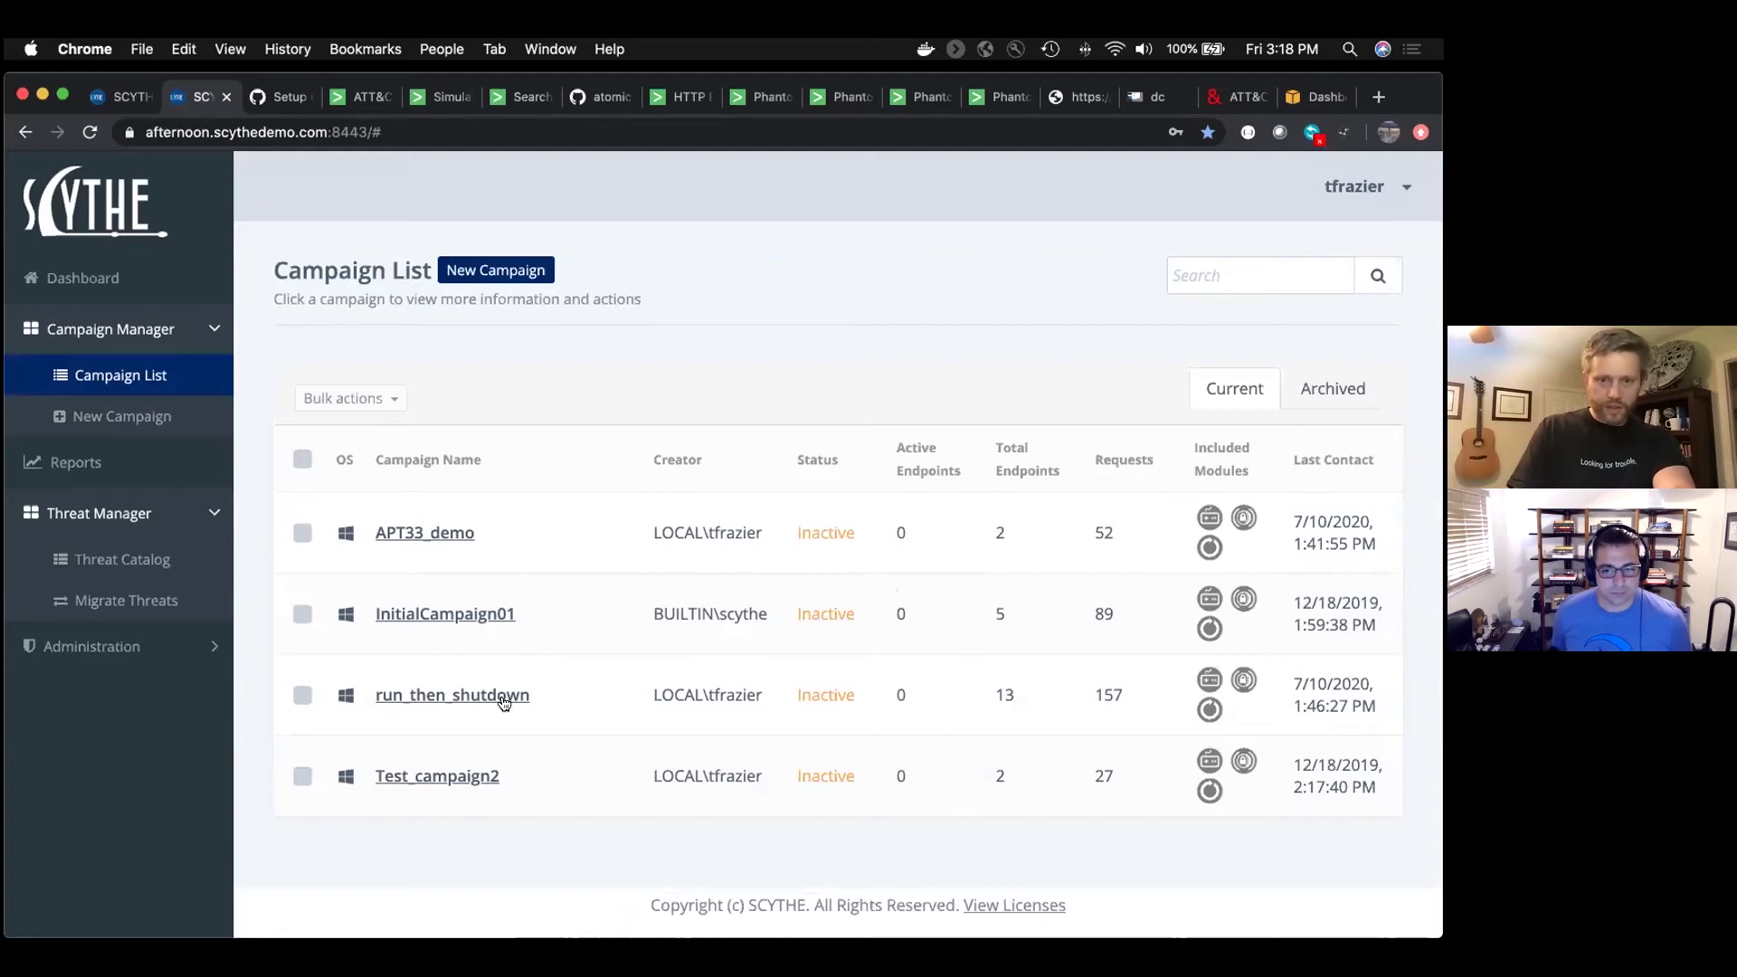
Rerun the T1016 simulation with Scythe campaign 'run_then_shutdown' and check the new started-test event
{"action": "left_click", "coordinate": [439, 97]}
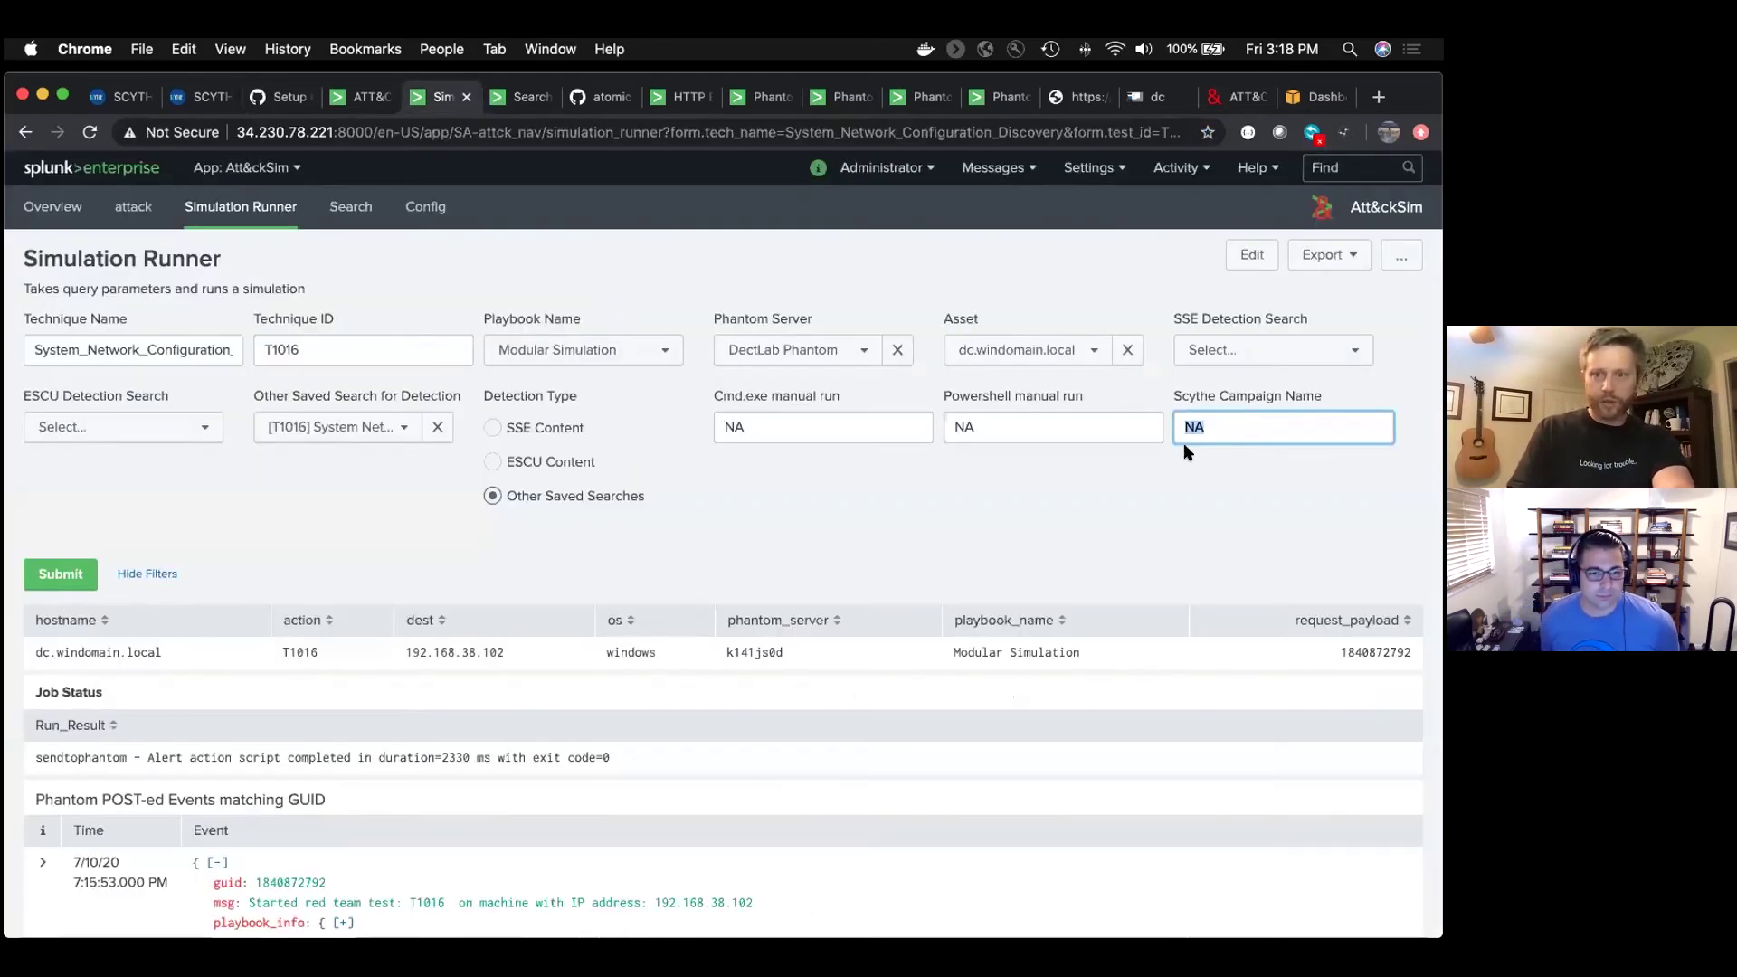
{"action": "type", "text": "run_then_shutdown"}
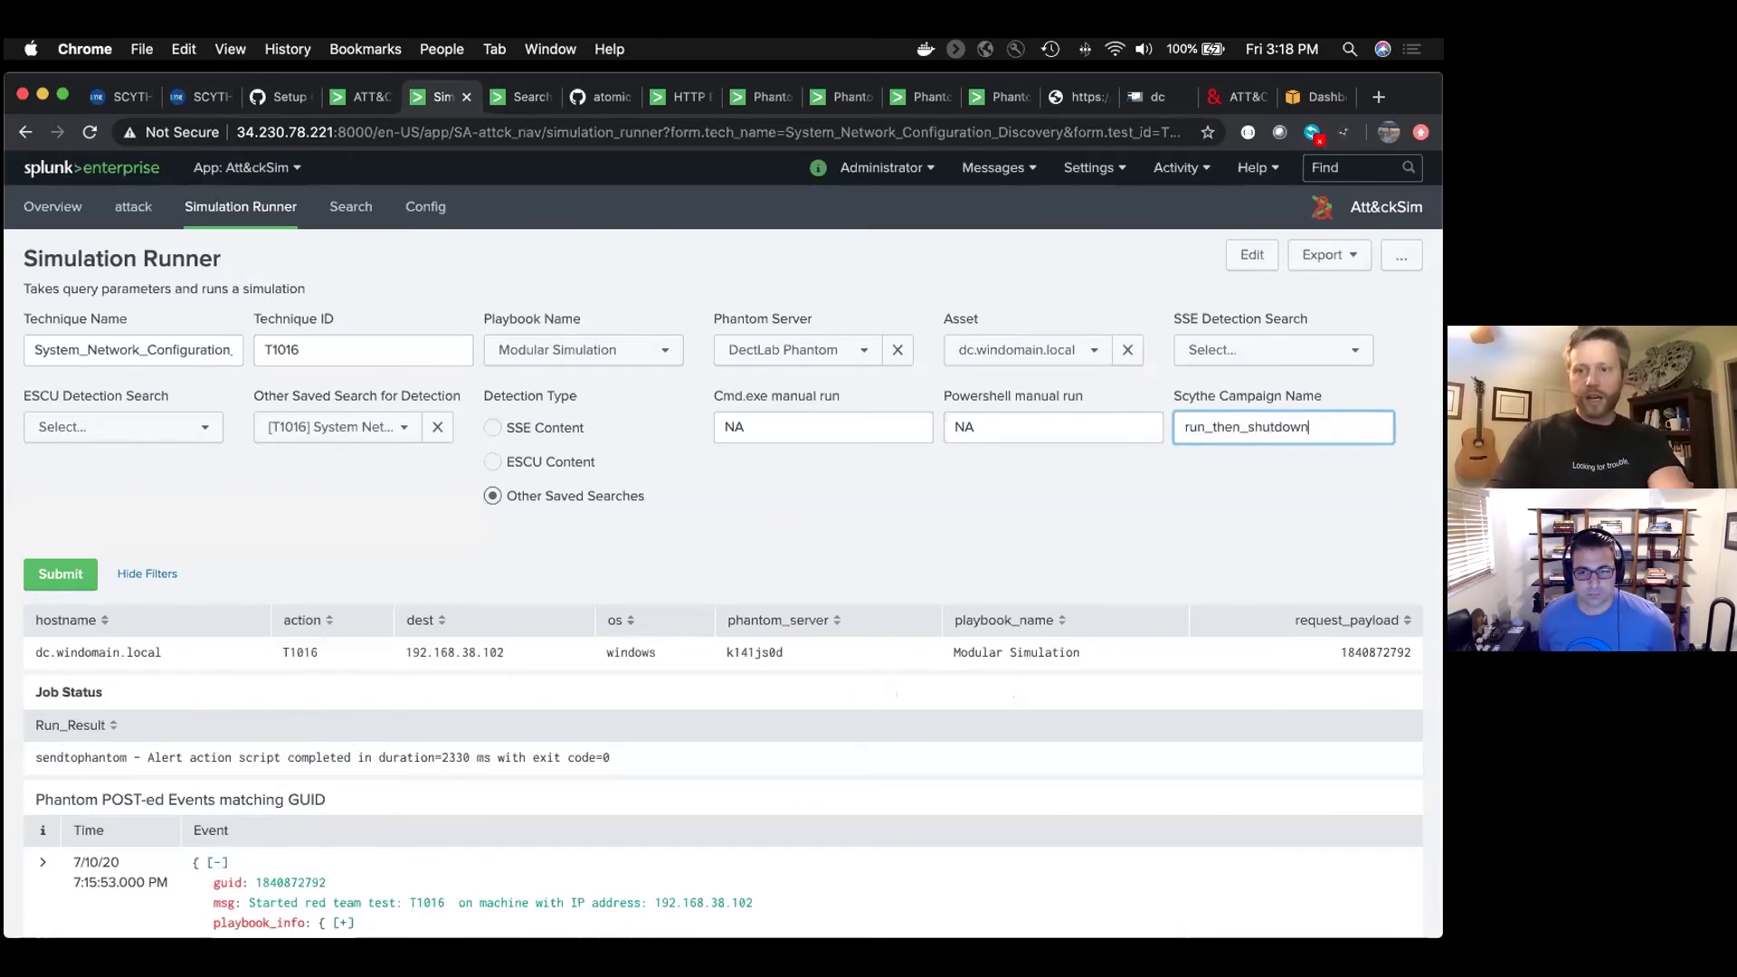
{"action": "left_click", "coordinate": [60, 574]}
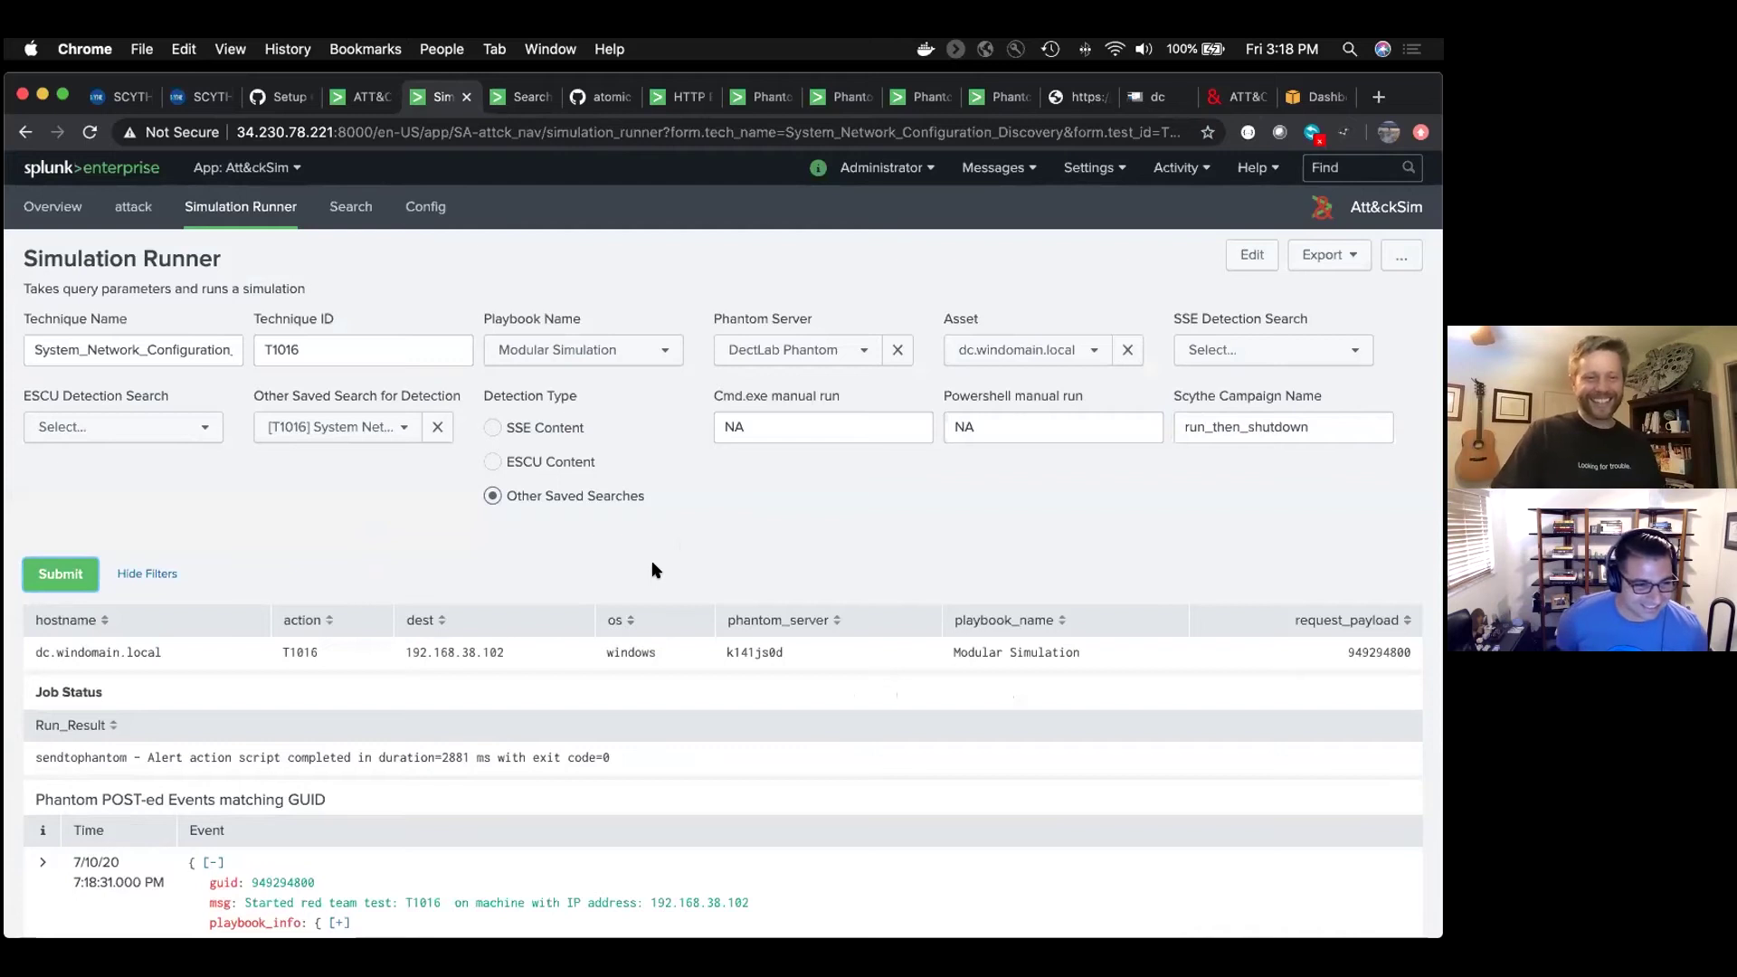
{"action": "scroll", "coordinate": [656, 570], "scroll_direction": "down", "scroll_amount": 3}
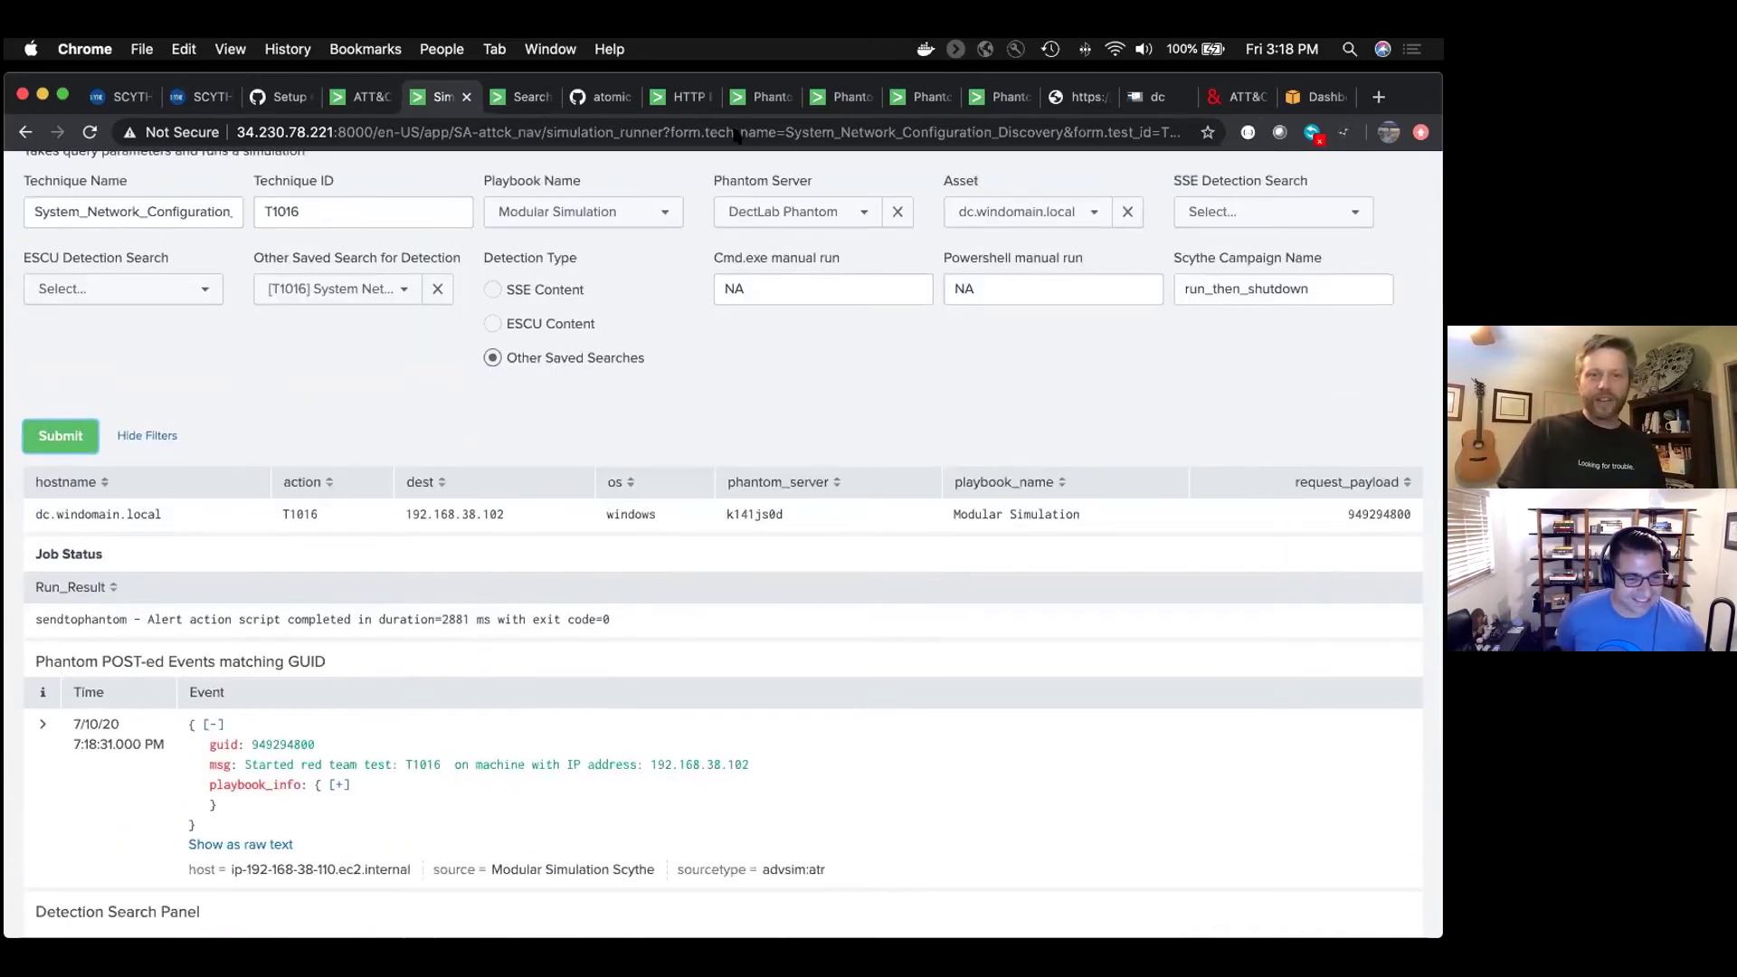
Open Phantom event 42 and inspect the second run script action's PowerShell script on 192.168.38.102
{"action": "left_click", "coordinate": [747, 98]}
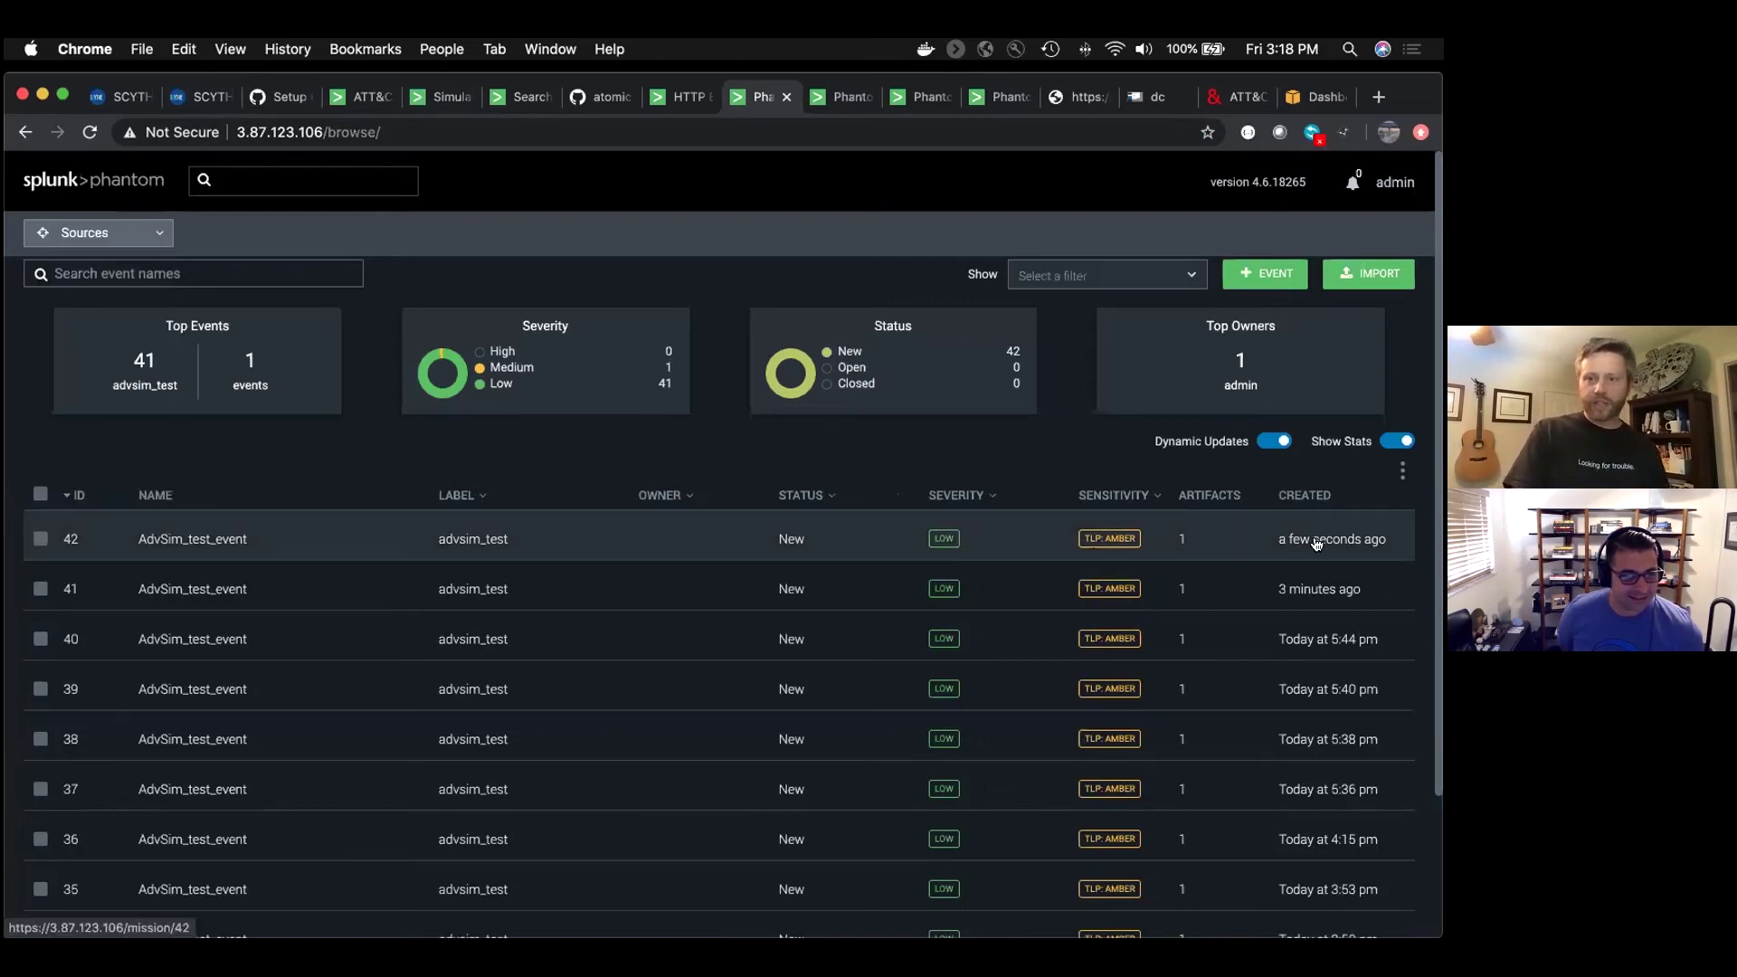
{"action": "left_click", "coordinate": [1285, 544]}
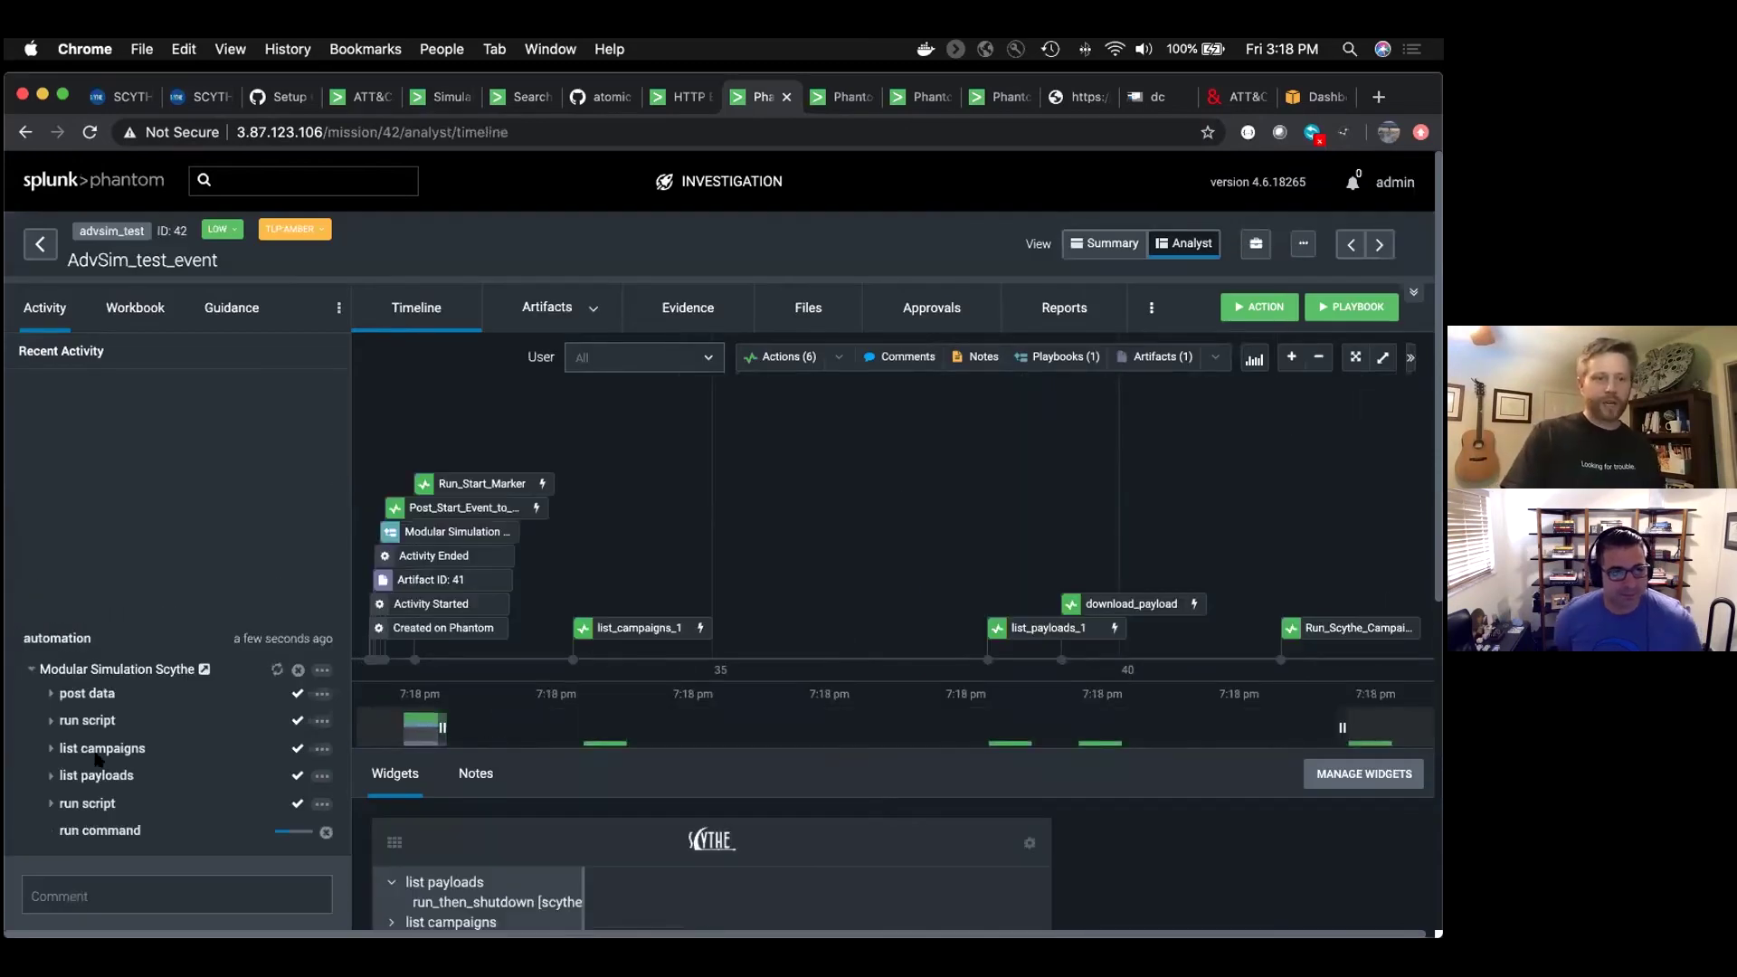
{"action": "left_click", "coordinate": [56, 804]}
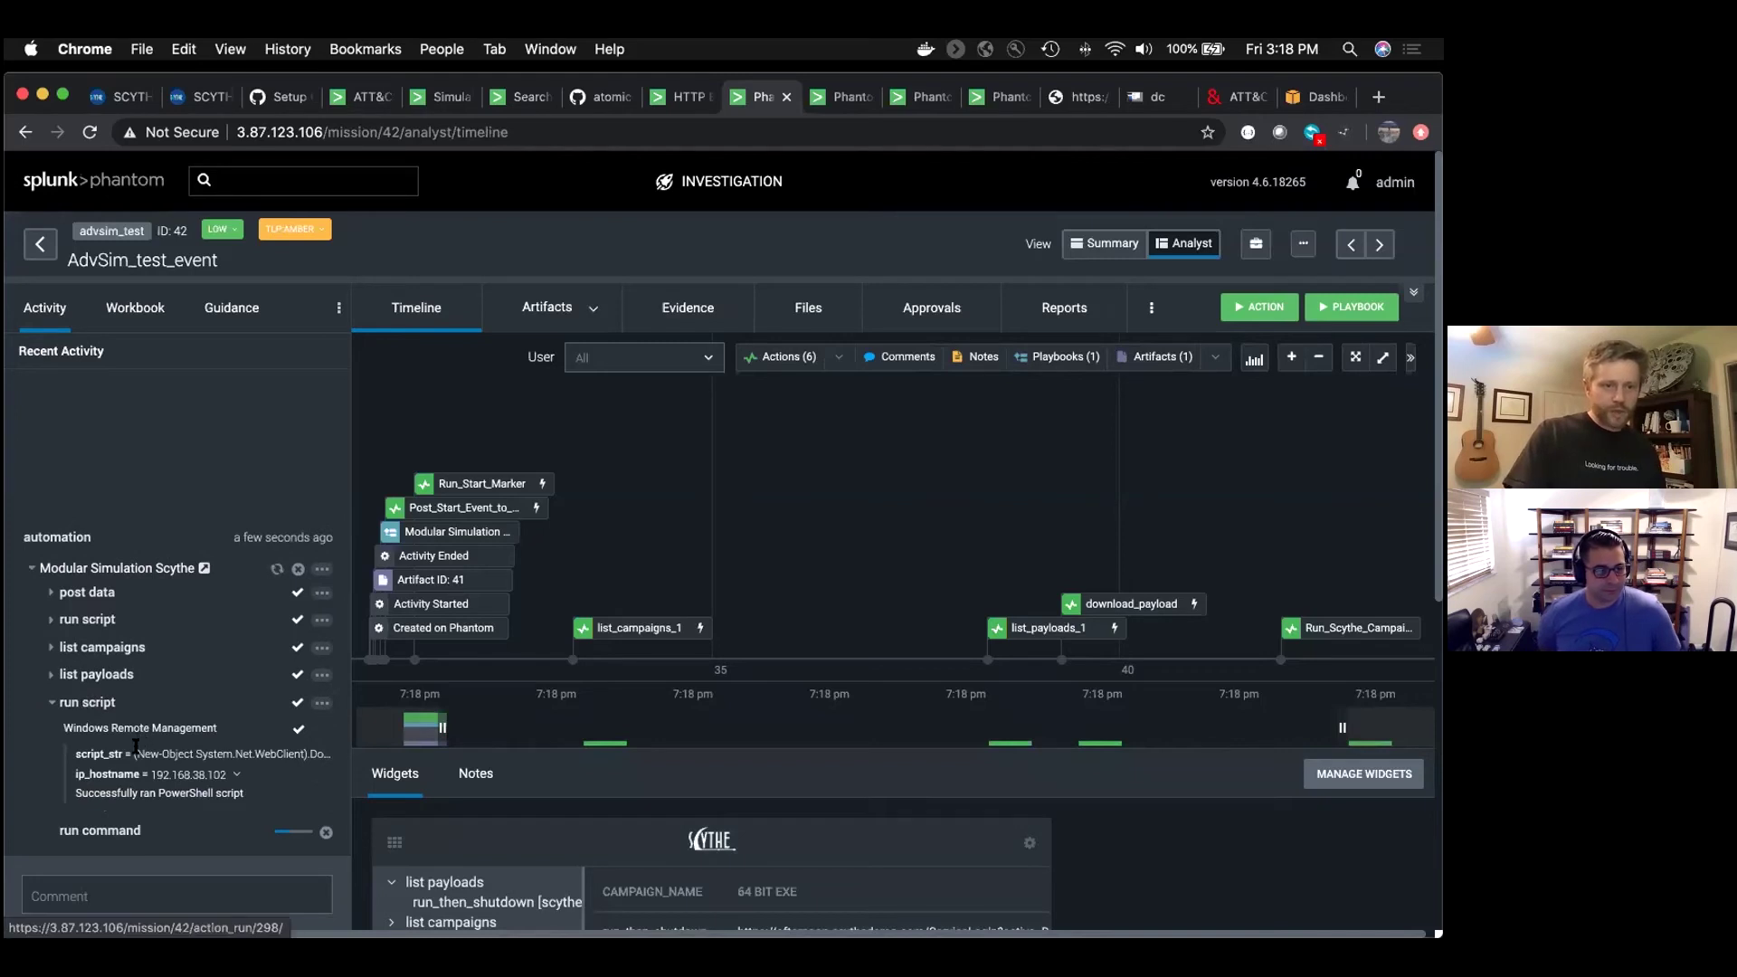
{"action": "left_click_drag", "start_coordinate": [134, 753], "coordinate": [319, 758]}
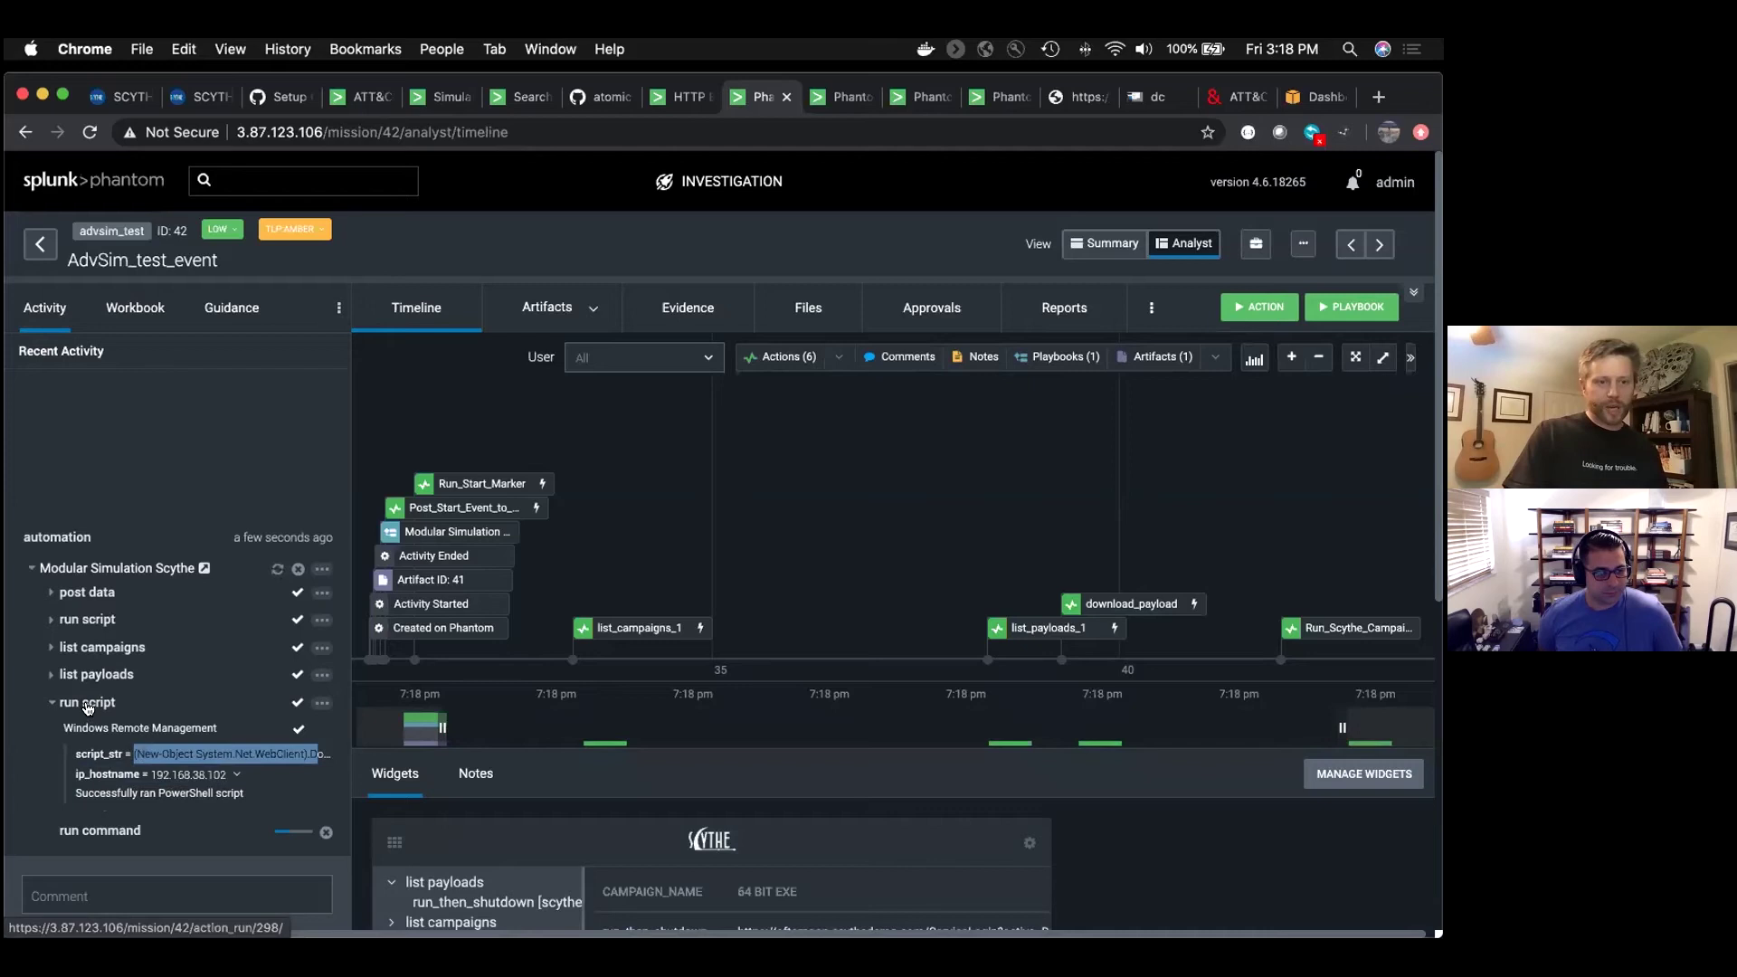
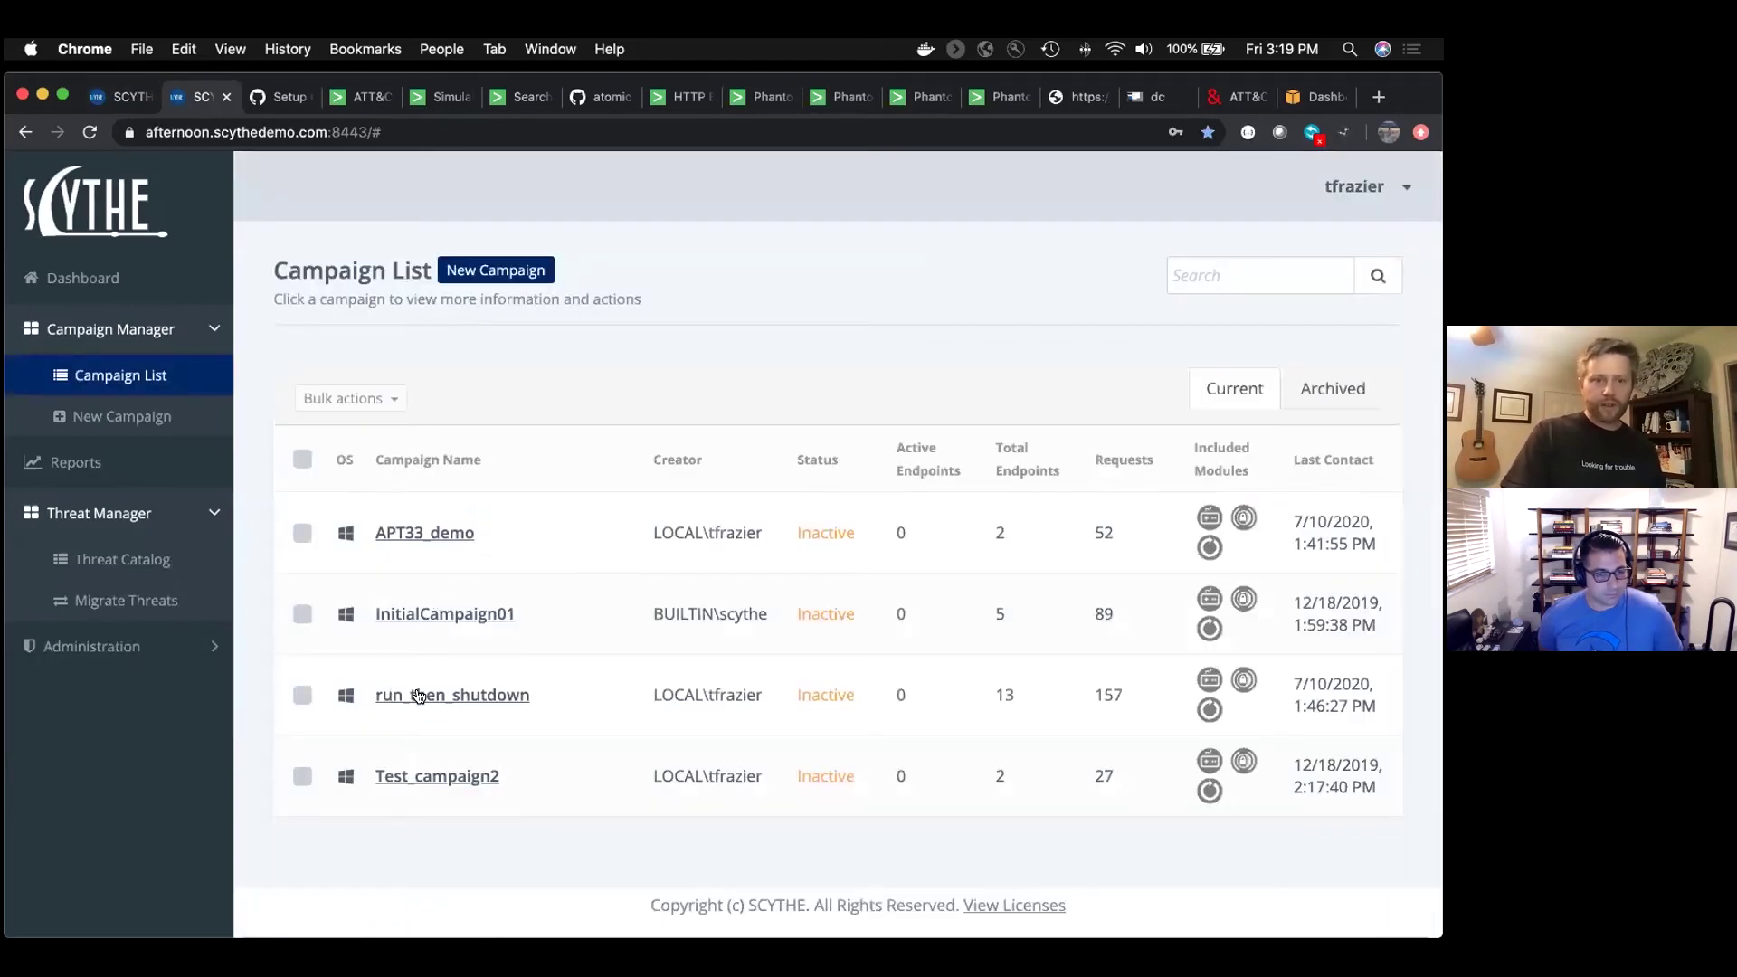
Open the run_then_shutdown campaign's details page from the Campaign List
{"action": "left_click", "coordinate": [419, 696]}
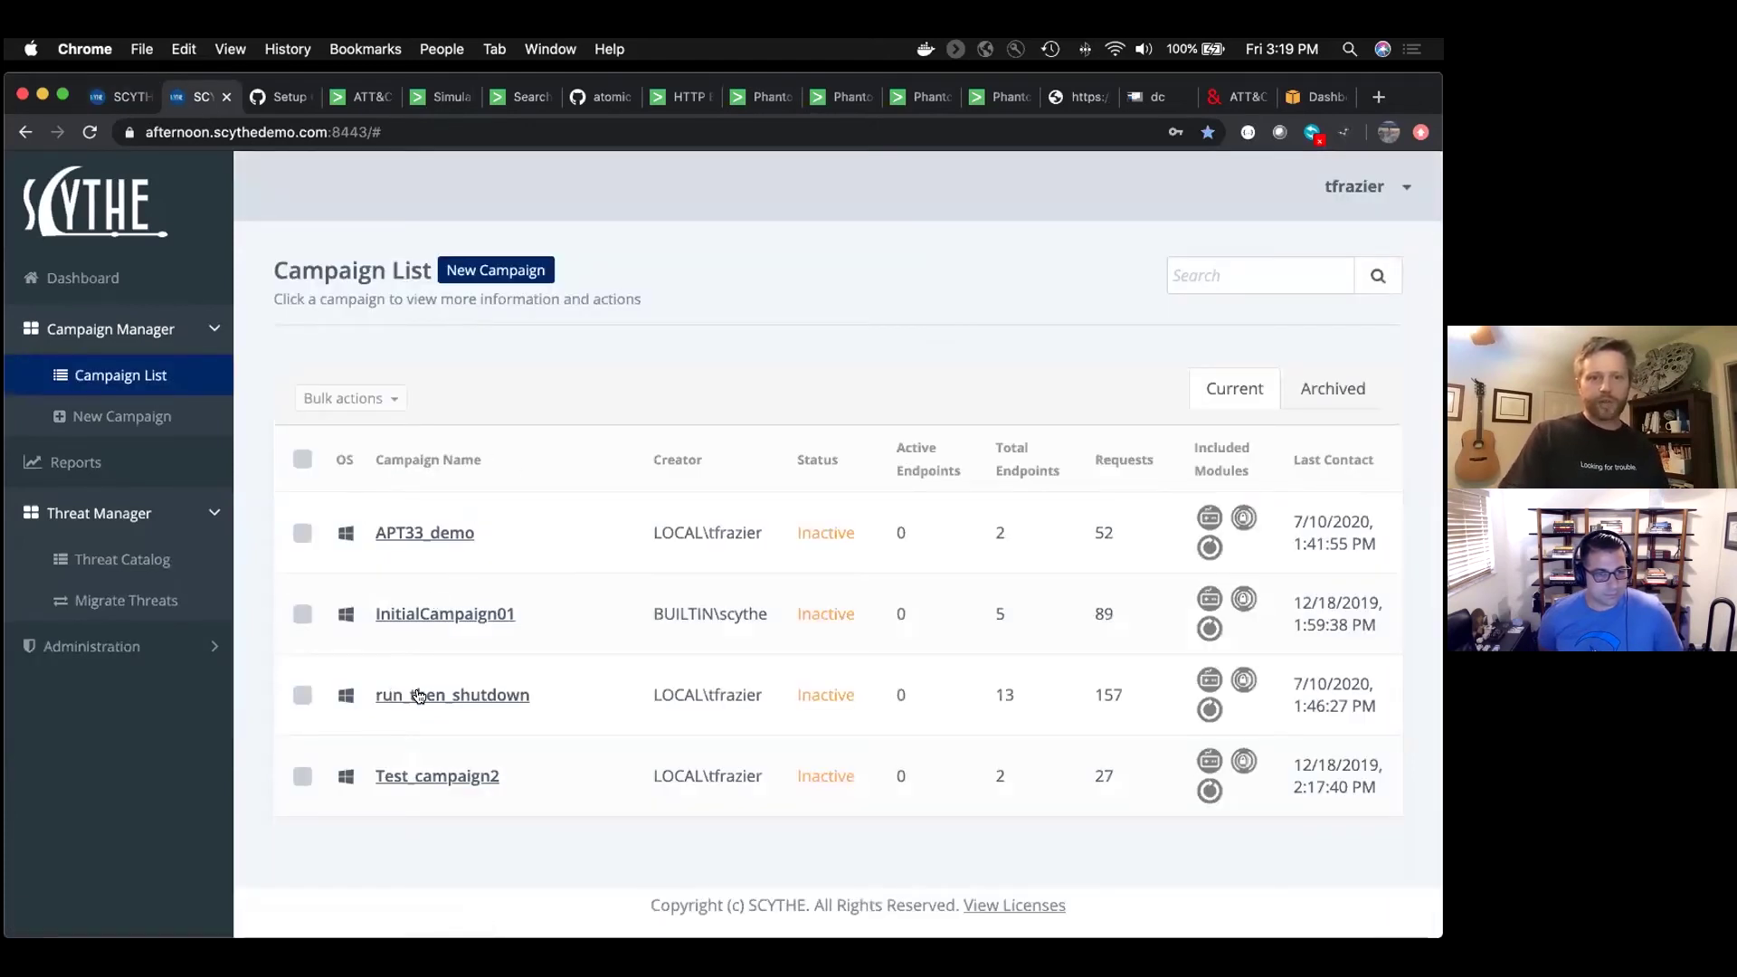
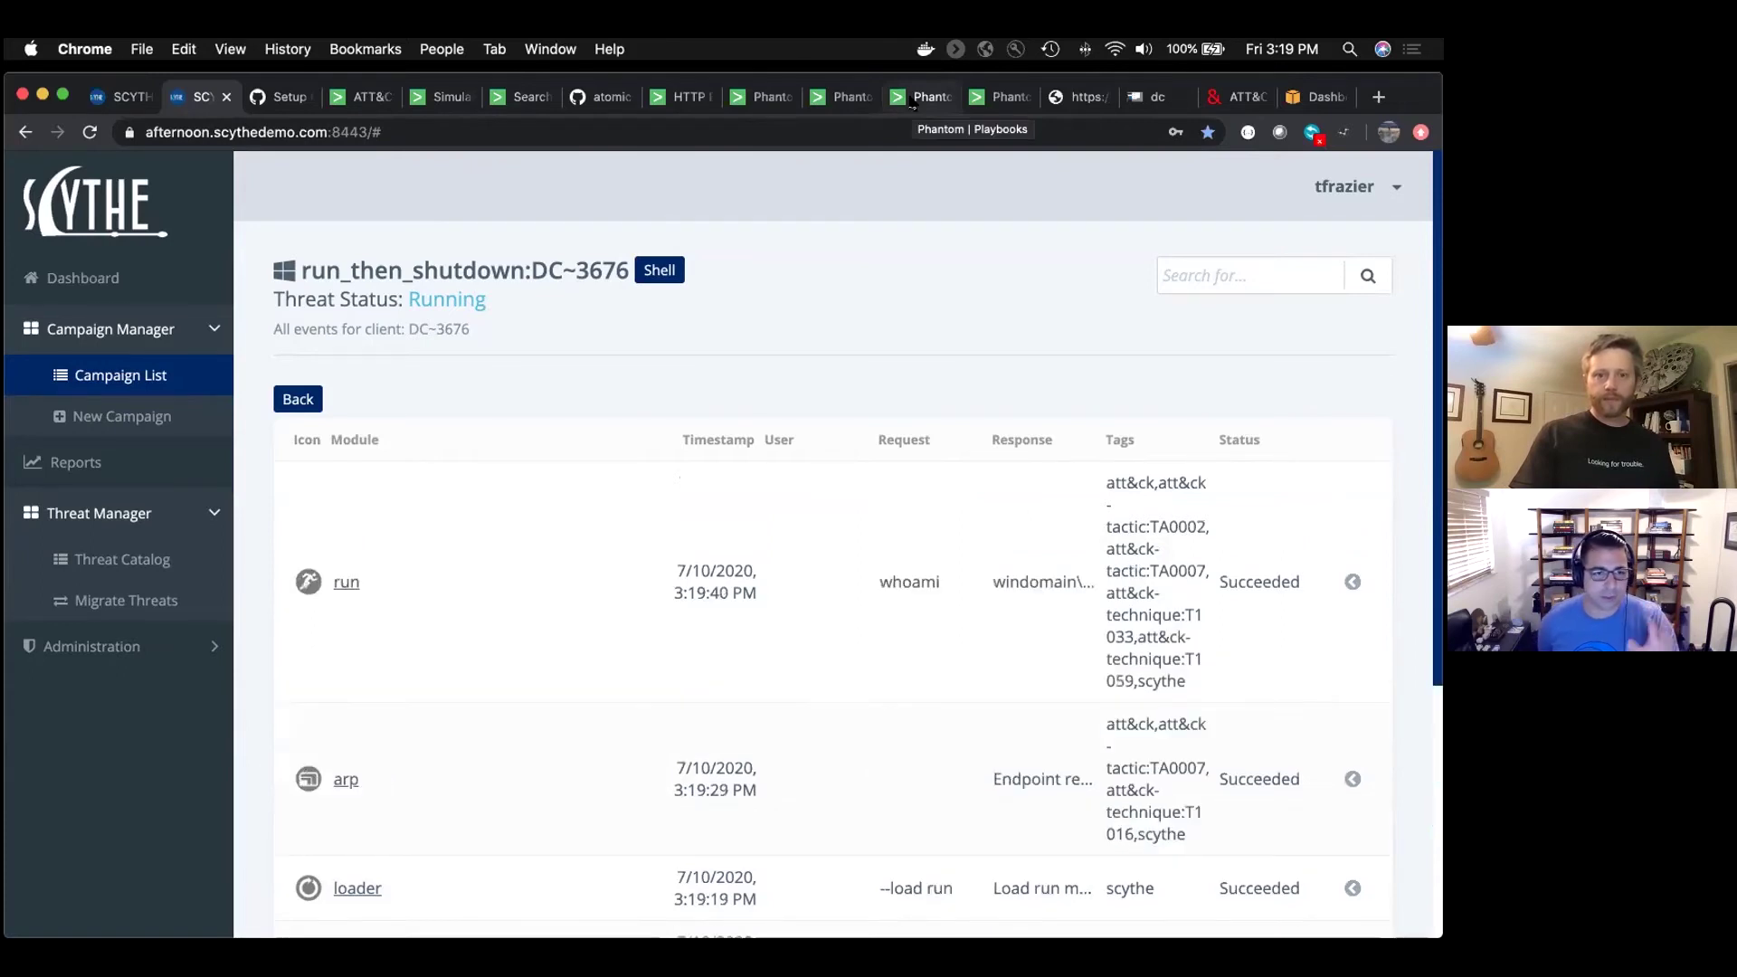
Open the Modular Simulation Scythe playbook, zoom it to 90%, then show the Apps page filtered to Scythe
{"action": "left_click", "coordinate": [914, 99]}
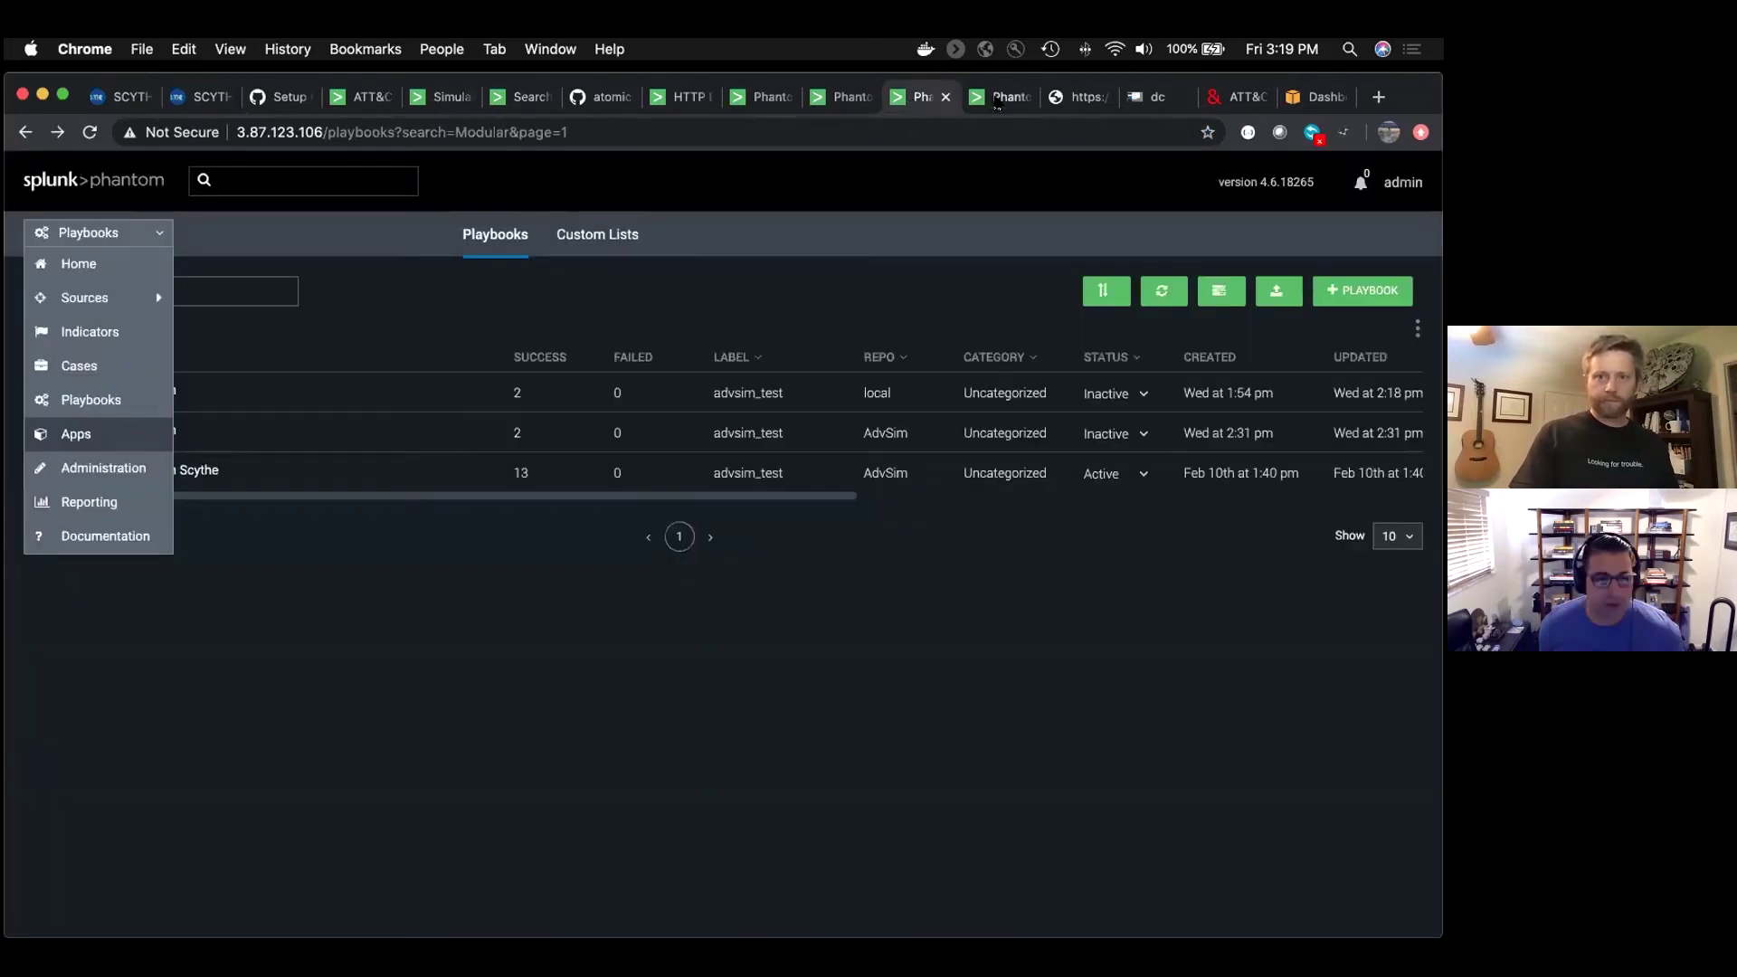
{"action": "key", "text": "ctrl+Tab"}
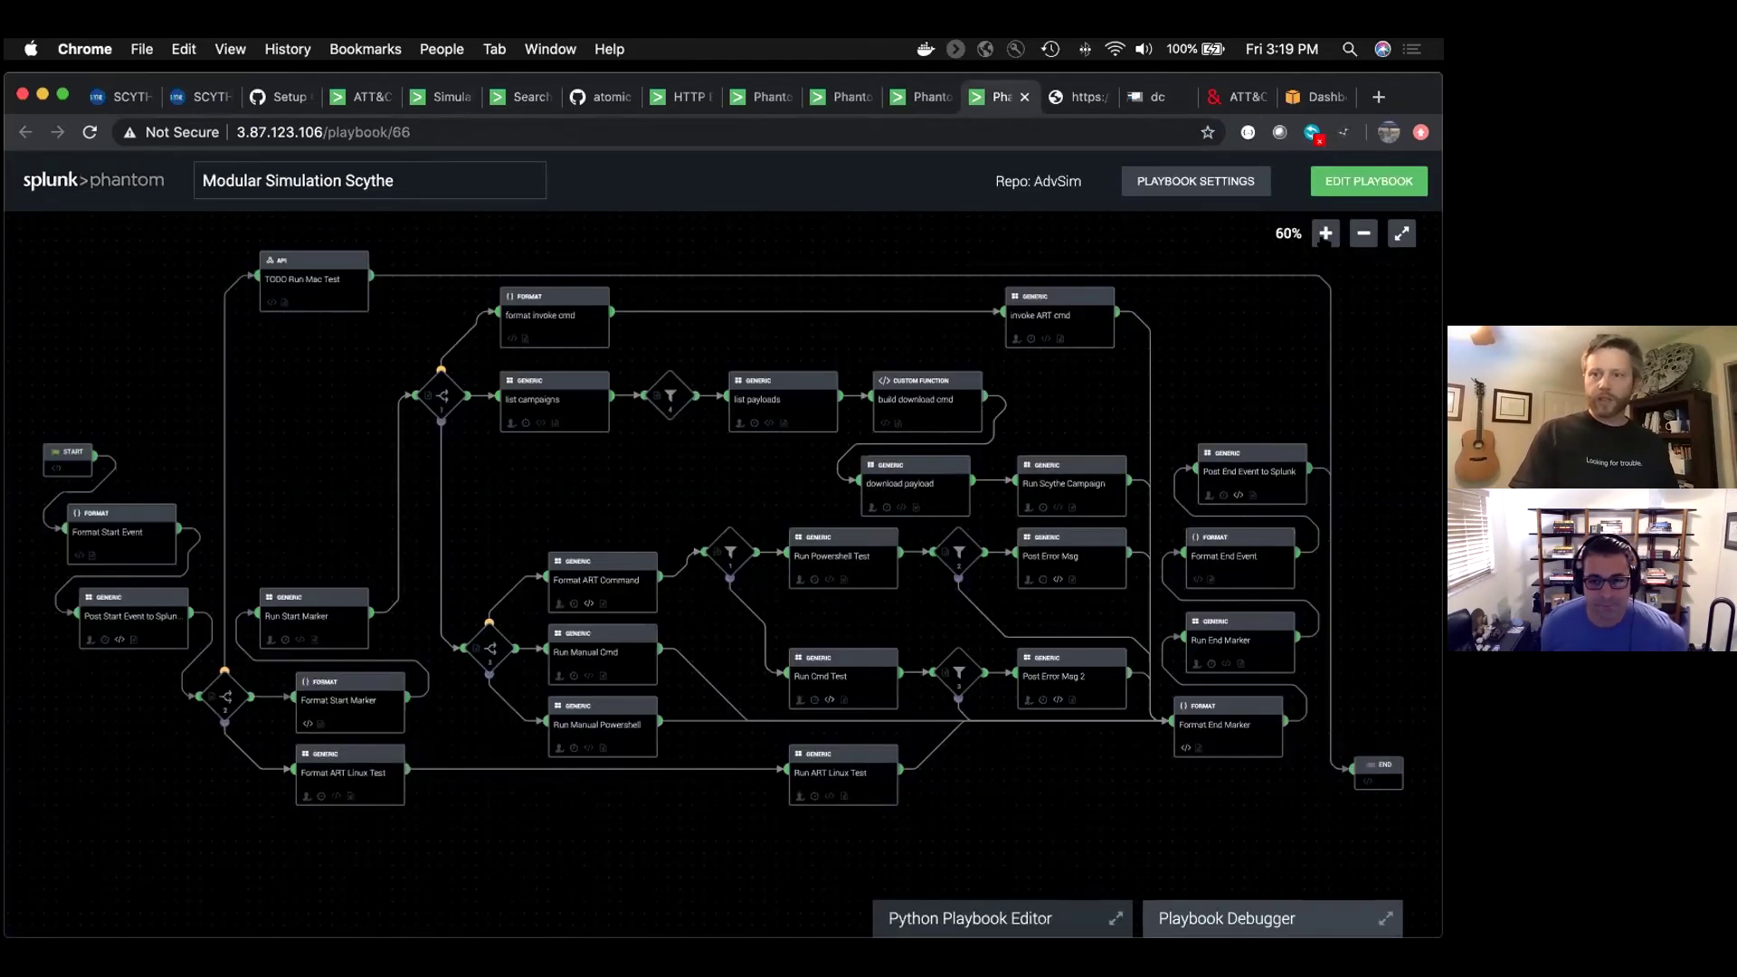
{"action": "left_click", "coordinate": [1325, 235]}
{"action": "left_click", "coordinate": [1325, 233]}
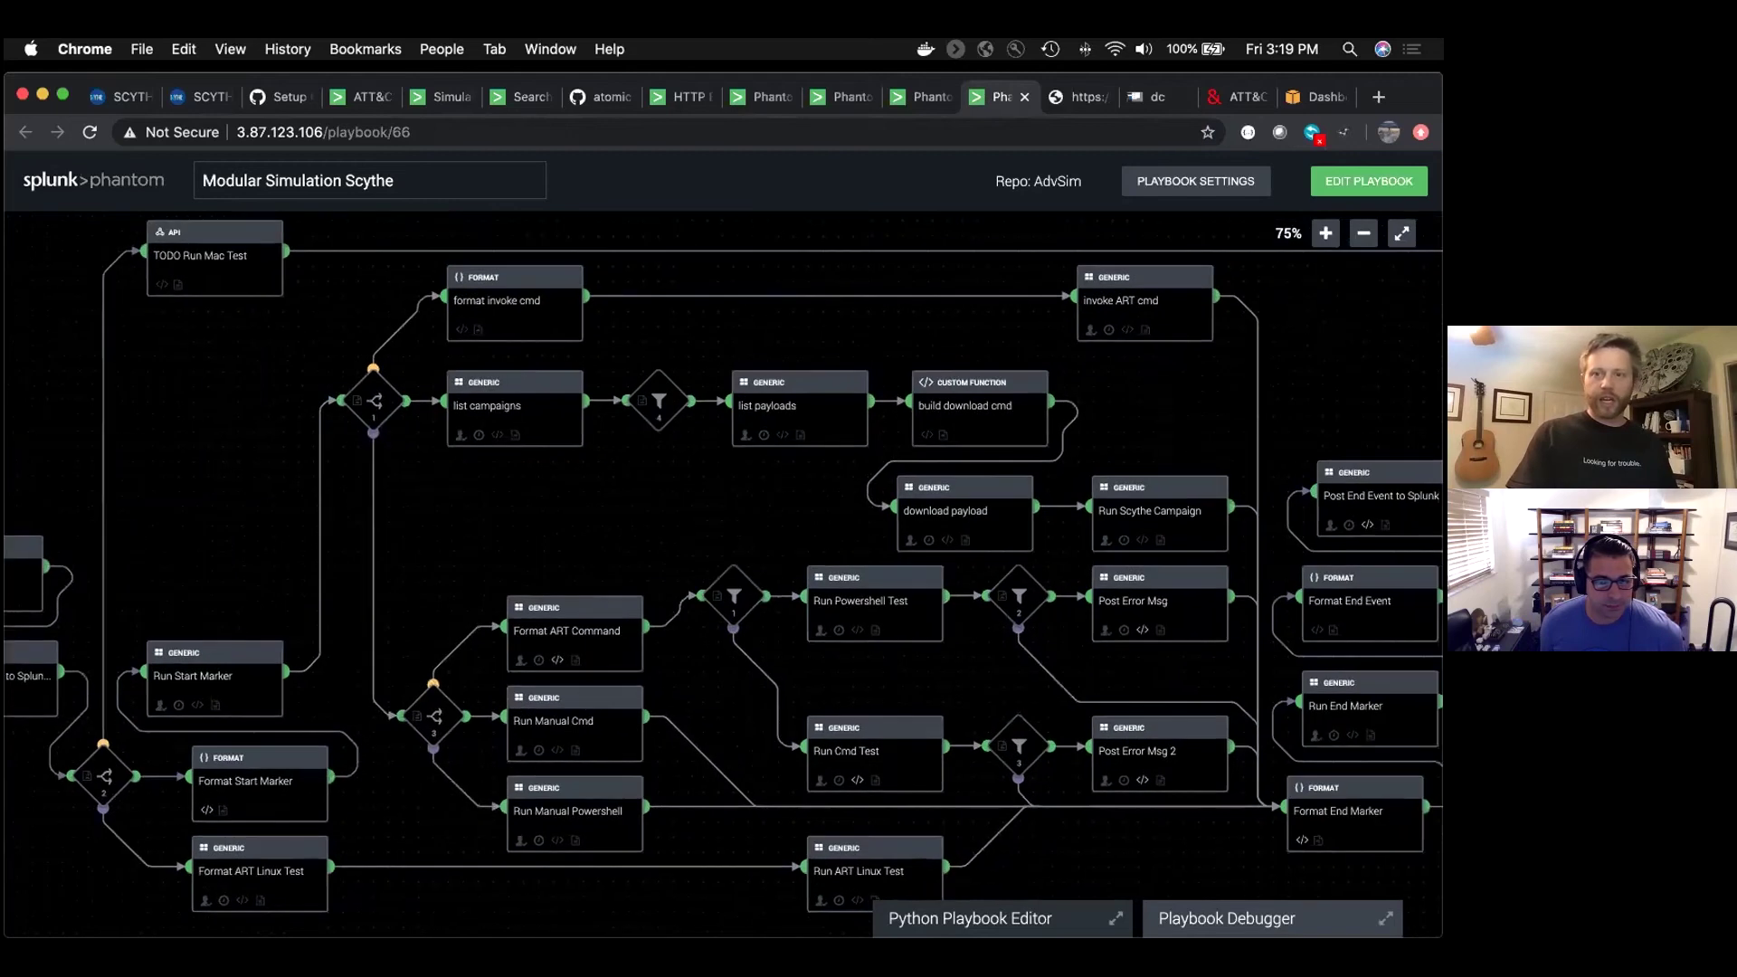
{"action": "left_click", "coordinate": [1323, 234]}
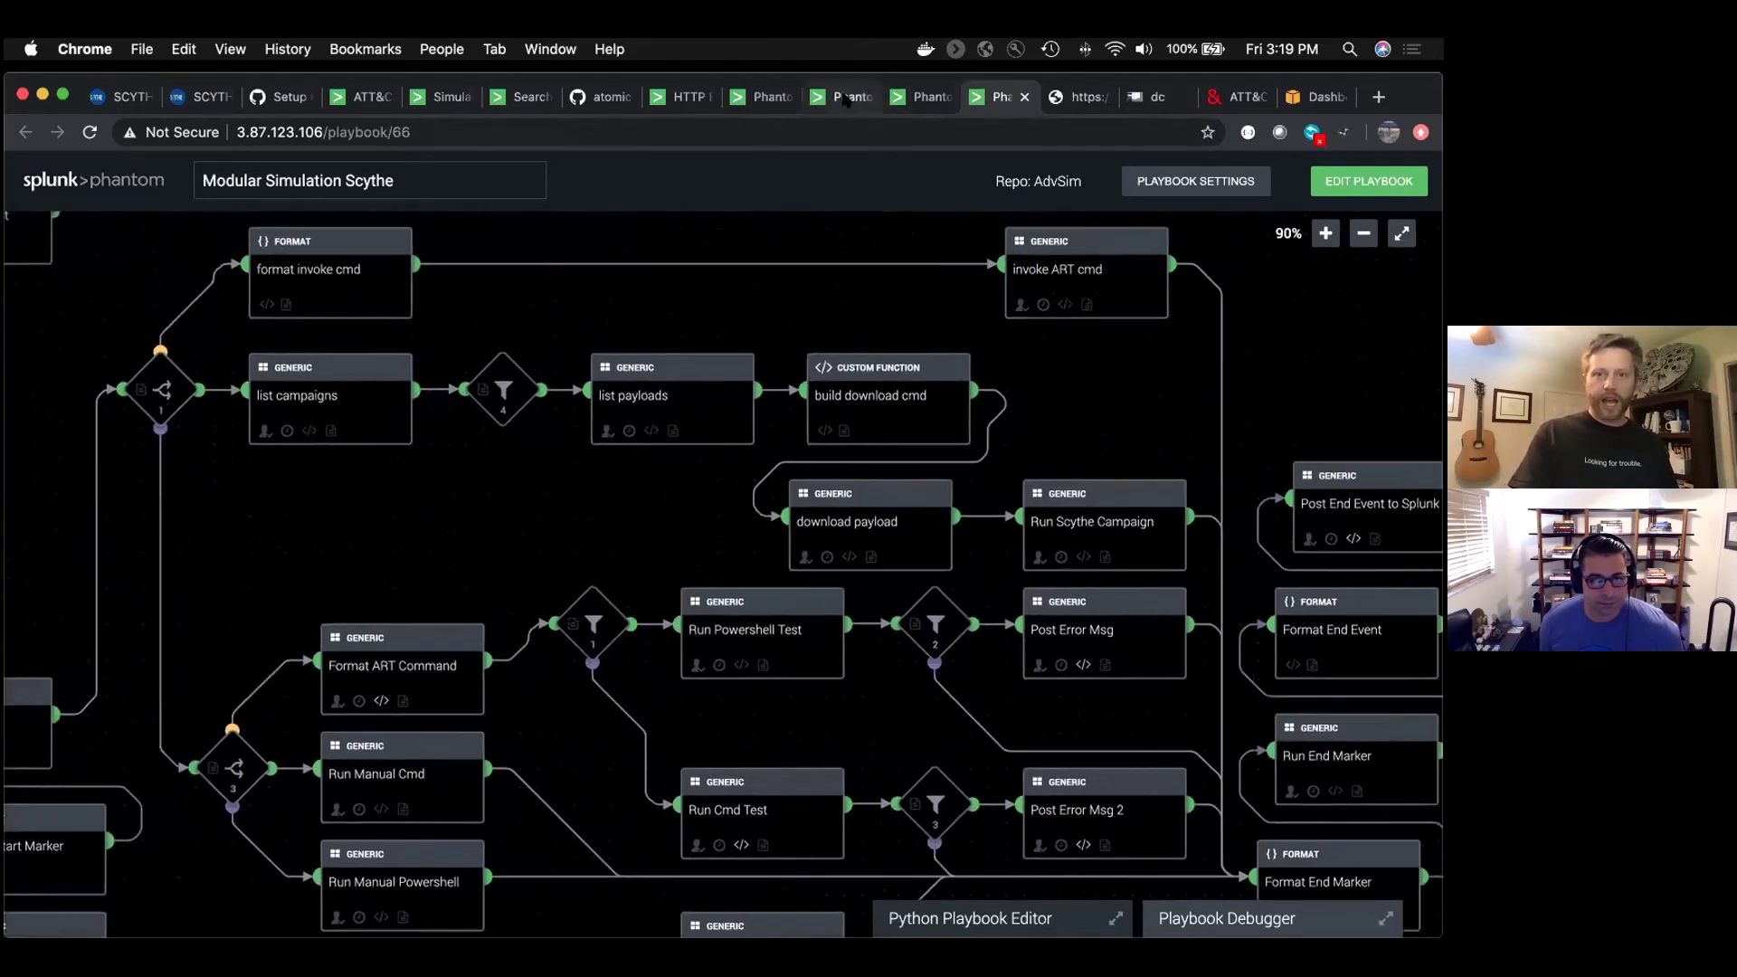
{"action": "left_click", "coordinate": [858, 97]}
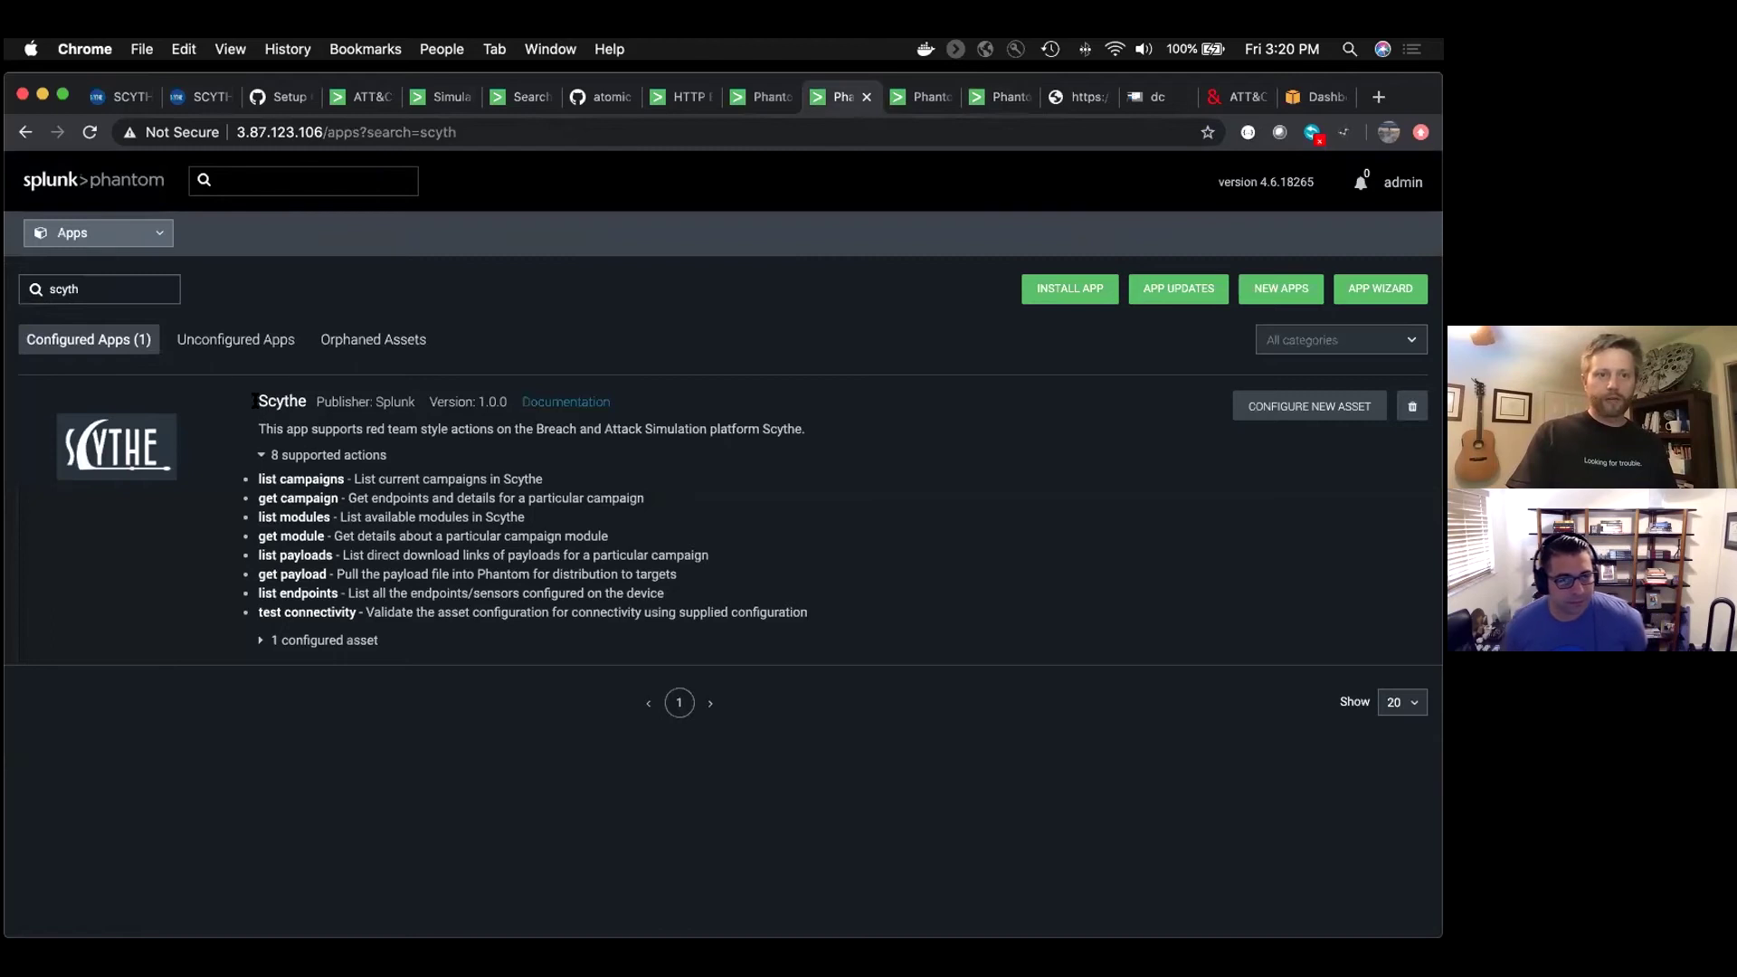
Highlight the Scythe app name and its full list of supported actions
{"action": "double_click", "coordinate": [260, 400]}
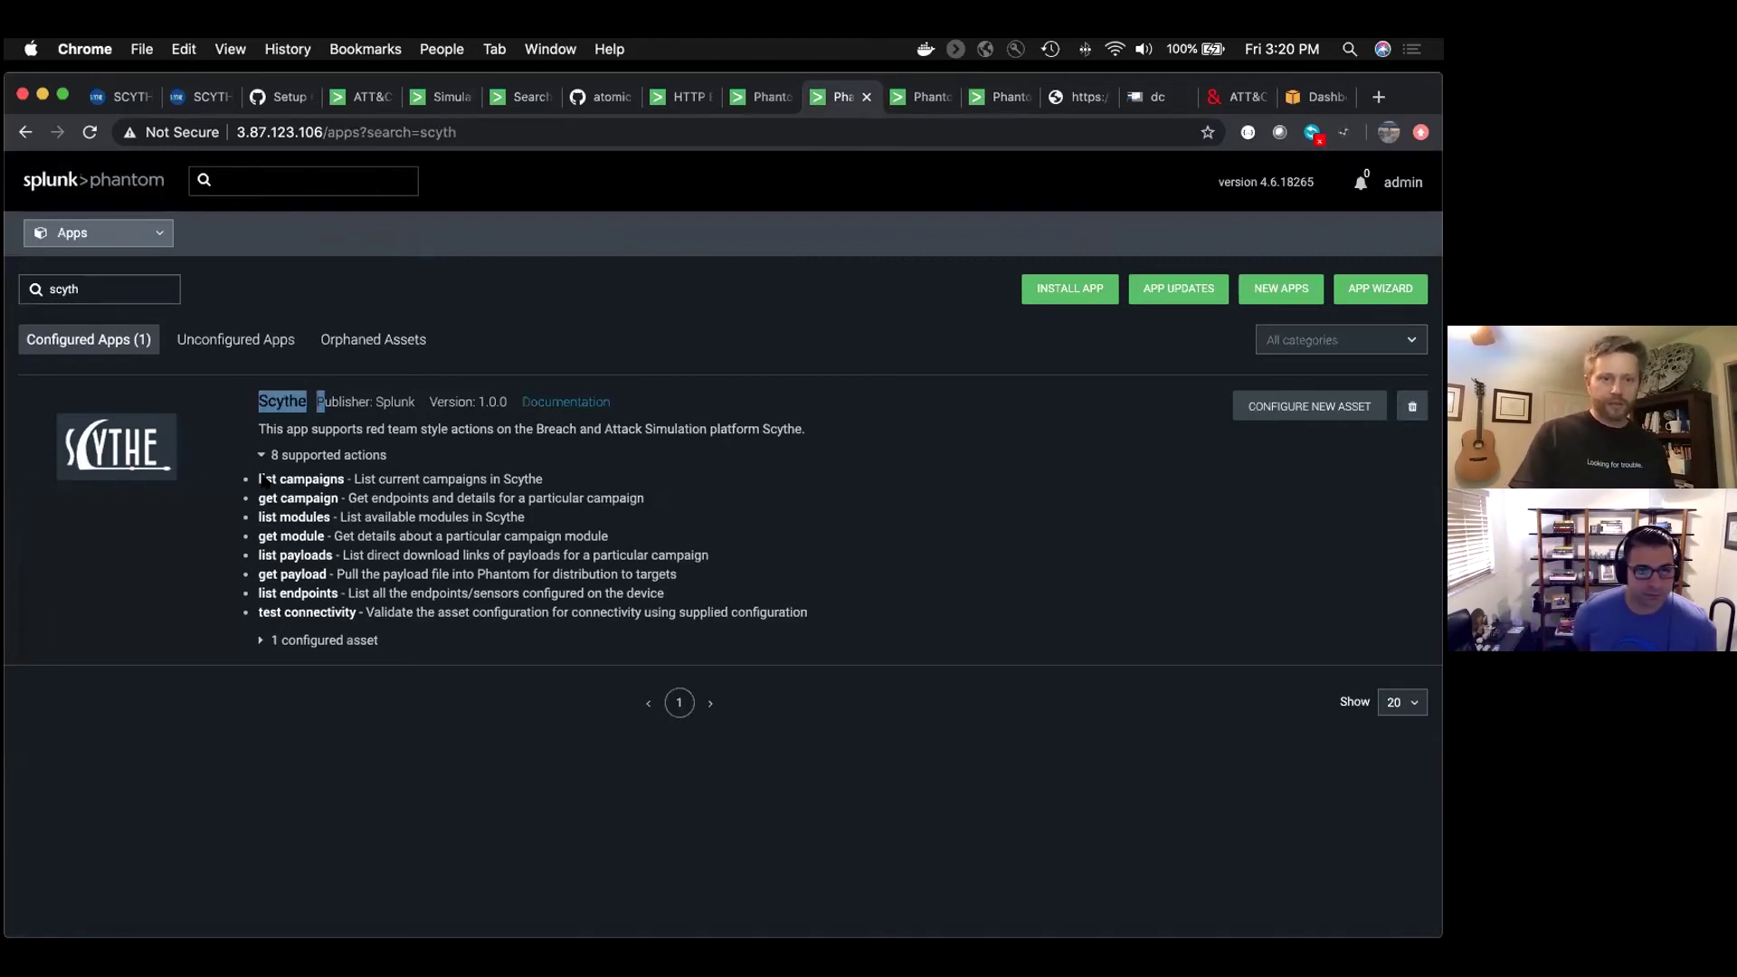
{"action": "left_click_drag", "start_coordinate": [256, 472], "coordinate": [552, 592]}
{"action": "left_click", "coordinate": [402, 537]}
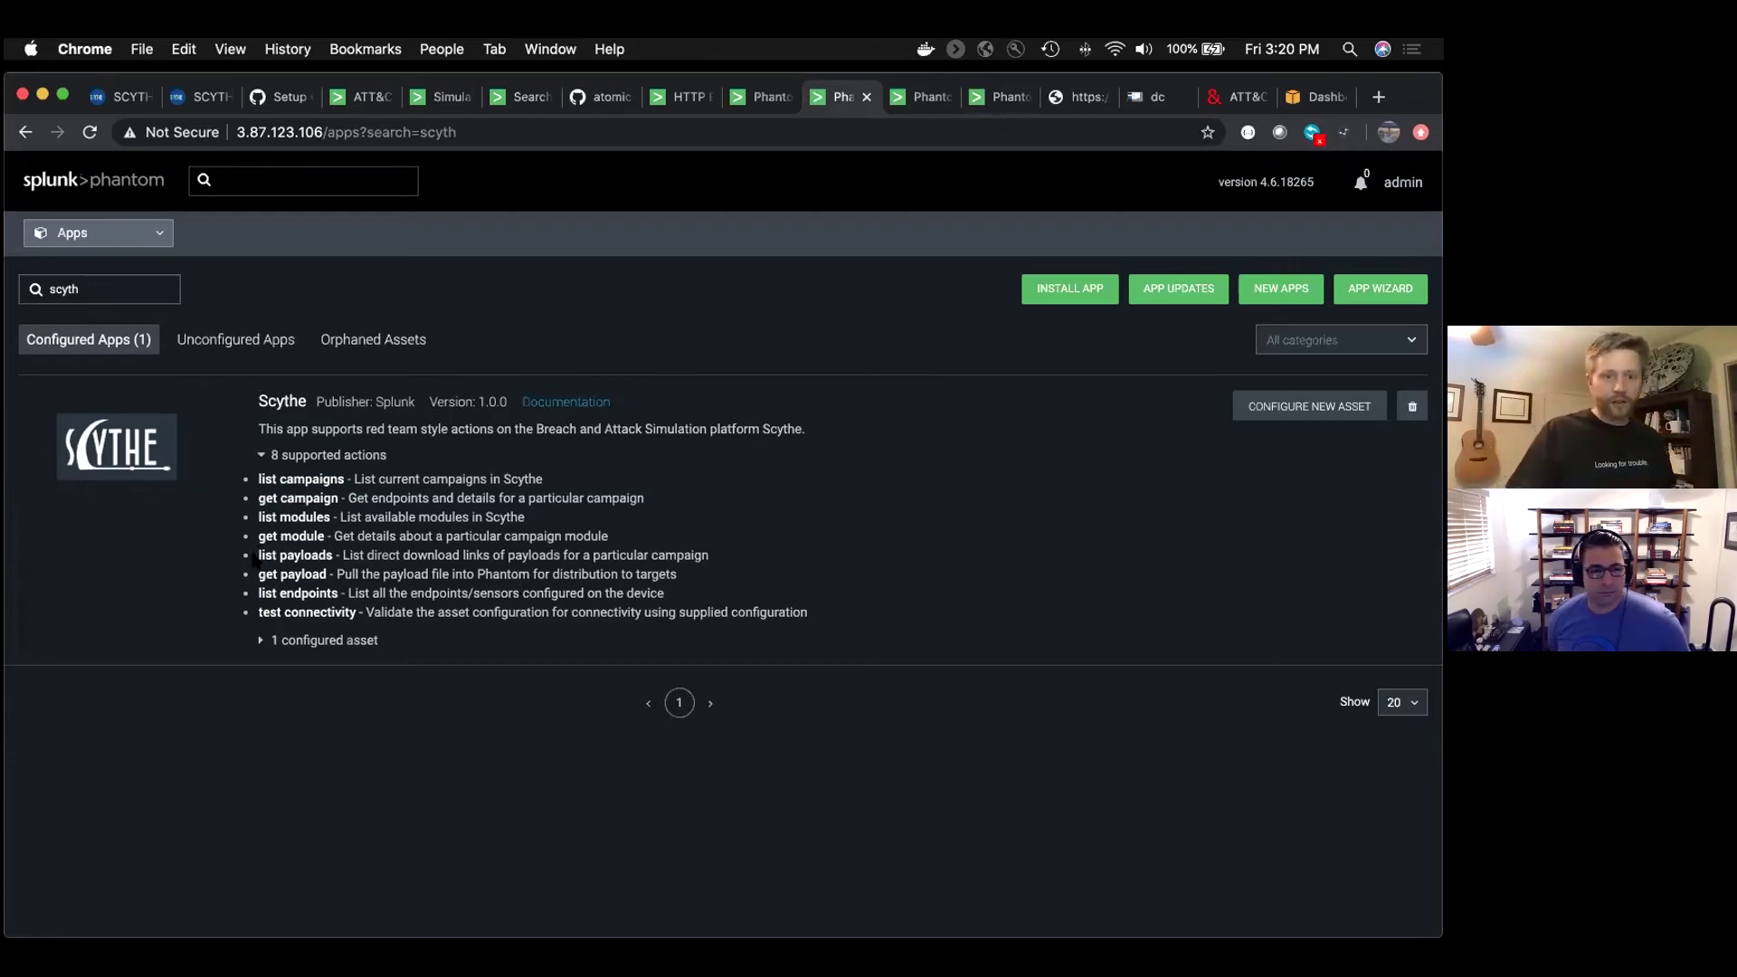
Highlight the list payloads and get payload actions, then return to the playbook canvas
{"action": "left_click_drag", "start_coordinate": [258, 555], "coordinate": [358, 573]}
{"action": "left_click", "coordinate": [432, 534]}
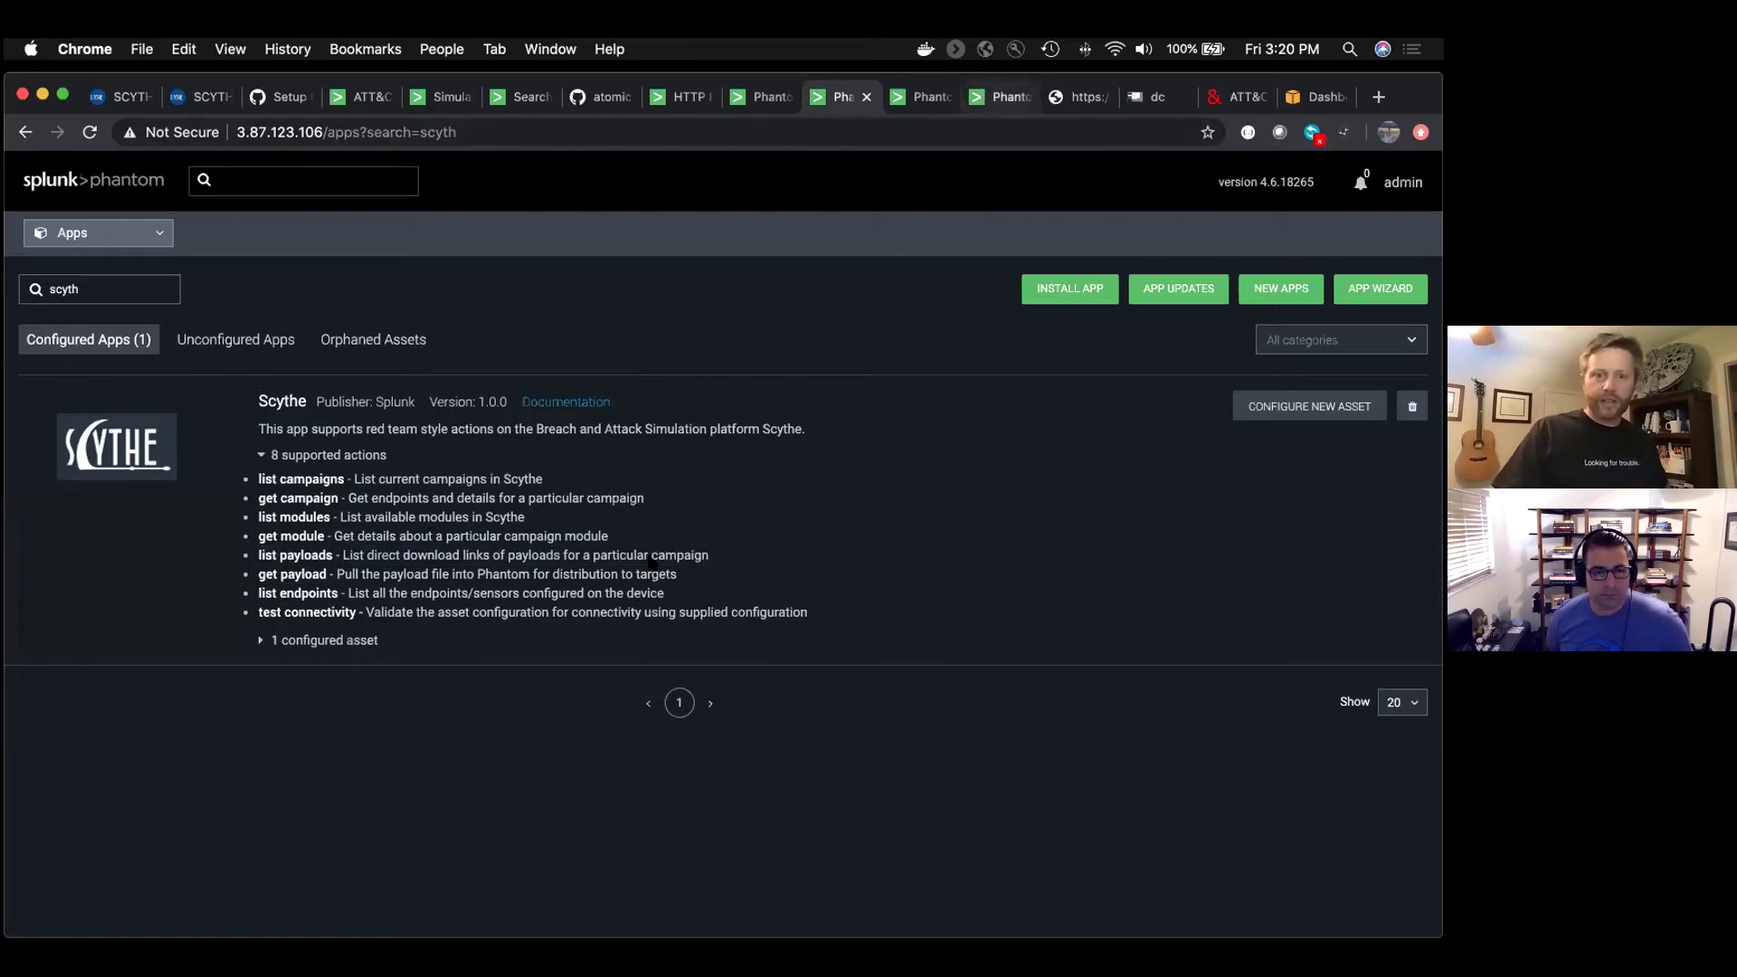
{"action": "left_click", "coordinate": [995, 97]}
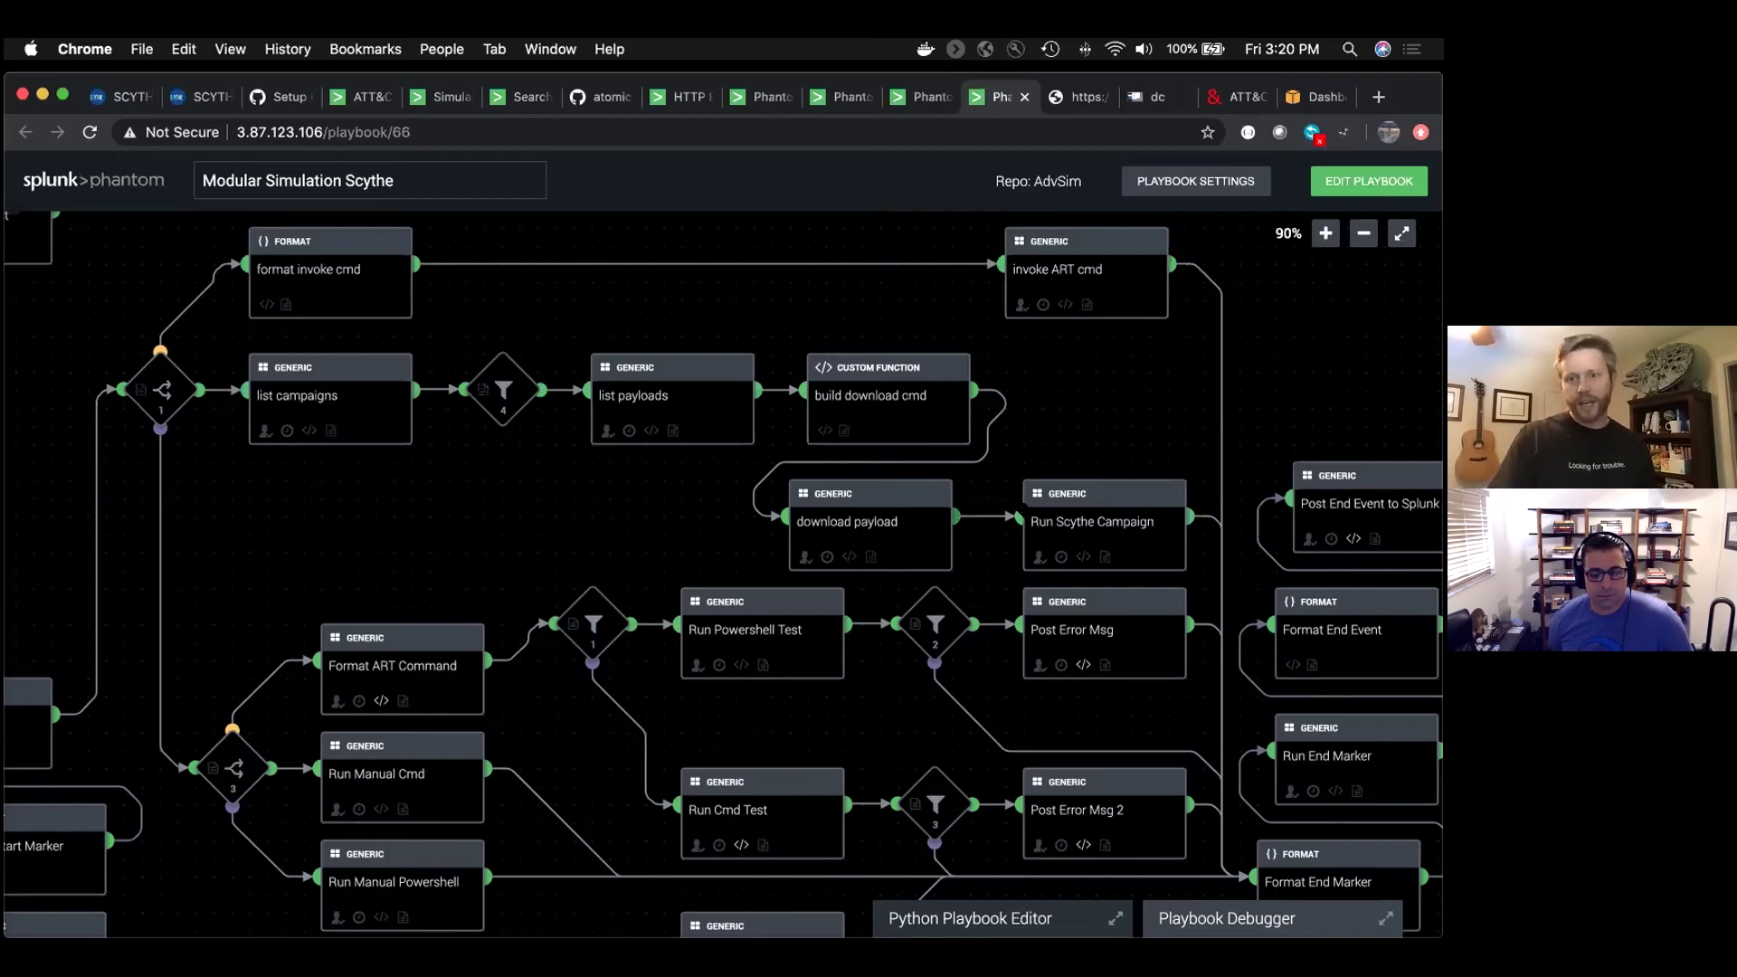
Select the Run Scythe Campaign node, then review the simulation job results and SCYTHE Settings page
{"action": "left_click", "coordinate": [1055, 528]}
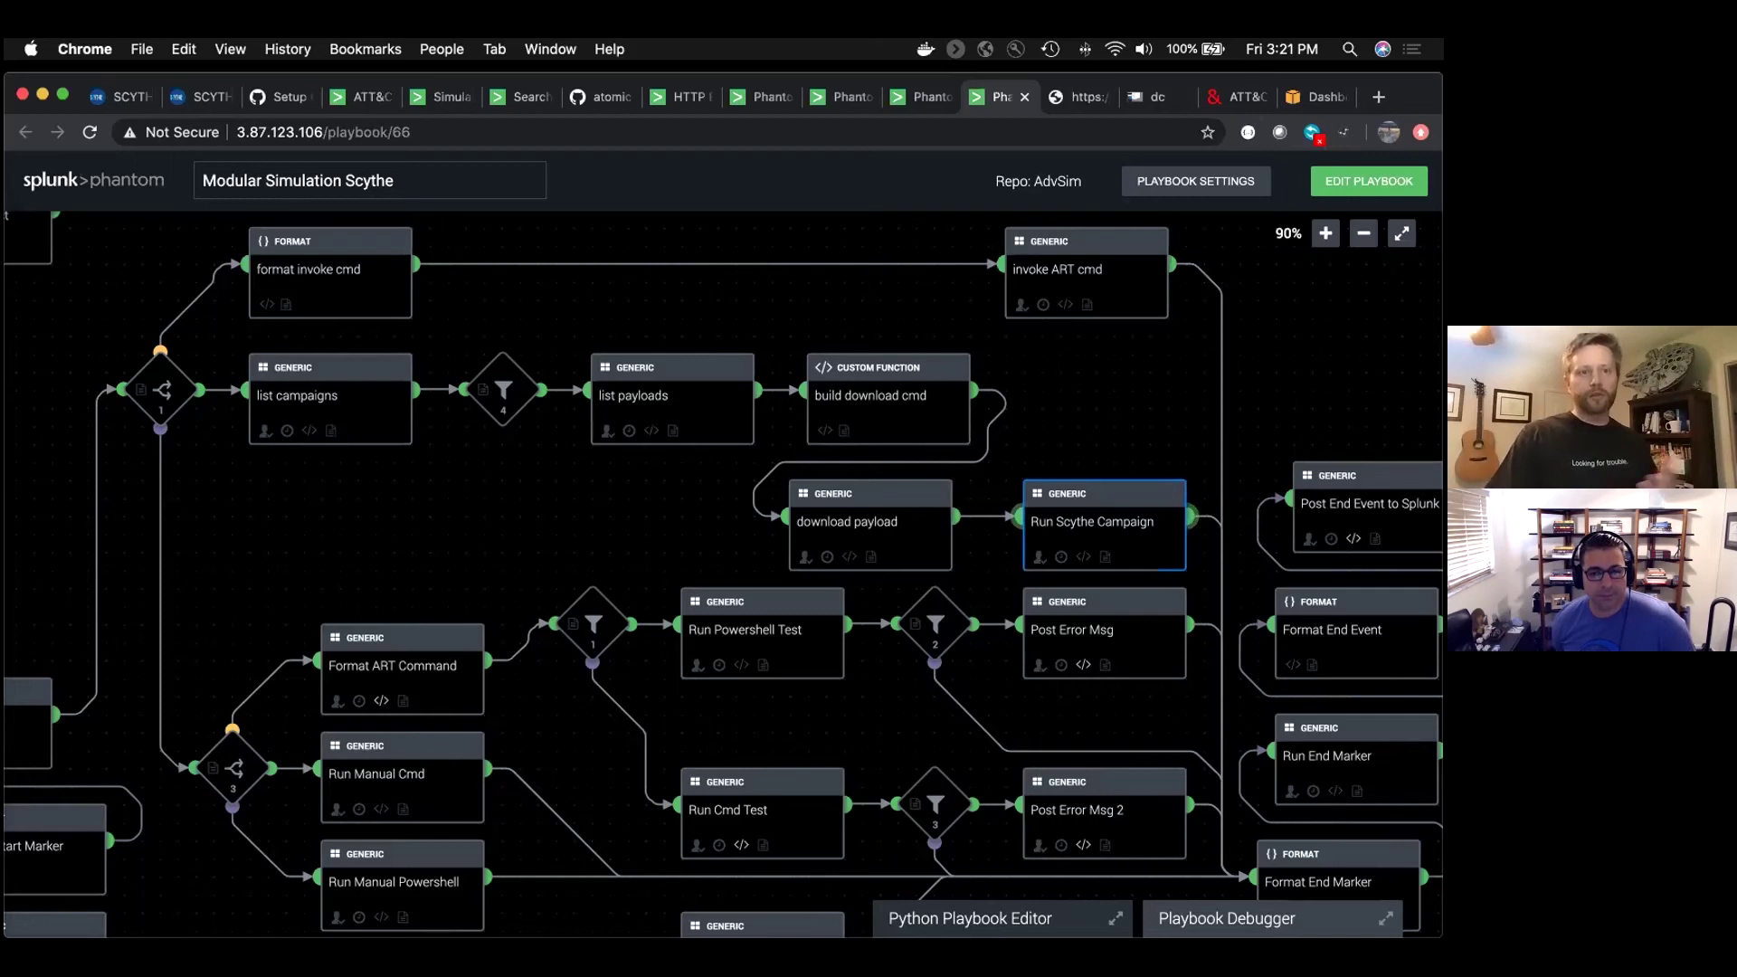
{"action": "left_click", "coordinate": [445, 102]}
{"action": "left_click", "coordinate": [131, 100]}
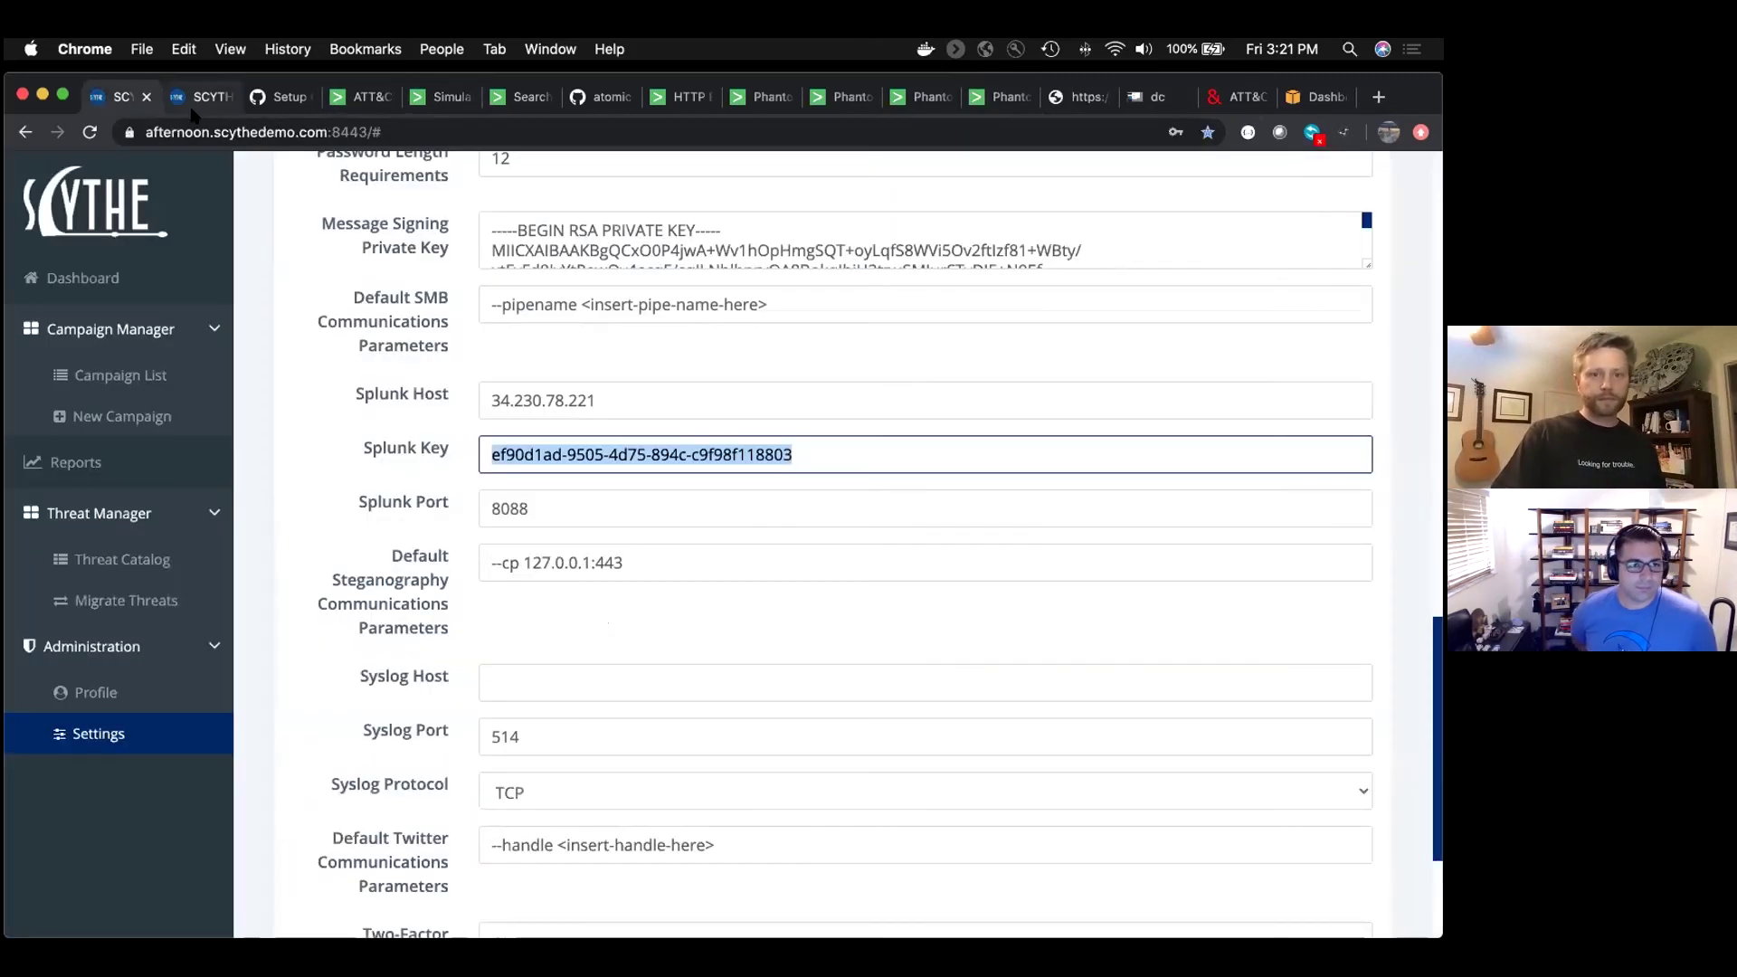
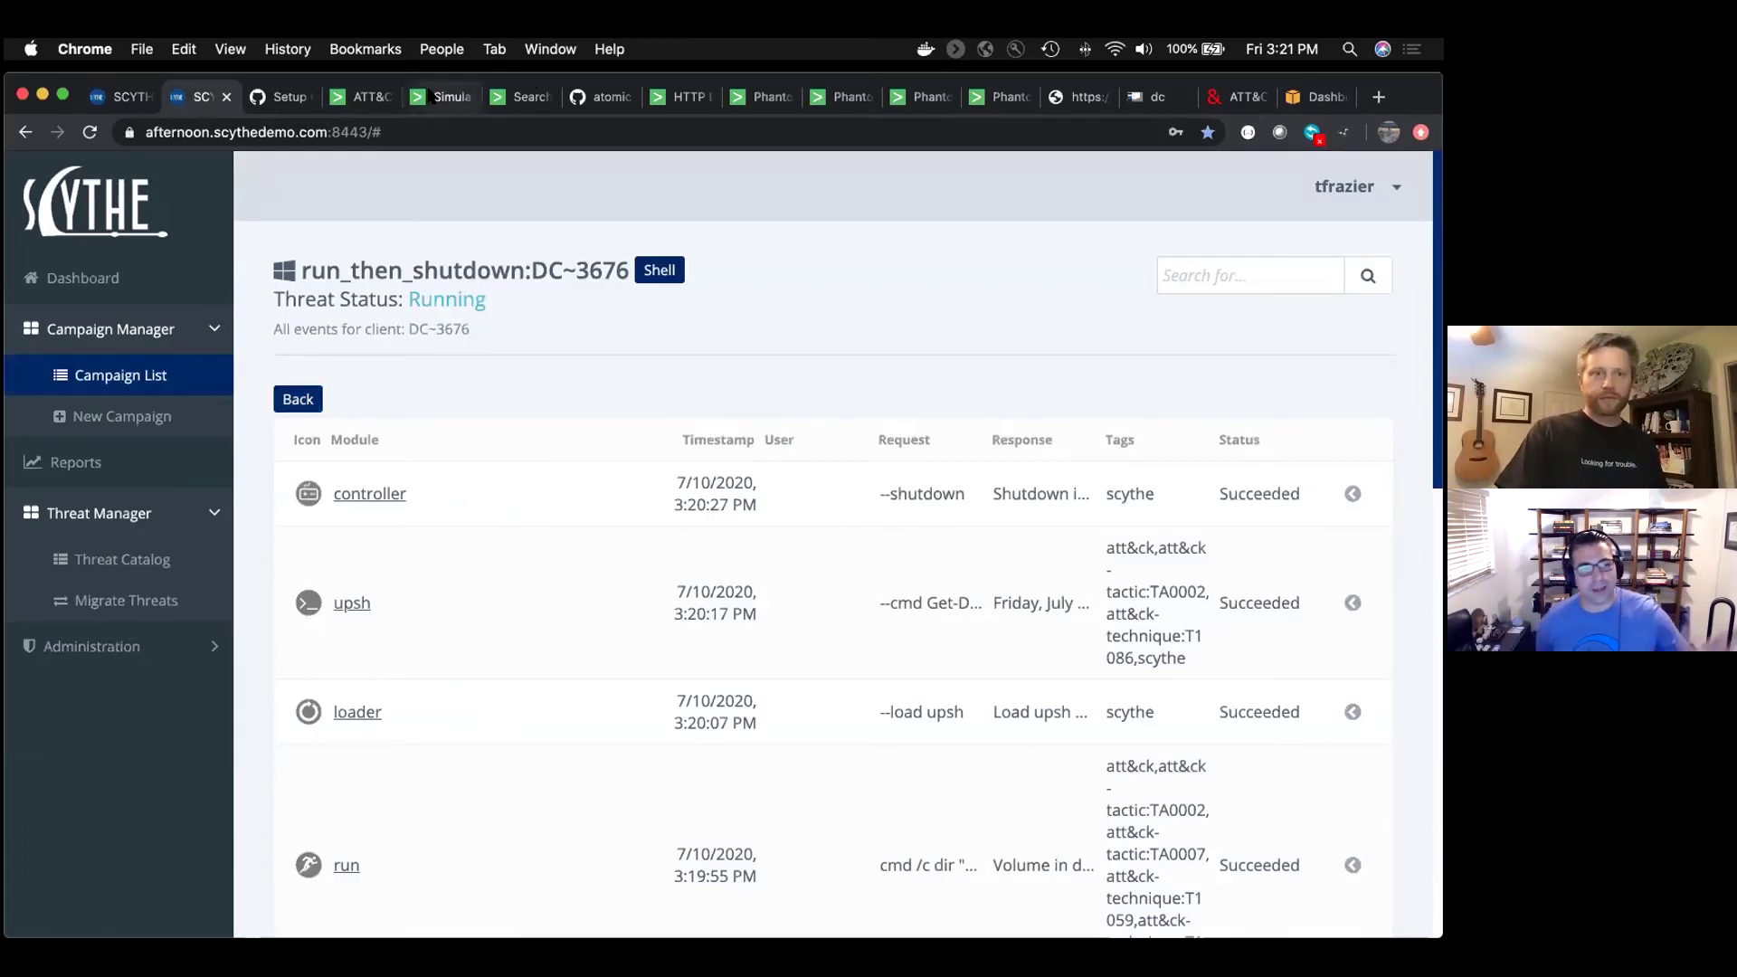
Return to the Splunk simulation runner page for technique T1016
{"action": "left_click", "coordinate": [435, 99]}
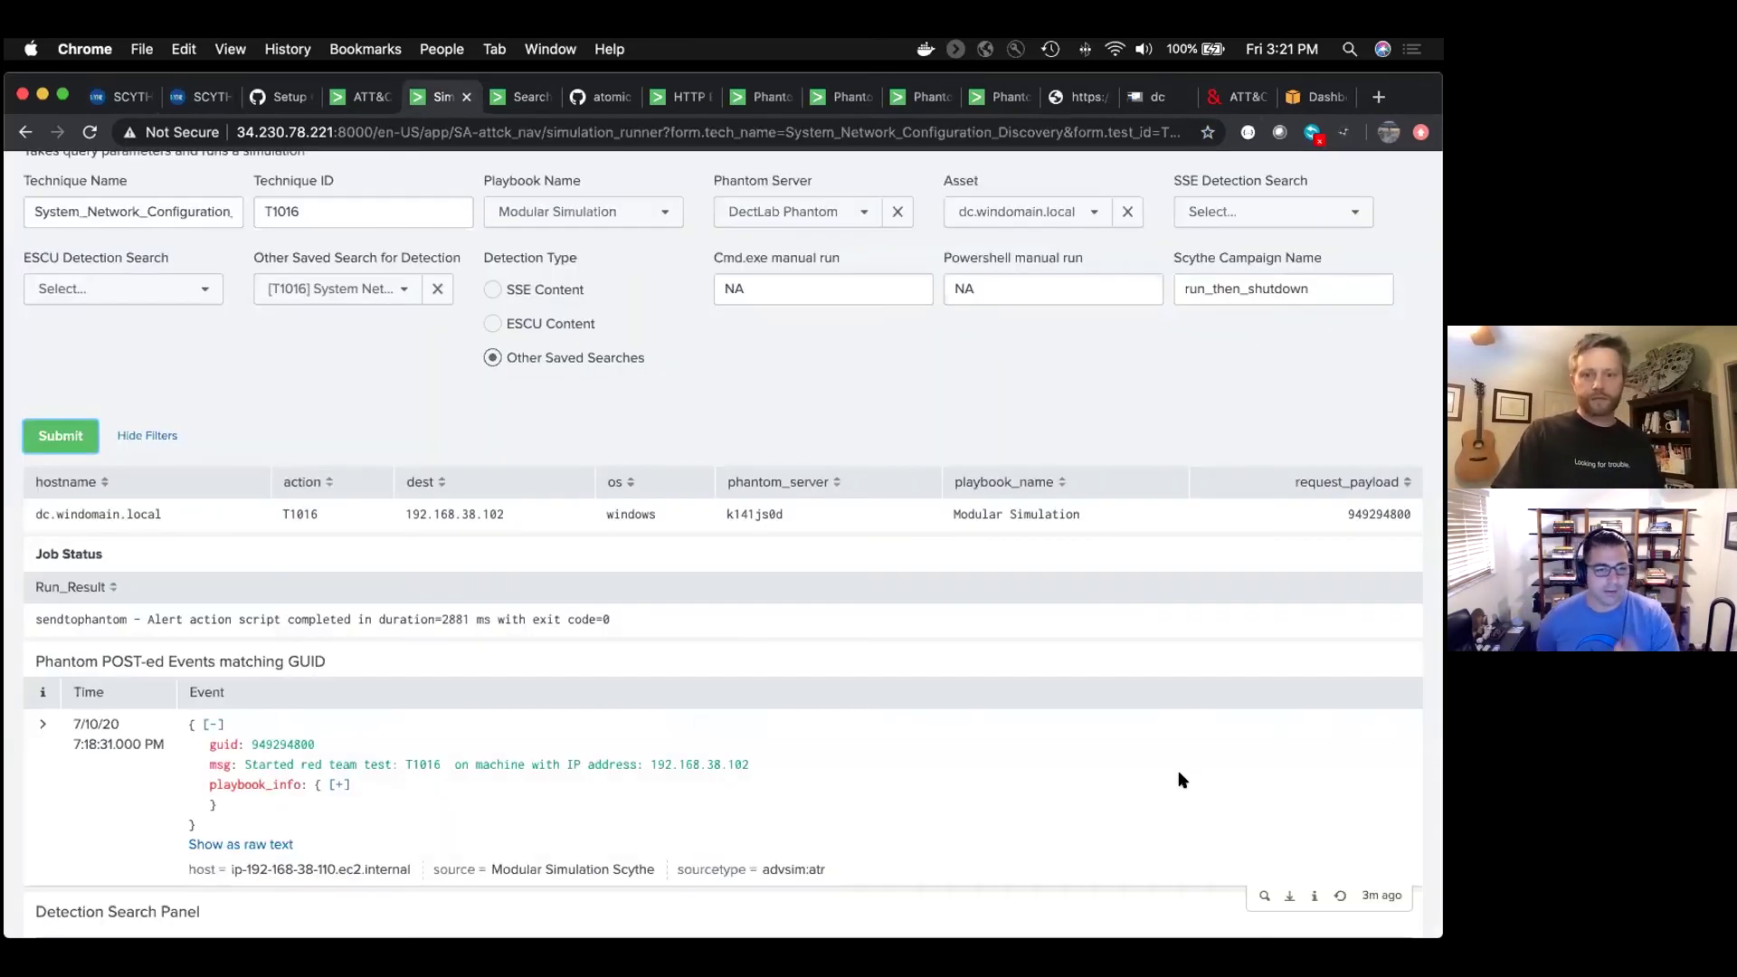
Refresh the Phantom POST-ed Events panel and review the T1016 detection and Sysmon results
{"action": "scroll", "coordinate": [1267, 796], "scroll_direction": "down", "scroll_amount": 2}
{"action": "left_click", "coordinate": [1340, 793]}
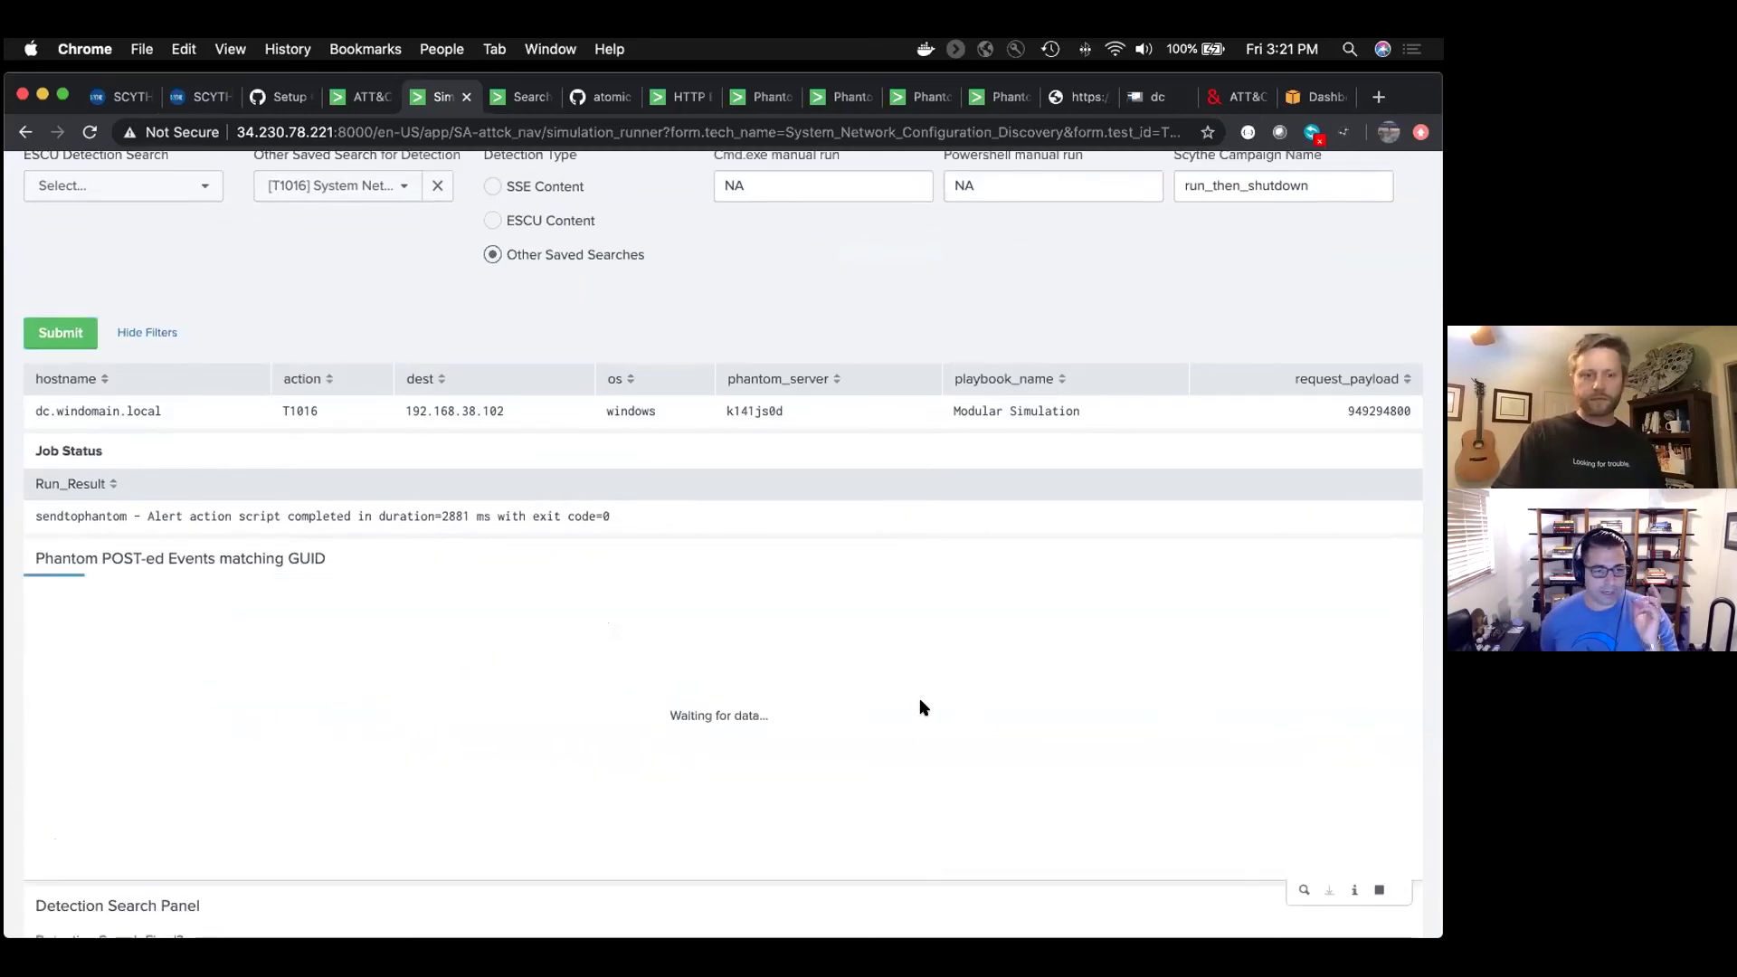
{"action": "scroll", "coordinate": [687, 714], "scroll_direction": "down", "scroll_amount": 5}
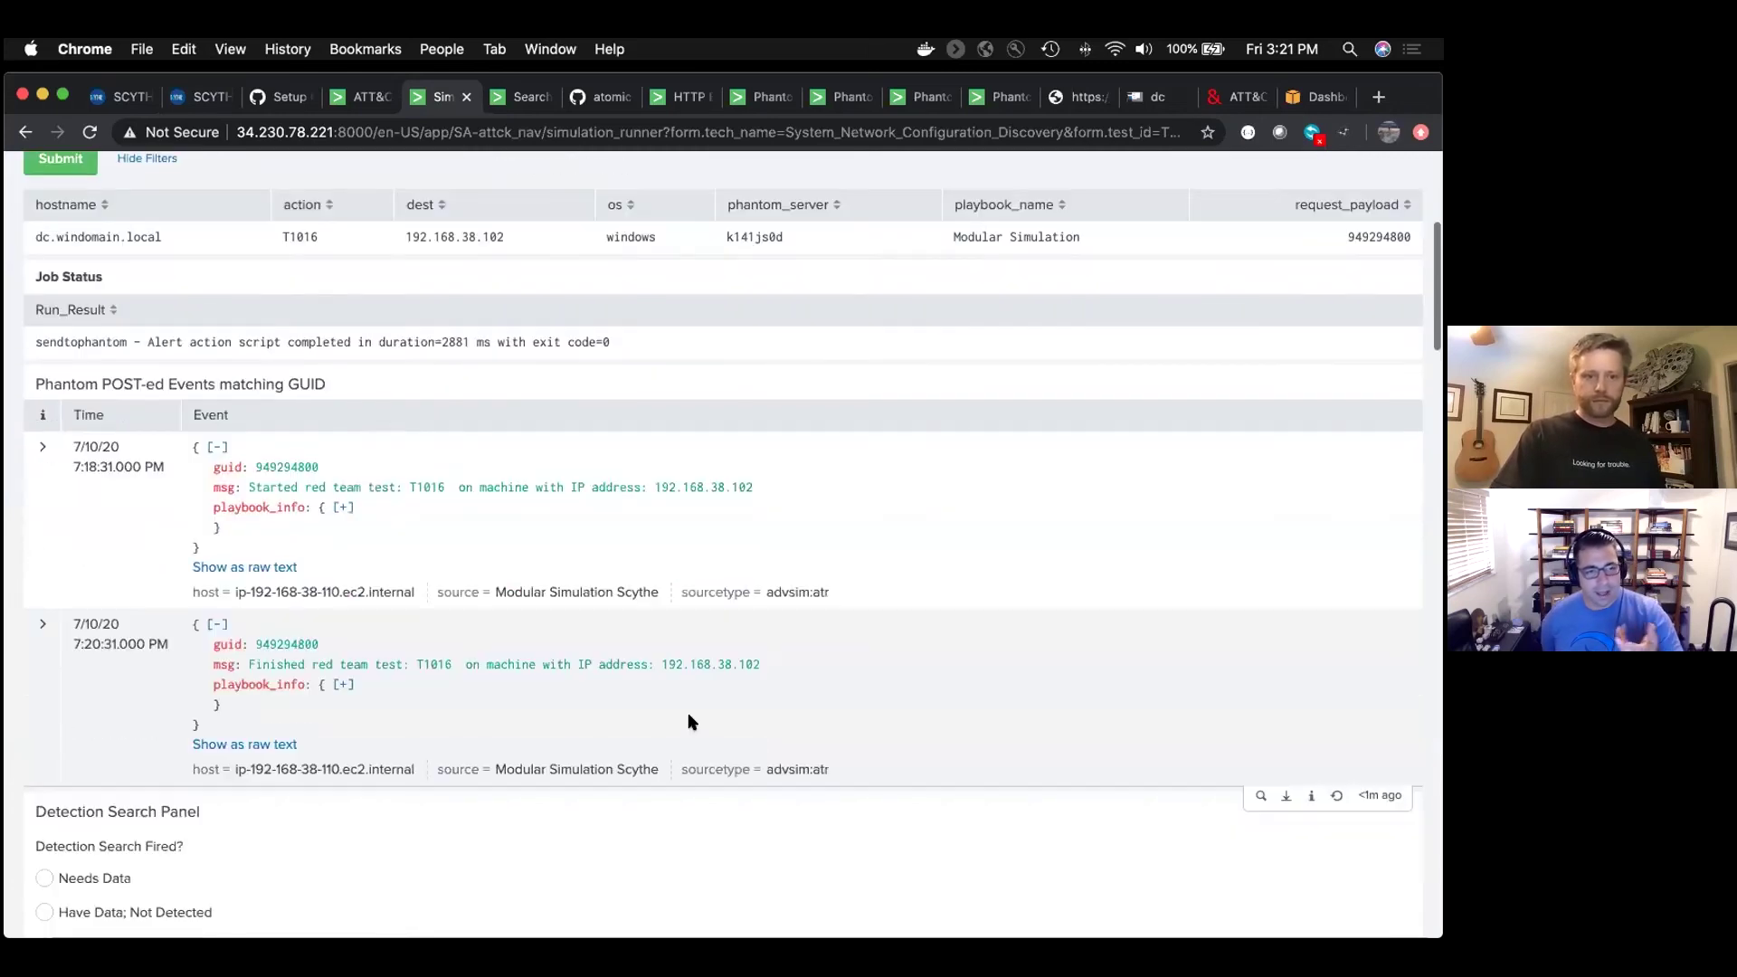
{"action": "scroll", "coordinate": [688, 719], "scroll_direction": "down", "scroll_amount": 10}
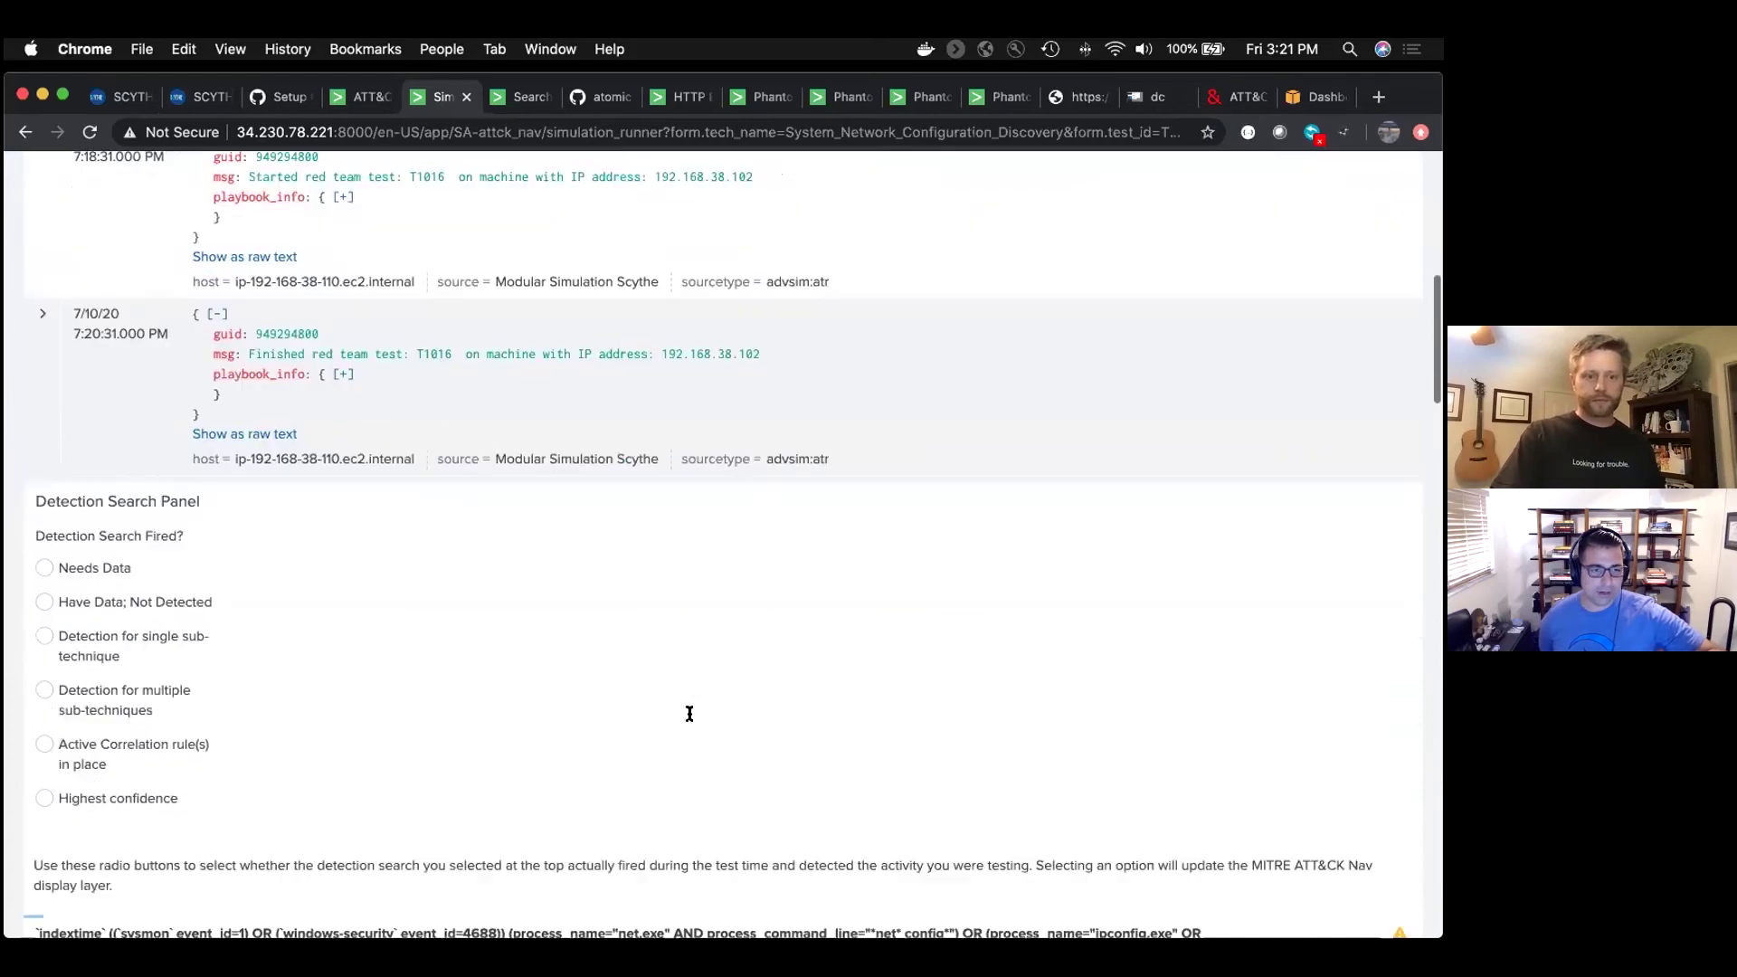
{"action": "scroll", "coordinate": [687, 721], "scroll_direction": "down", "scroll_amount": 5}
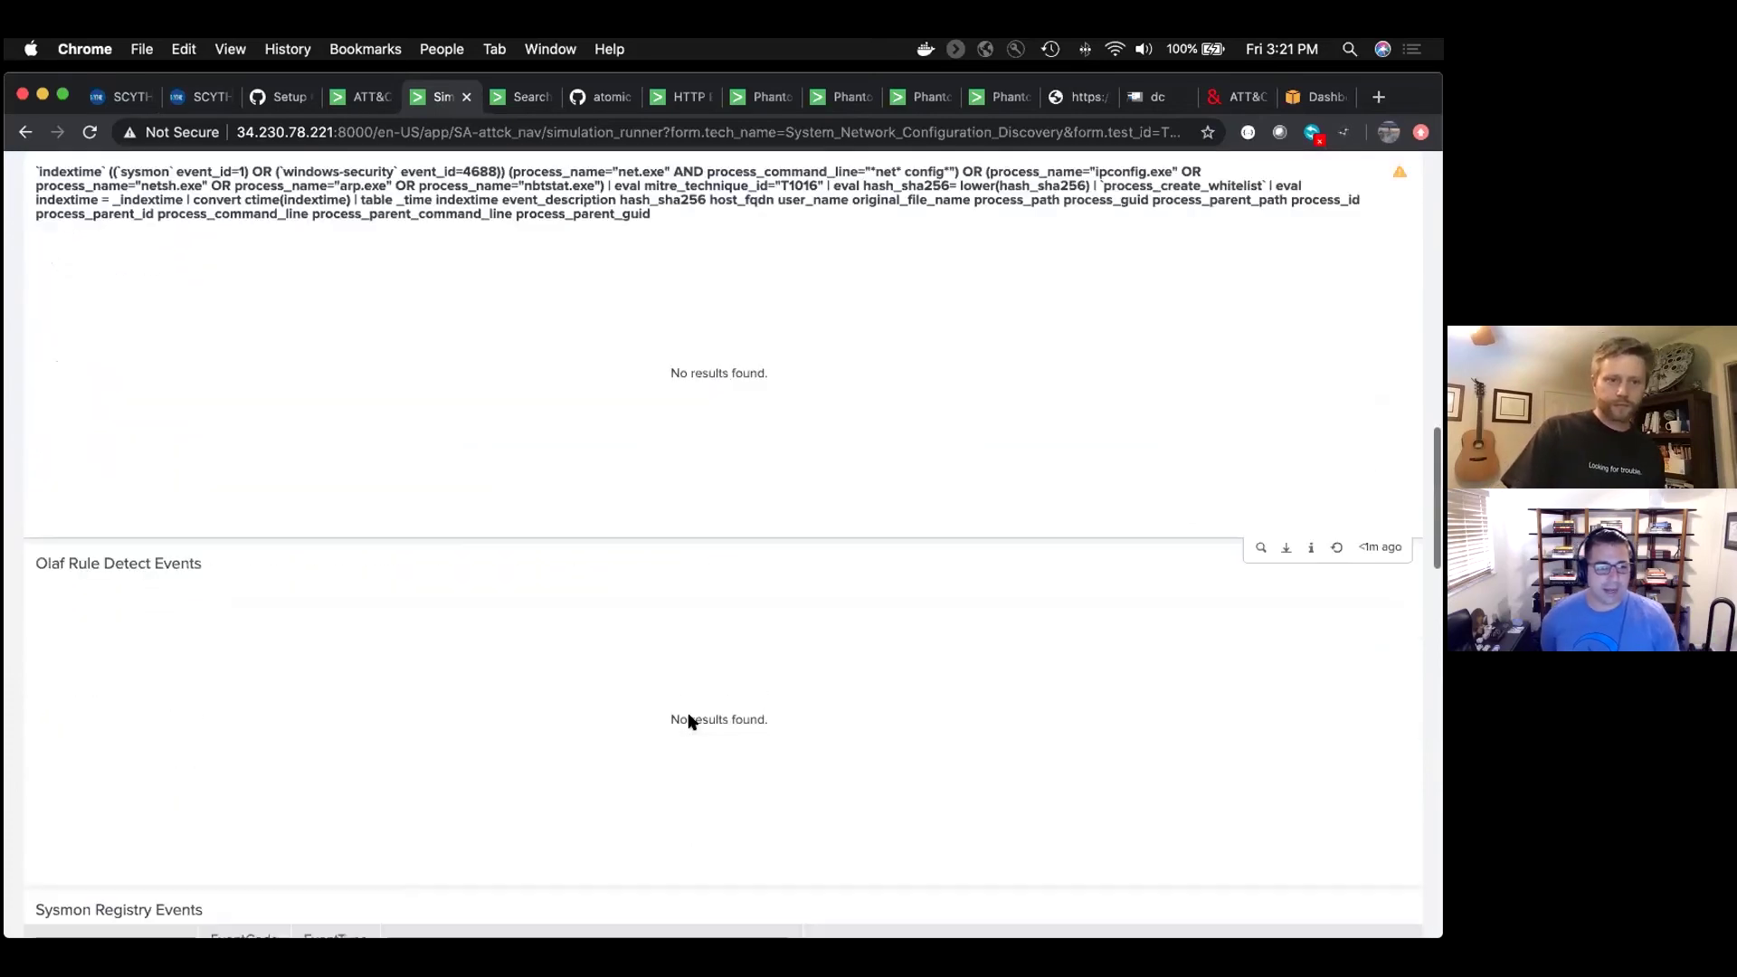
{"action": "scroll", "coordinate": [688, 721], "scroll_direction": "down", "scroll_amount": 8}
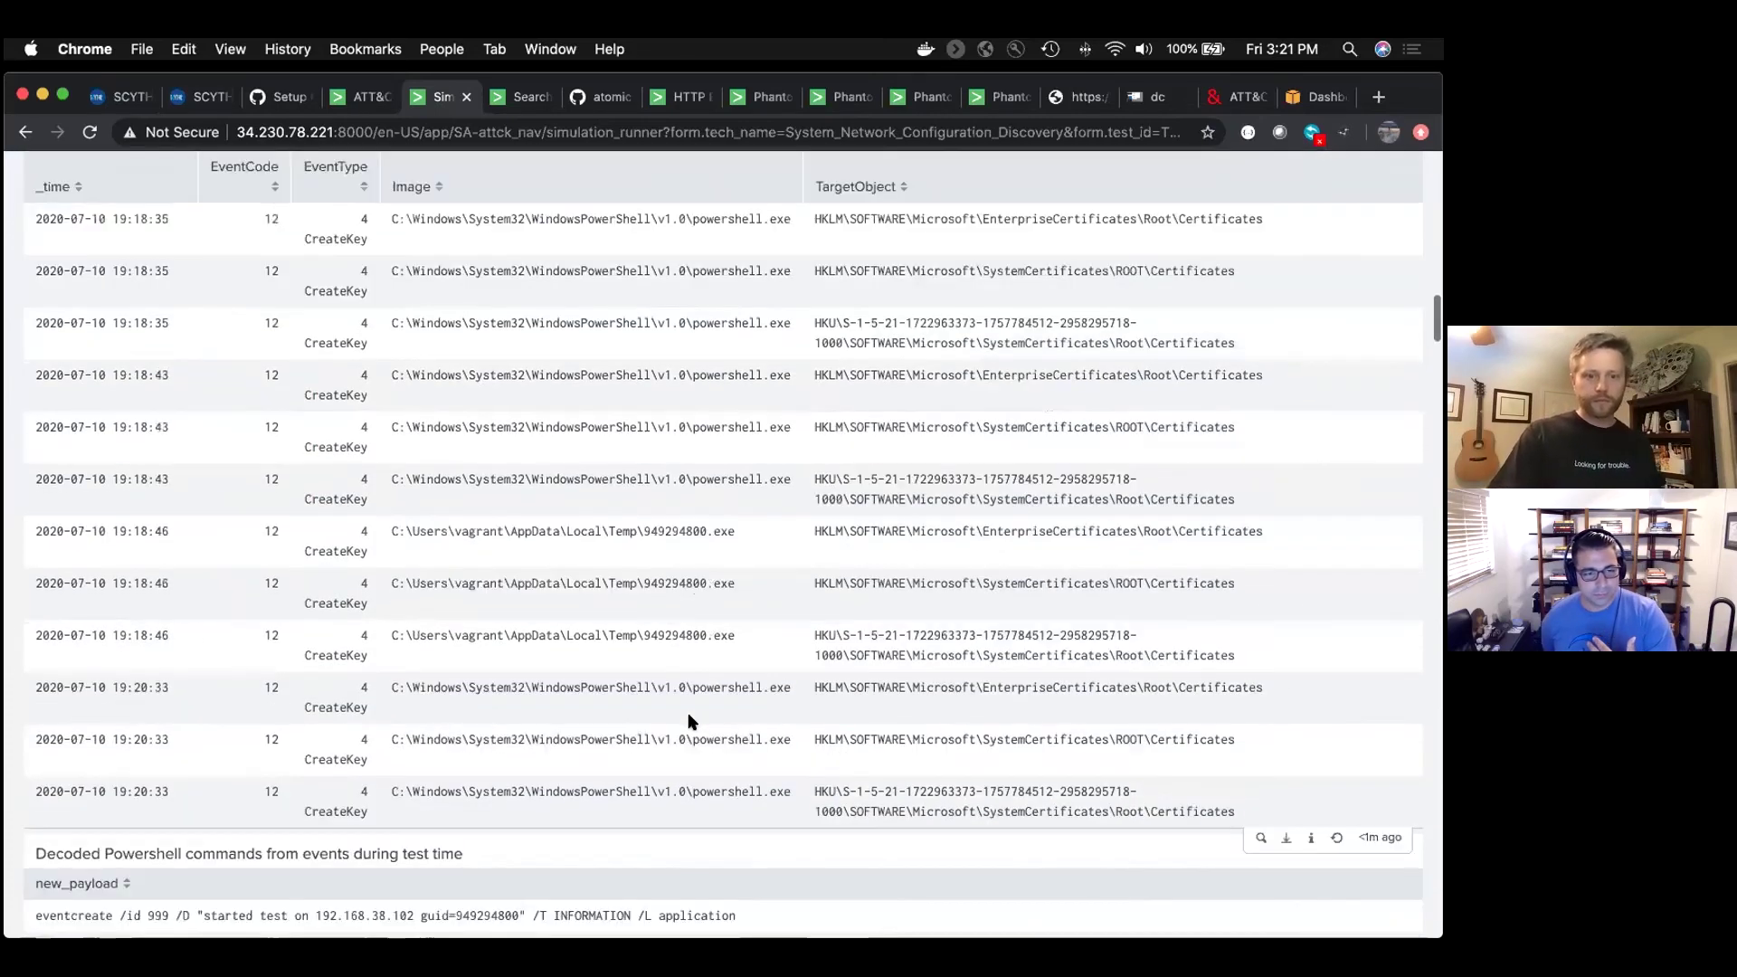
{"action": "scroll", "coordinate": [688, 721], "scroll_direction": "down", "scroll_amount": 4}
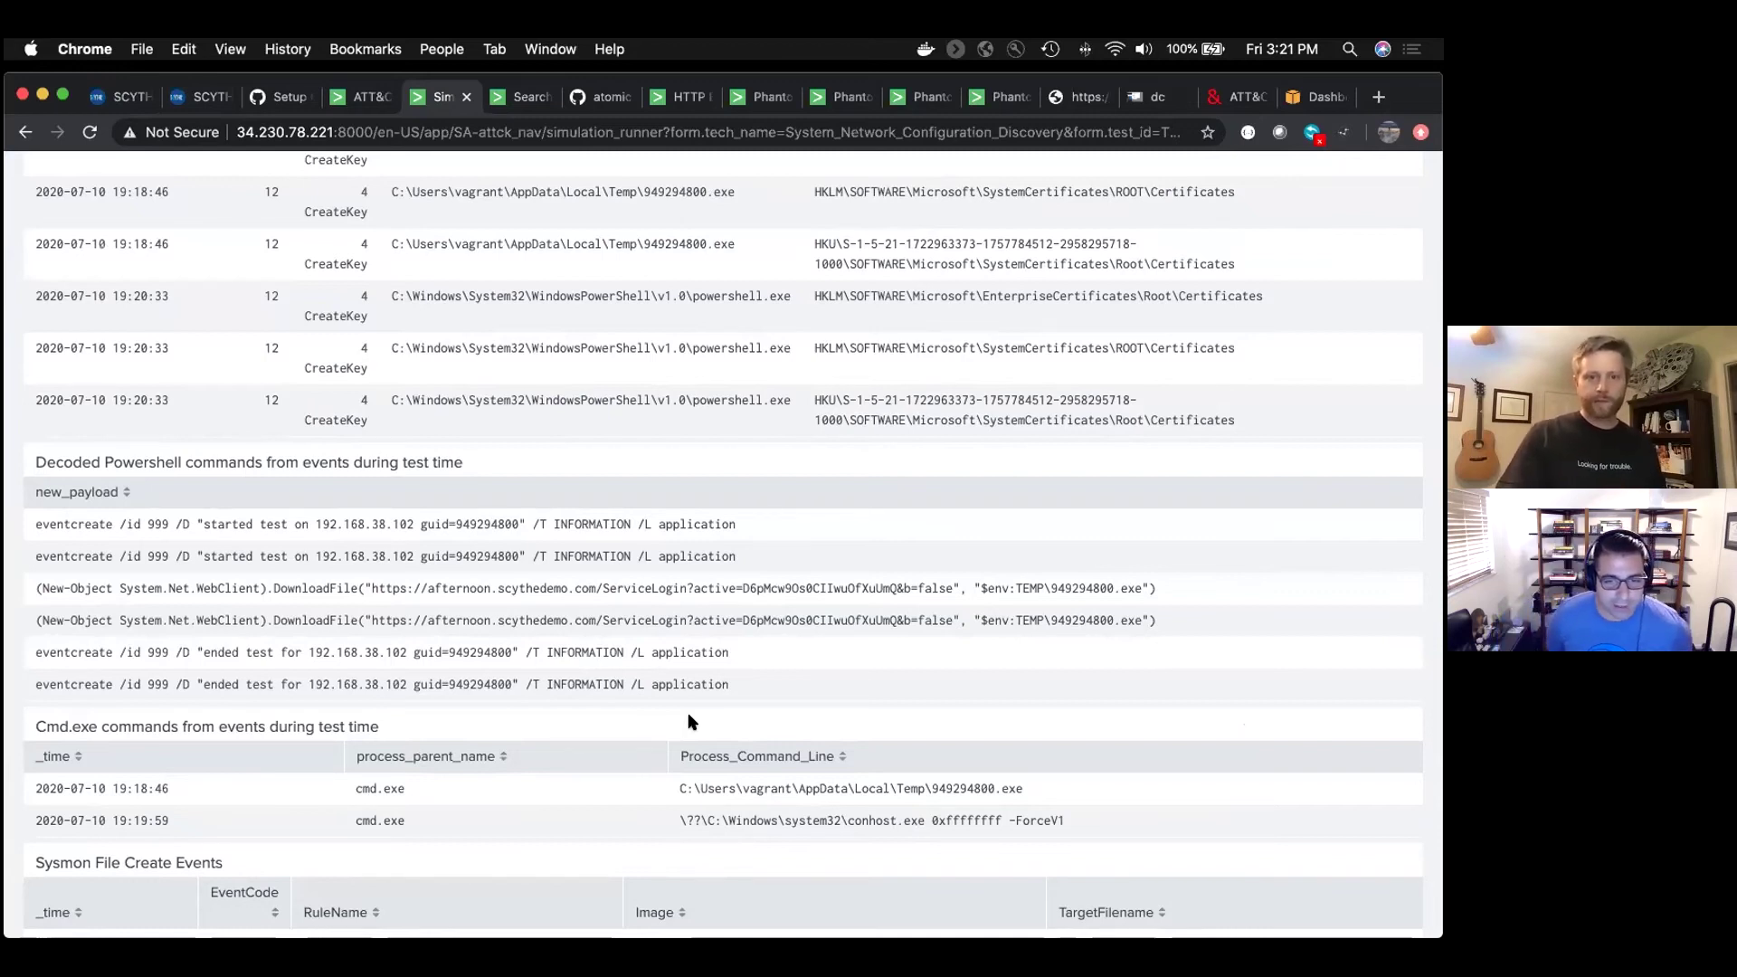
{"action": "scroll", "coordinate": [690, 721], "scroll_direction": "down", "scroll_amount": 3}
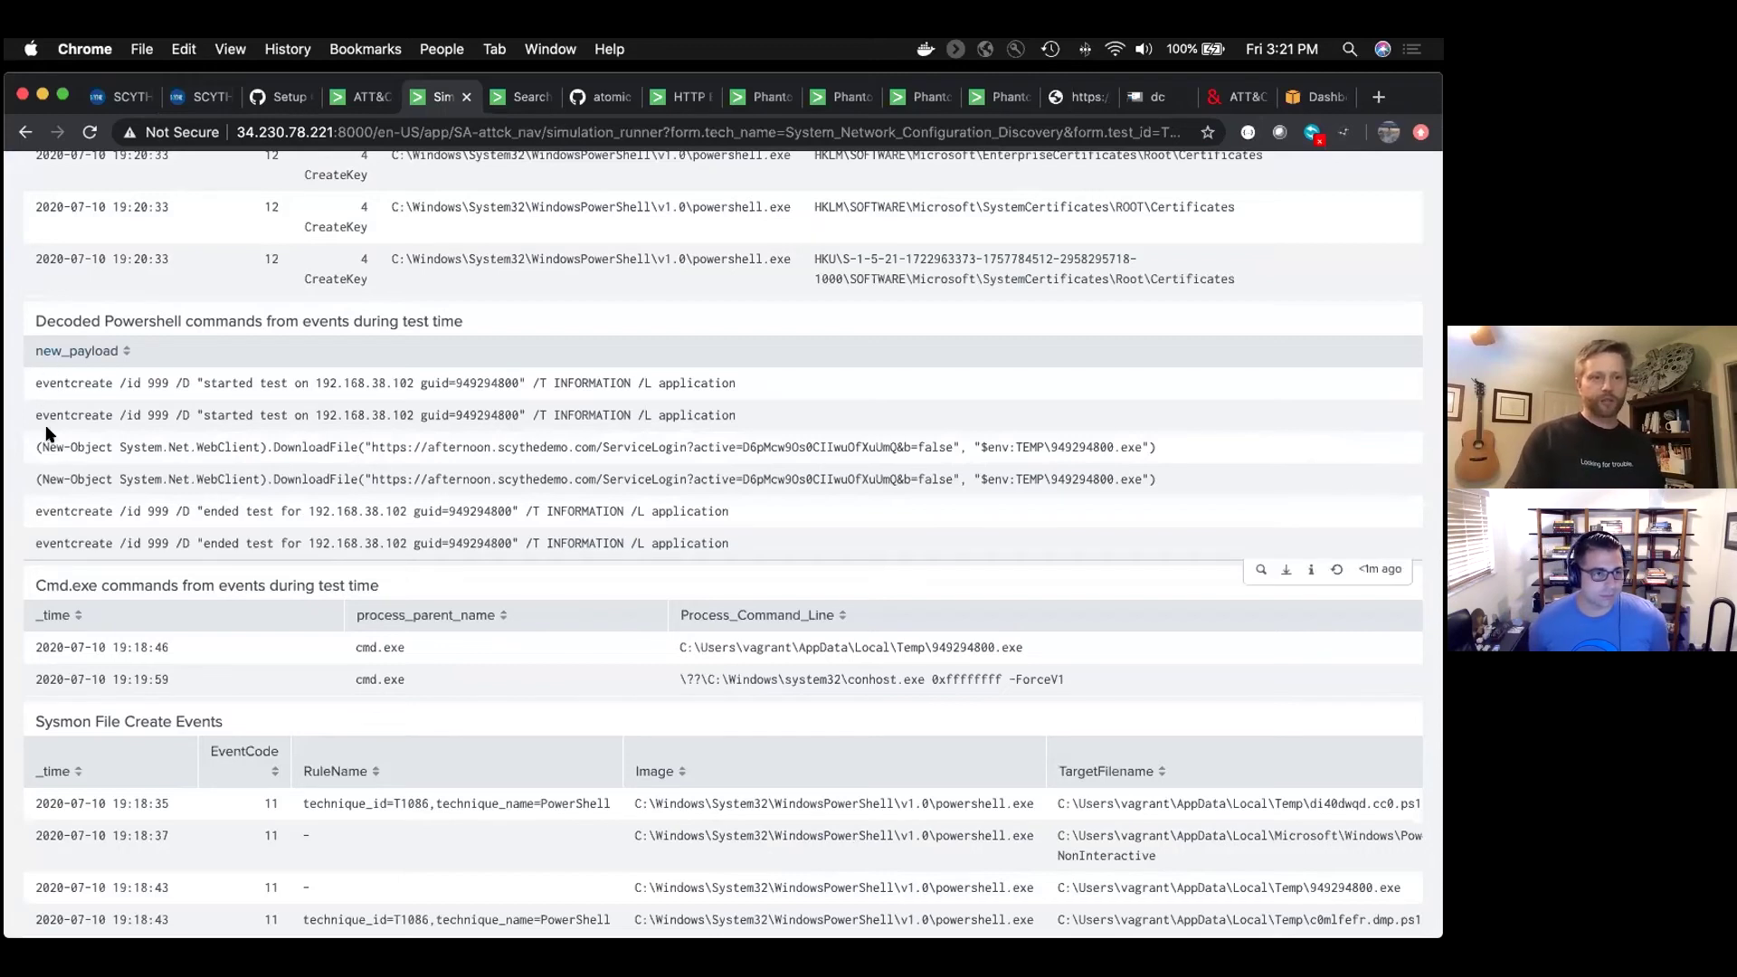
{"action": "left_click_drag", "start_coordinate": [36, 447], "coordinate": [1159, 448]}
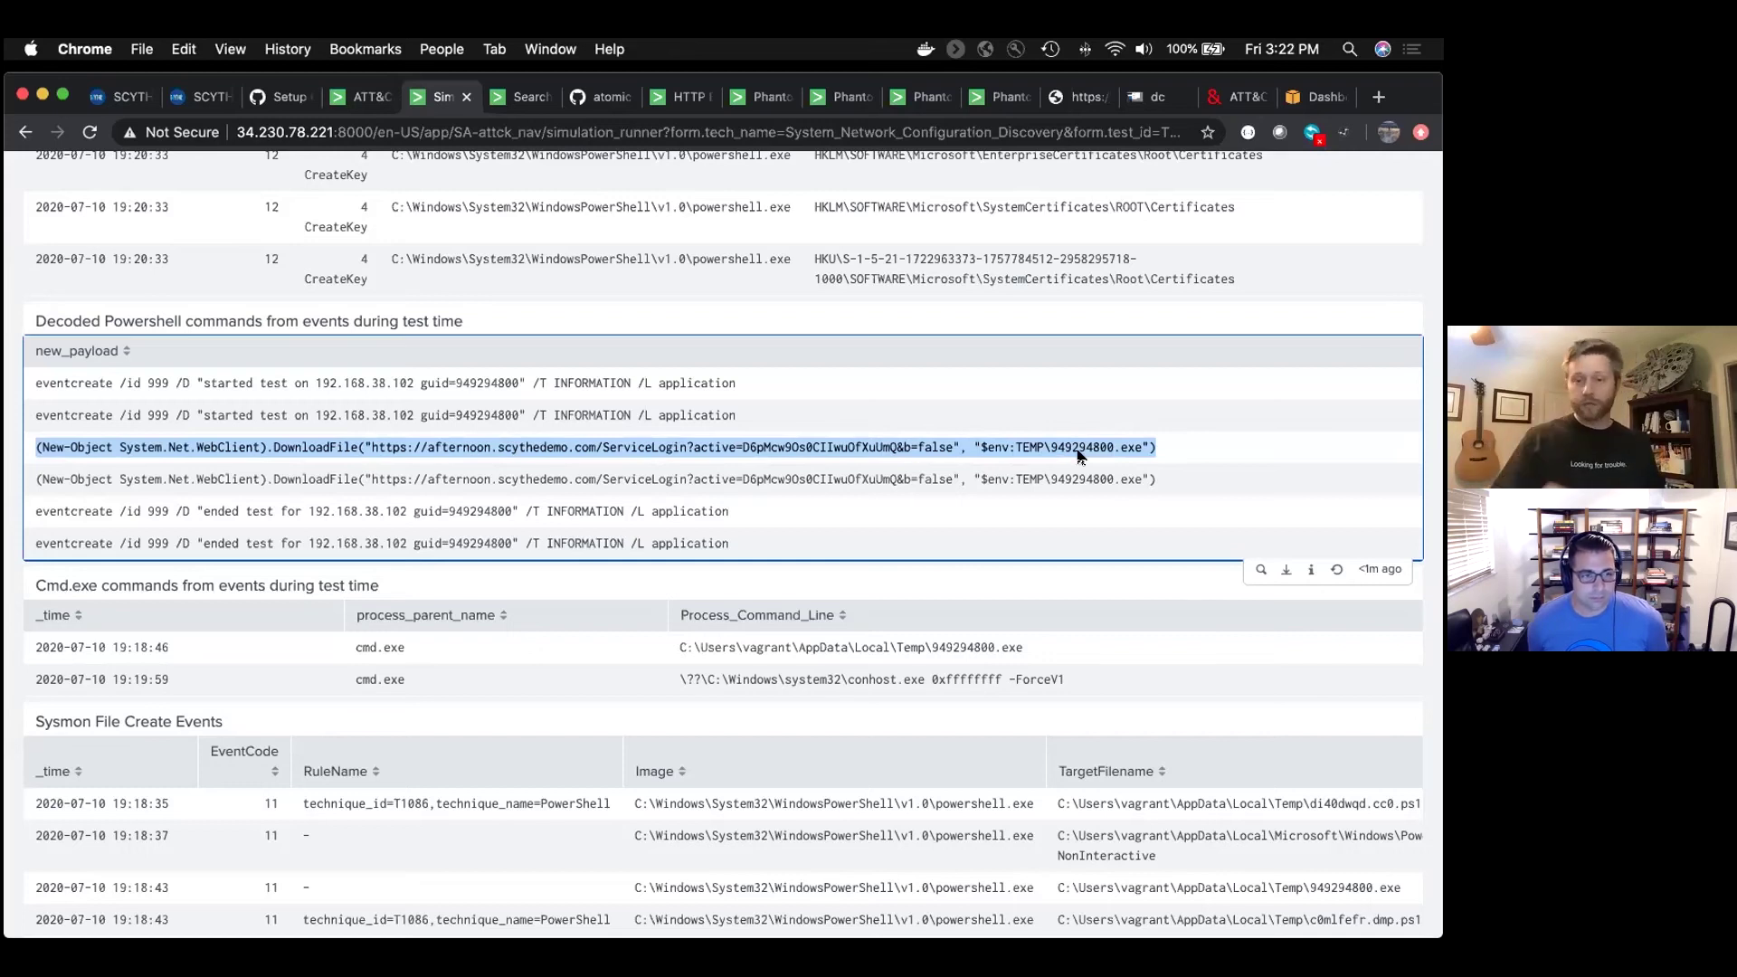
{"action": "left_click_drag", "start_coordinate": [1050, 447], "coordinate": [1148, 447]}
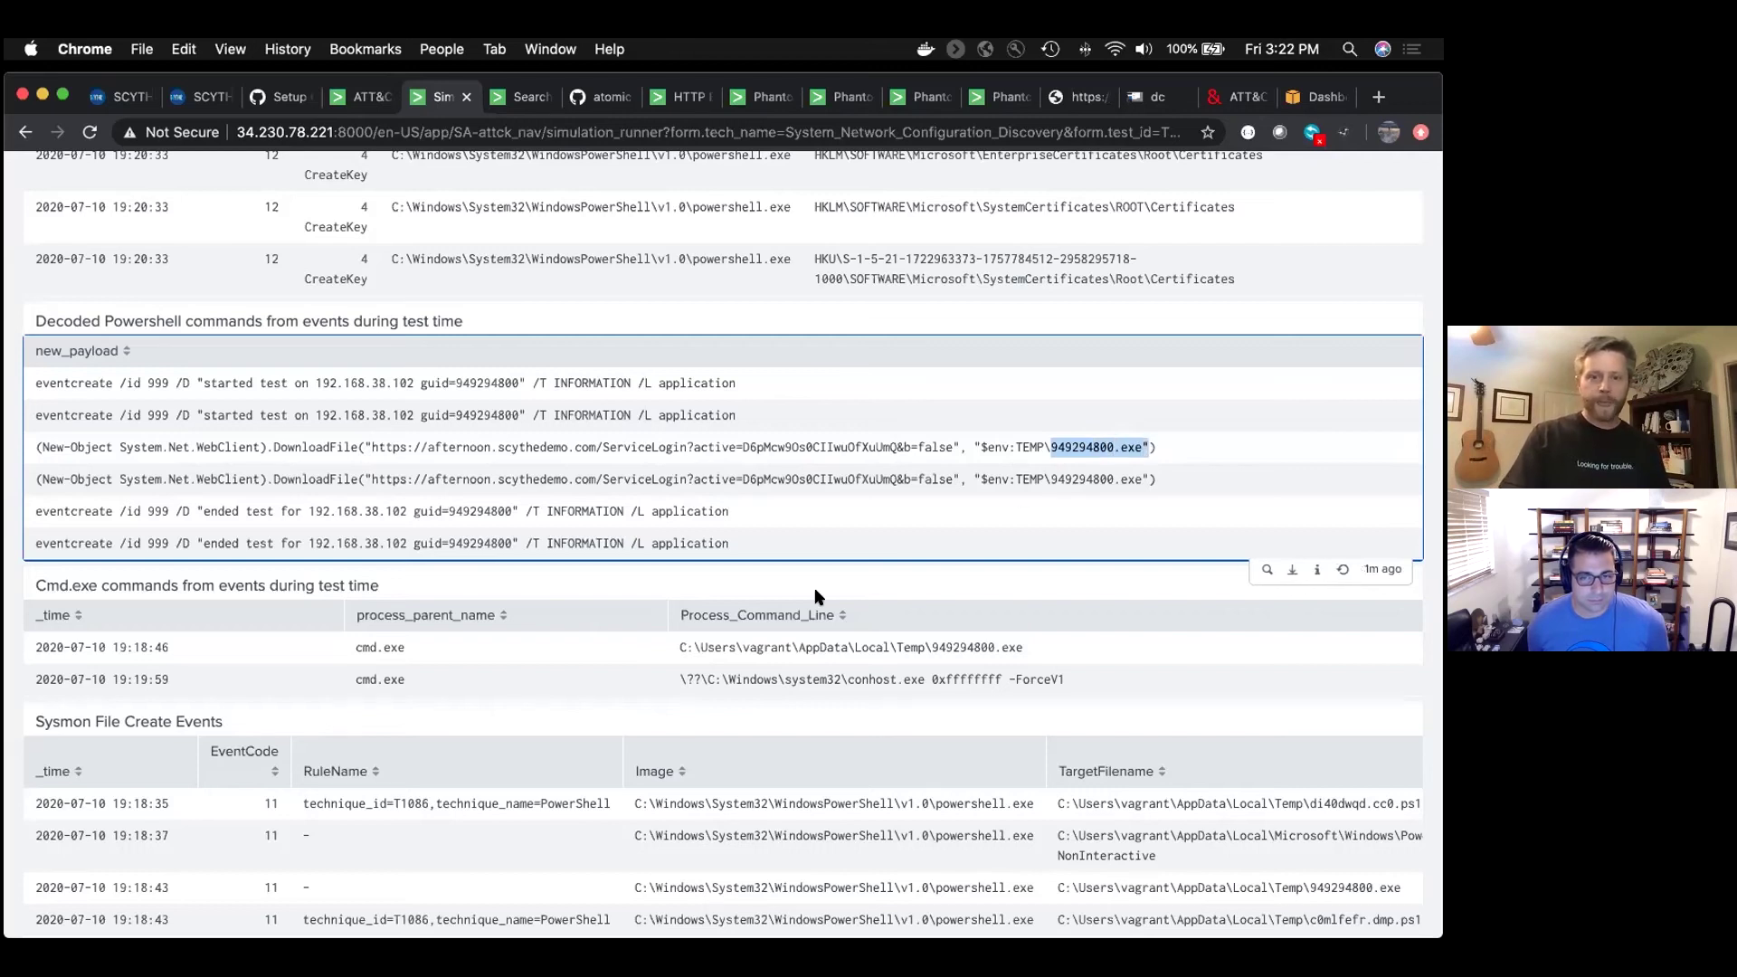
{"action": "left_click_drag", "start_coordinate": [33, 647], "coordinate": [1027, 652]}
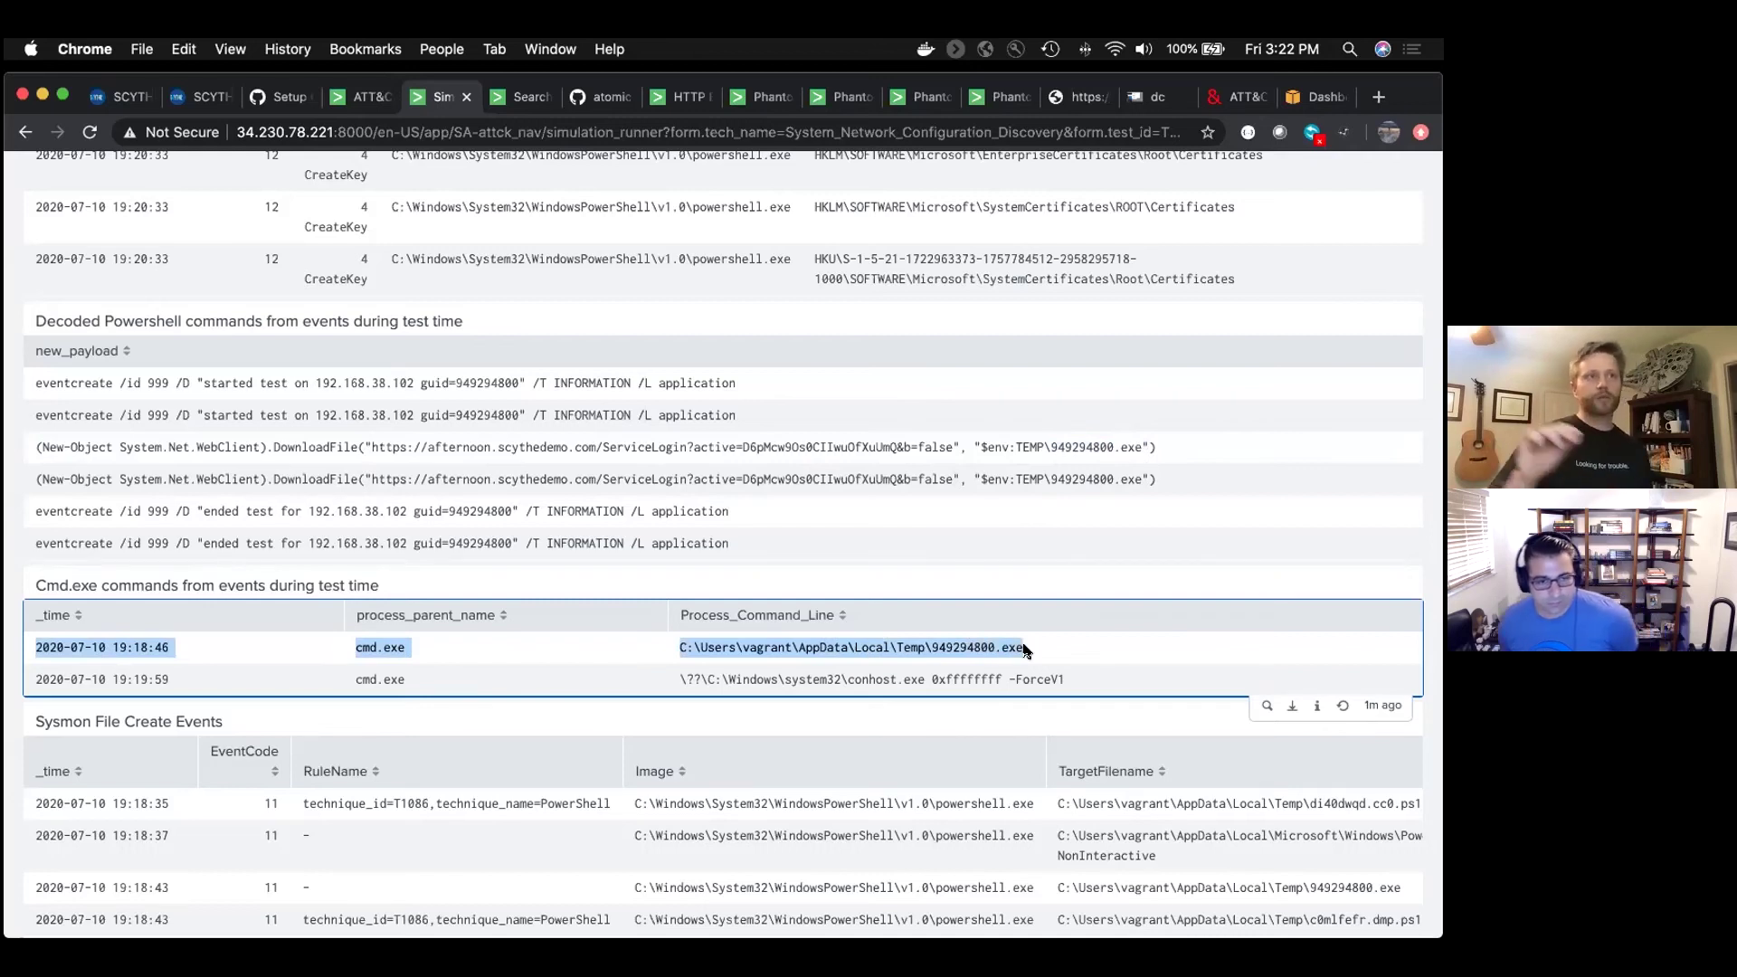
{"action": "scroll", "coordinate": [618, 688], "scroll_direction": "down", "scroll_amount": 5}
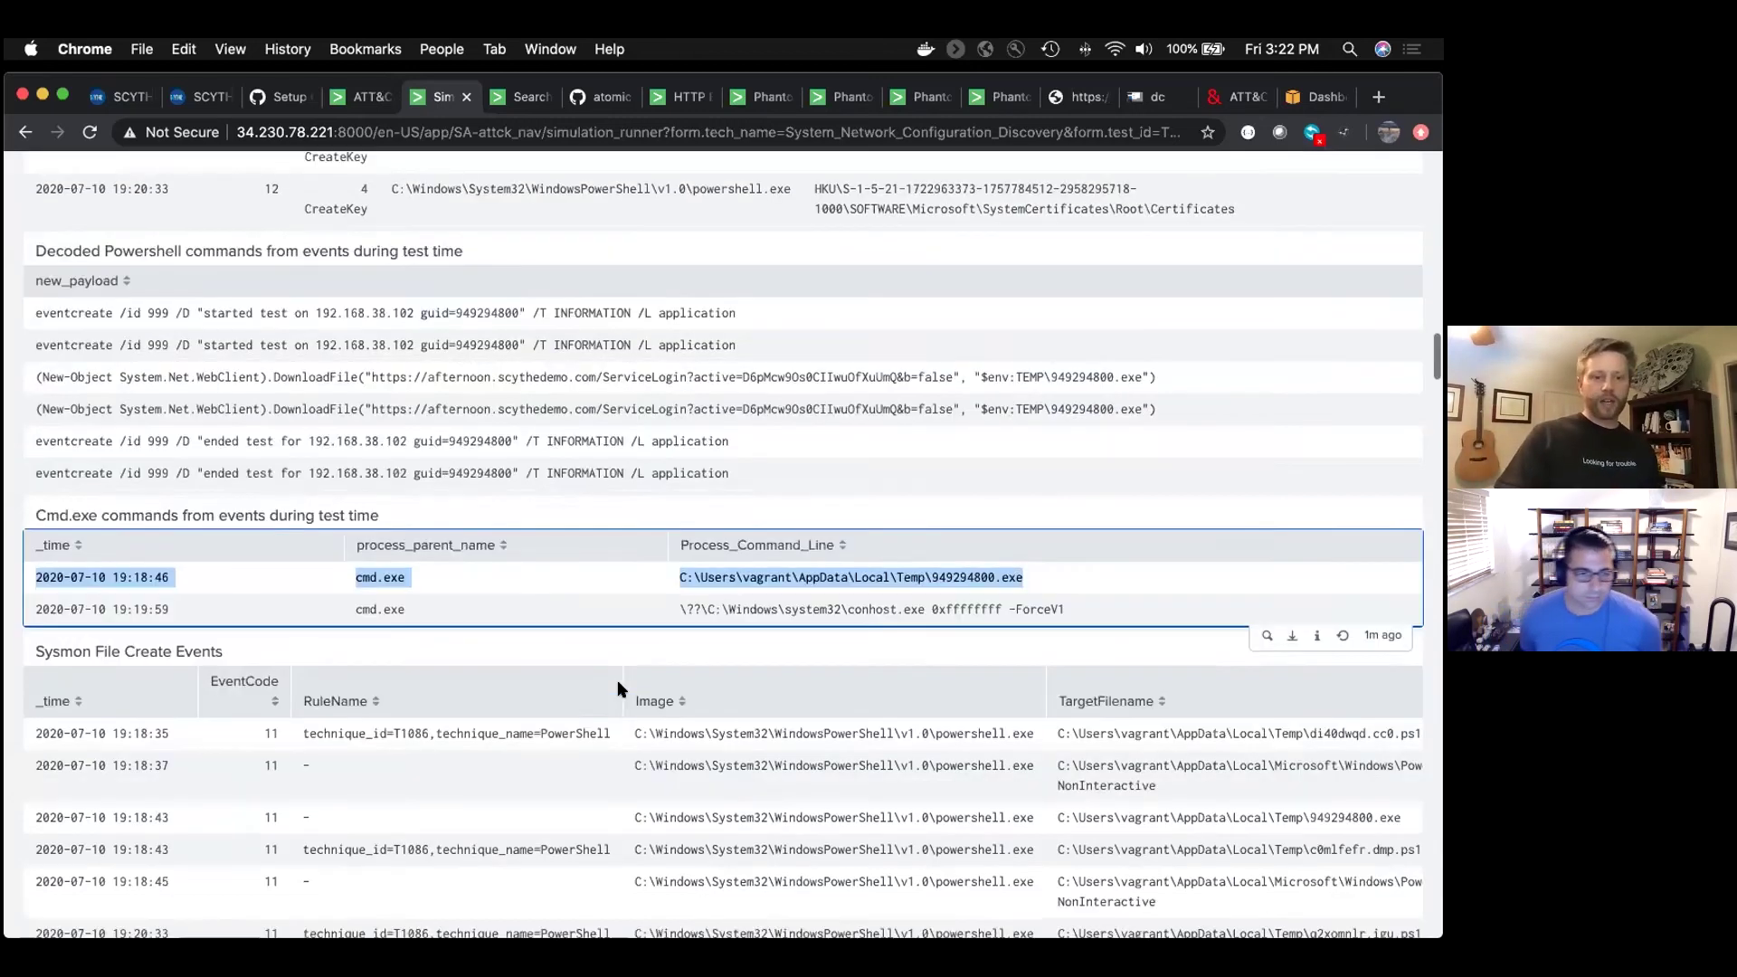
{"action": "scroll", "coordinate": [619, 689], "scroll_direction": "down", "scroll_amount": 2}
{"action": "scroll", "coordinate": [619, 688], "scroll_direction": "down", "scroll_amount": 2}
{"action": "scroll", "coordinate": [619, 689], "scroll_direction": "down", "scroll_amount": 10}
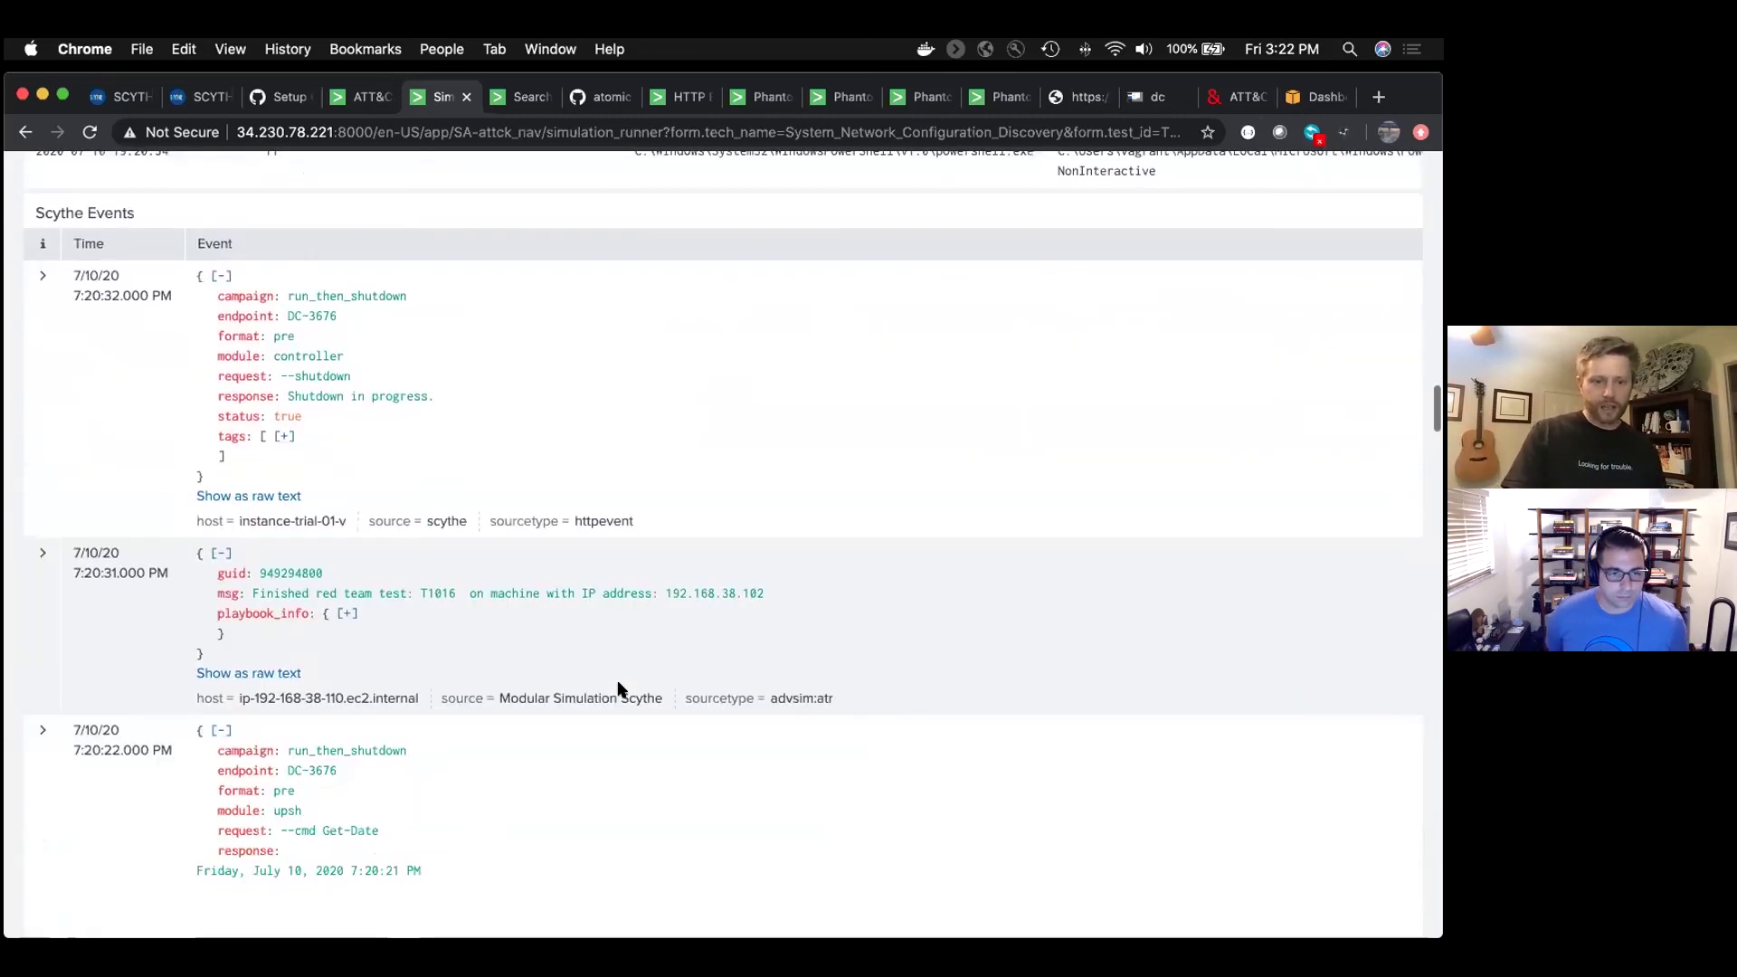
{"action": "scroll", "coordinate": [388, 361], "scroll_direction": "up", "scroll_amount": 2}
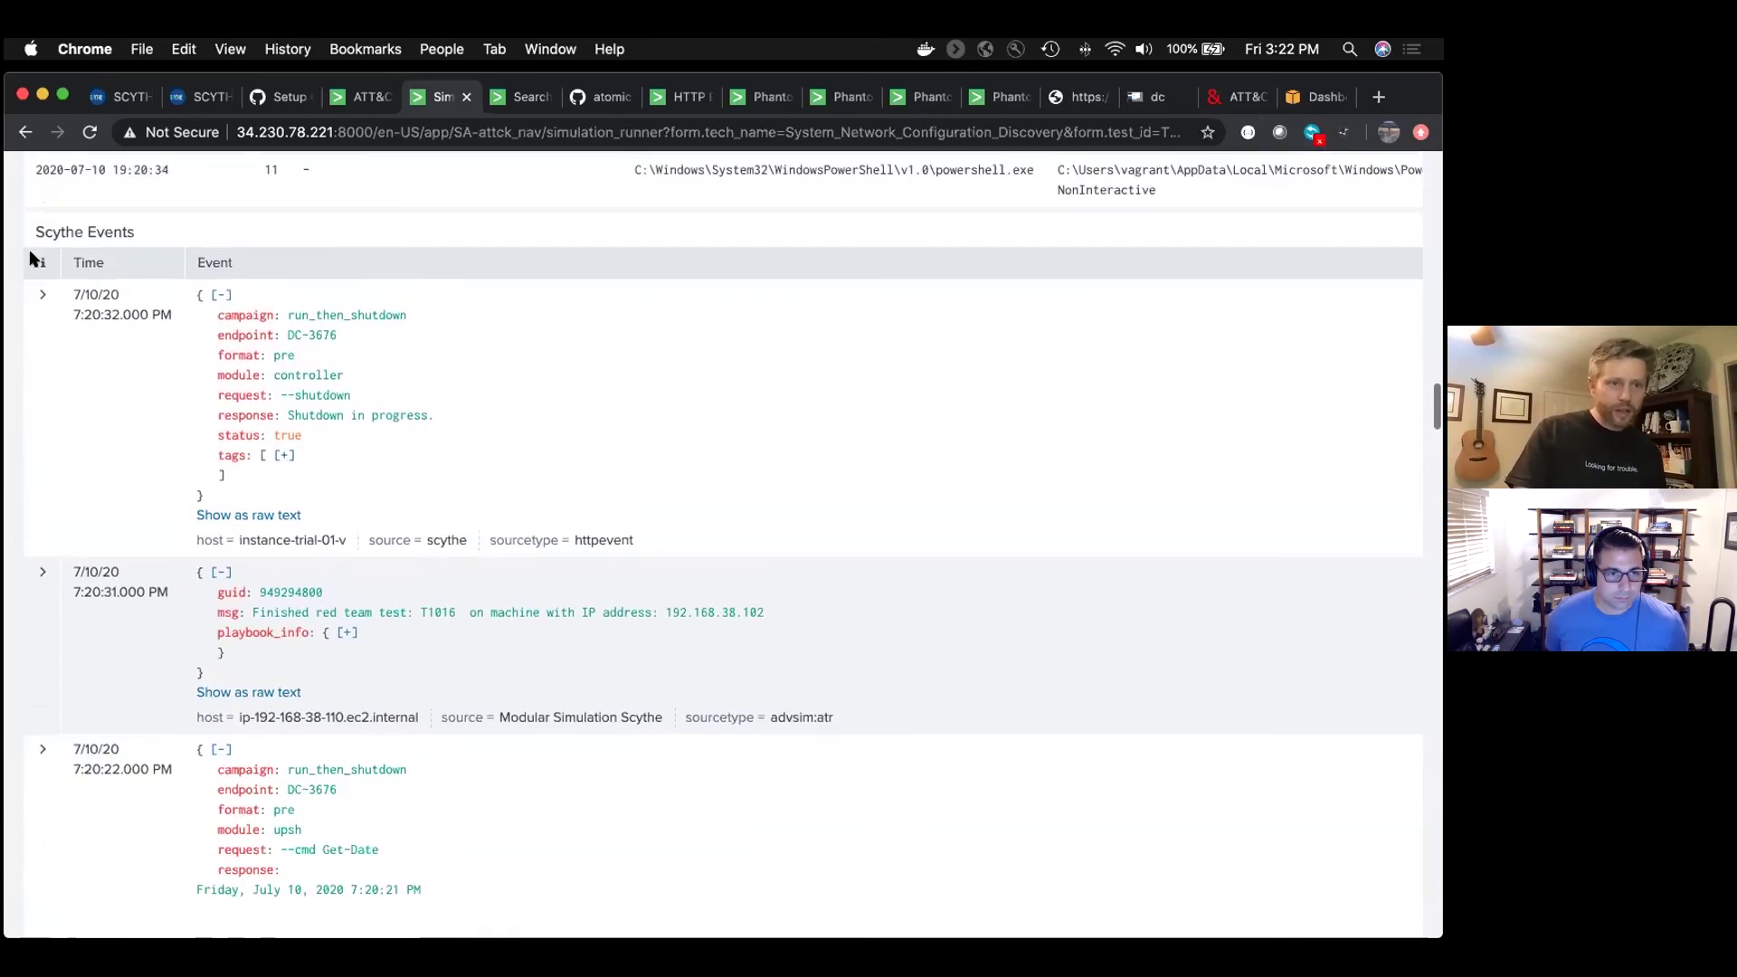
{"action": "left_click_drag", "start_coordinate": [31, 234], "coordinate": [145, 231]}
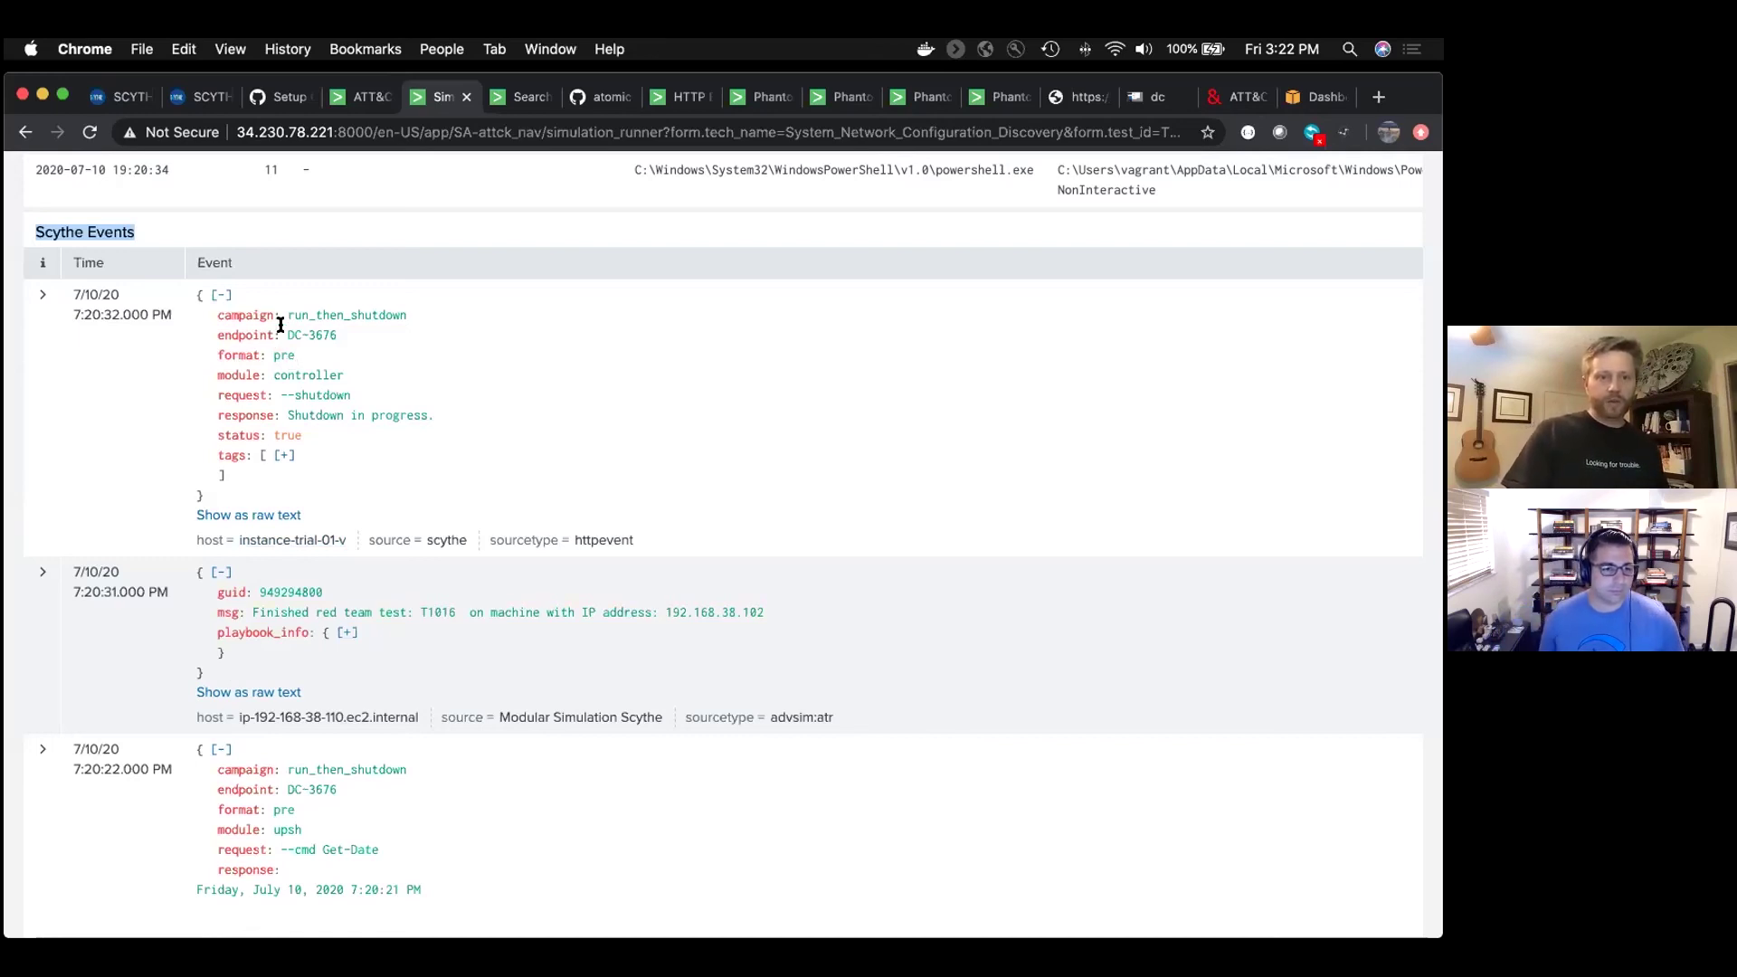
{"action": "left_click", "coordinate": [265, 366]}
{"action": "left_click_drag", "start_coordinate": [265, 367], "coordinate": [384, 416]}
{"action": "scroll", "coordinate": [398, 507], "scroll_direction": "down", "scroll_amount": 3}
{"action": "scroll", "coordinate": [330, 650], "scroll_direction": "down", "scroll_amount": 3}
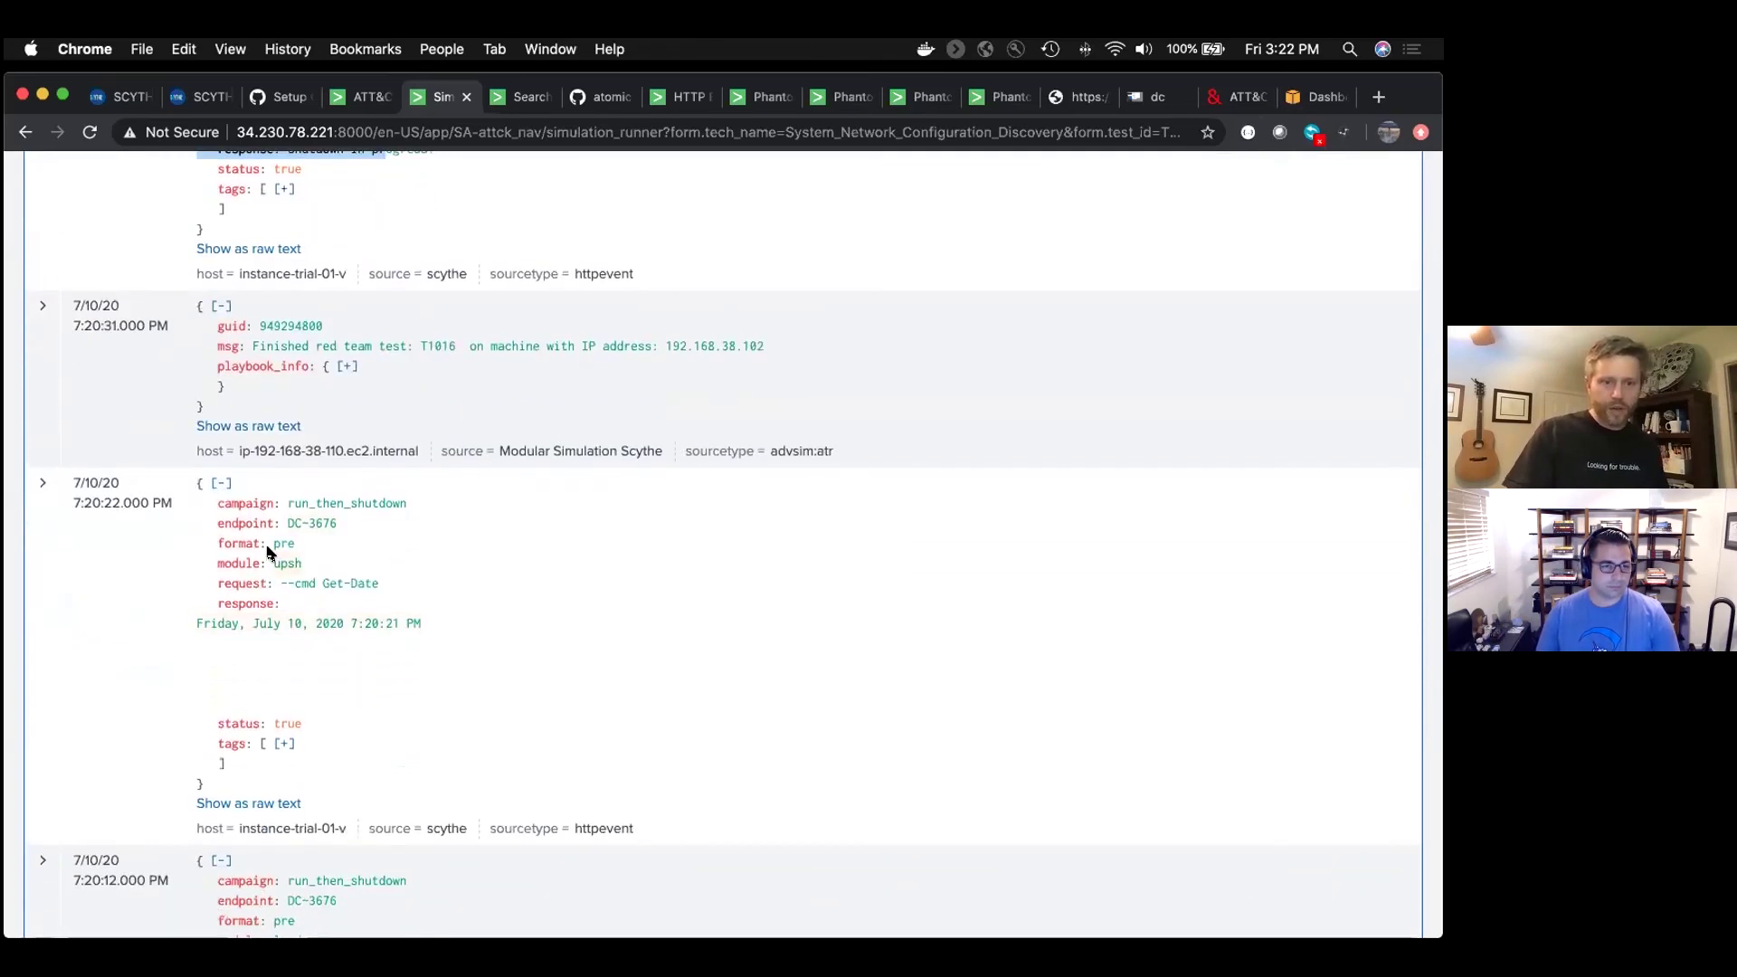
{"action": "scroll", "coordinate": [278, 633], "scroll_direction": "down", "scroll_amount": 8}
{"action": "scroll", "coordinate": [278, 701], "scroll_direction": "down", "scroll_amount": 6}
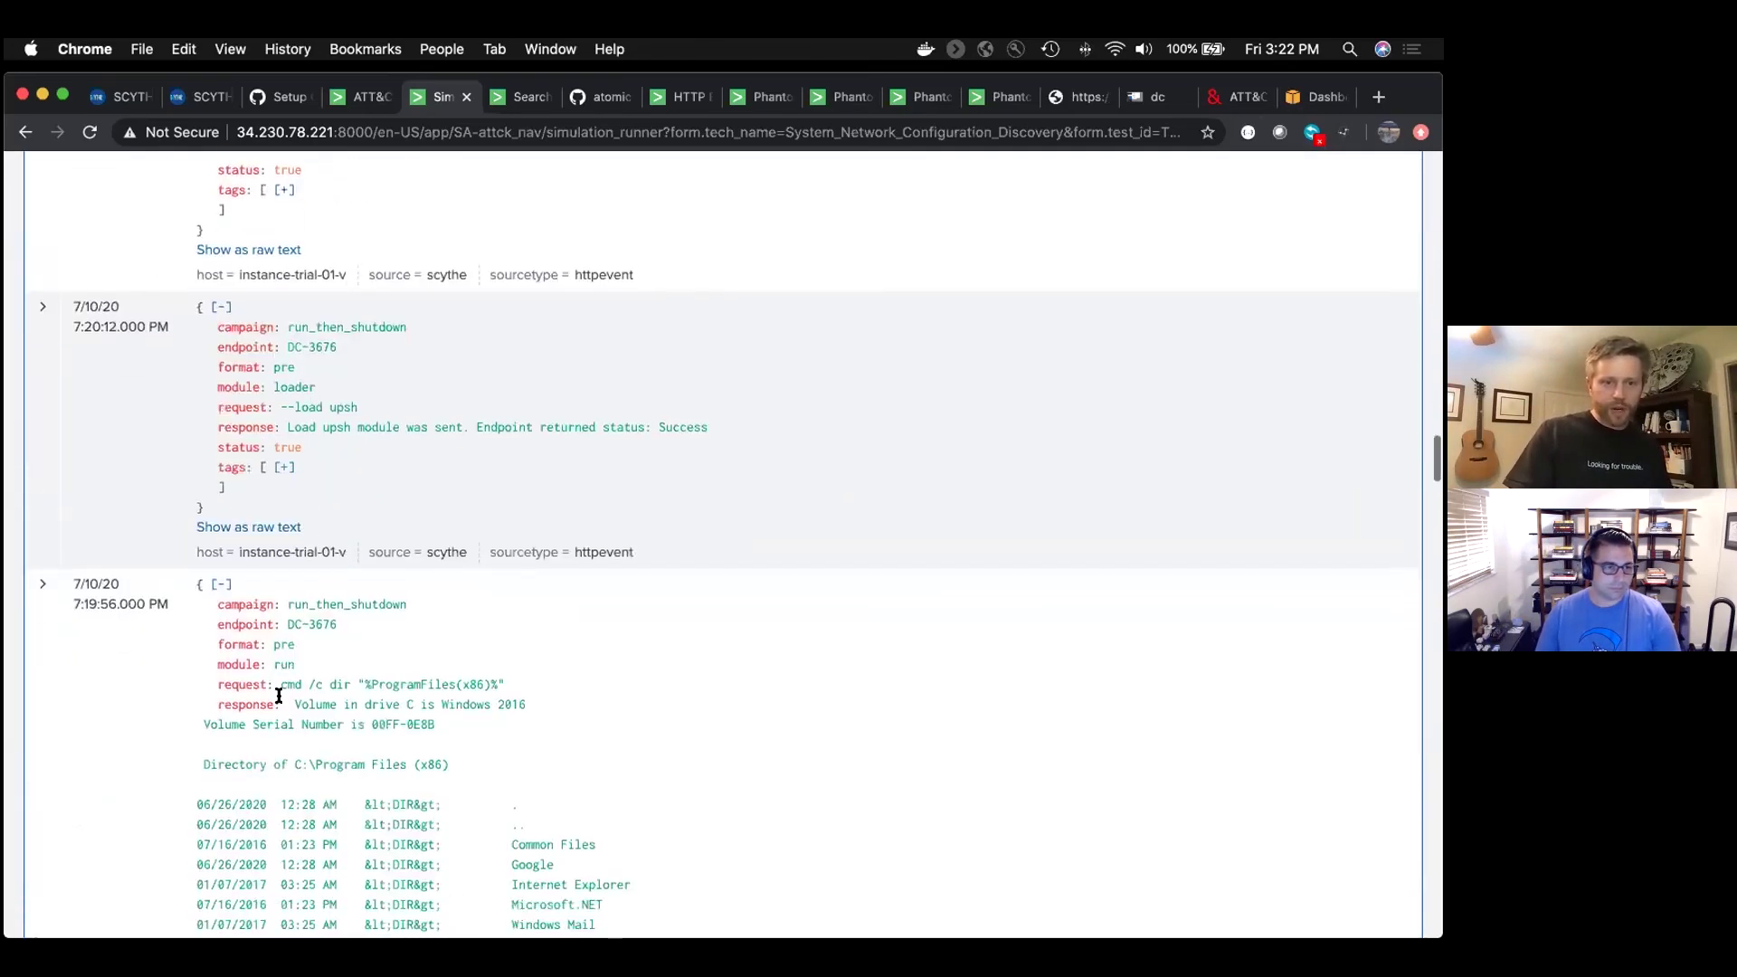
{"action": "left_click_drag", "start_coordinate": [281, 596], "coordinate": [500, 597]}
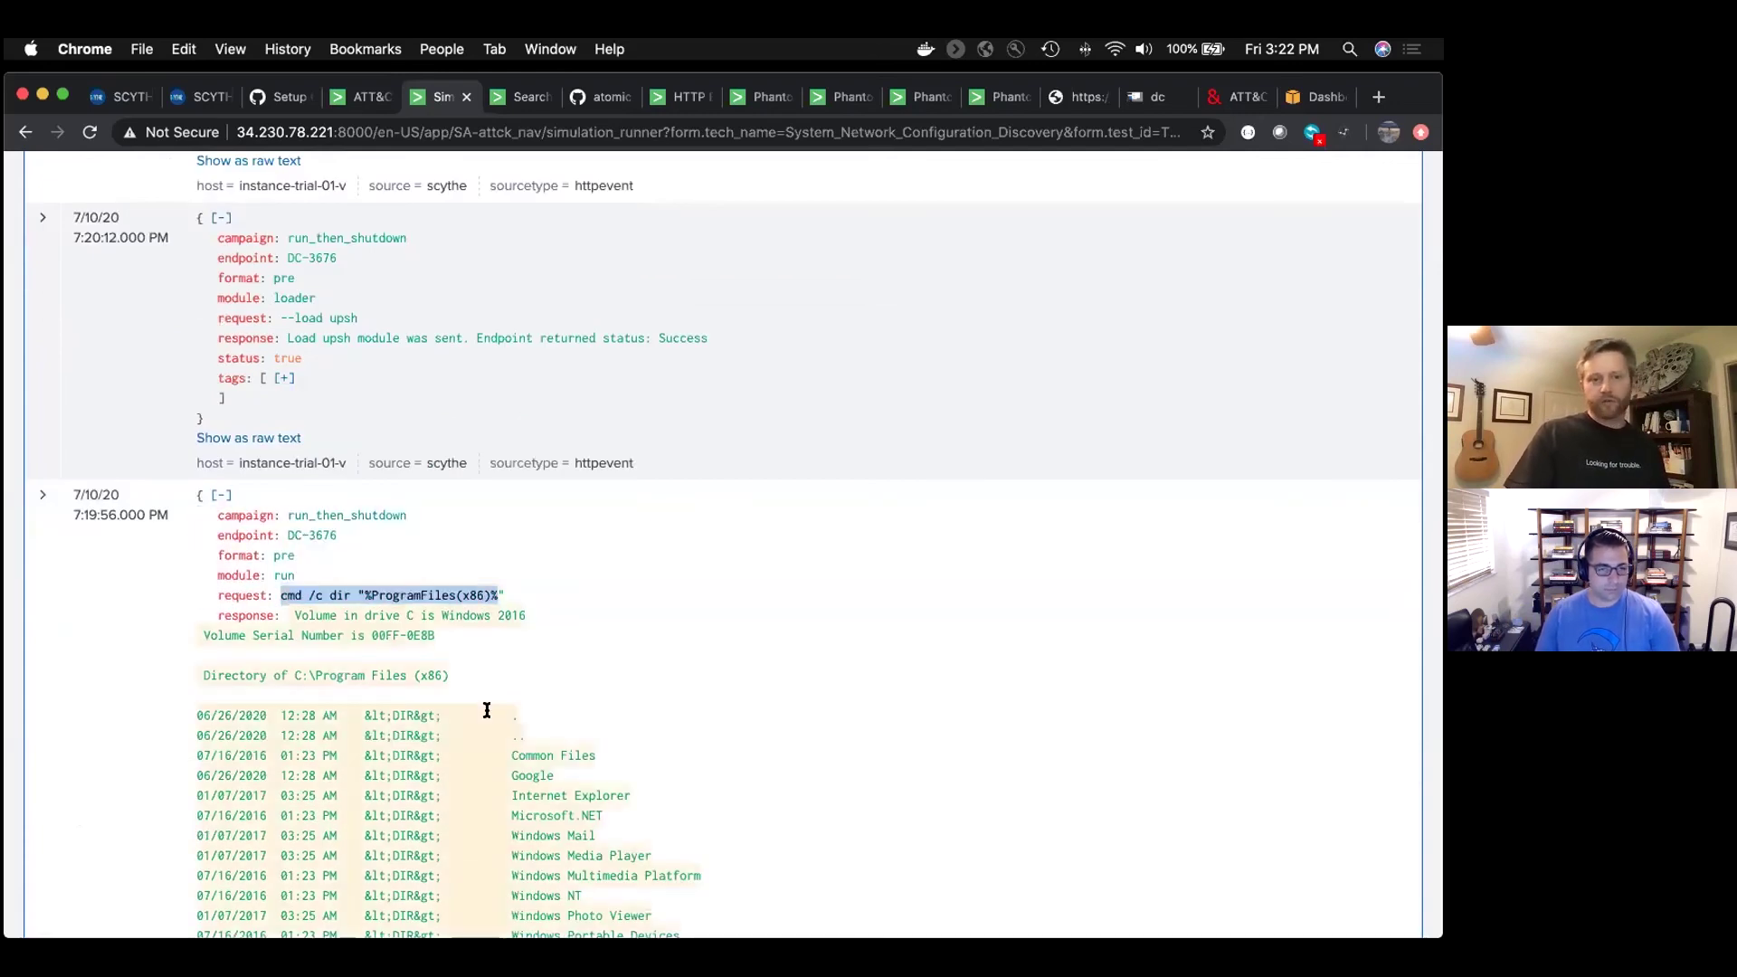
{"action": "scroll", "coordinate": [487, 713], "scroll_direction": "down", "scroll_amount": 8}
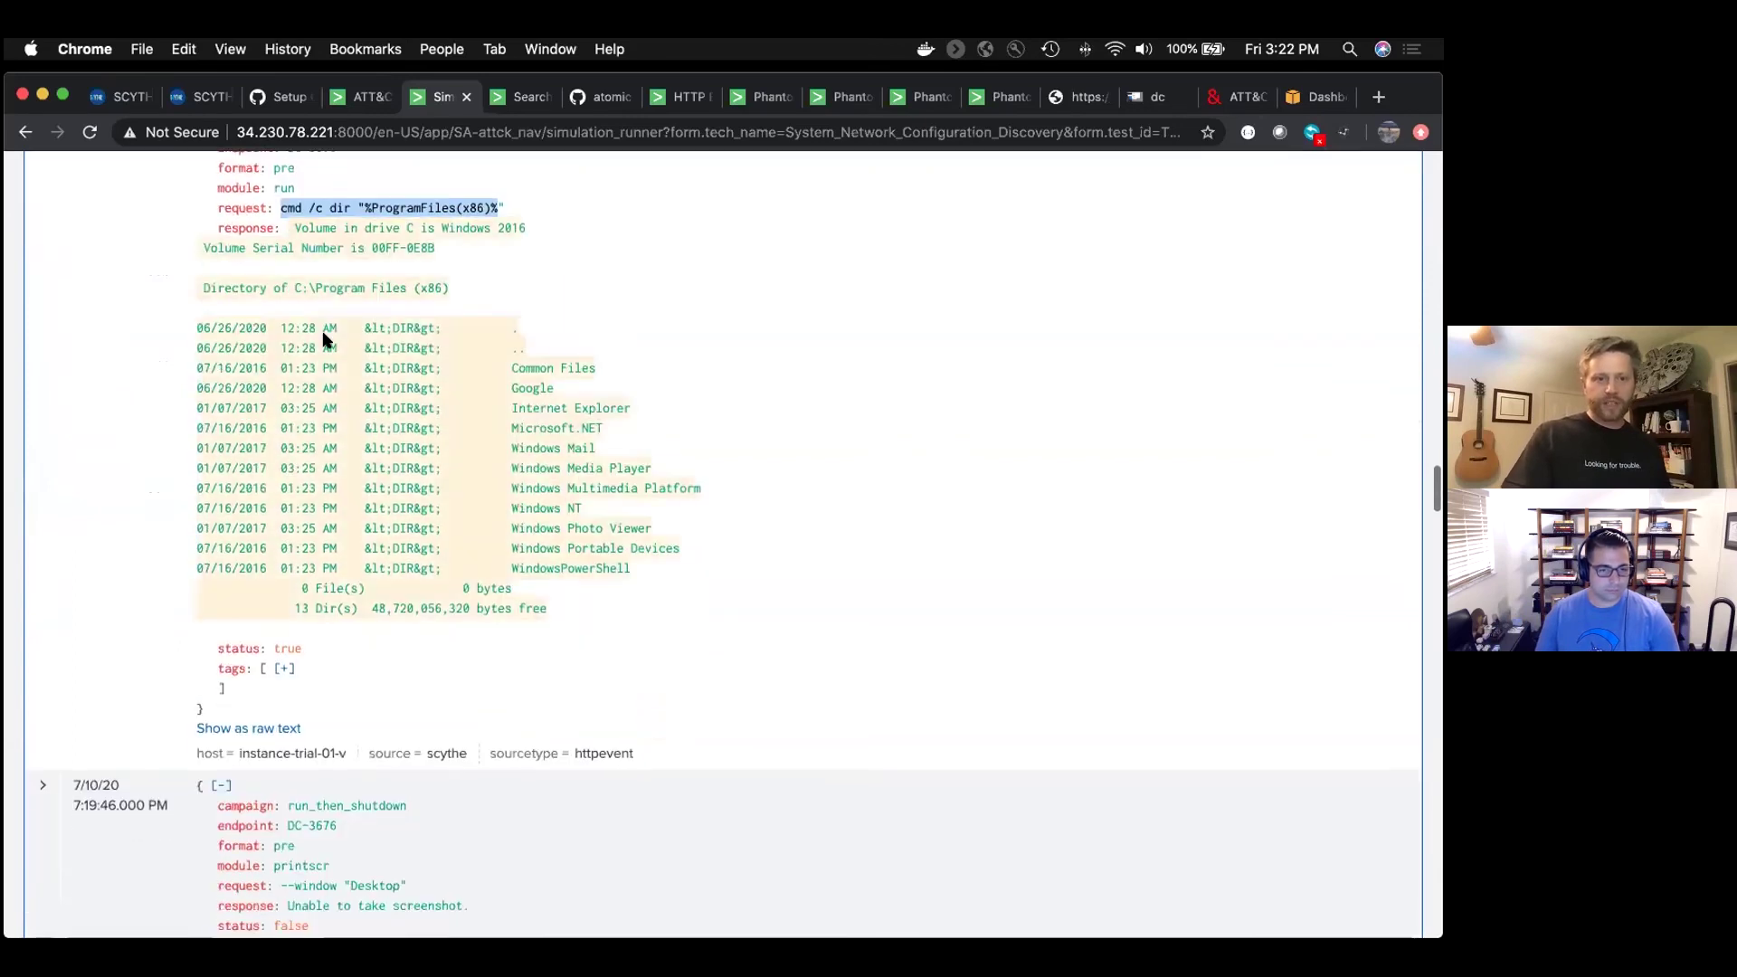
{"action": "scroll", "coordinate": [461, 539], "scroll_direction": "down", "scroll_amount": 7}
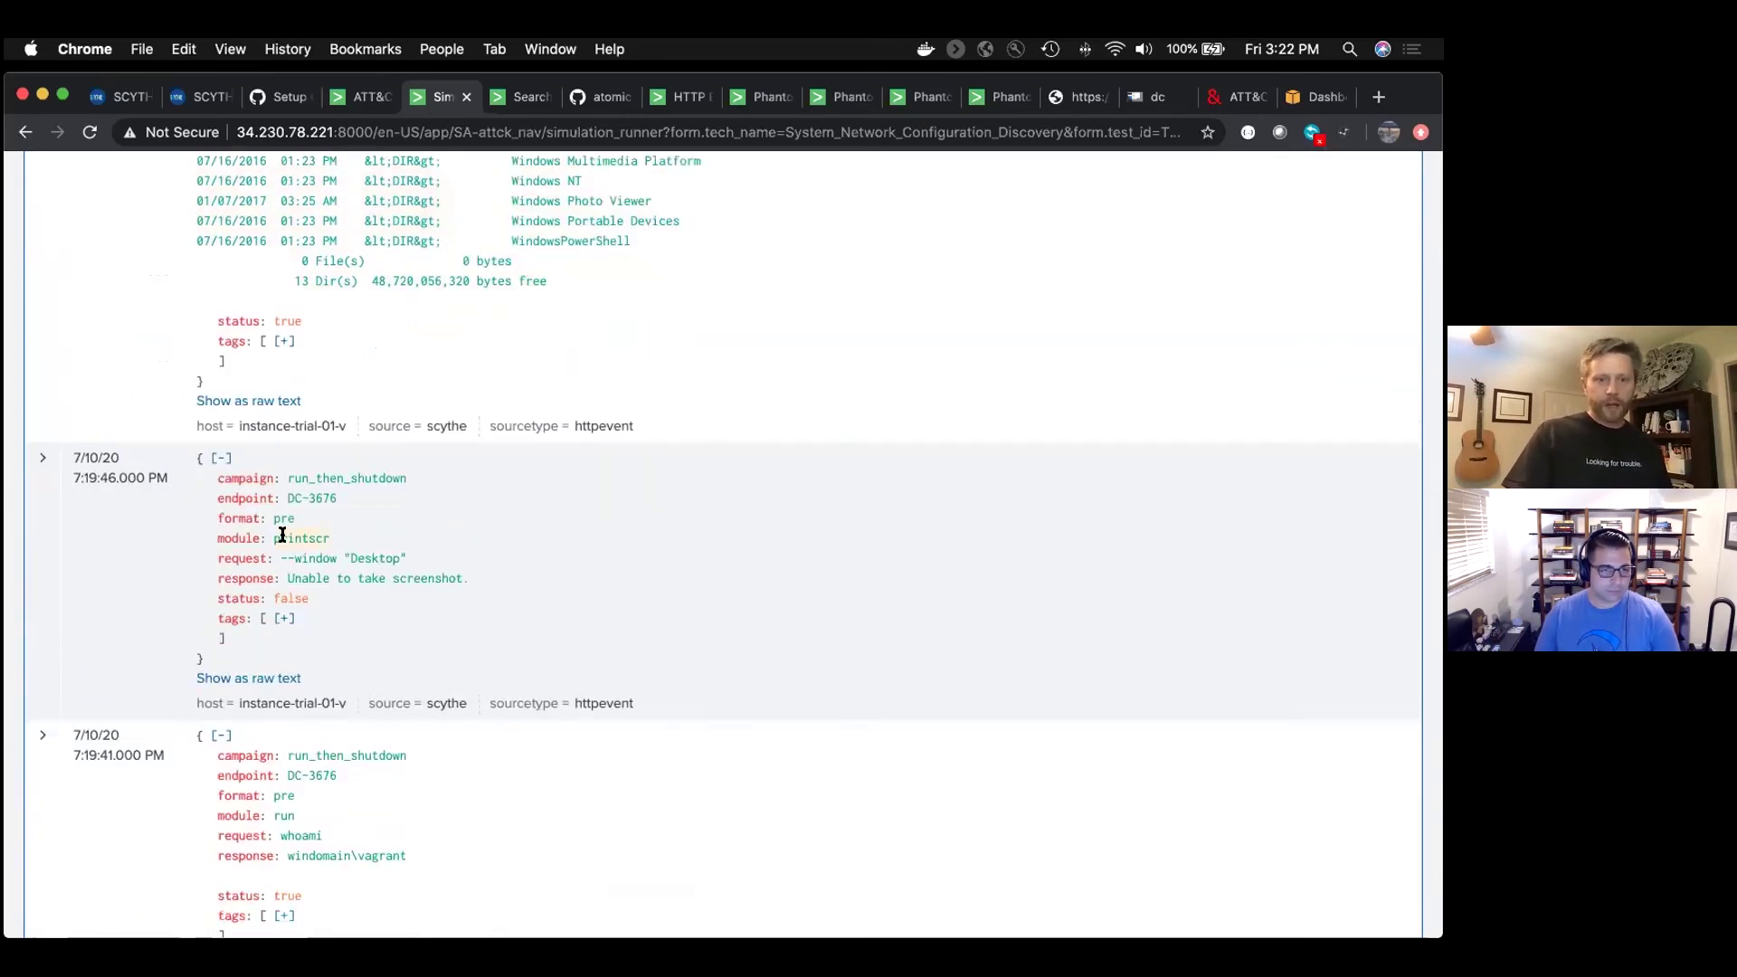
{"action": "left_click_drag", "start_coordinate": [282, 538], "coordinate": [471, 578]}
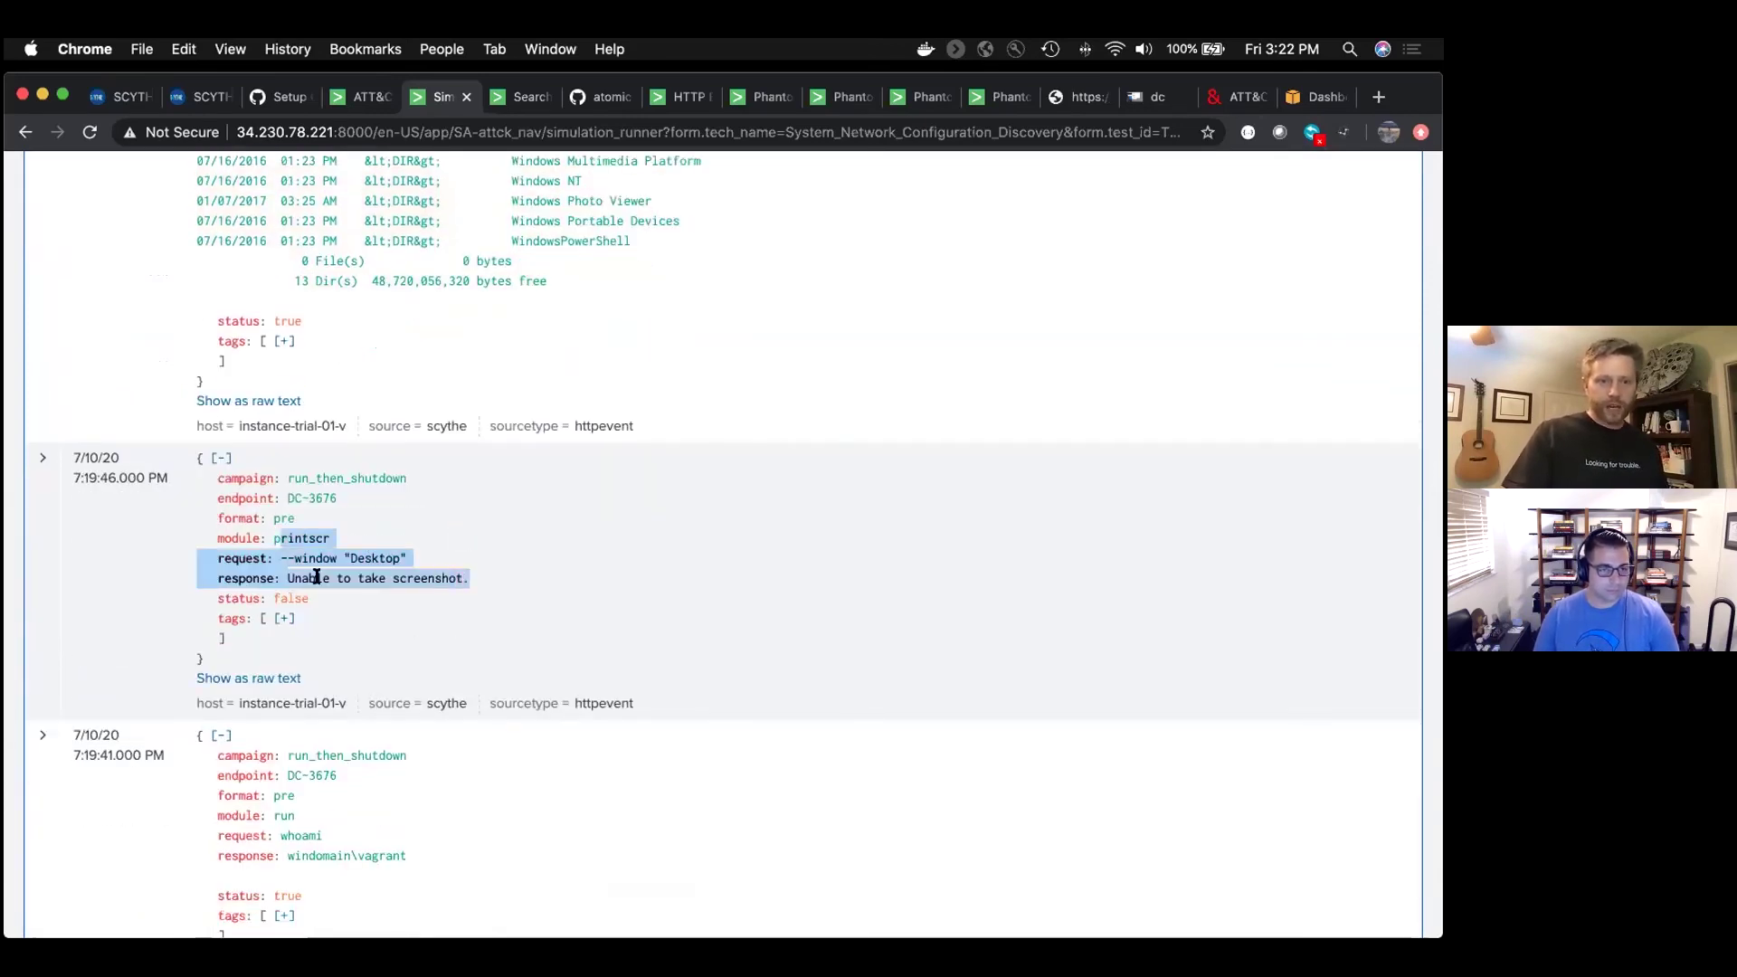
{"action": "left_click", "coordinate": [374, 576]}
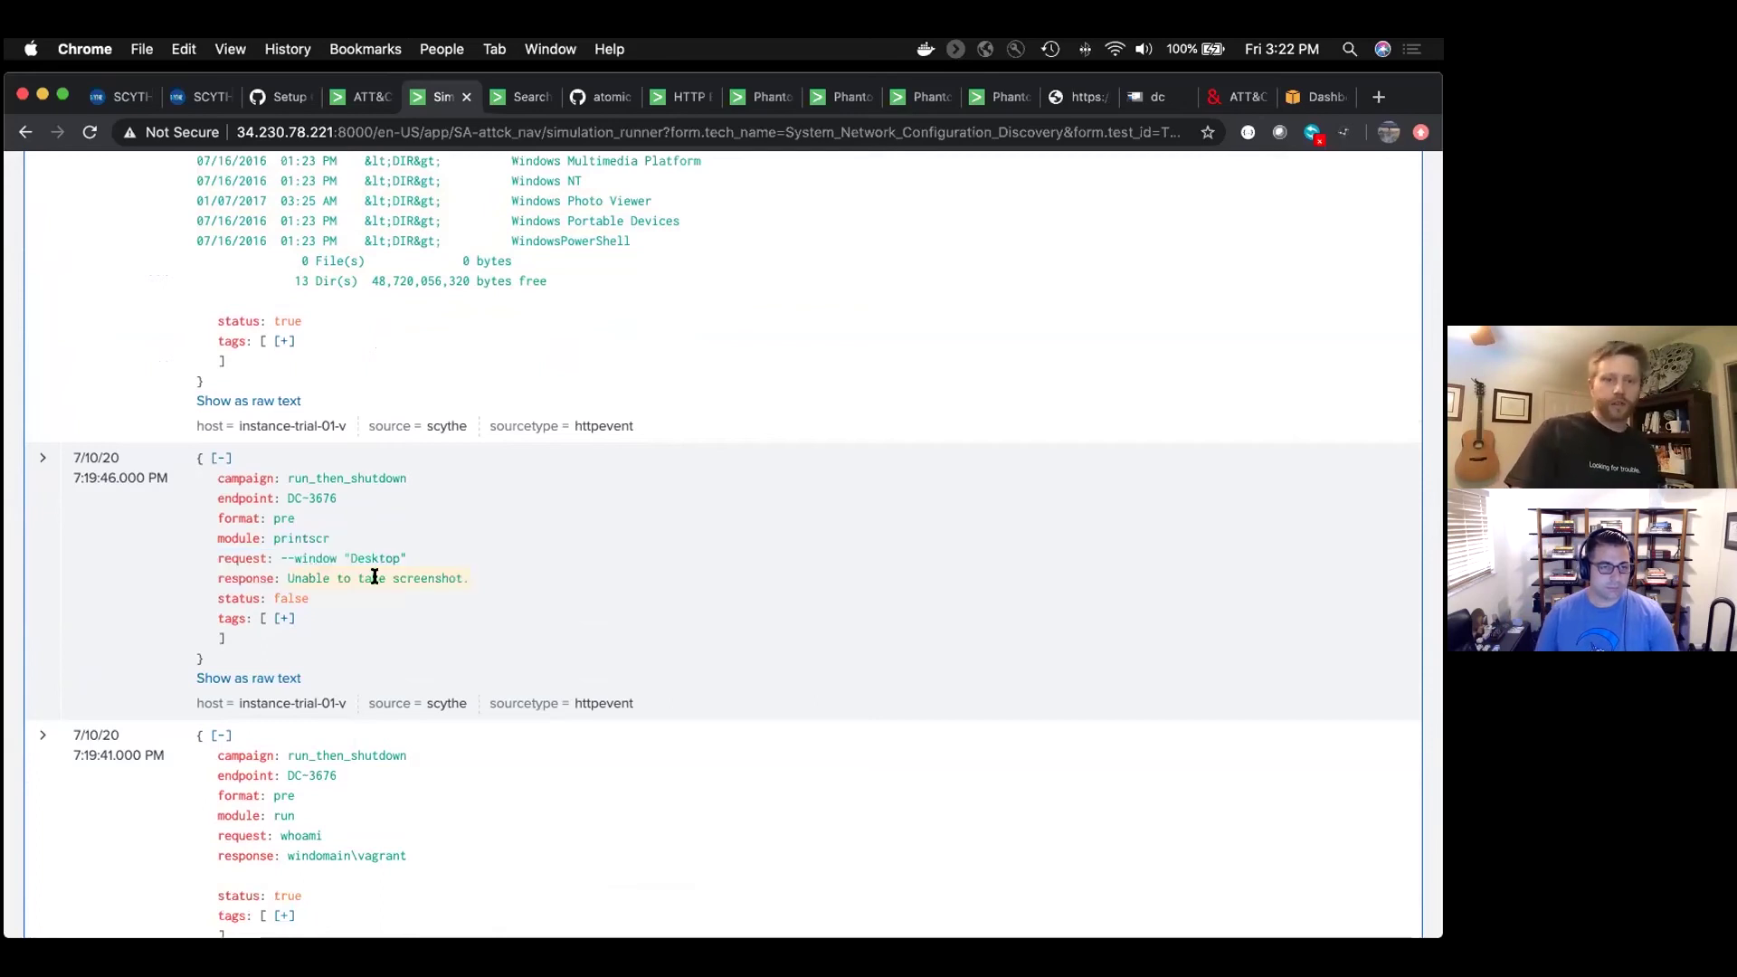
{"action": "scroll", "coordinate": [375, 576], "scroll_direction": "down", "scroll_amount": 8}
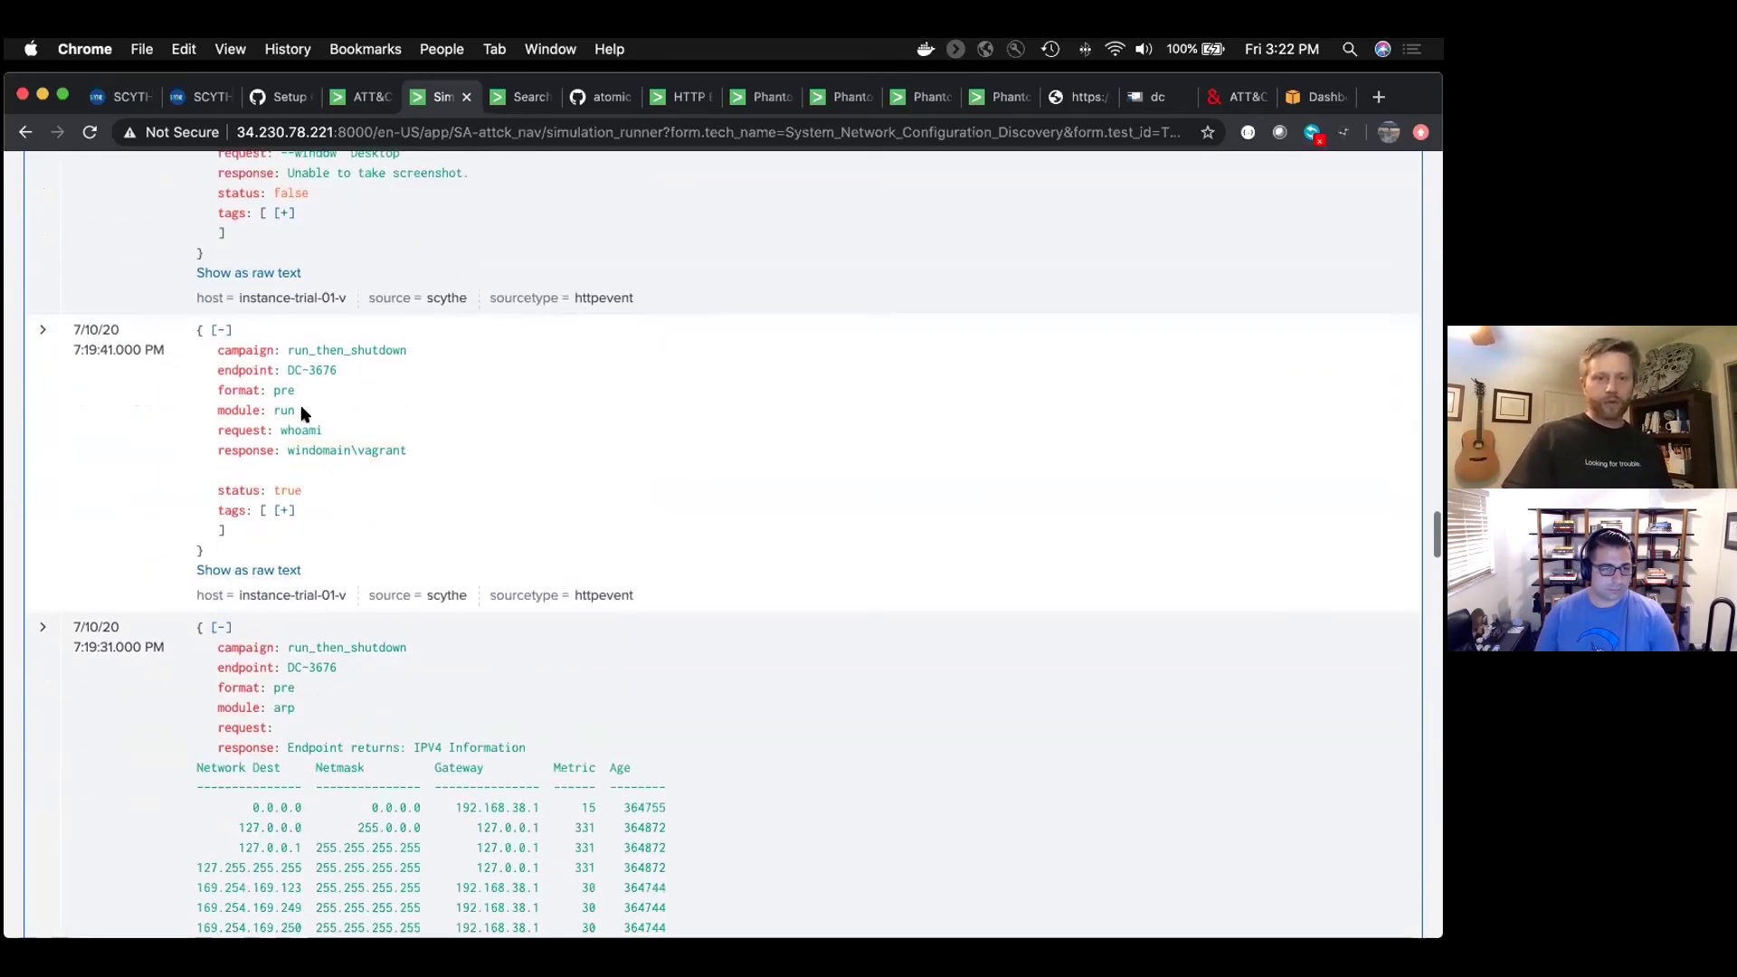
{"action": "left_click_drag", "start_coordinate": [271, 409], "coordinate": [407, 457]}
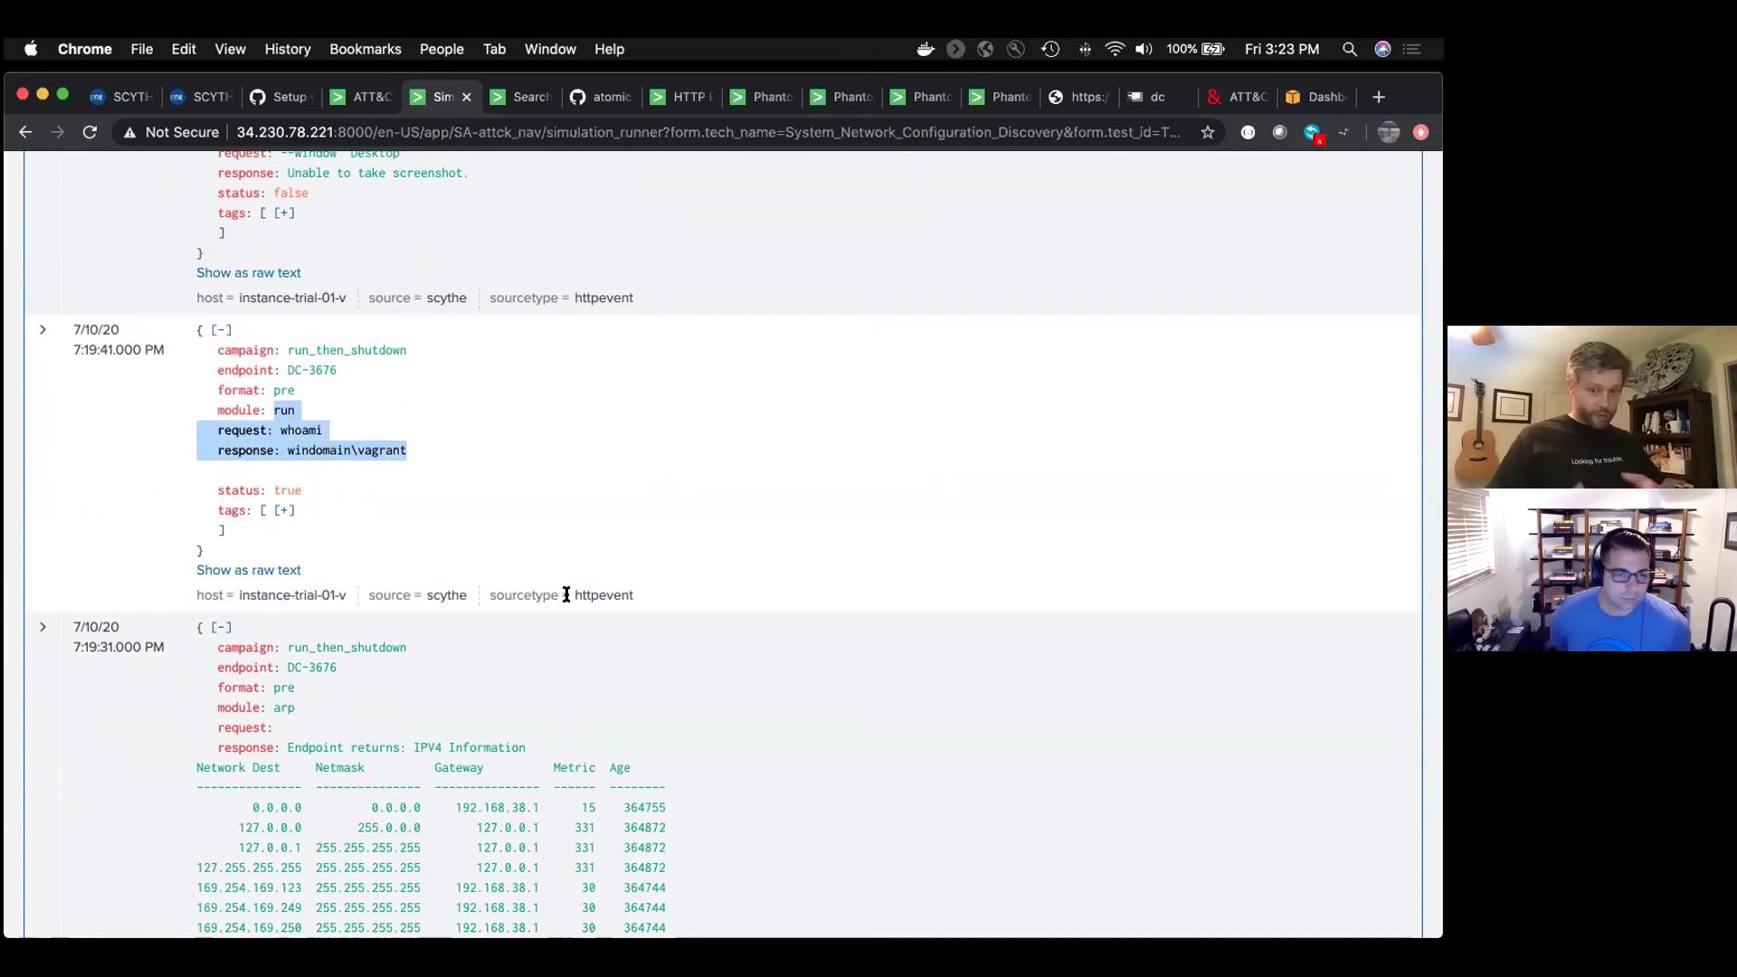
{"action": "scroll", "coordinate": [566, 595], "scroll_direction": "down", "scroll_amount": 10}
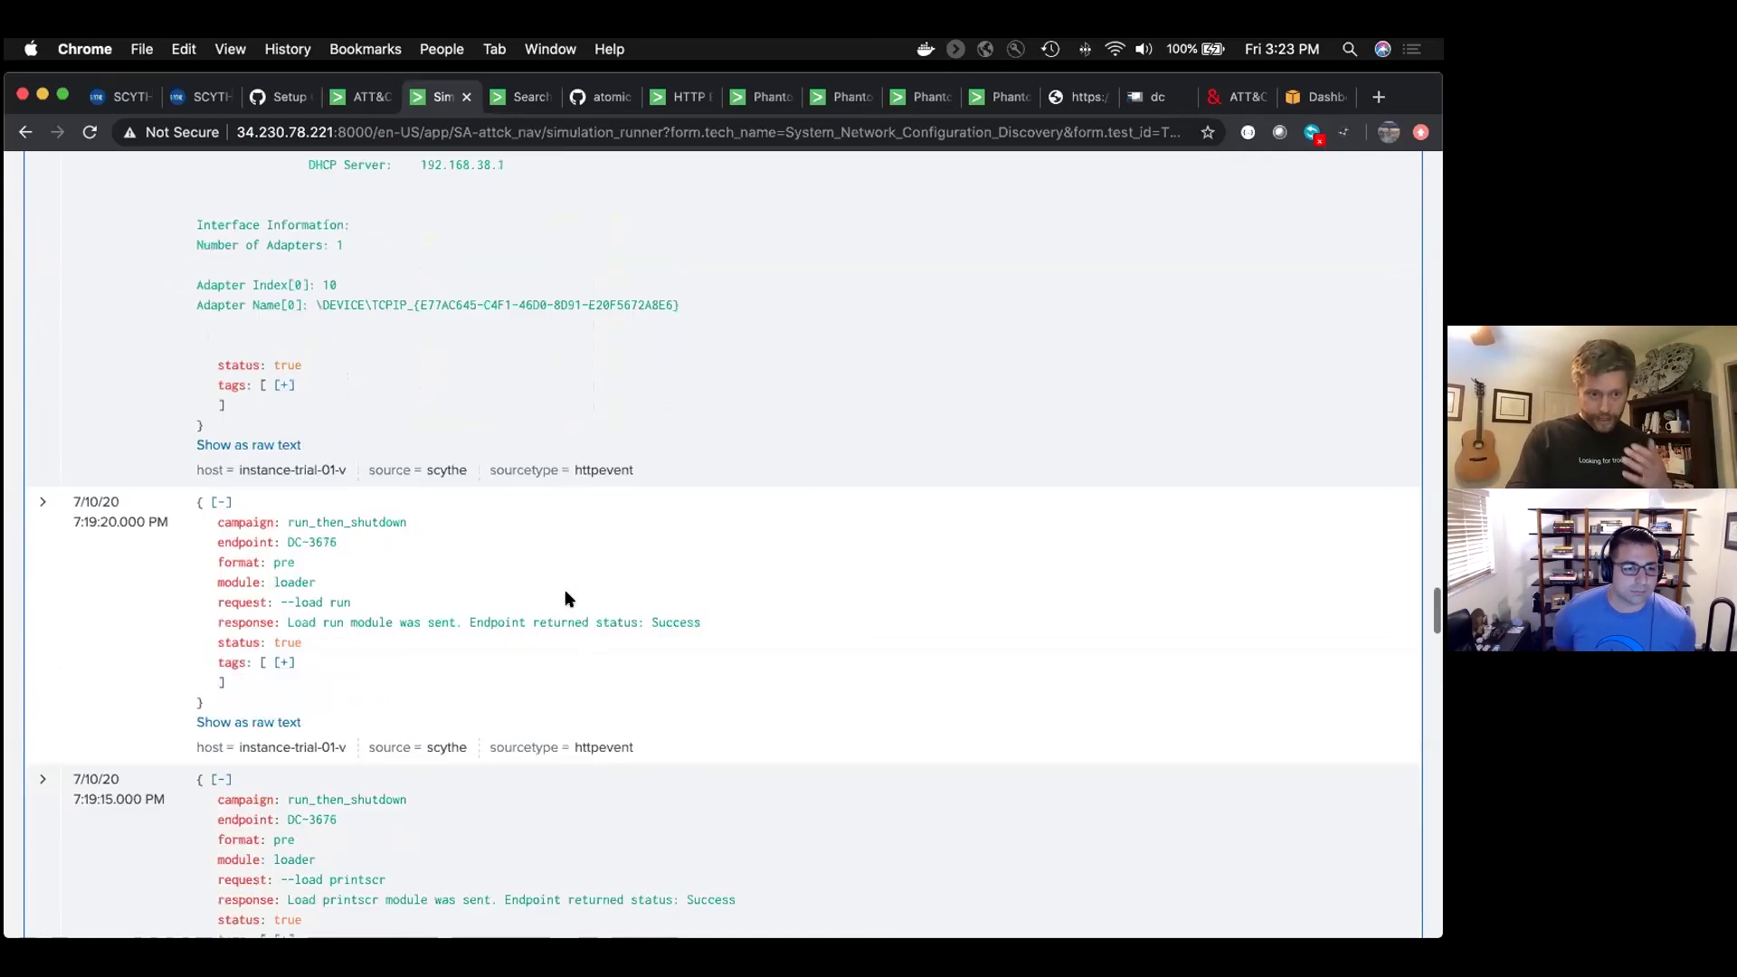
{"action": "scroll", "coordinate": [566, 597], "scroll_direction": "down", "scroll_amount": 12}
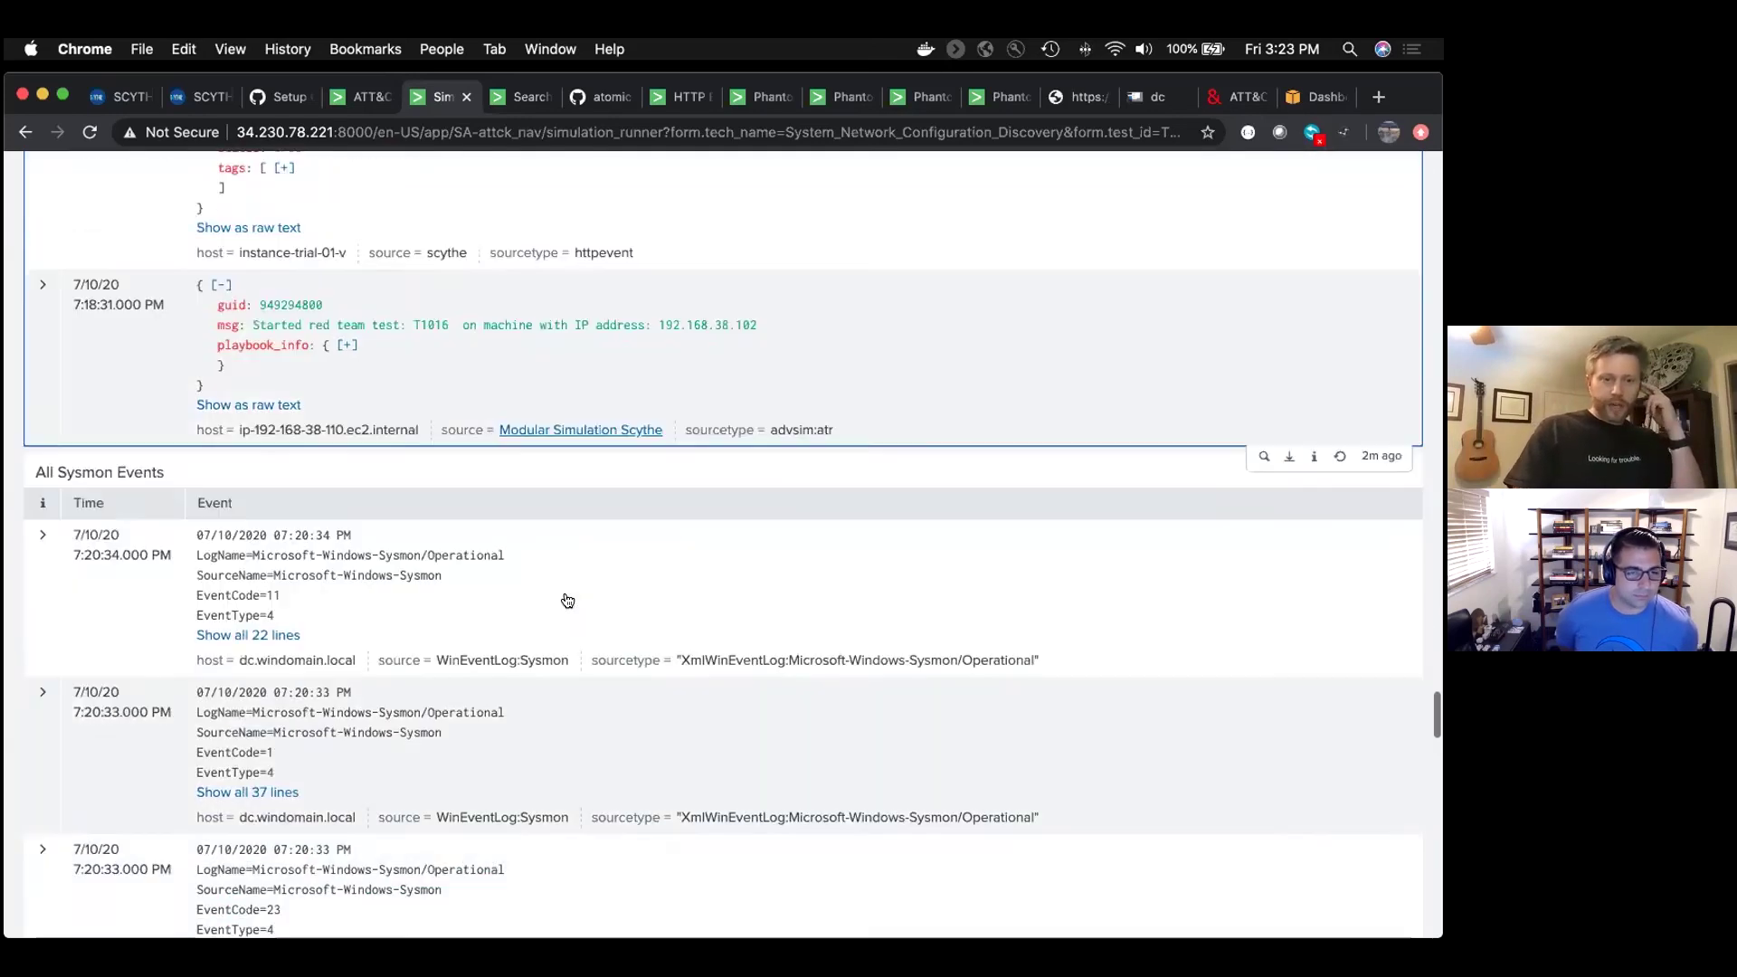
Open the All Sysmon Events panel's query for dc.windomain.local as a standalone search
{"action": "scroll", "coordinate": [566, 597], "scroll_direction": "down", "scroll_amount": 7}
{"action": "scroll", "coordinate": [566, 593], "scroll_direction": "up", "scroll_amount": 5}
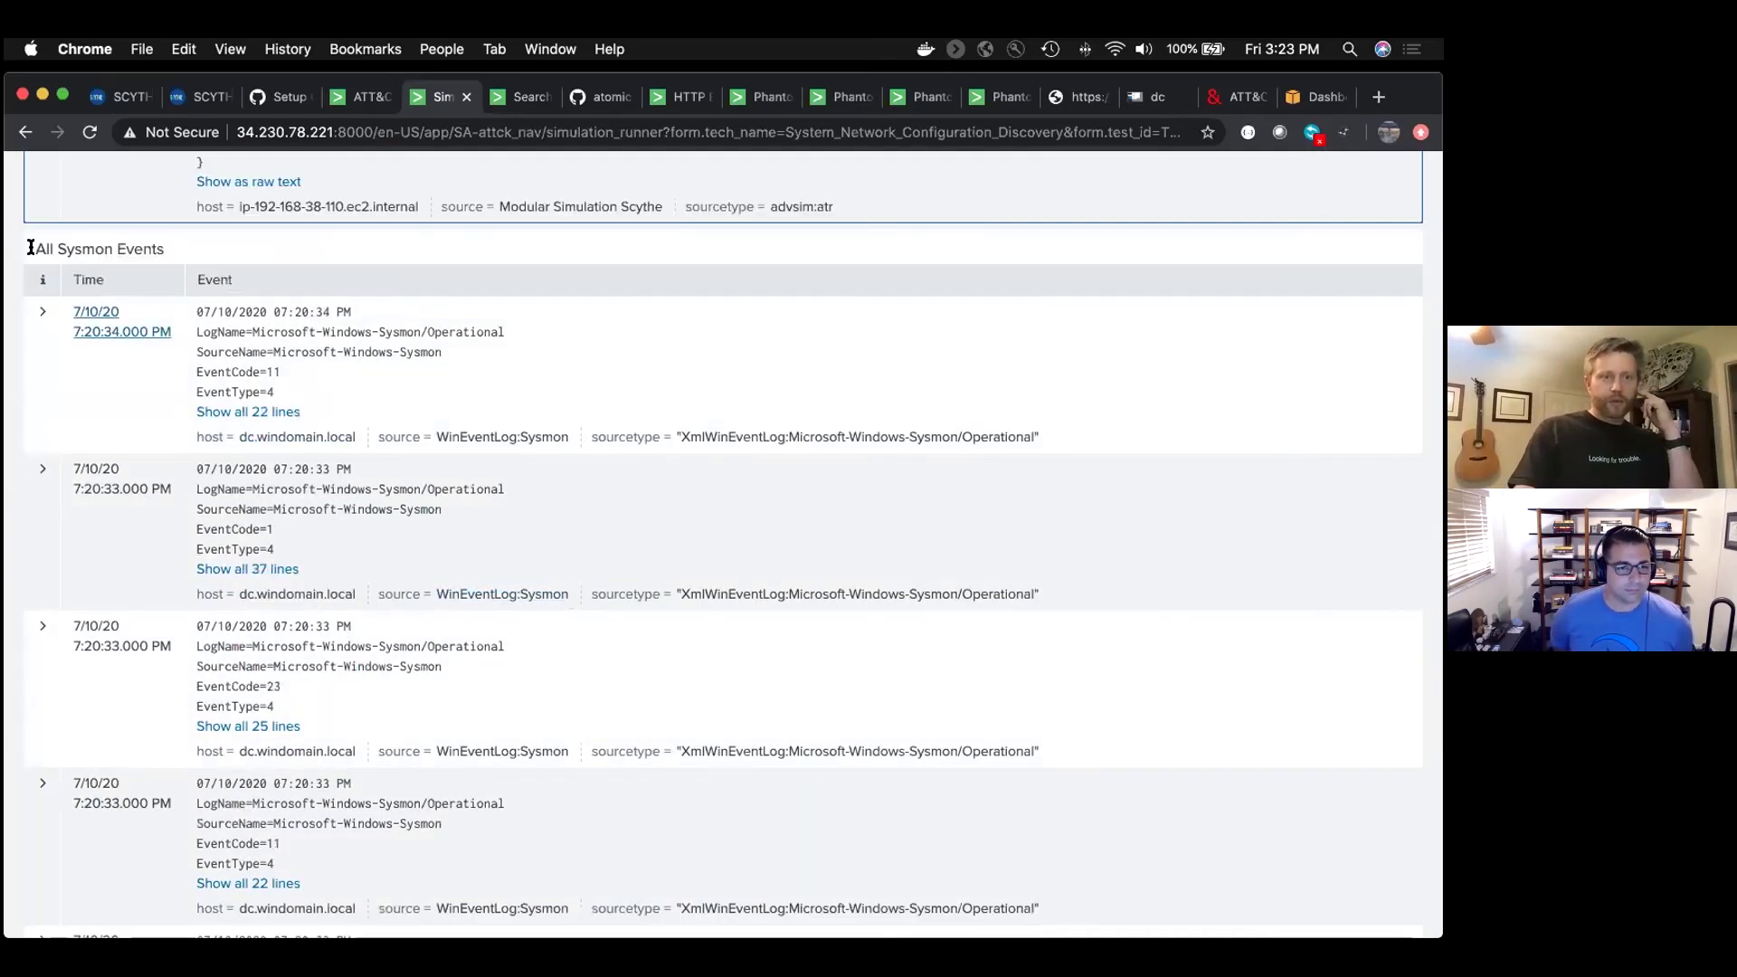
{"action": "left_click_drag", "start_coordinate": [30, 247], "coordinate": [168, 256]}
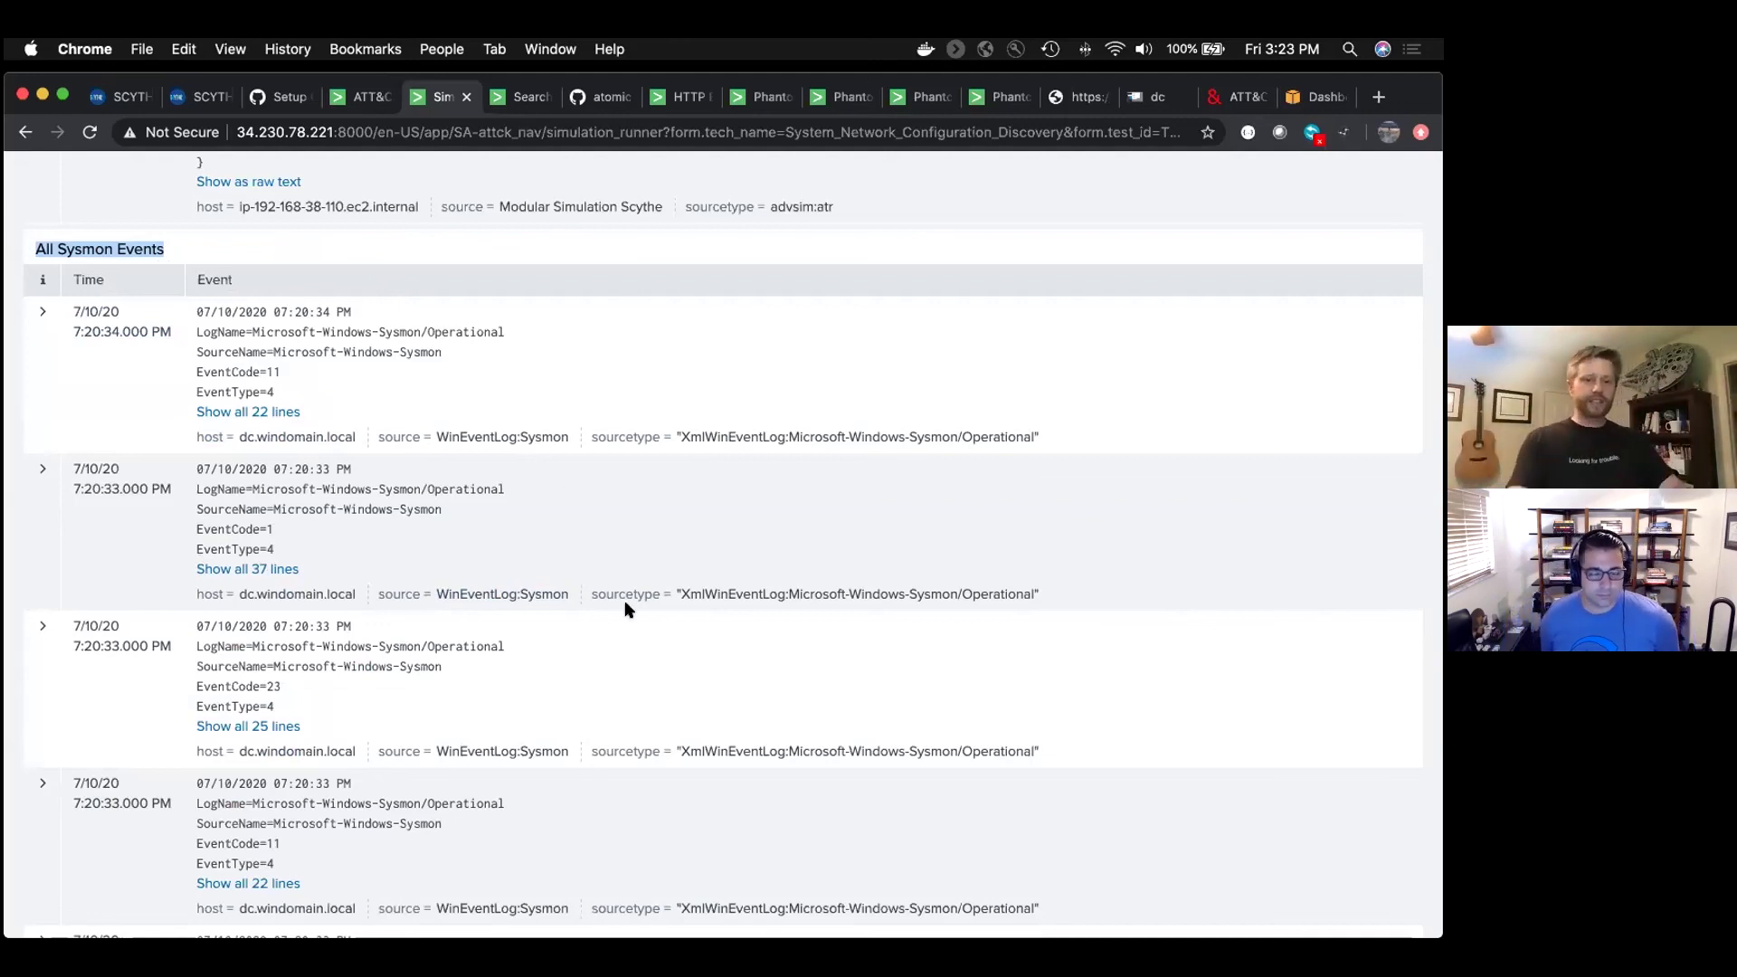
{"action": "scroll", "coordinate": [629, 608], "scroll_direction": "down", "scroll_amount": 2}
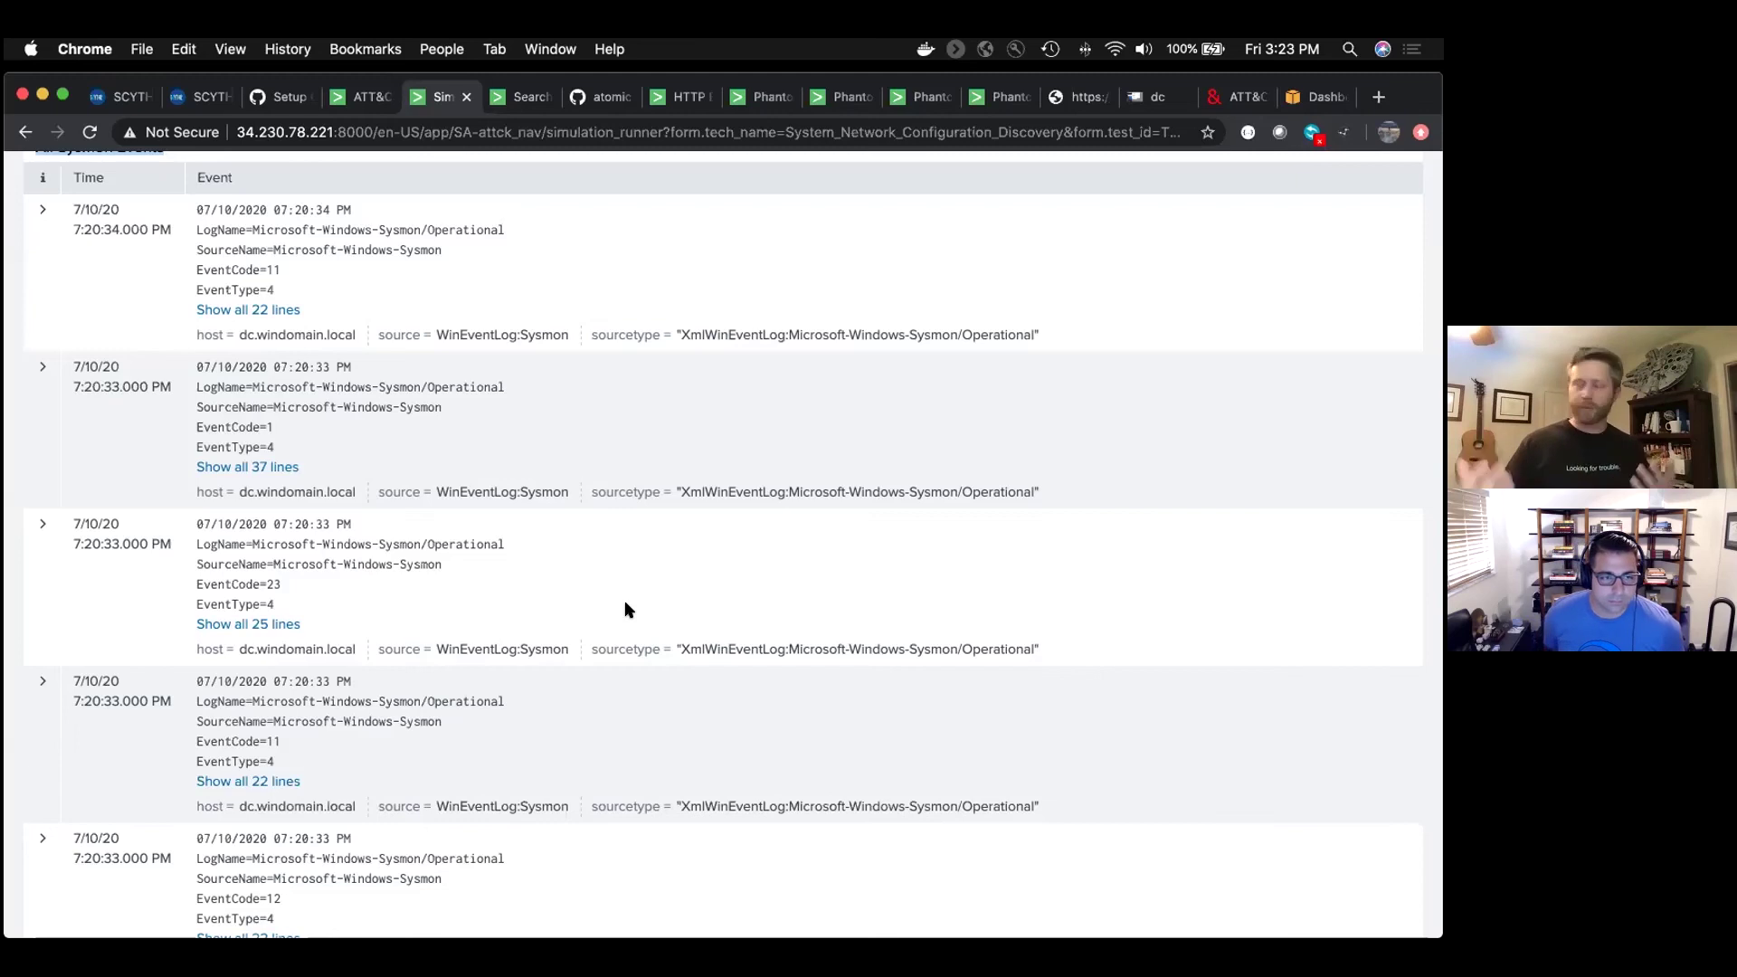
{"action": "scroll", "coordinate": [629, 609], "scroll_direction": "down", "scroll_amount": 8}
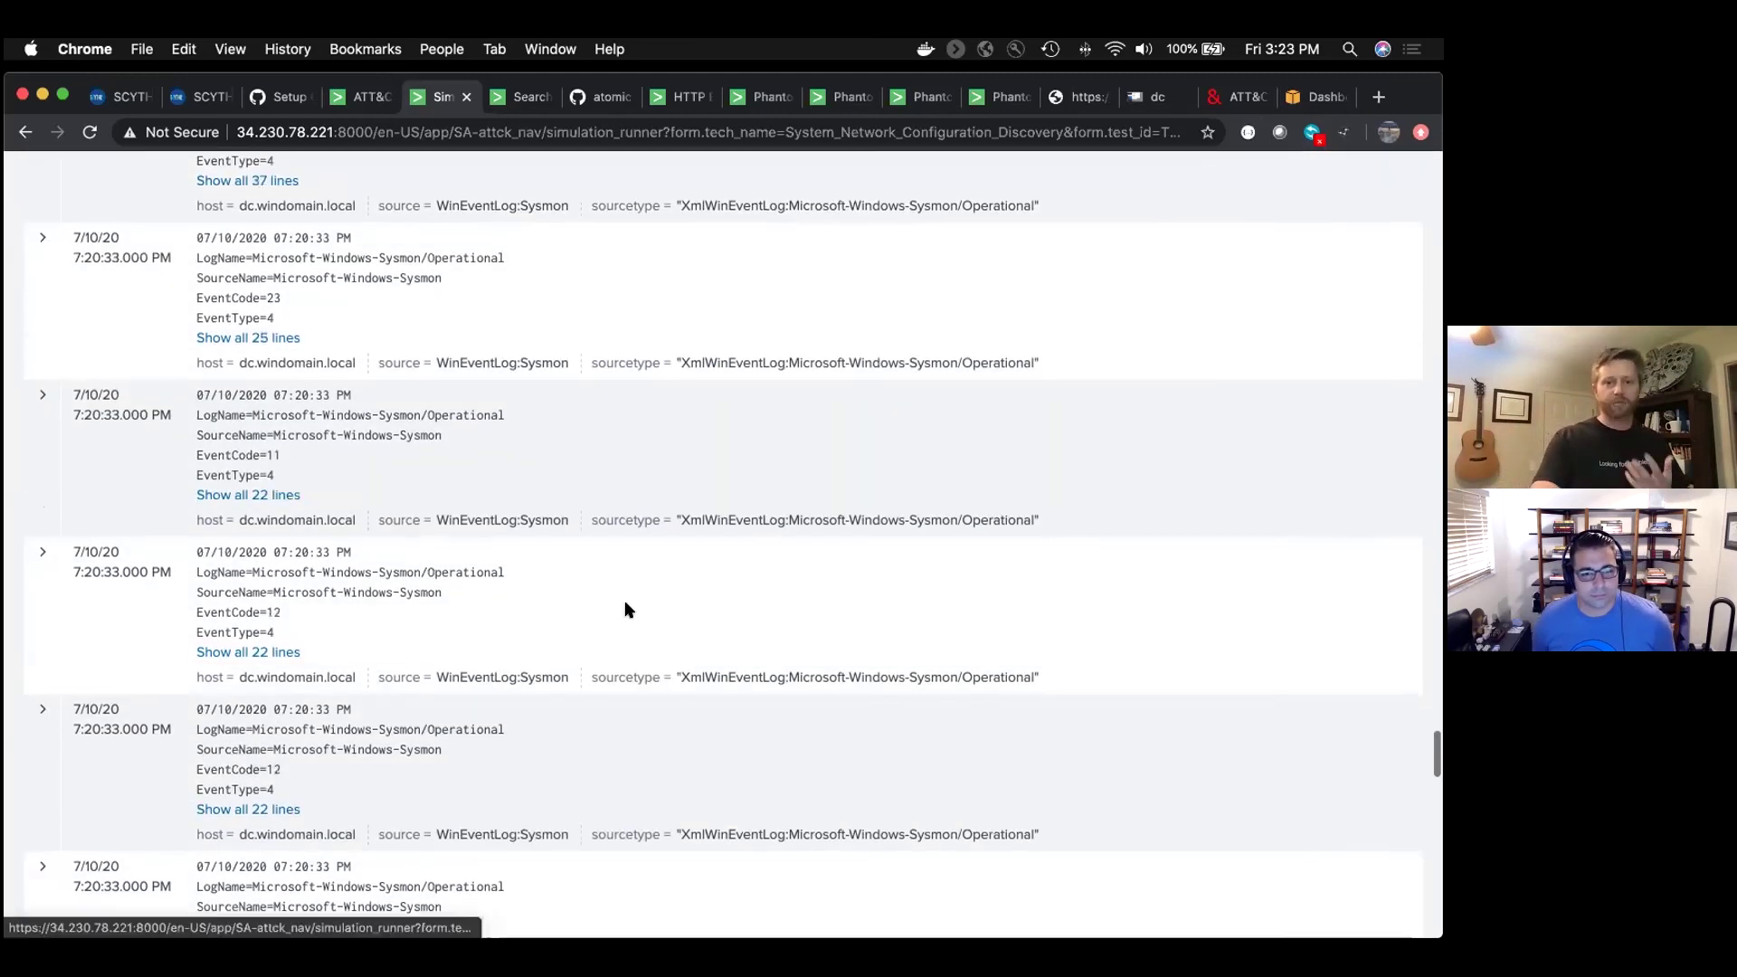
{"action": "scroll", "coordinate": [629, 609], "scroll_direction": "down", "scroll_amount": 10}
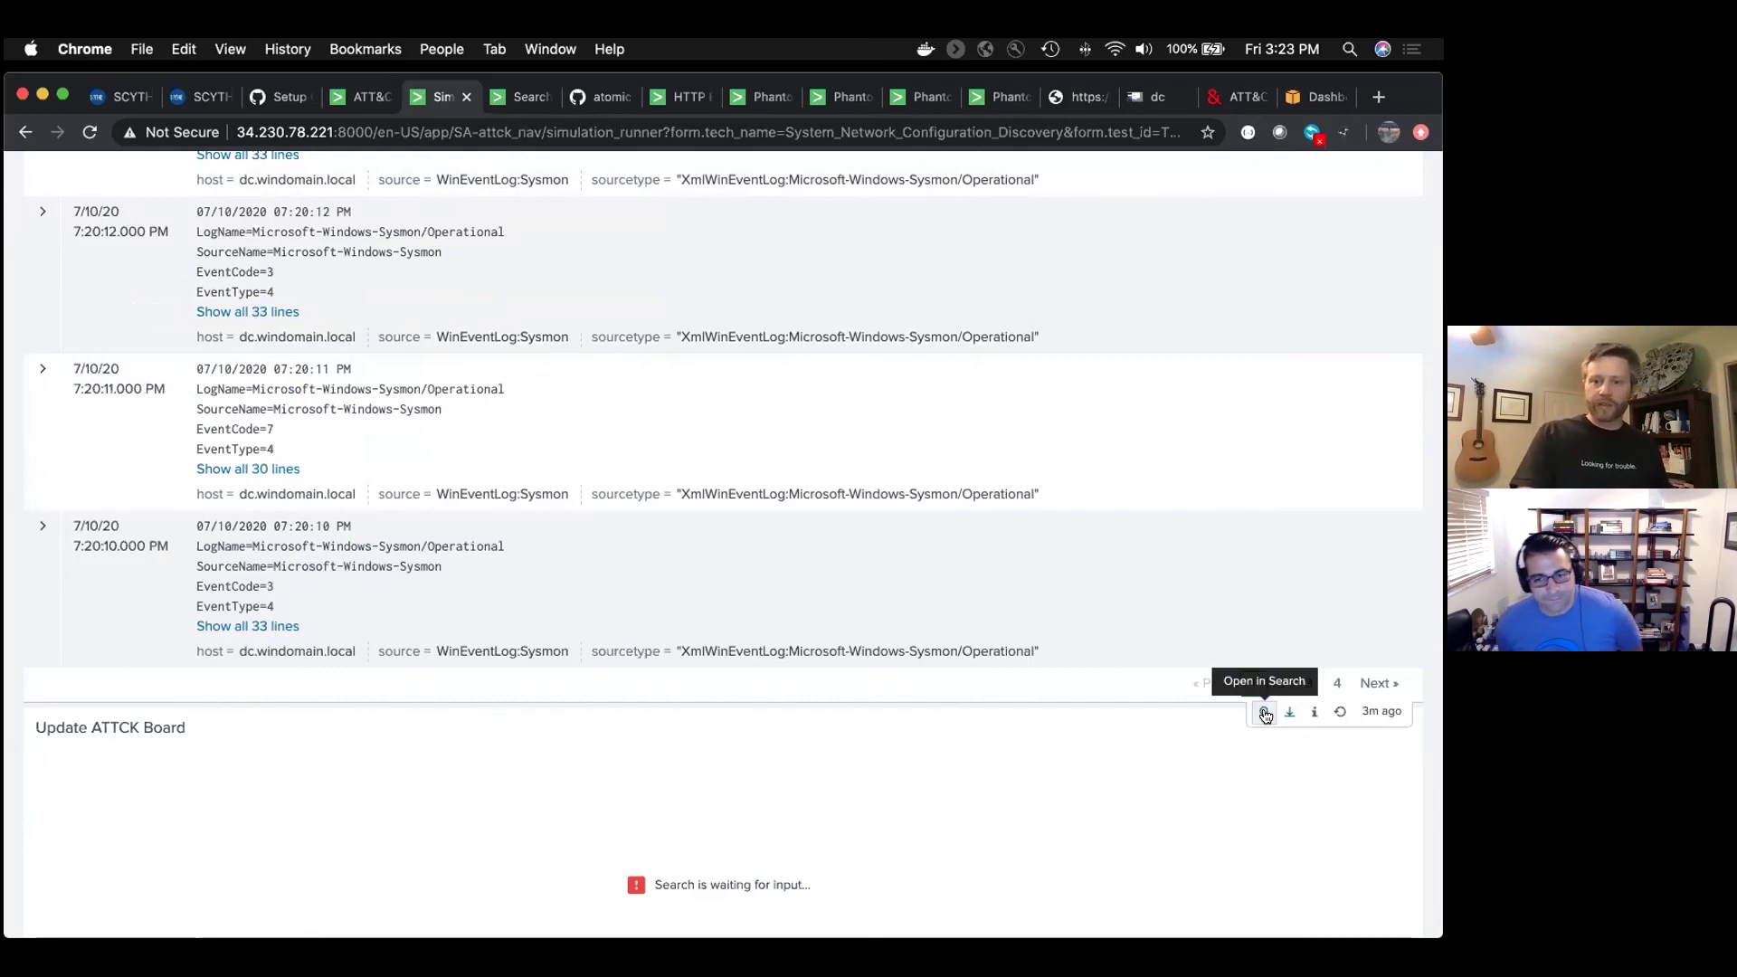
{"action": "left_click", "coordinate": [1265, 713]}
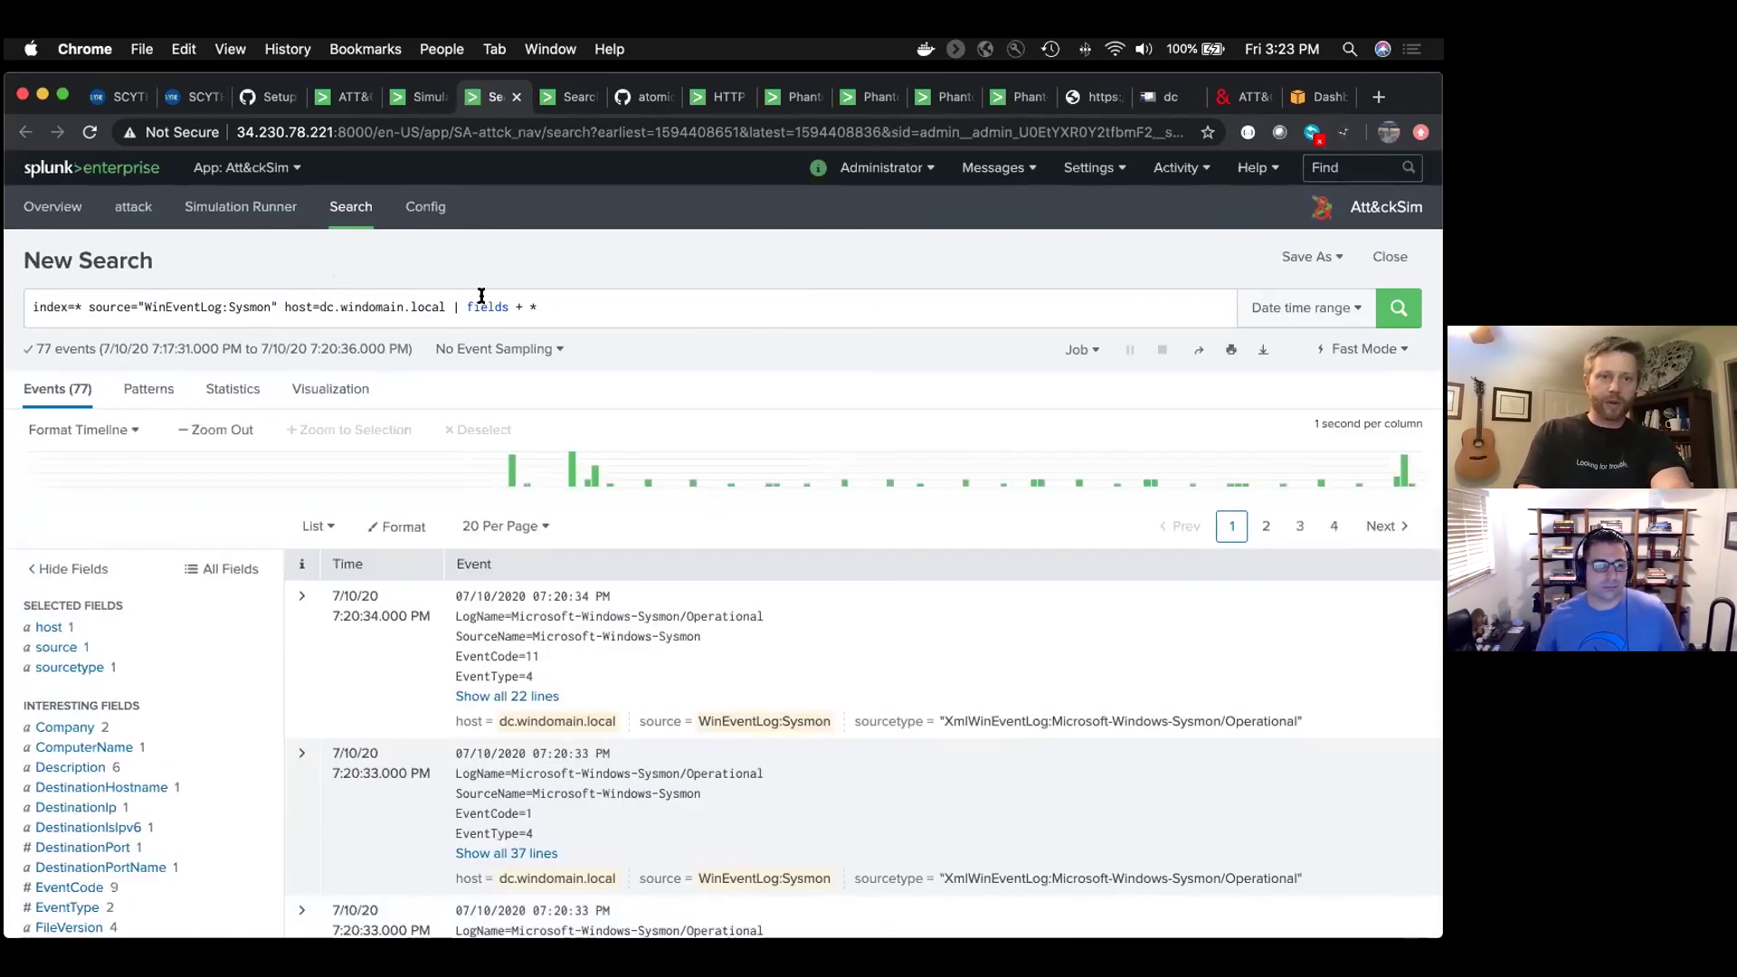
Replace '| fields + *' with whoami and rerun the search in Smart Mode
{"action": "left_click_drag", "start_coordinate": [449, 306], "coordinate": [652, 306]}
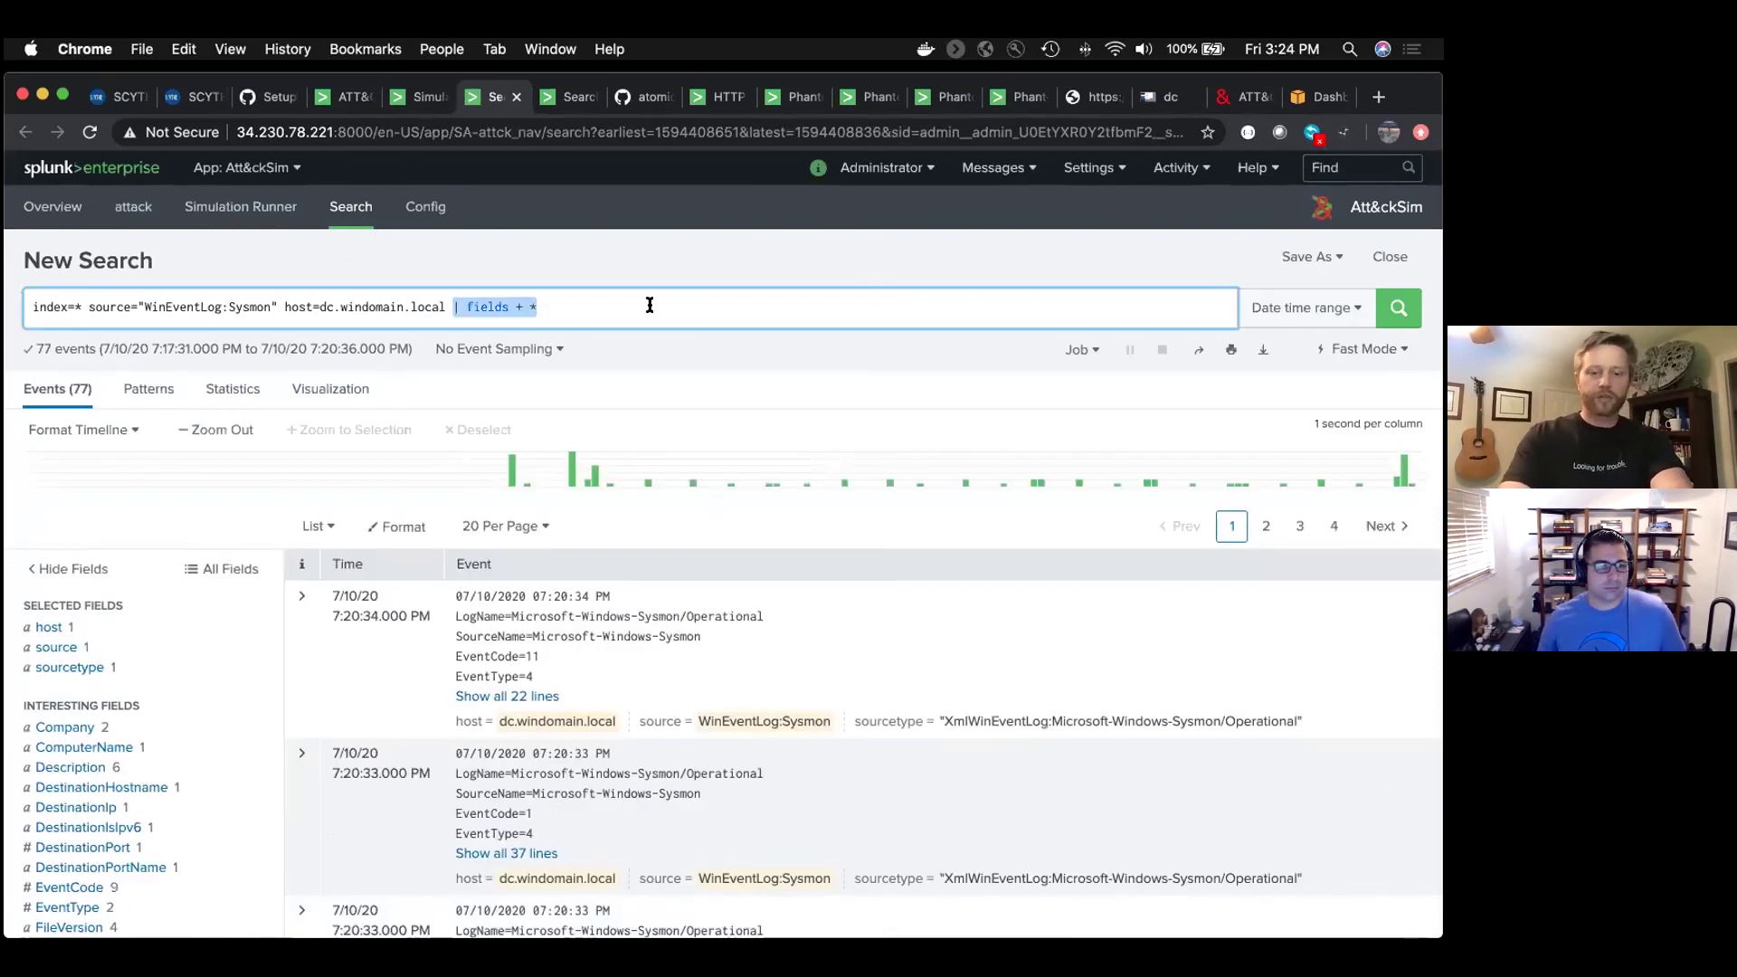
{"action": "type", "text": "whoami"}
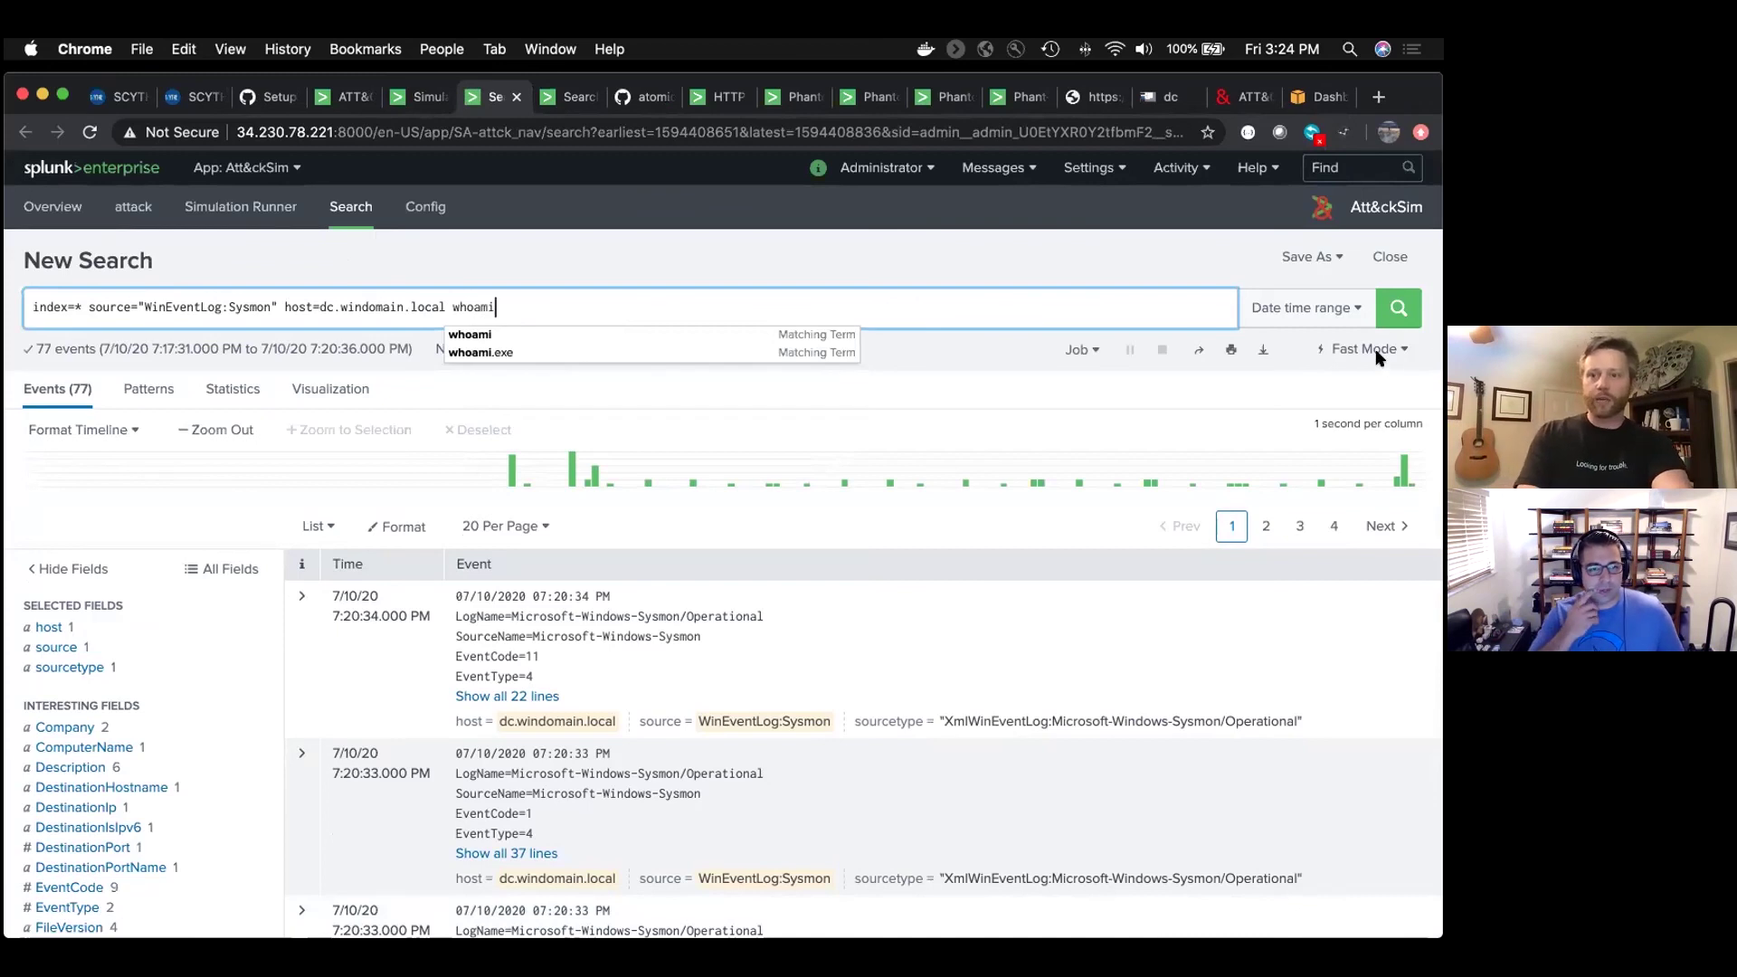
{"action": "left_click", "coordinate": [1371, 349]}
{"action": "left_click", "coordinate": [1357, 350]}
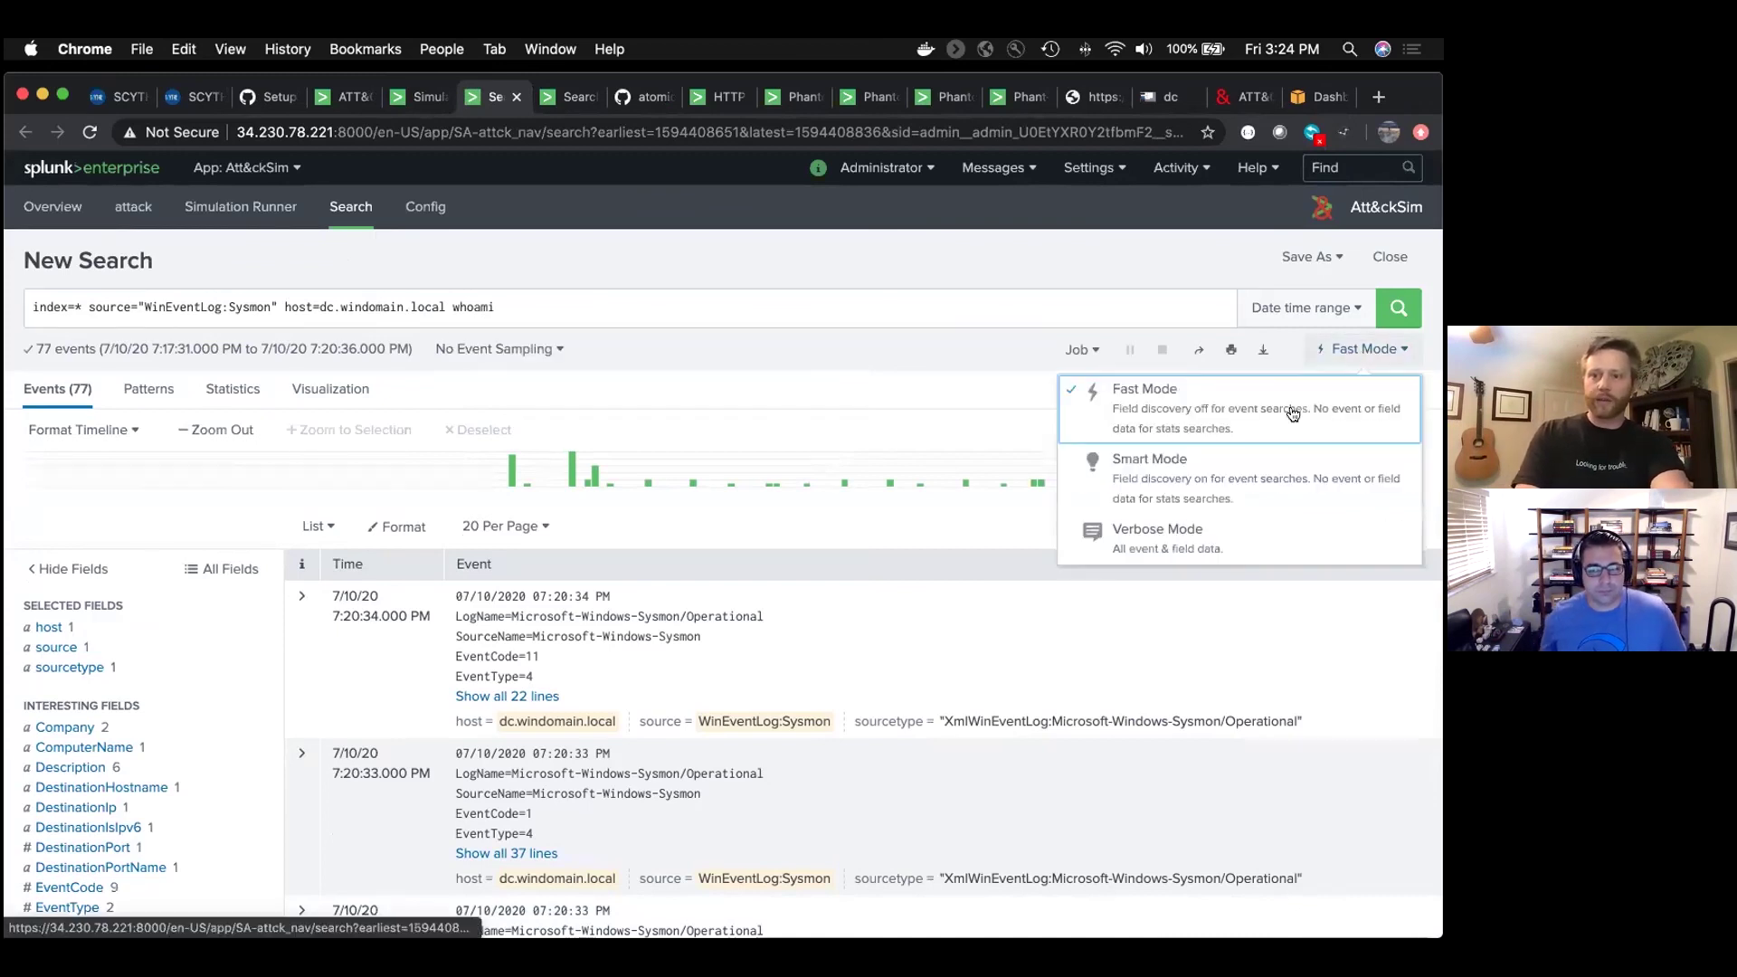
{"action": "left_click", "coordinate": [1263, 459]}
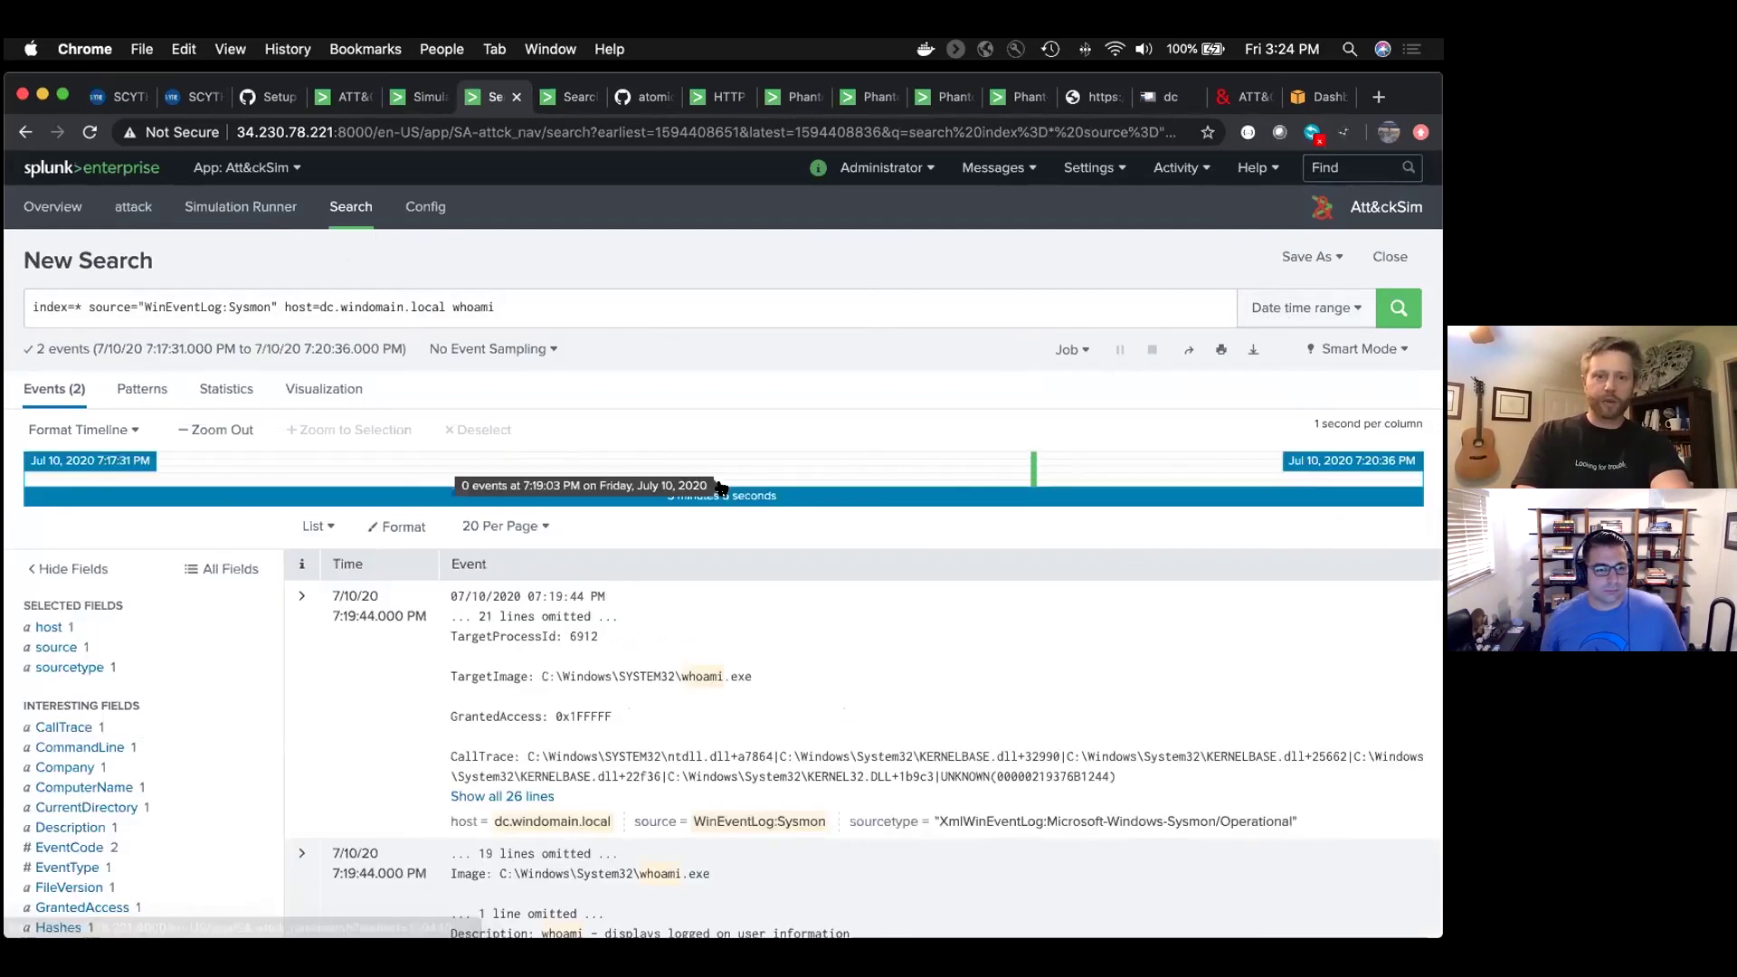
Inspect the EventCode values (1 and 10) and the first whoami.exe event's details
{"action": "scroll", "coordinate": [720, 489], "scroll_direction": "down", "scroll_amount": 3}
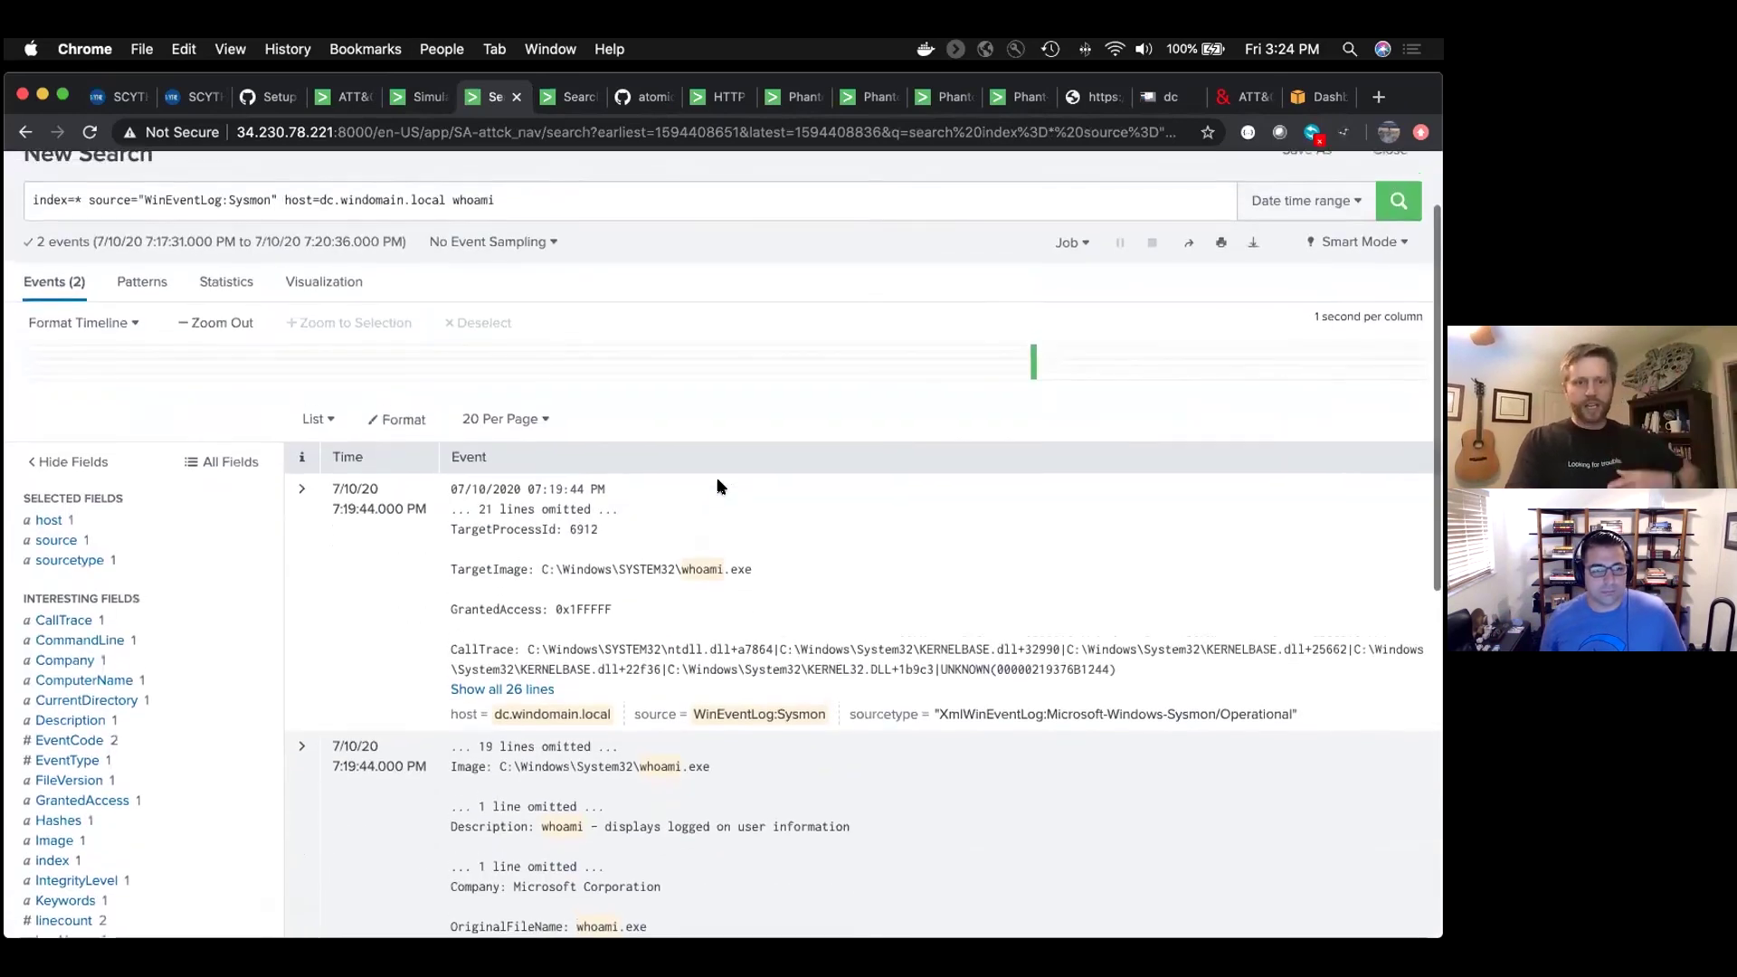
{"action": "scroll", "coordinate": [719, 489], "scroll_direction": "down", "scroll_amount": 2}
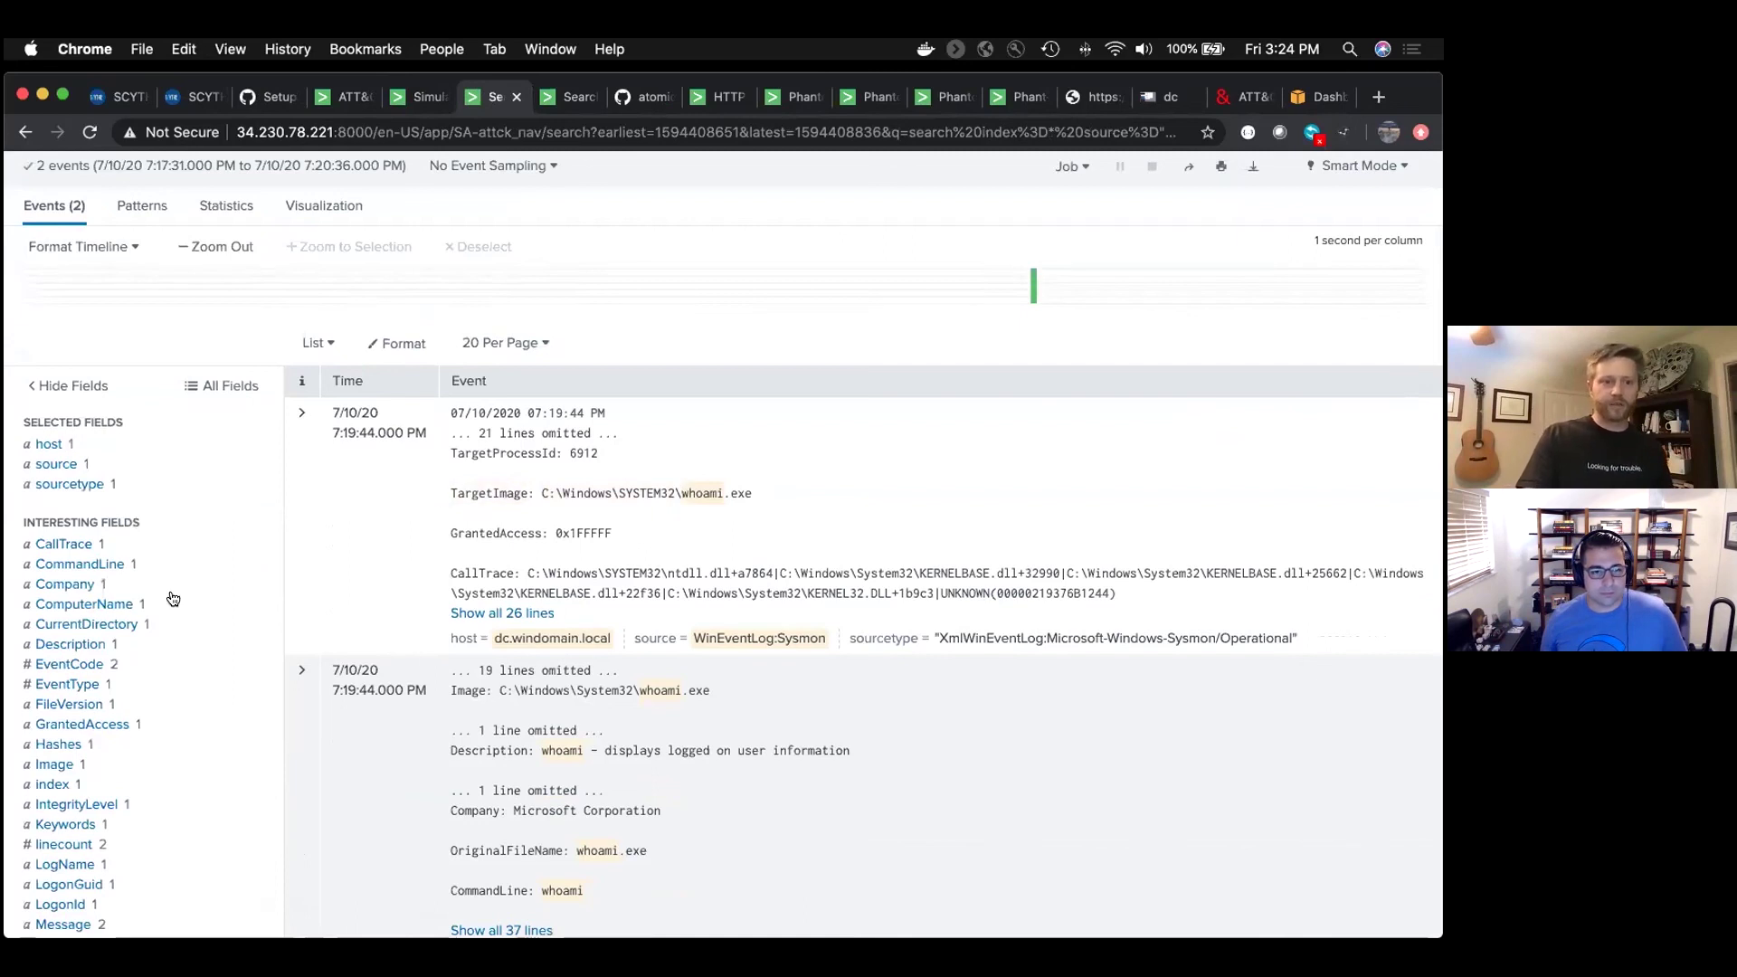
{"action": "left_click", "coordinate": [71, 665]}
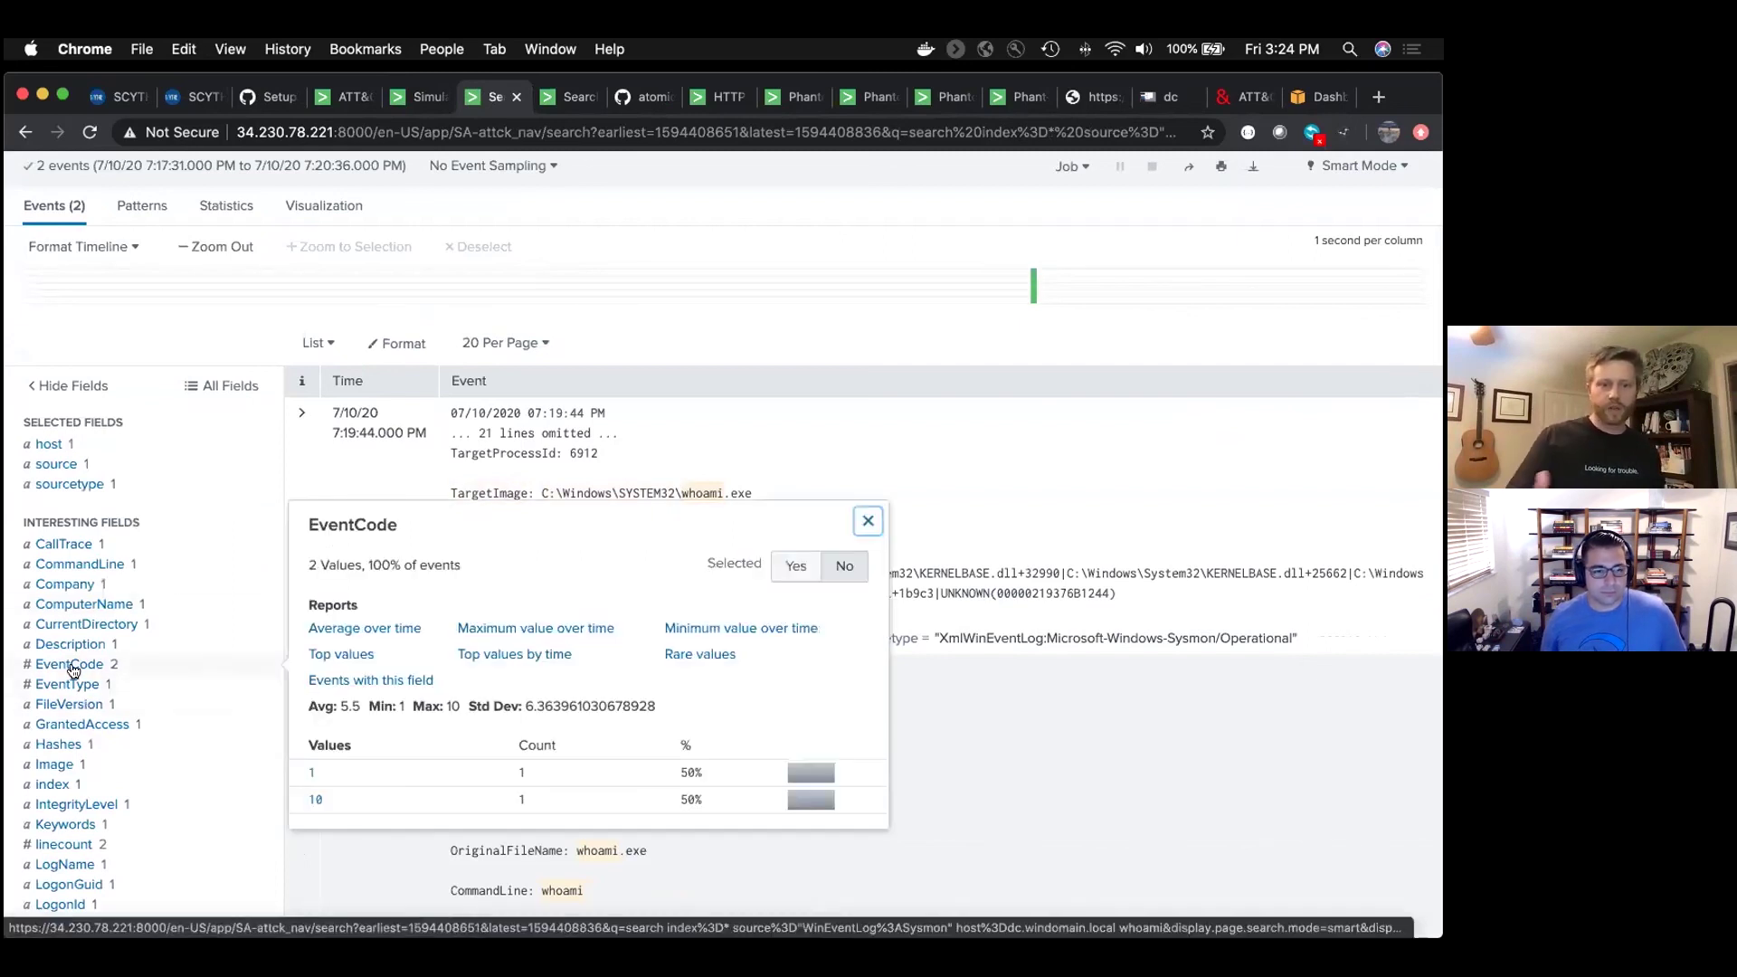
{"action": "left_click", "coordinate": [308, 472]}
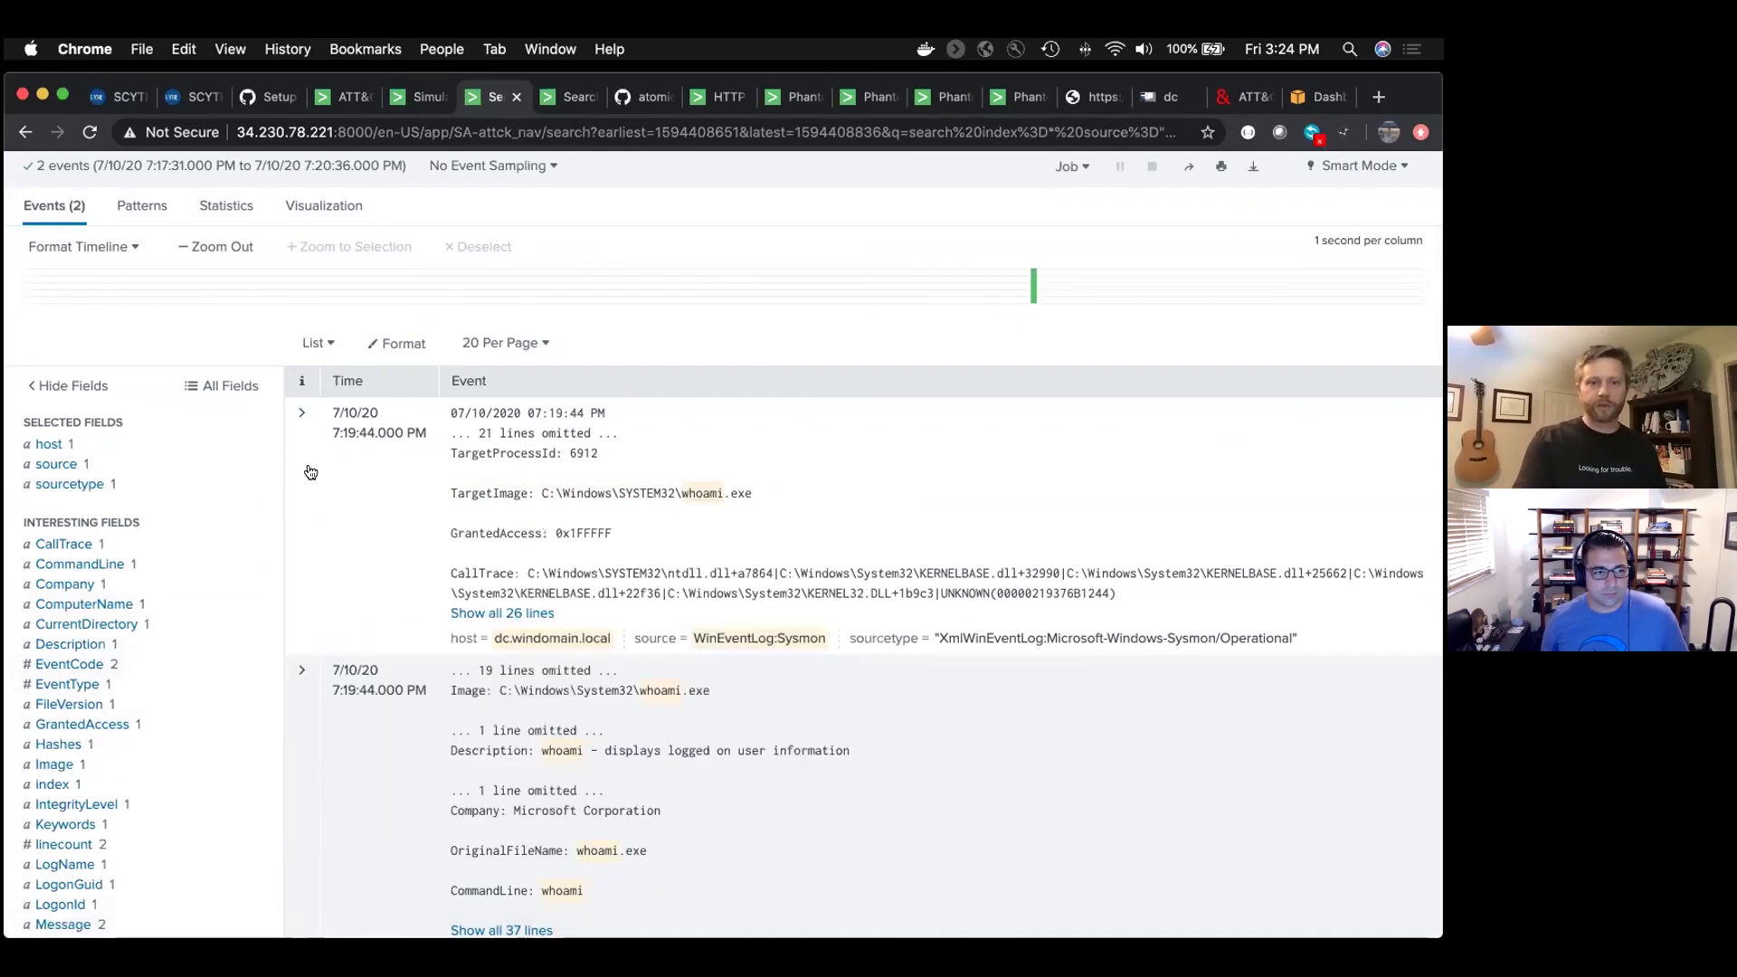
{"action": "left_click", "coordinate": [307, 473]}
{"action": "left_click", "coordinate": [304, 423]}
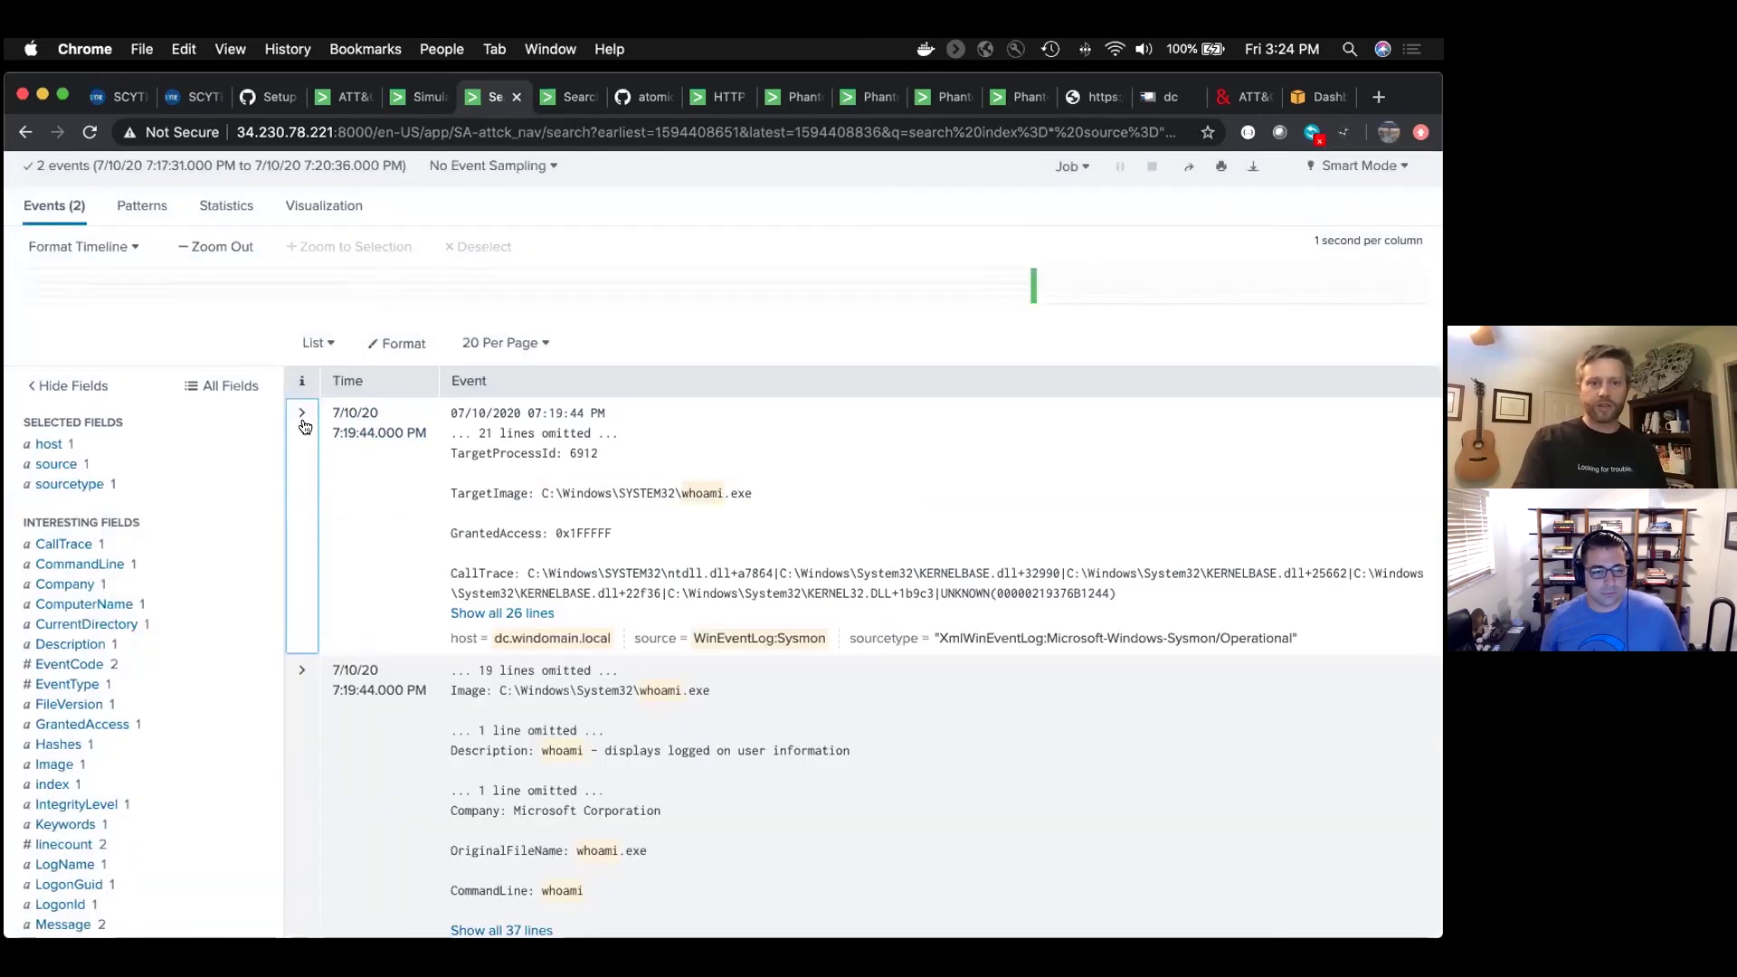
{"action": "scroll", "coordinate": [407, 753], "scroll_direction": "down", "scroll_amount": 2}
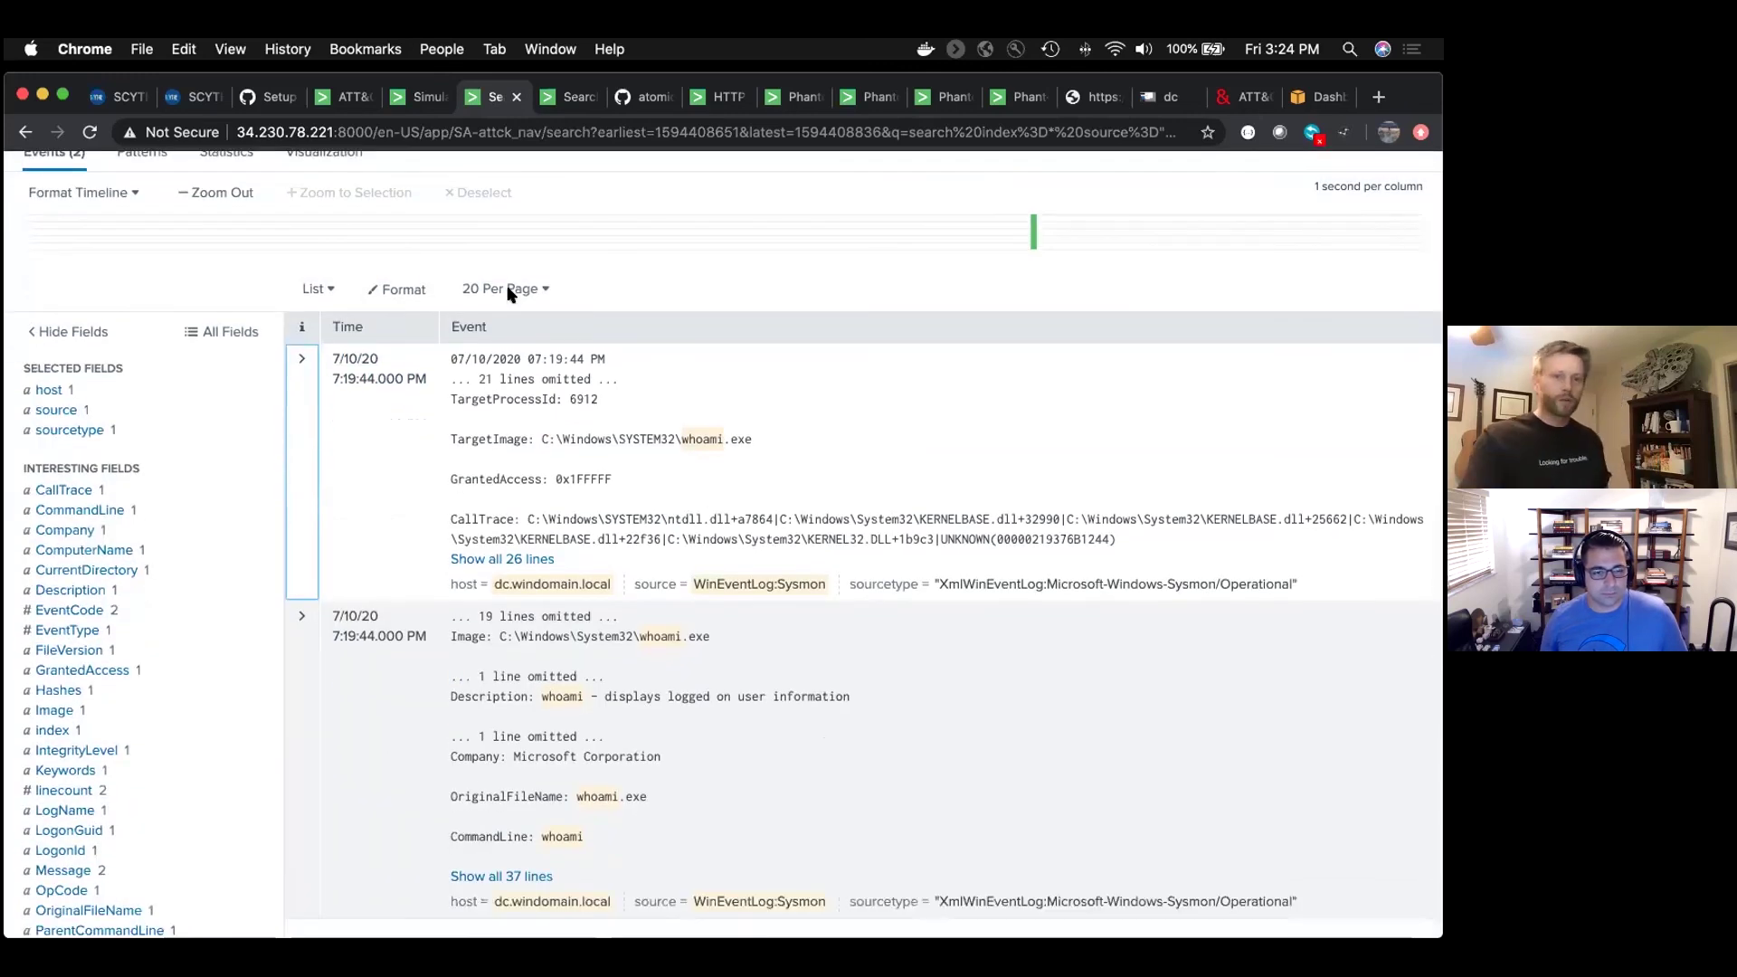
{"action": "left_click", "coordinate": [423, 97]}
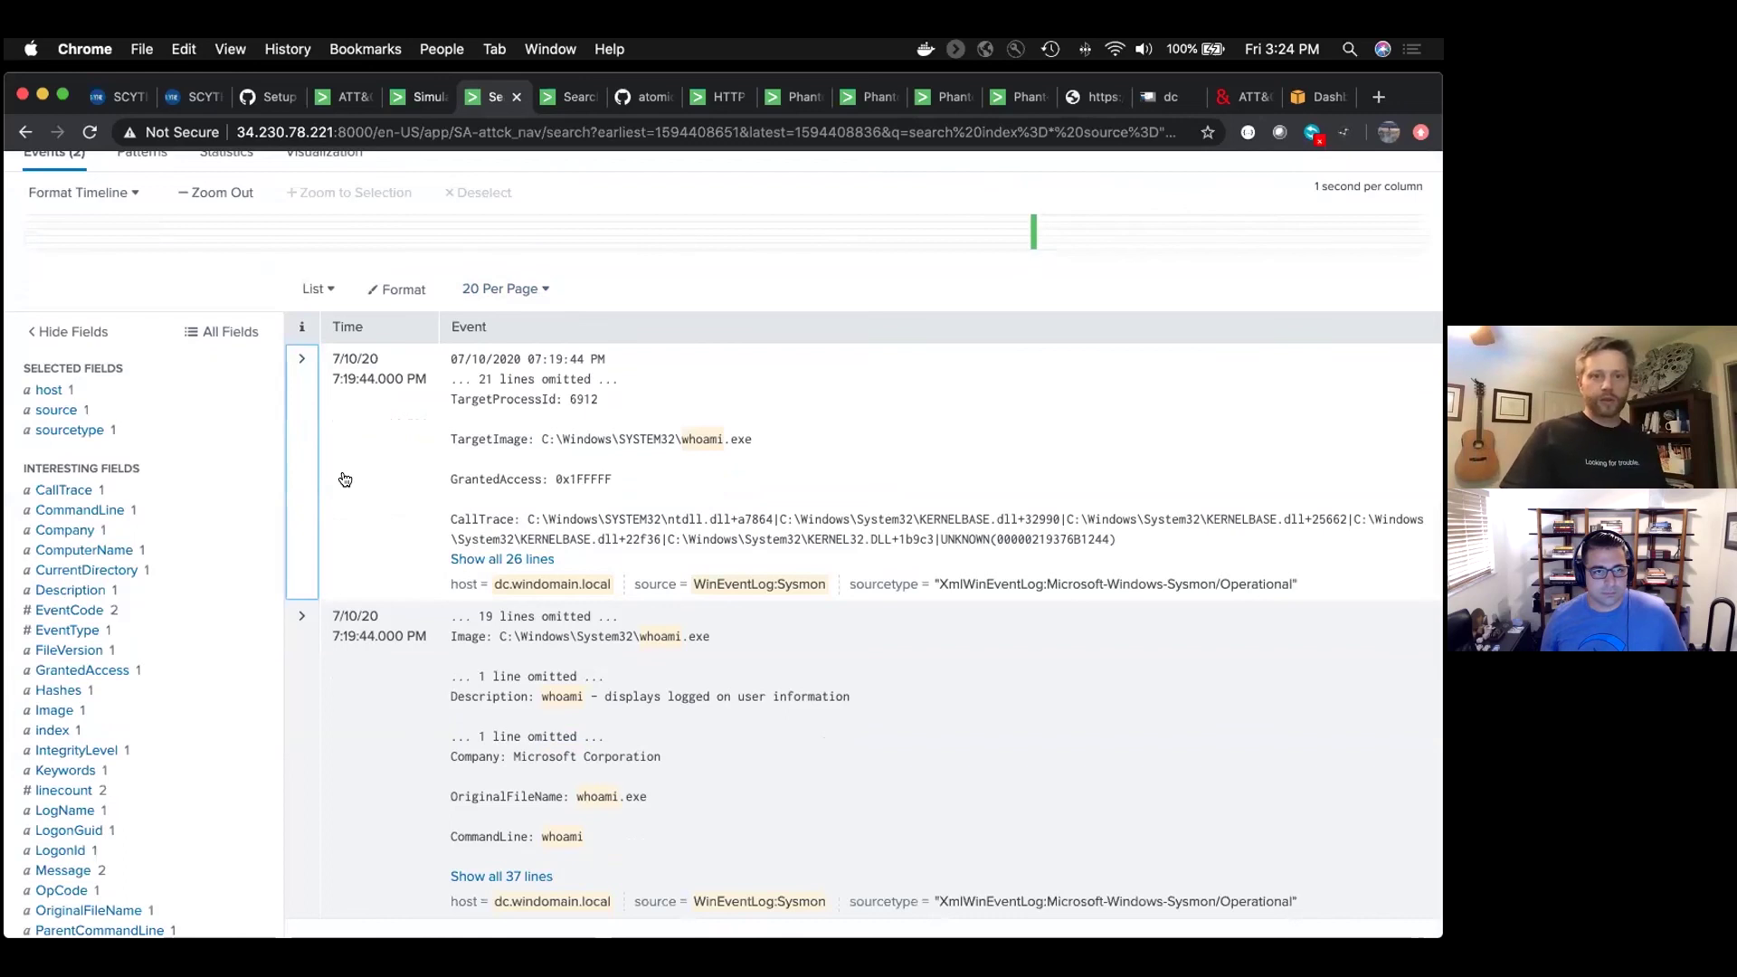
Mark the T1016 detection as 'Have Data; Not Detected' and view the ATT&CK Navigator matrix
{"action": "scroll", "coordinate": [345, 479], "scroll_direction": "up", "scroll_amount": 15}
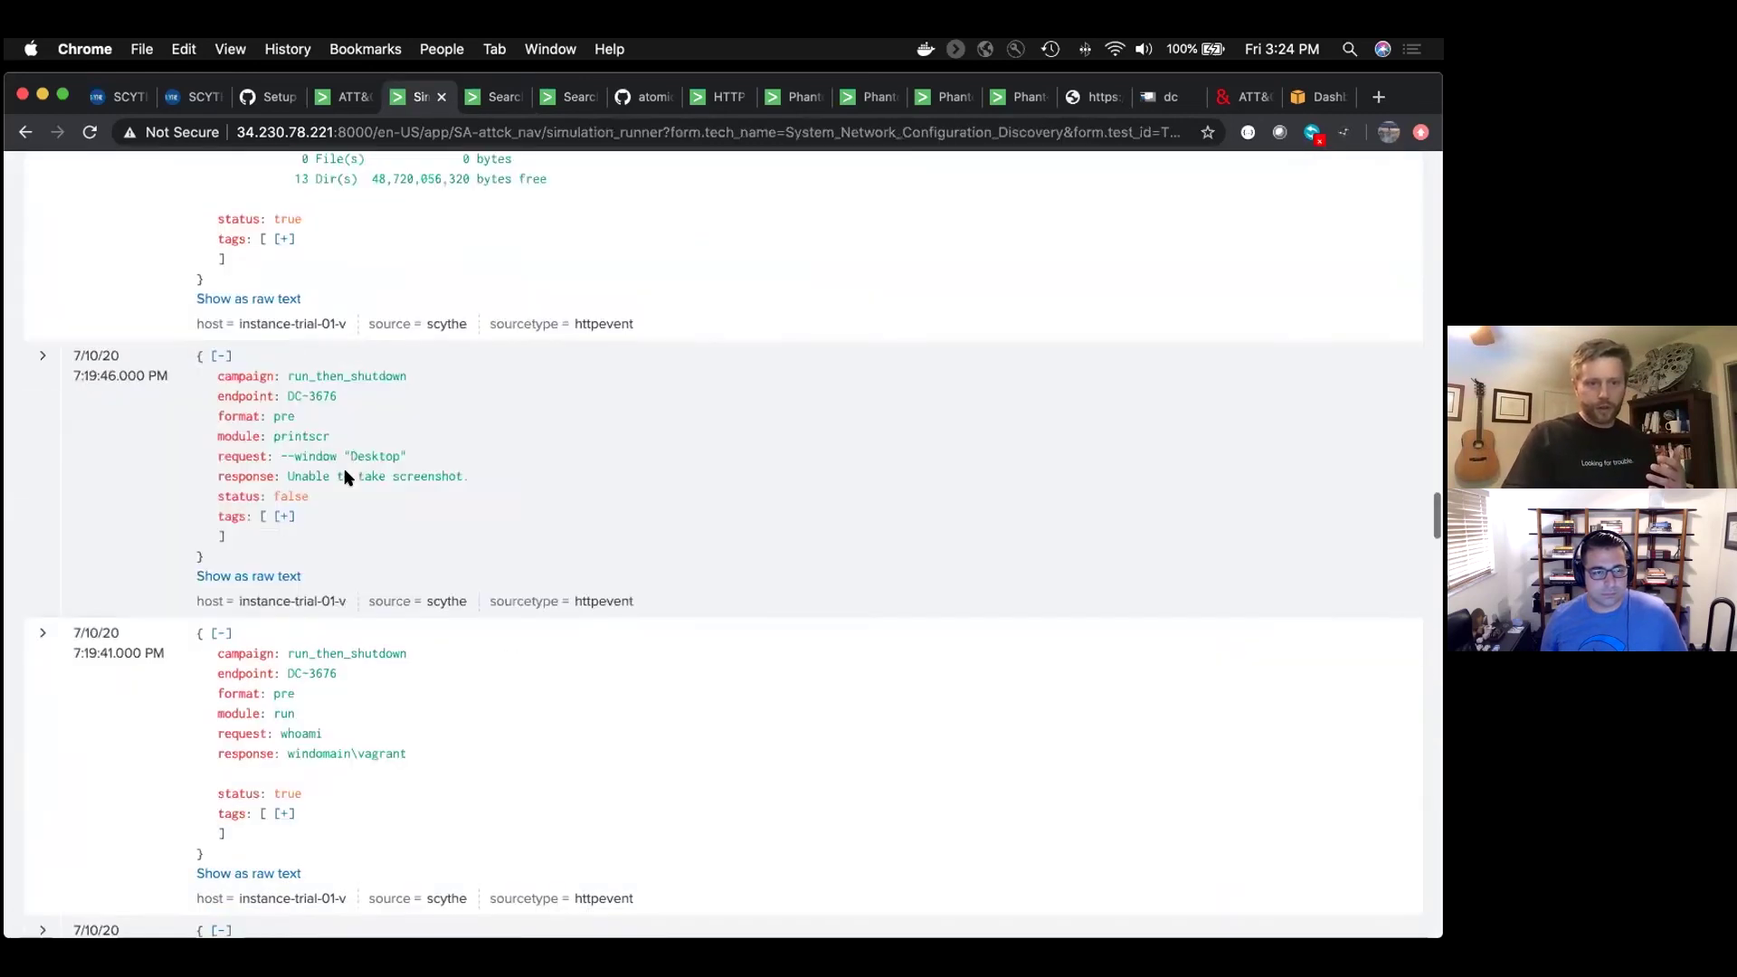
{"action": "scroll", "coordinate": [345, 479], "scroll_direction": "up", "scroll_amount": 15}
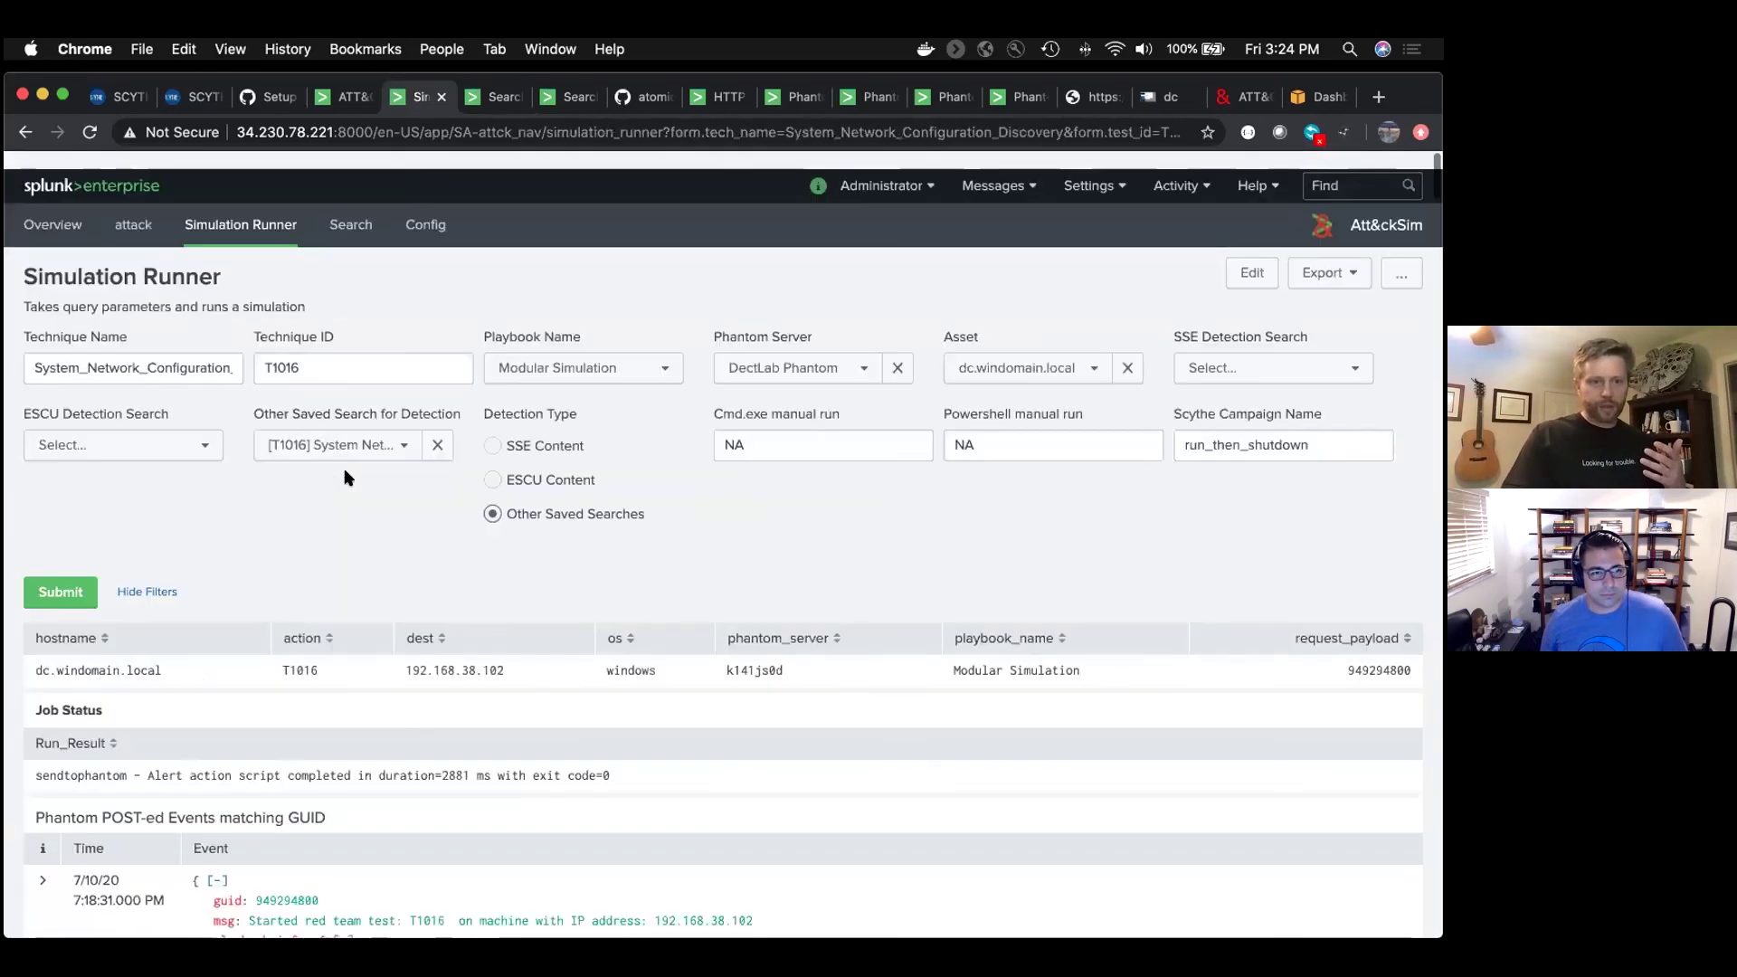
{"action": "scroll", "coordinate": [344, 478], "scroll_direction": "down", "scroll_amount": 12}
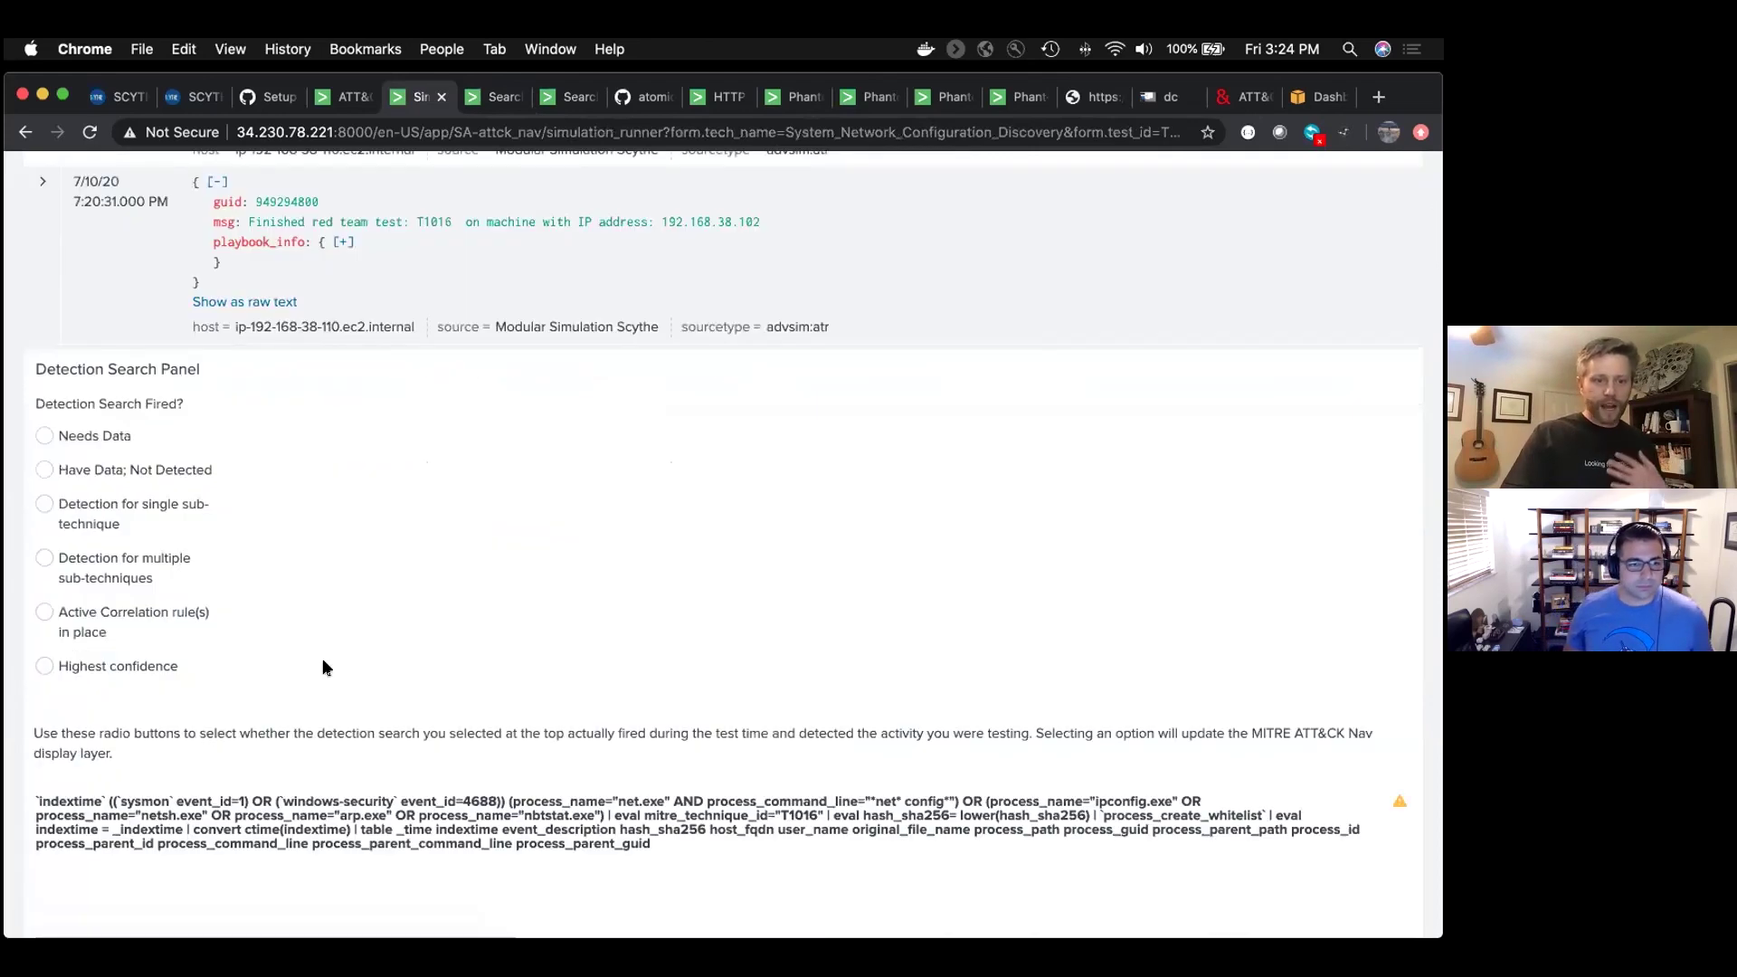
{"action": "scroll", "coordinate": [230, 757], "scroll_direction": "down", "scroll_amount": 4}
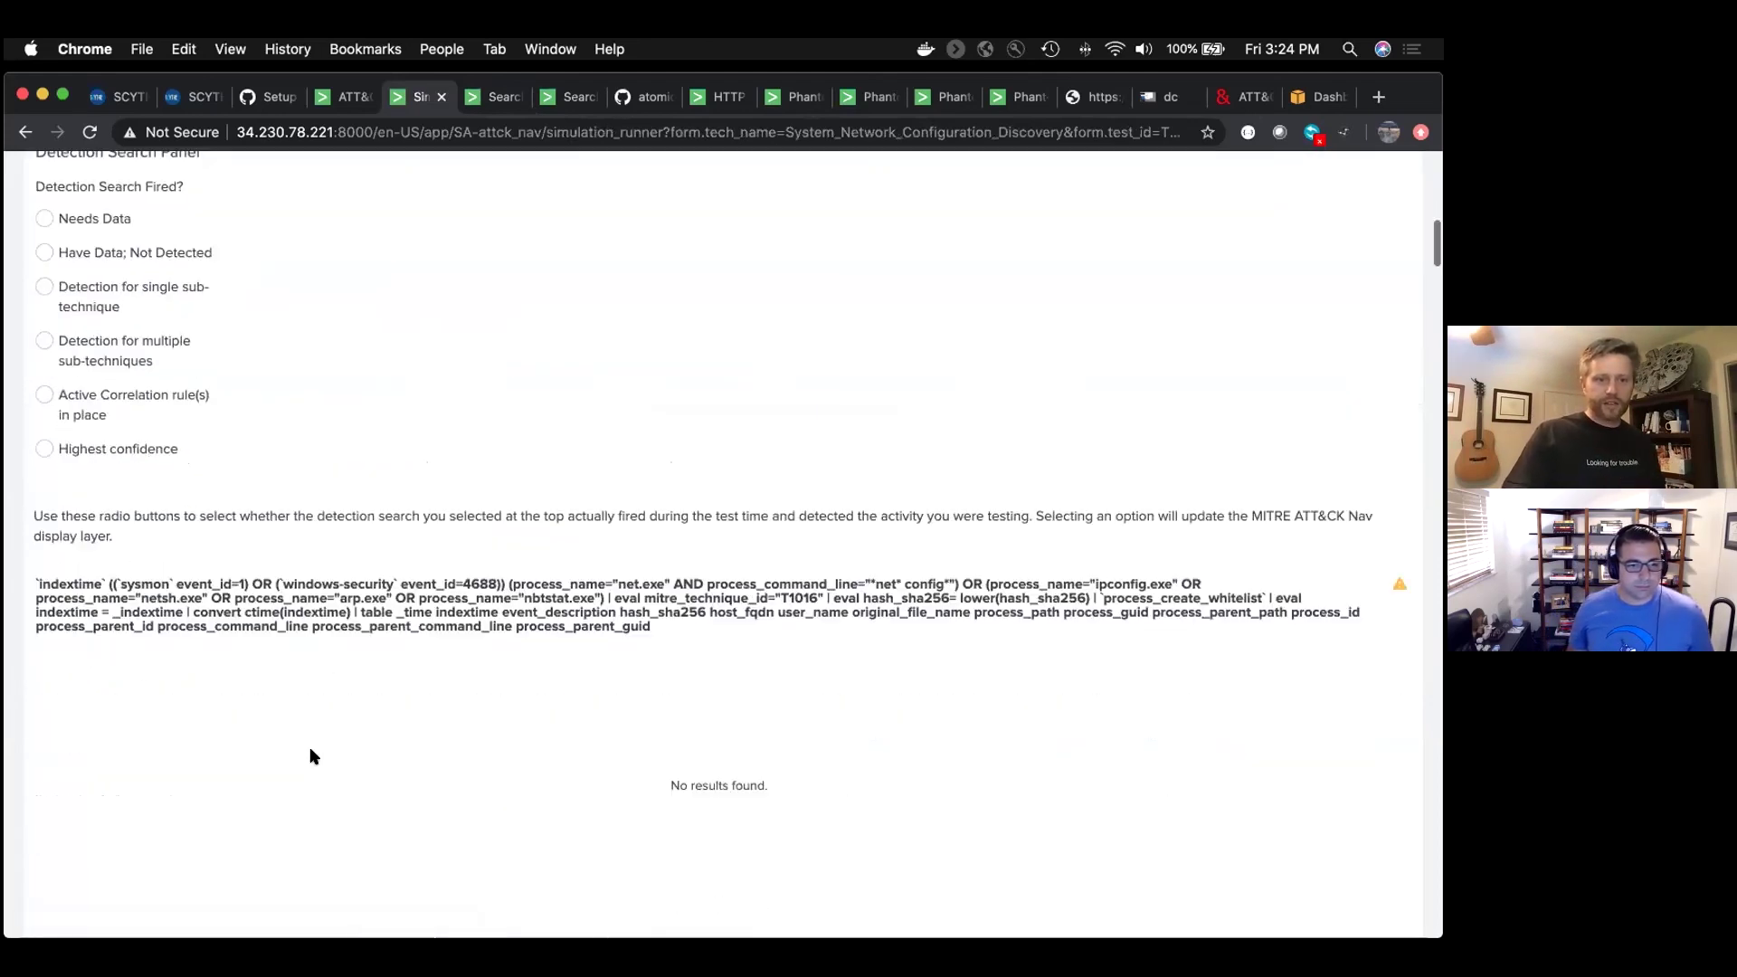
{"action": "scroll", "coordinate": [675, 799], "scroll_direction": "down", "scroll_amount": 2}
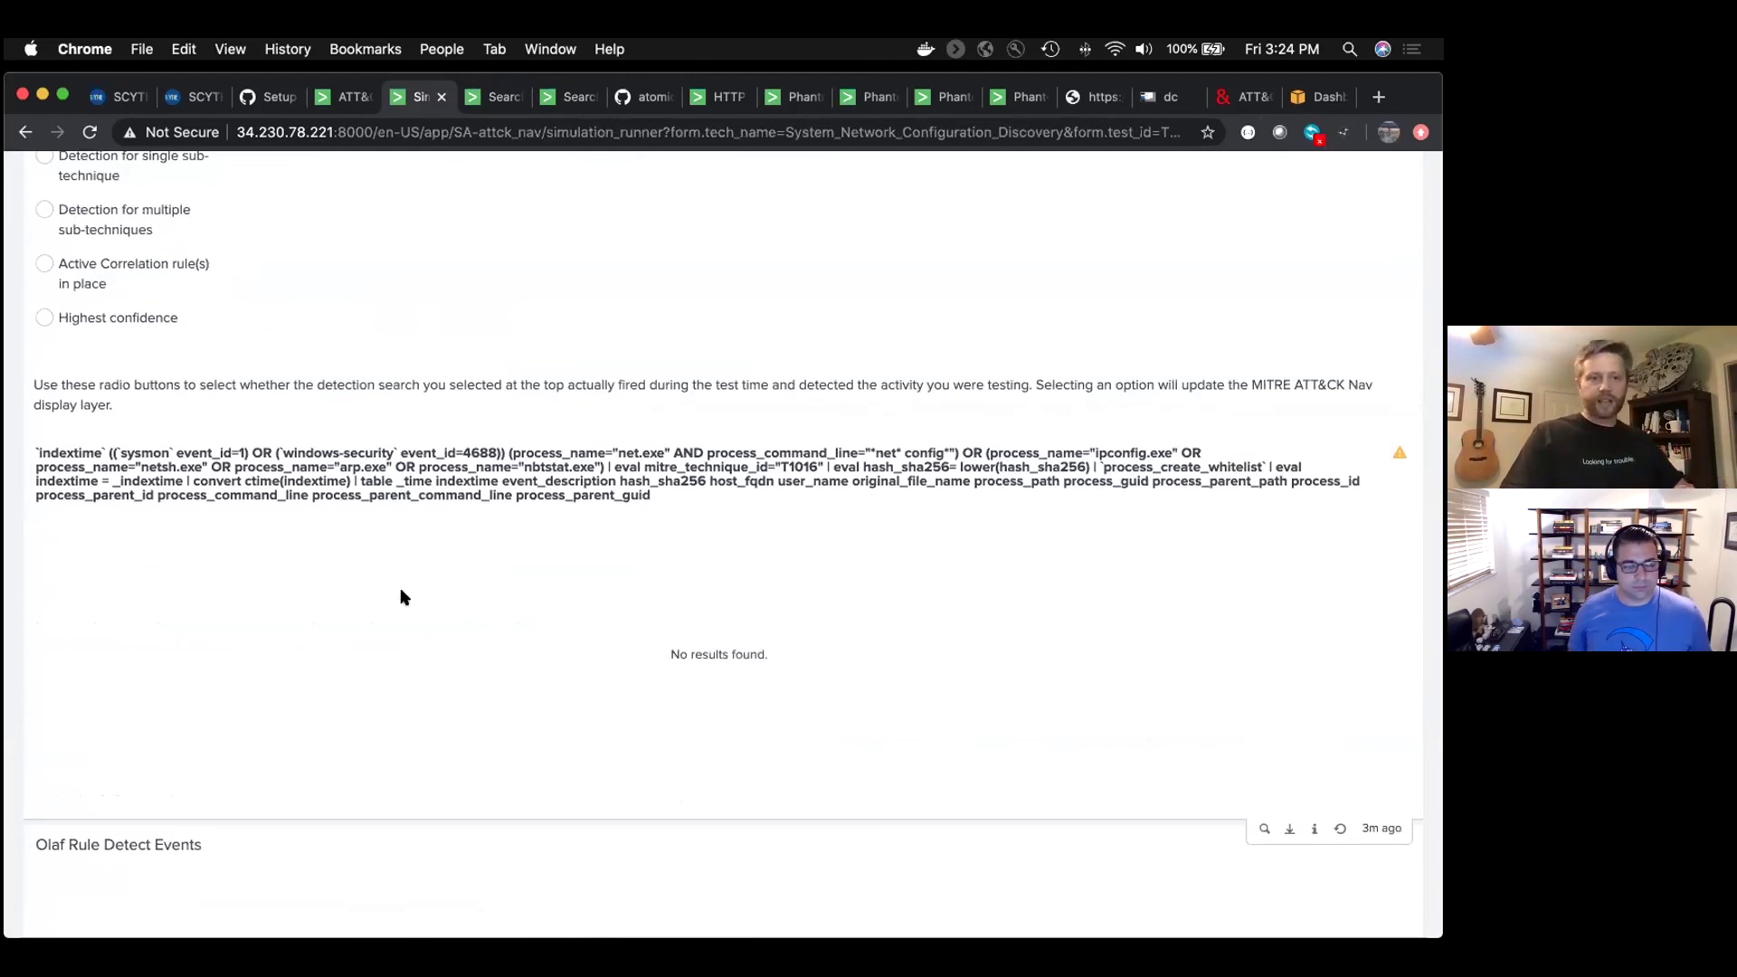
{"action": "scroll", "coordinate": [93, 247], "scroll_direction": "up", "scroll_amount": 3}
{"action": "left_click", "coordinate": [60, 229]}
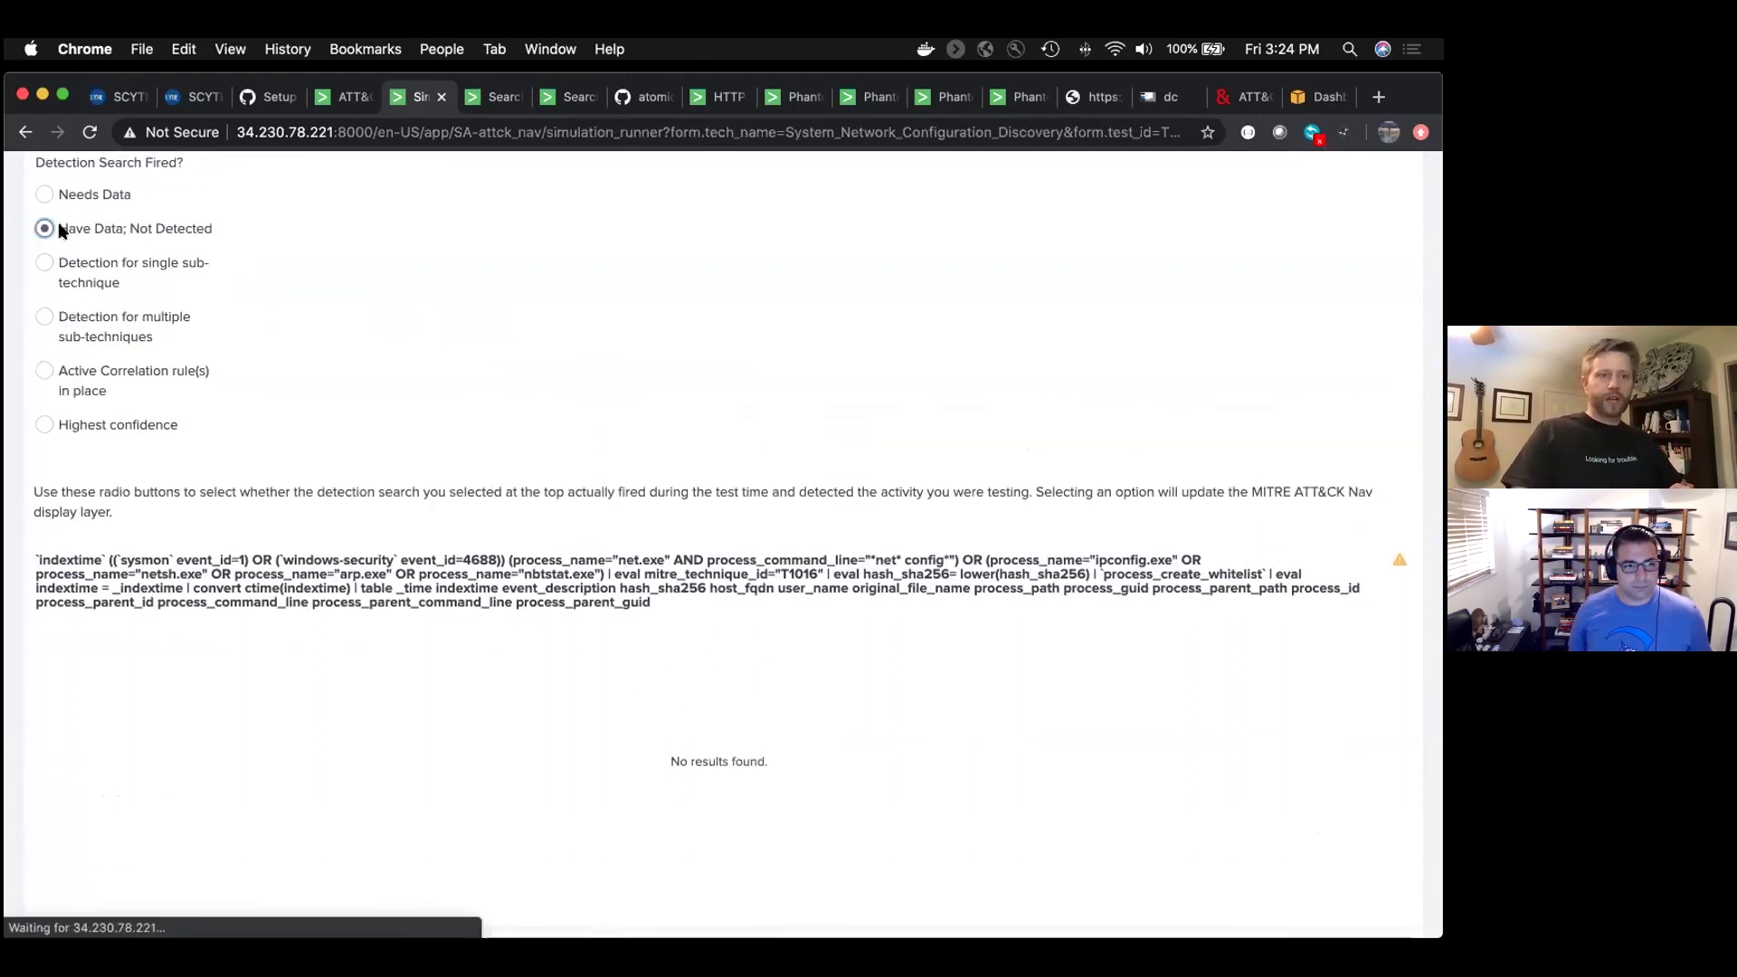
{"action": "left_click", "coordinate": [342, 97]}
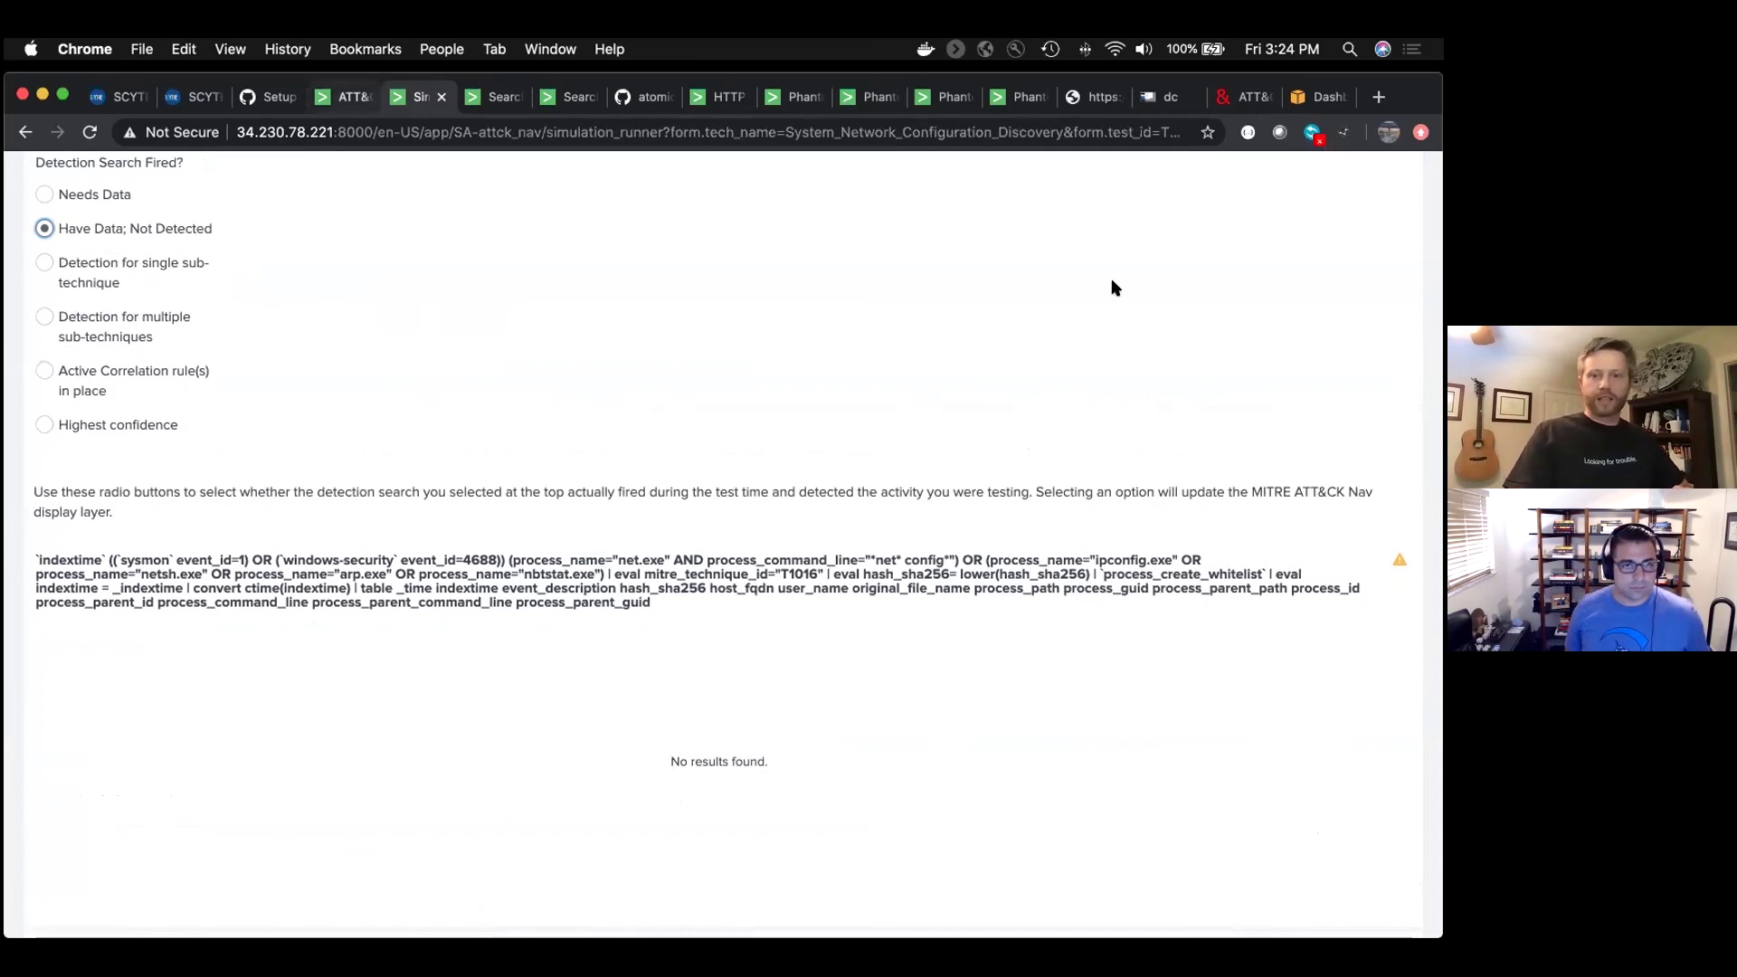
{"action": "scroll", "coordinate": [1112, 279], "scroll_direction": "up", "scroll_amount": 5}
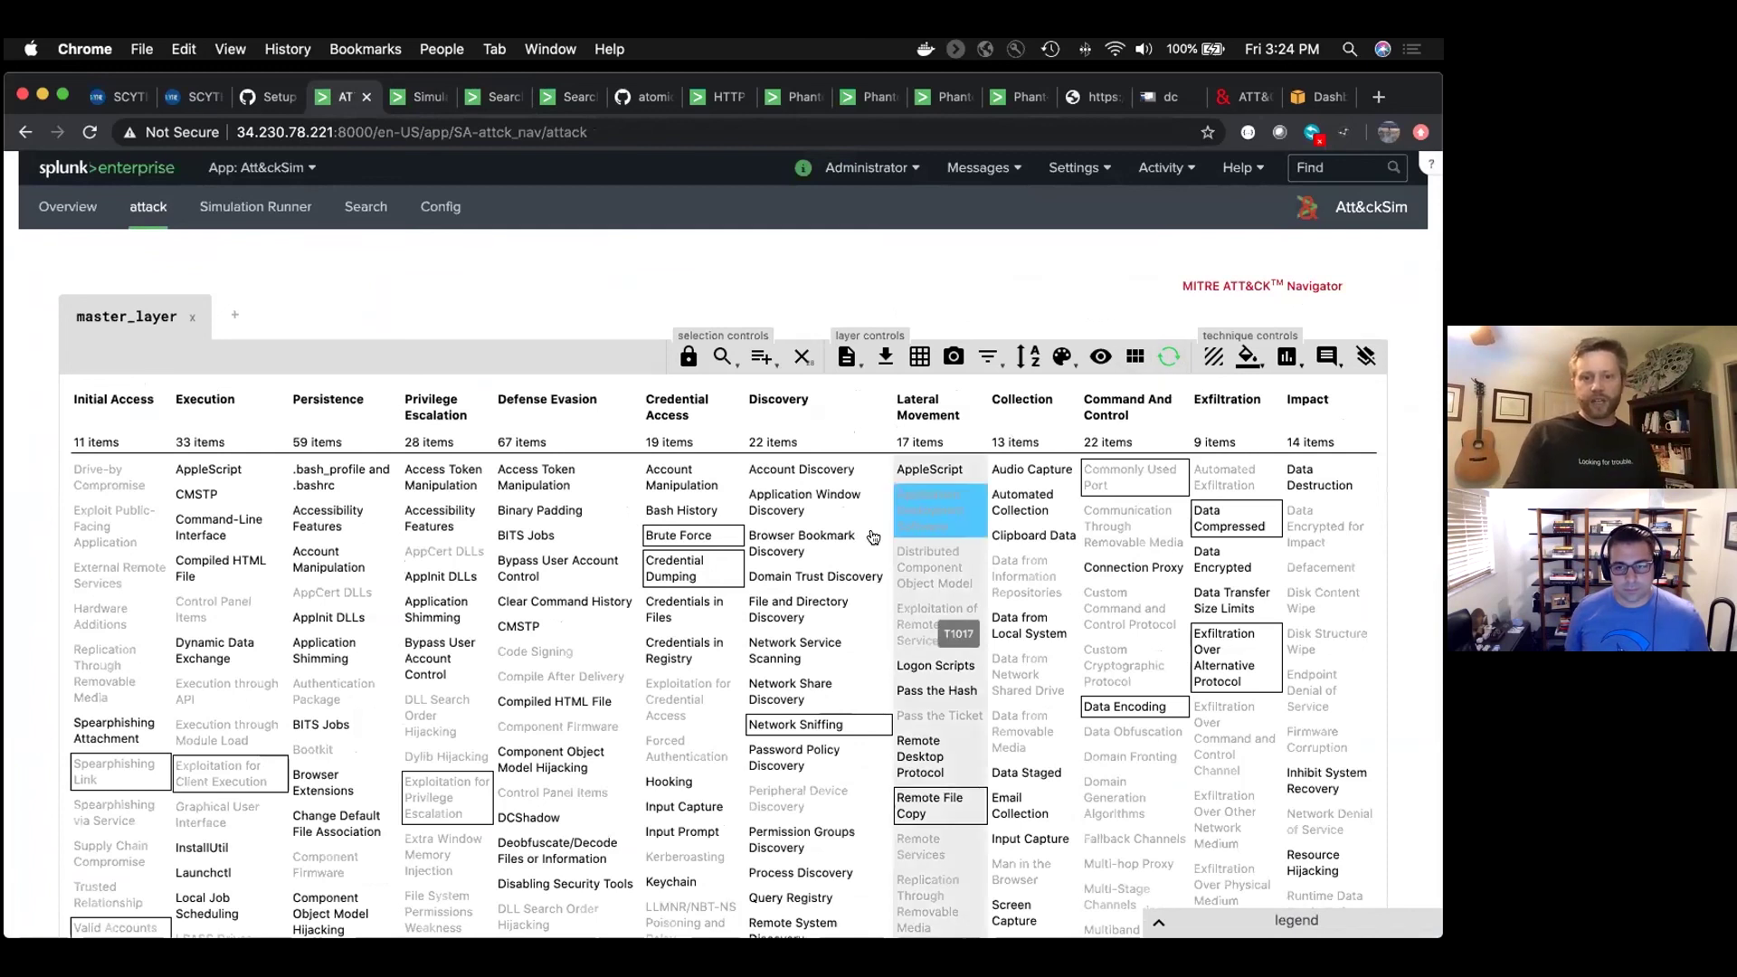
Find System Network Configuration Discovery shown yellow in the matrix, then return to the simulation runner
{"action": "scroll", "coordinate": [937, 711], "scroll_direction": "down", "scroll_amount": 3}
{"action": "scroll", "coordinate": [937, 710], "scroll_direction": "down", "scroll_amount": 3}
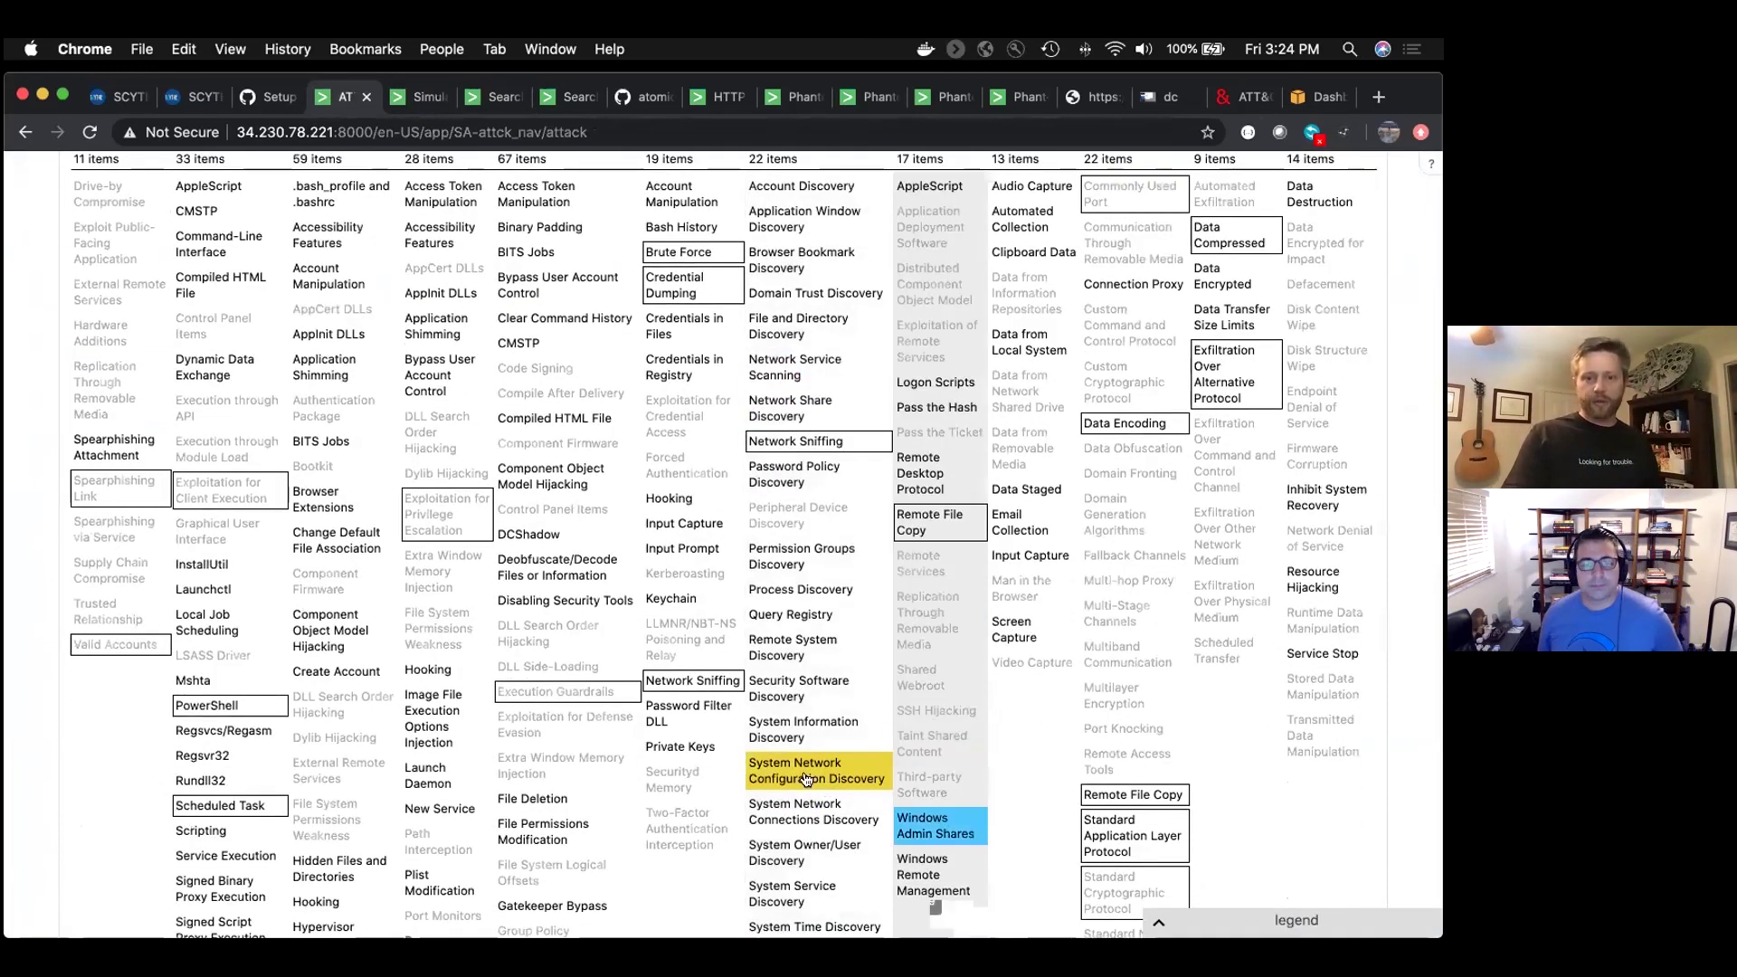
{"action": "scroll", "coordinate": [711, 814], "scroll_direction": "down", "scroll_amount": 1}
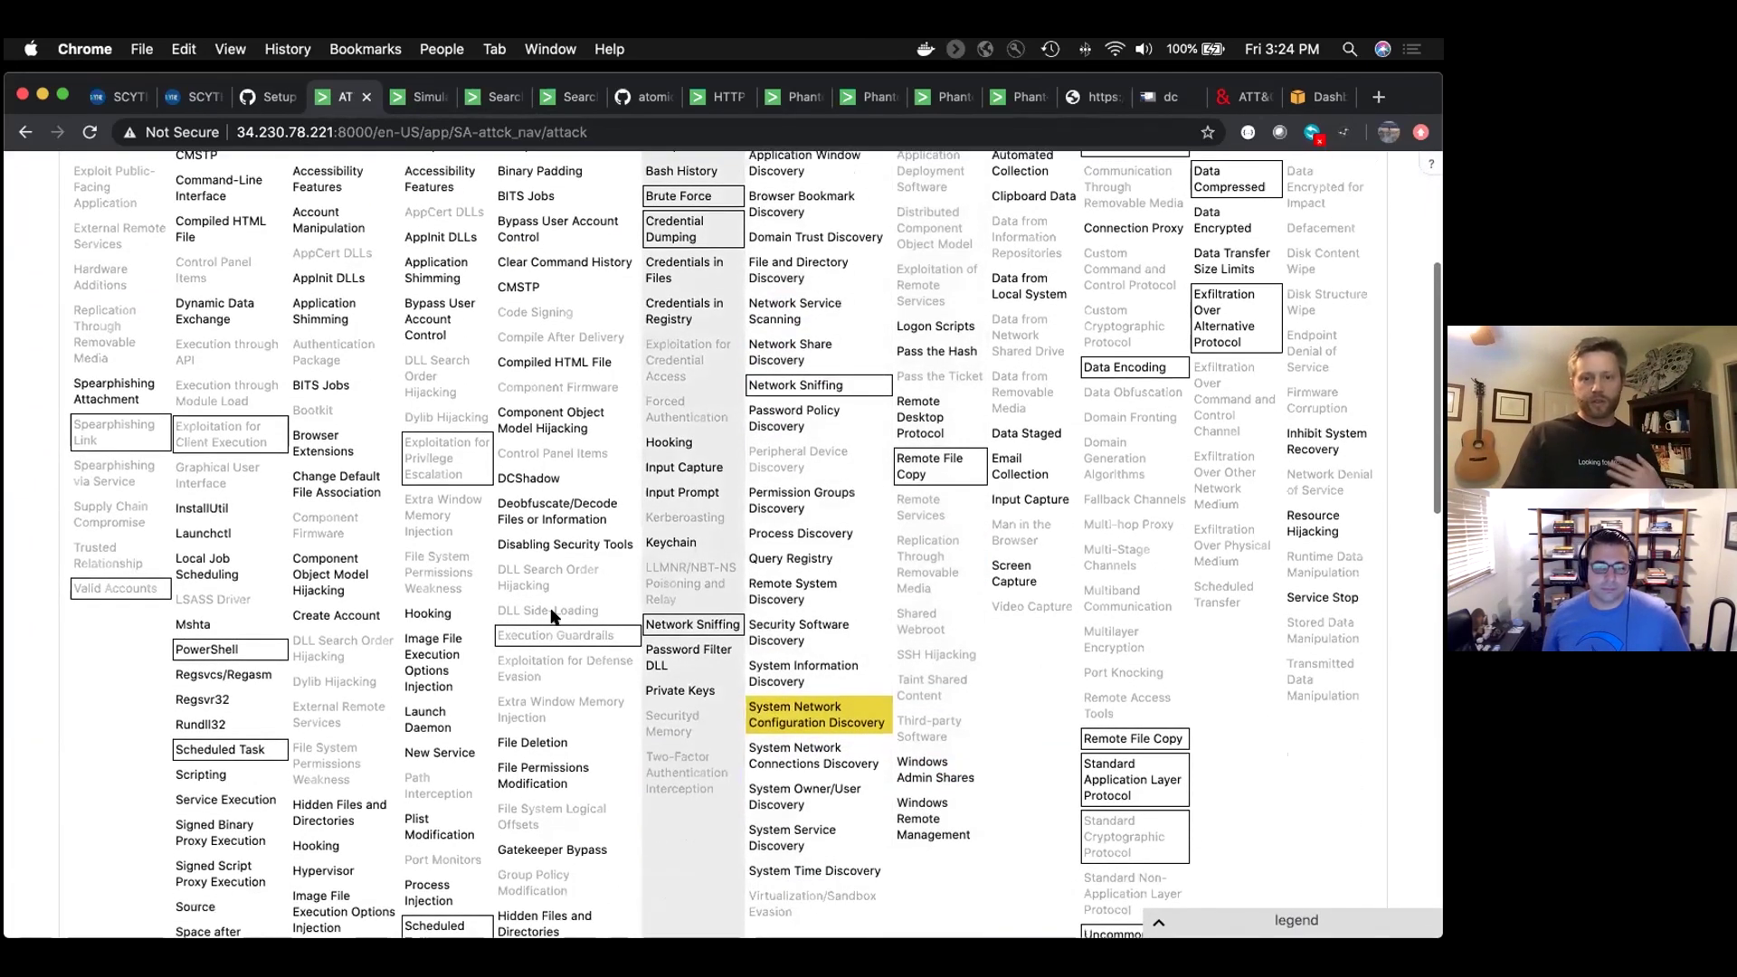
{"action": "key", "text": "ctrl+Tab"}
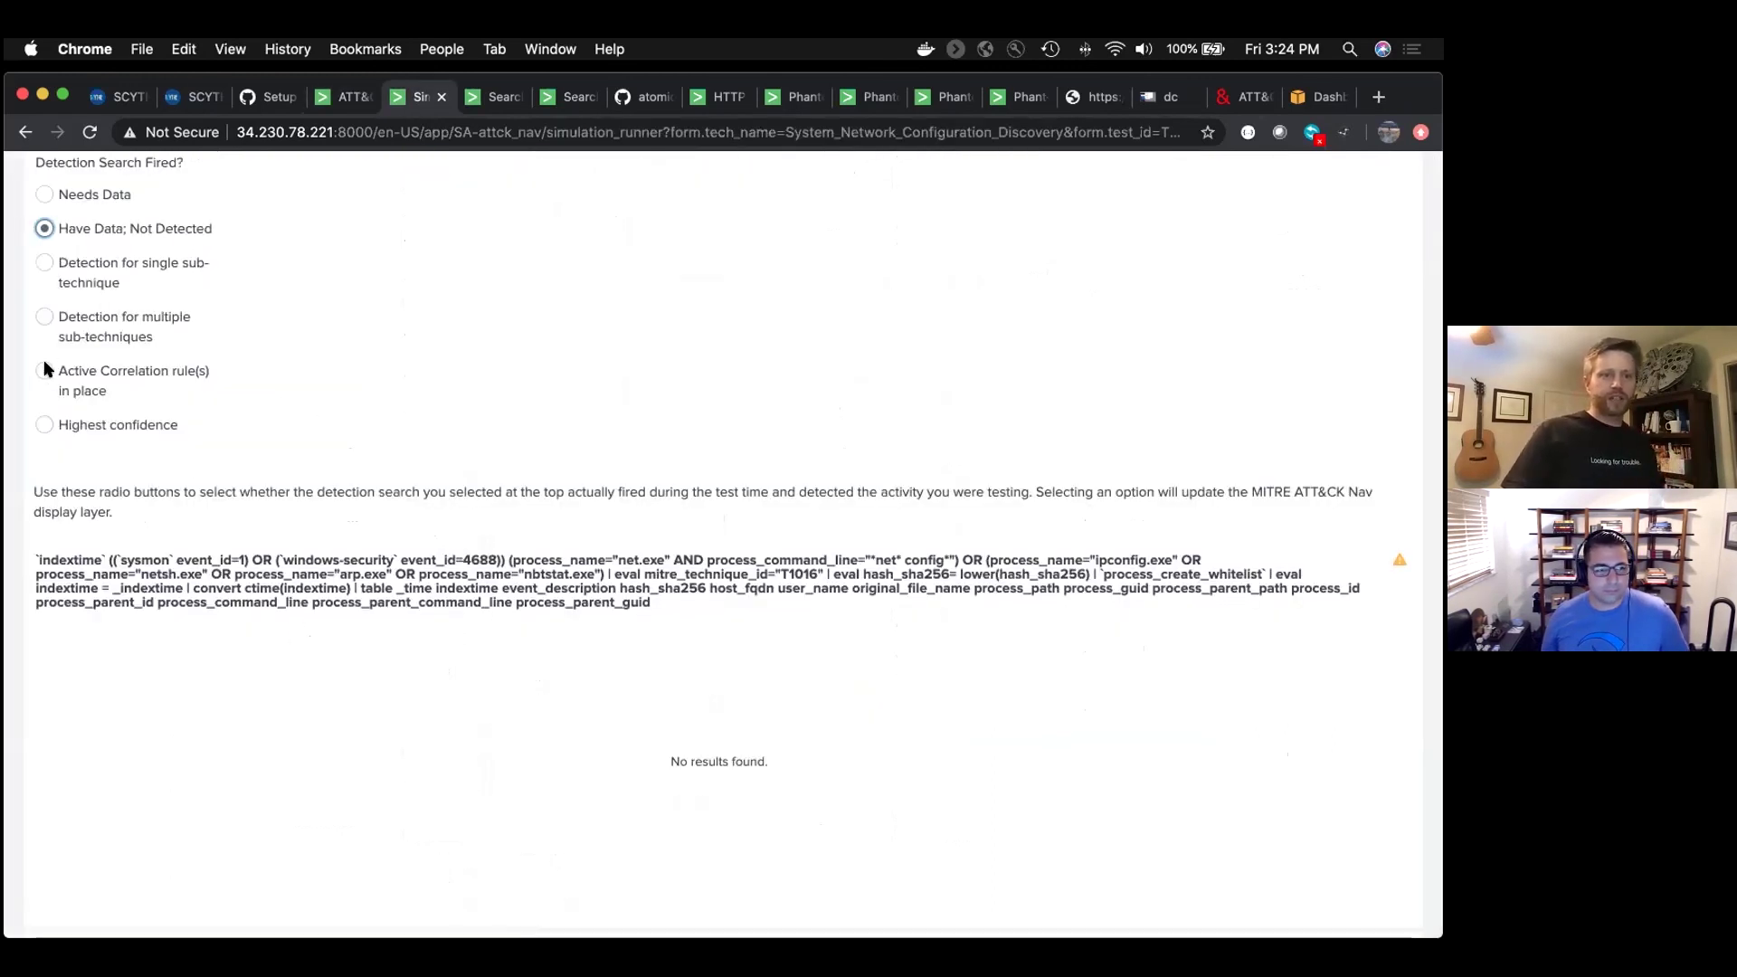
Mark the detection as 'Detection for multiple sub-techniques' and confirm the technique turns blue
{"action": "left_click", "coordinate": [44, 317]}
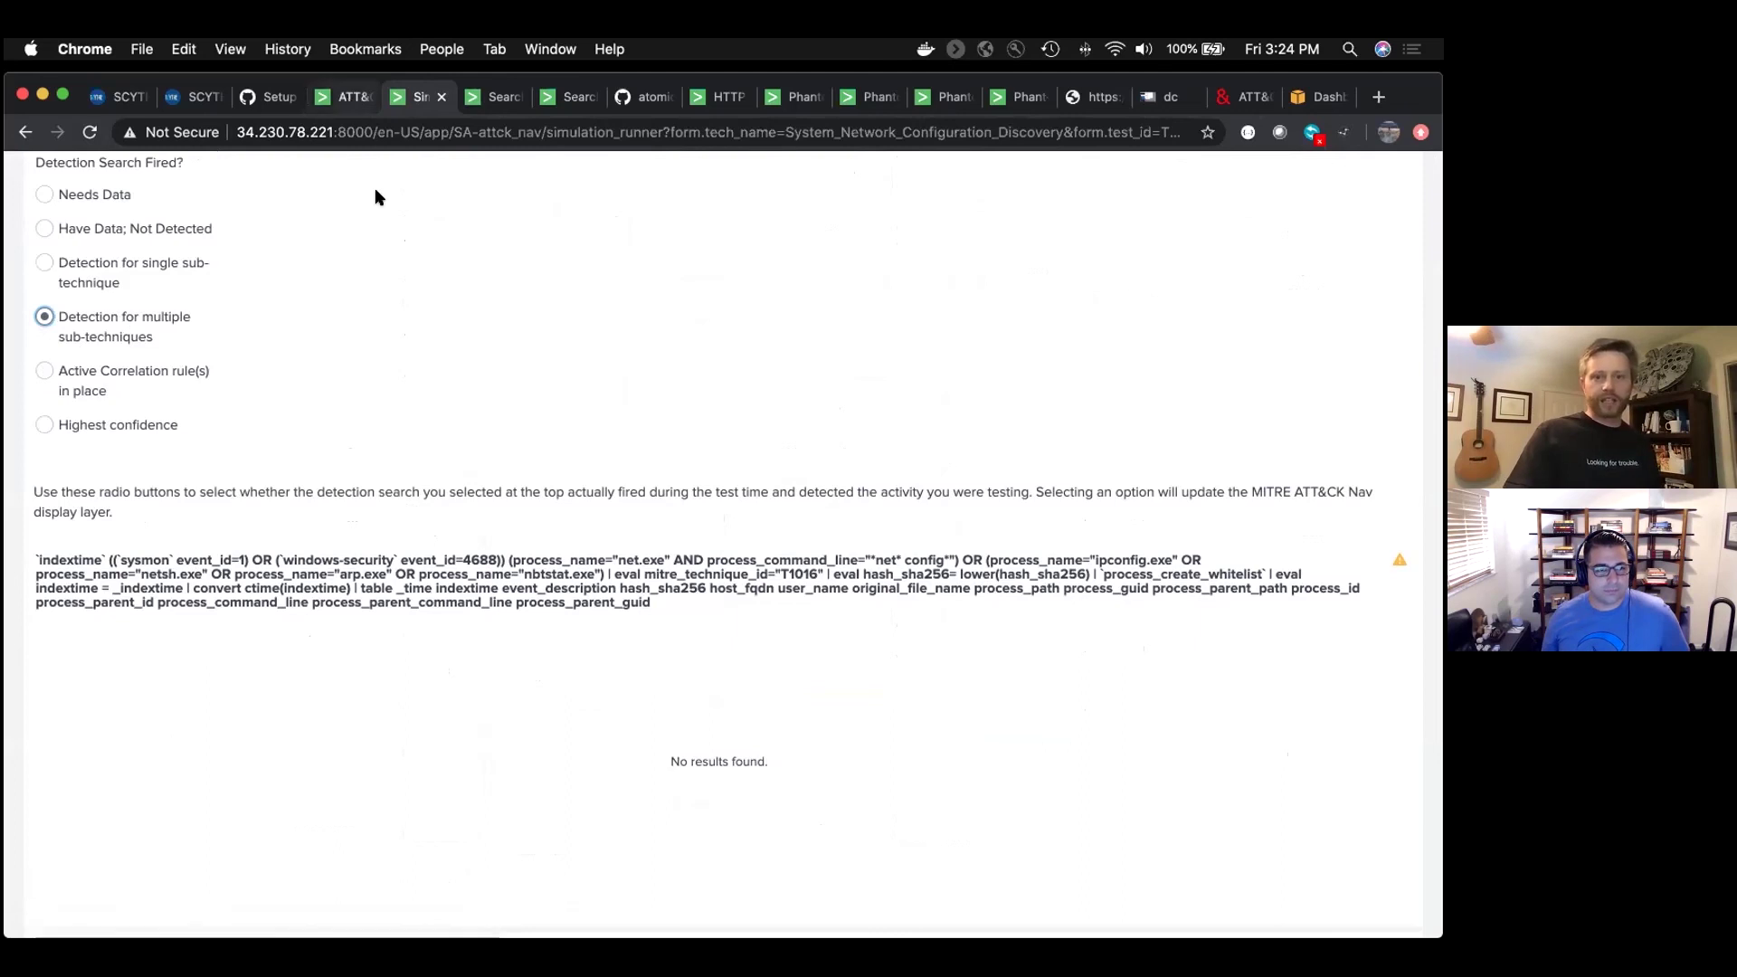
{"action": "key", "text": "ctrl+shift+Tab"}
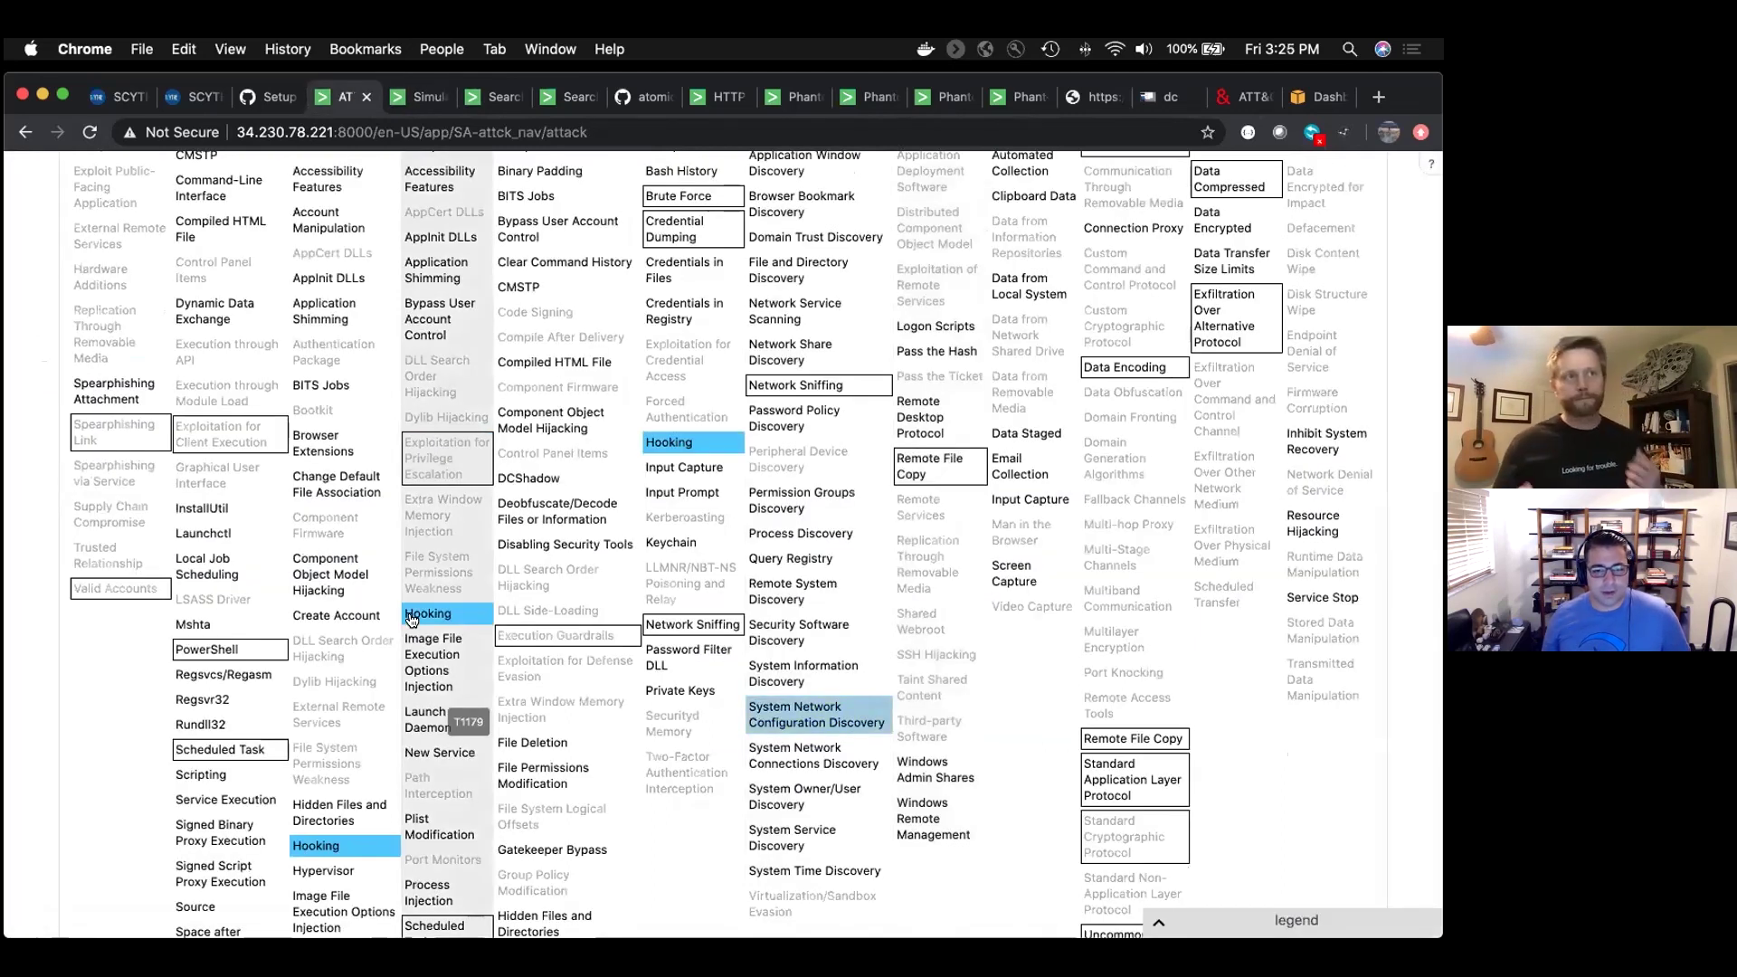